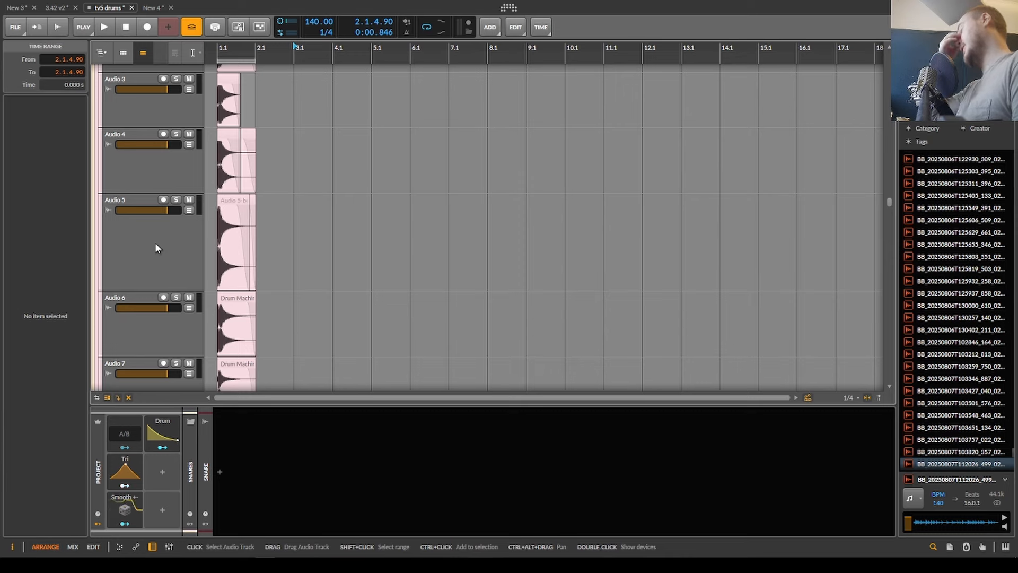
Search the sample browser for "tv5" and look through the exported hat, kick, perc and snare samples.
scroll(155, 244, up, 5)
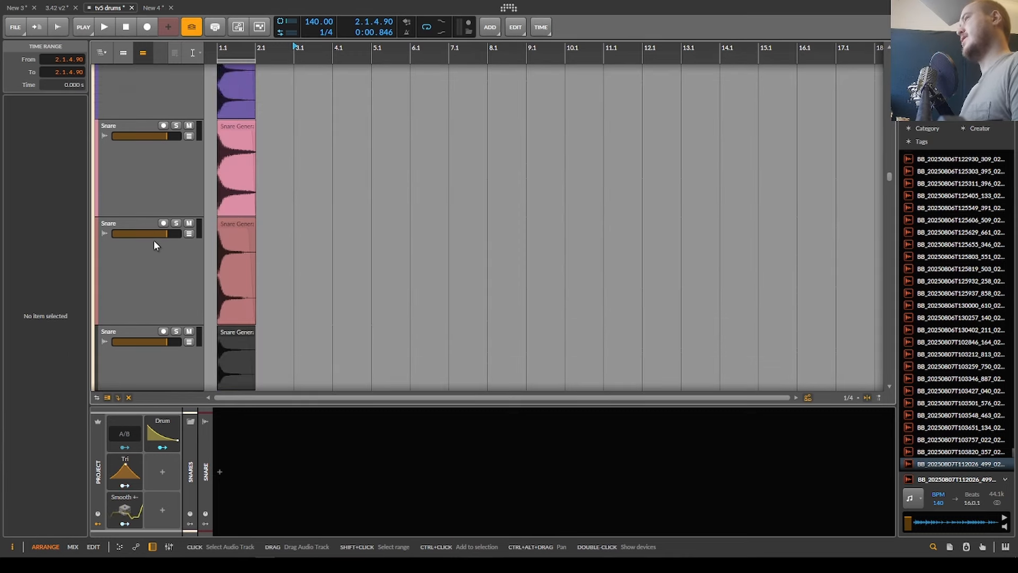
scroll(361, 234, down, 1)
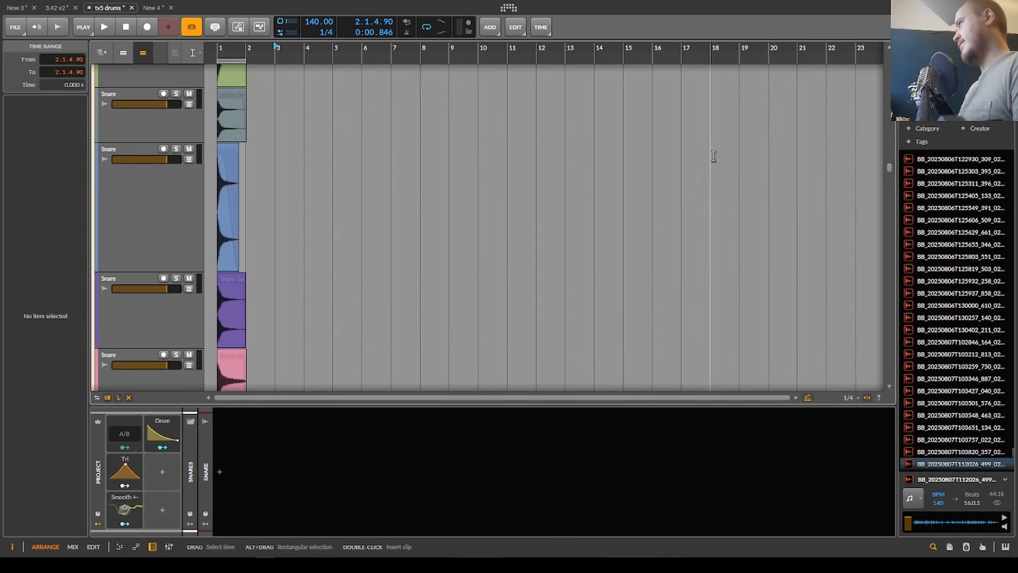
click(925, 96)
text(tv5)
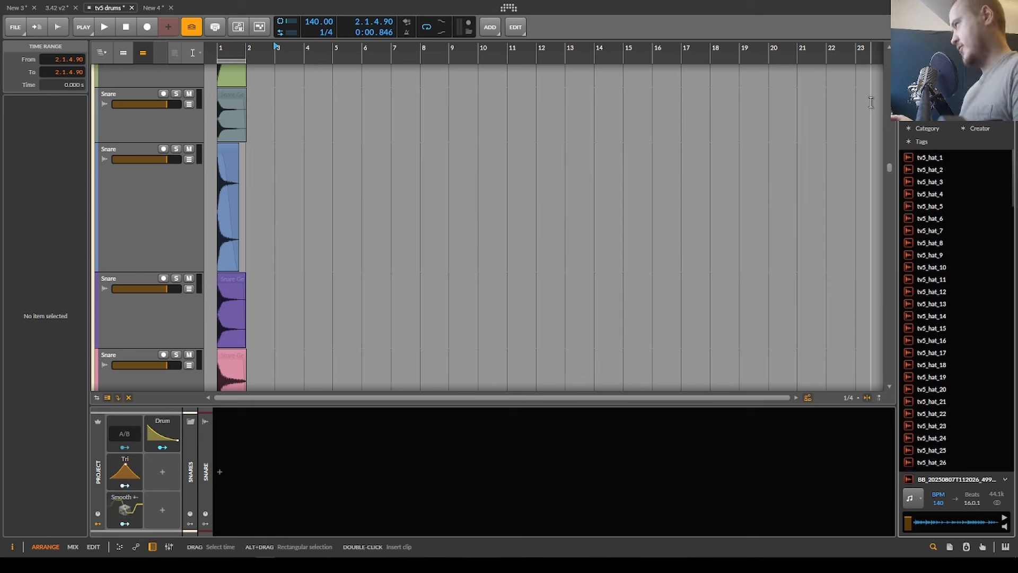
scroll(984, 252, down, 20)
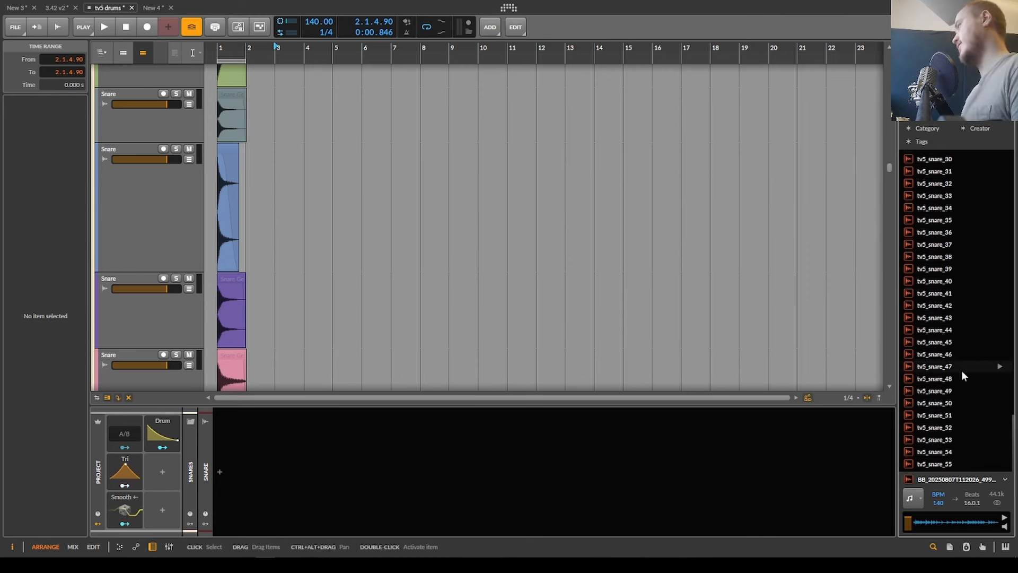
scroll(964, 249, up, 10)
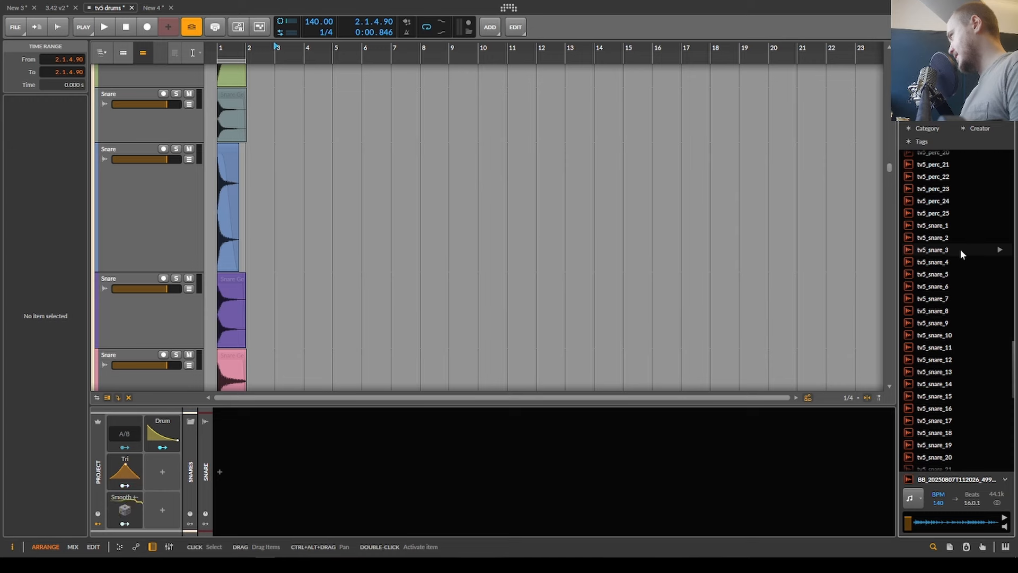
scroll(960, 249, up, 1)
scroll(947, 254, up, 12)
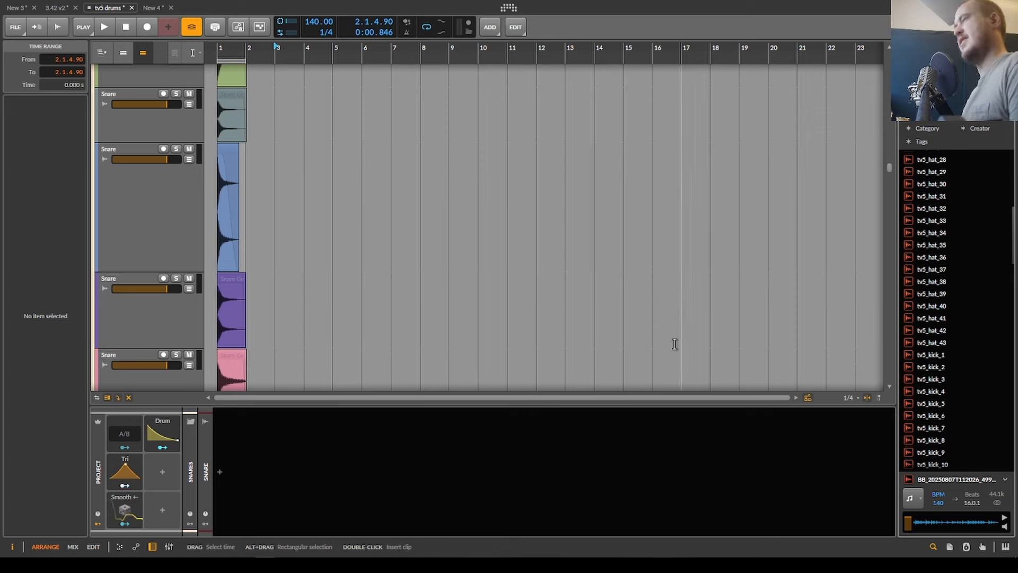
Solo the dark red second Snare track in the snares group and audition its clip from the start.
scroll(150, 186, up, 5)
scroll(150, 191, up, 10)
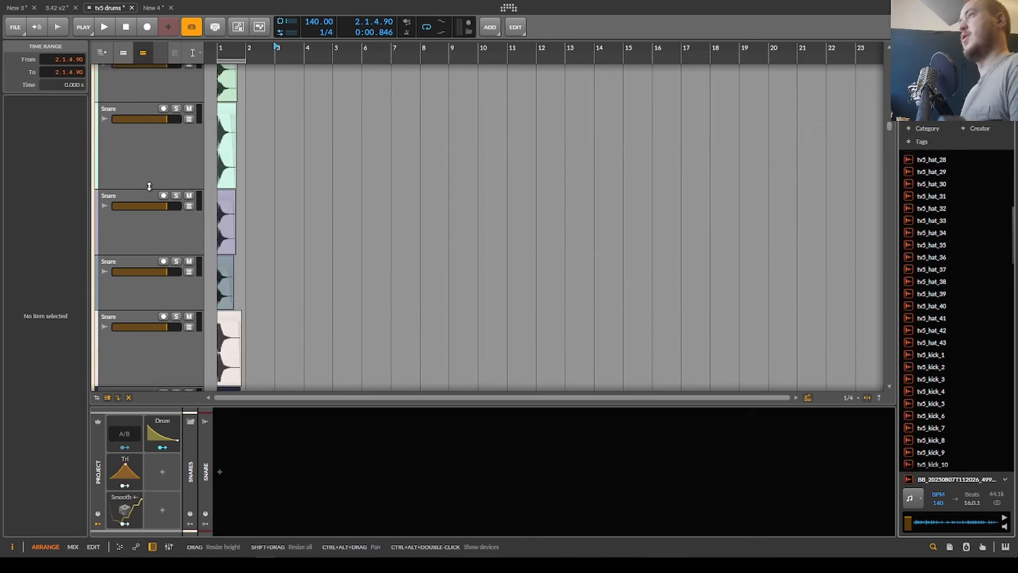
scroll(149, 191, up, 3)
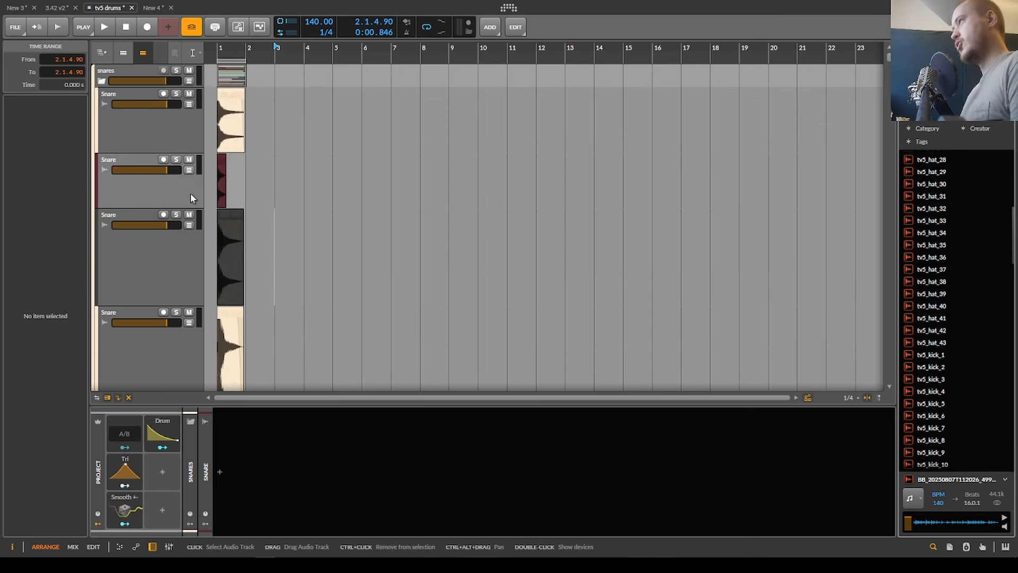
scroll(220, 194, up, 7)
scroll(212, 195, down, 1)
click(133, 264)
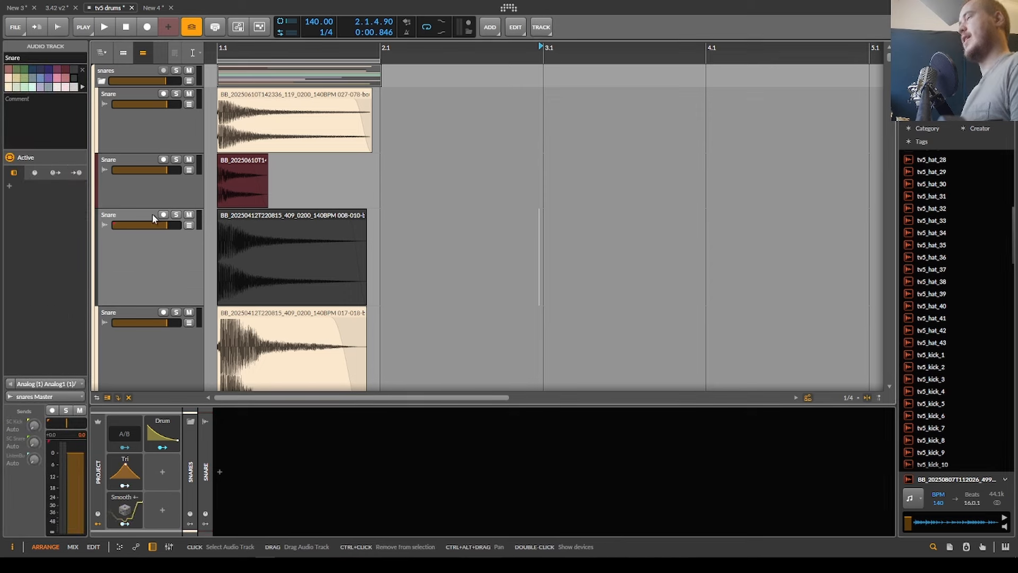
click(176, 159)
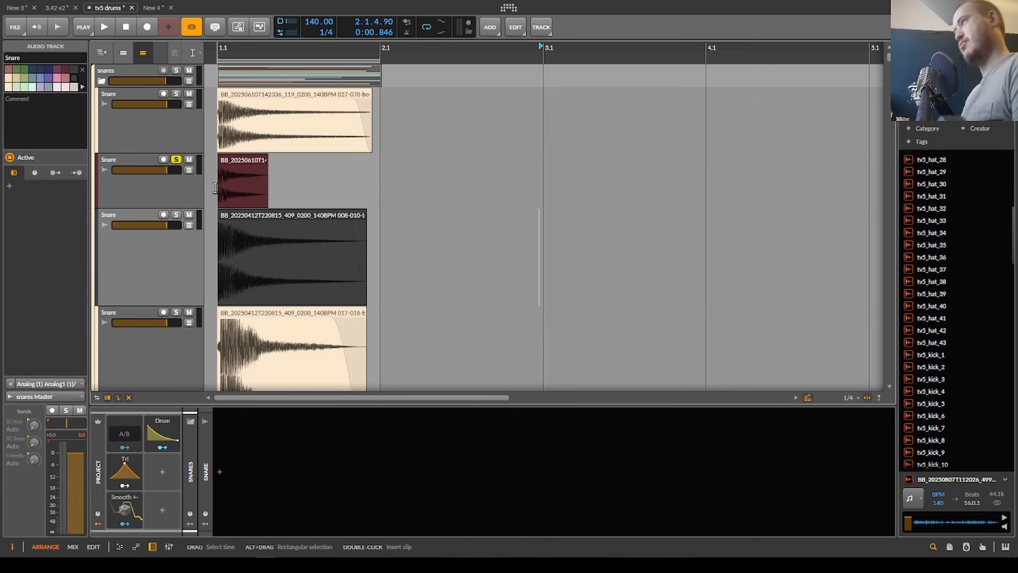
click(212, 223)
key(space)
key(space)
key(space)
key(space)
Audition the black Snare track's 008-010 clip, then solo and play the pale green track's 027-029 clip.
click(174, 214)
scroll(170, 255, down, 4)
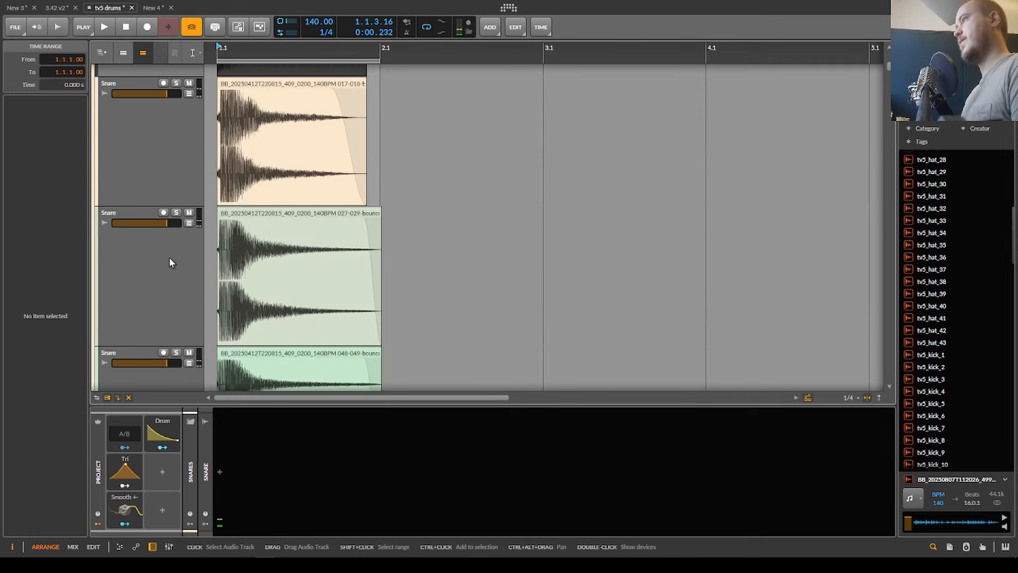
key(space)
key(space)
key(space)
key(space)
click(176, 213)
key(space)
key(space)
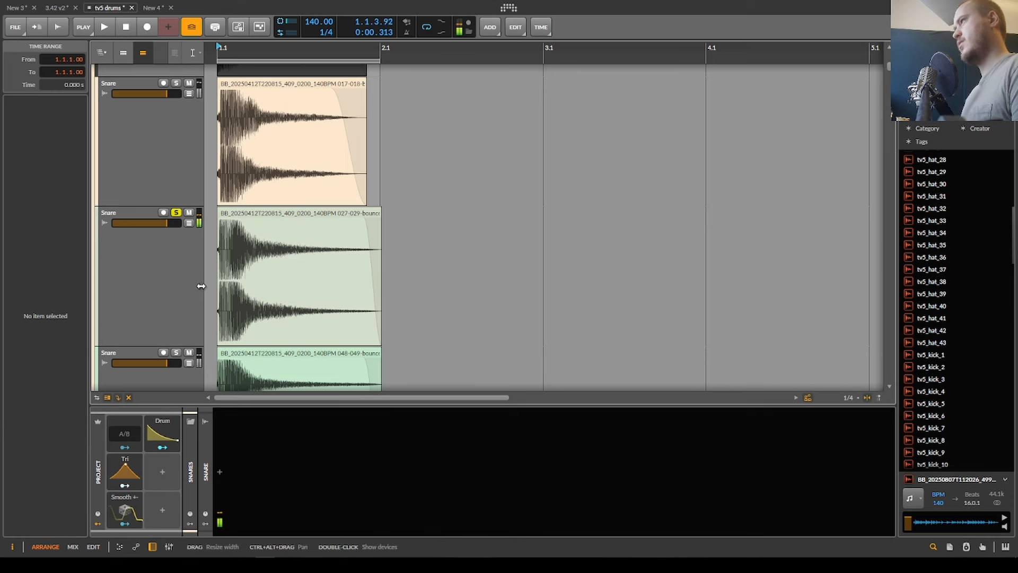
Solo the mint Snare track with the 060-062 clip and play it from the start of bar 1.
scroll(149, 262, down, 6)
scroll(155, 228, down, 5)
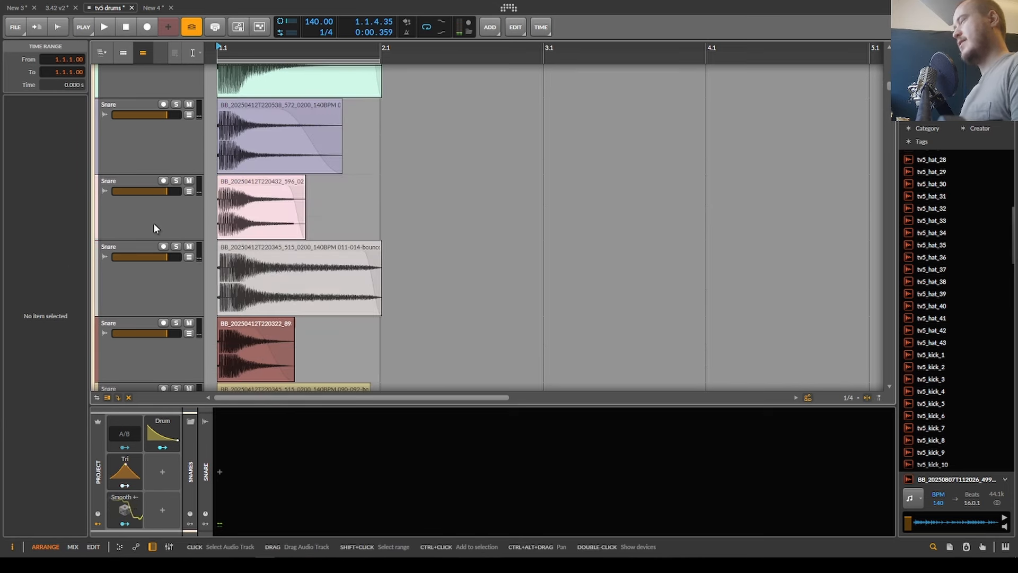
scroll(159, 216, up, 4)
click(159, 213)
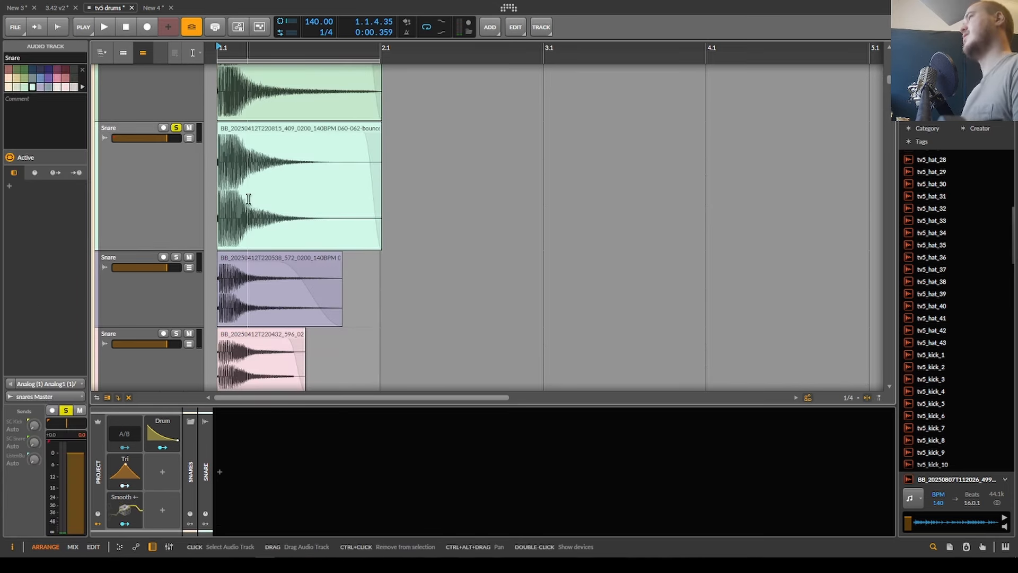
click(240, 203)
click(216, 206)
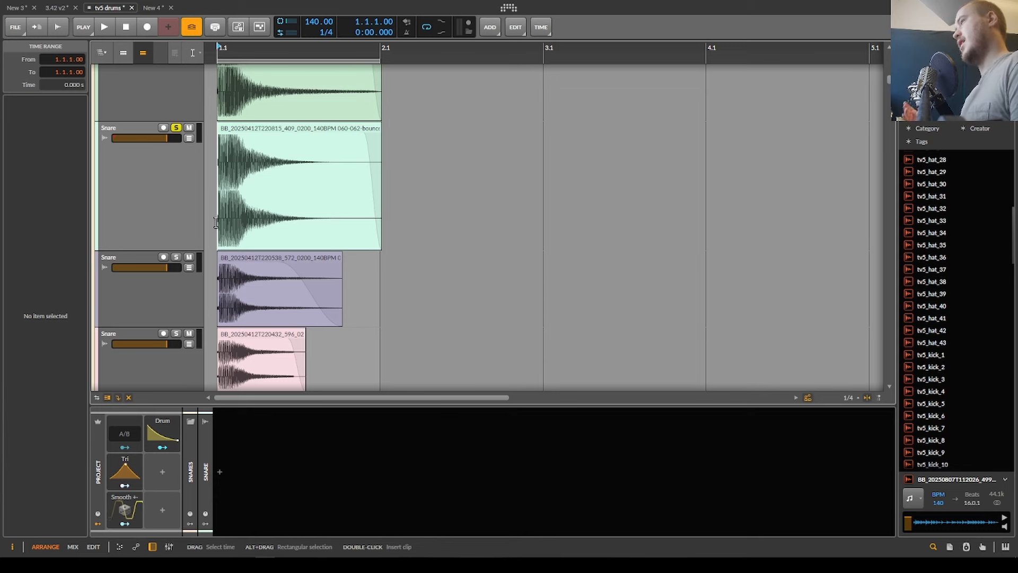
scroll(213, 222, down, 3)
key(space)
Solo the yellow Snare track with the BB_20250412T220345_515 clip and audition it.
scroll(136, 238, down, 7)
key(space)
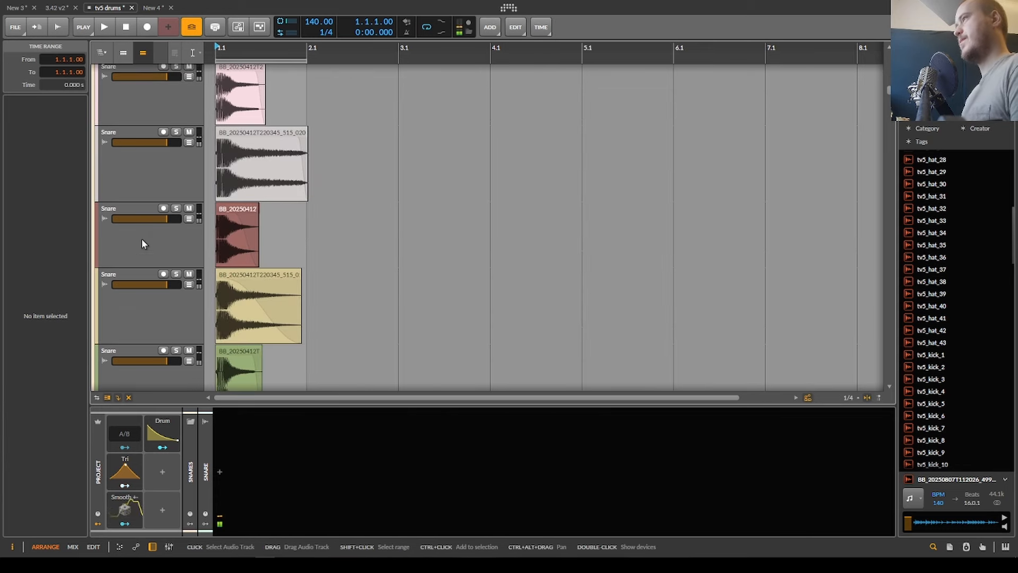
key(space)
key(space)
click(176, 274)
scroll(162, 268, down, 5)
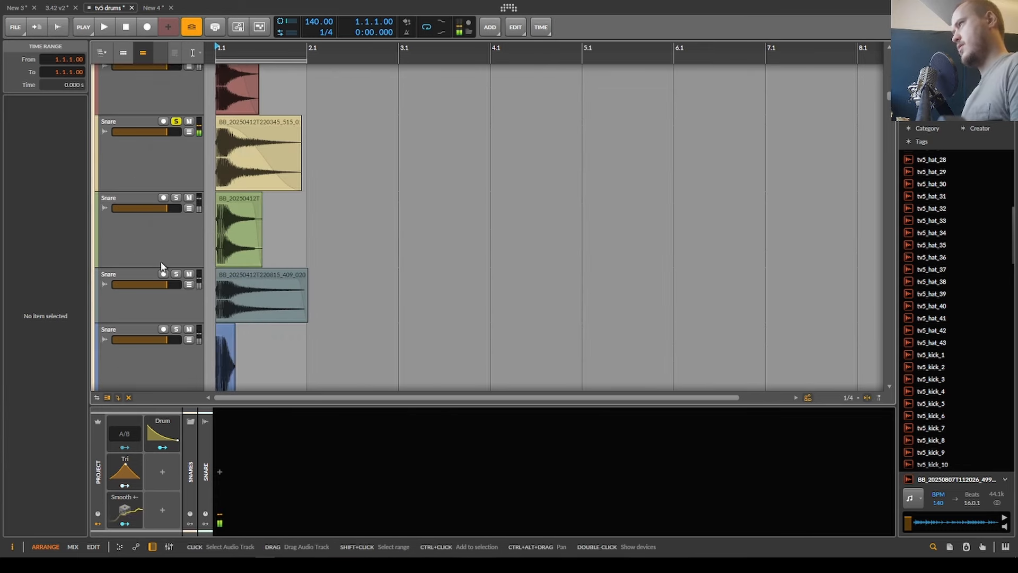
key(space)
Solo the cream Snare track with the BB_20250807T103427_040 bounce-2 clip and audition it.
scroll(164, 249, down, 5)
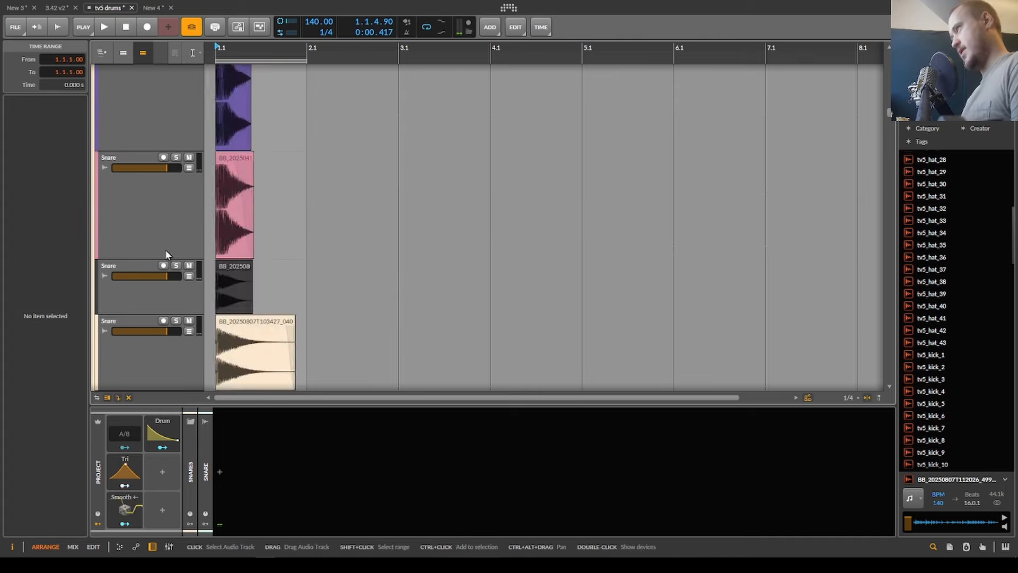
scroll(219, 255, up, 4)
scroll(145, 250, down, 2)
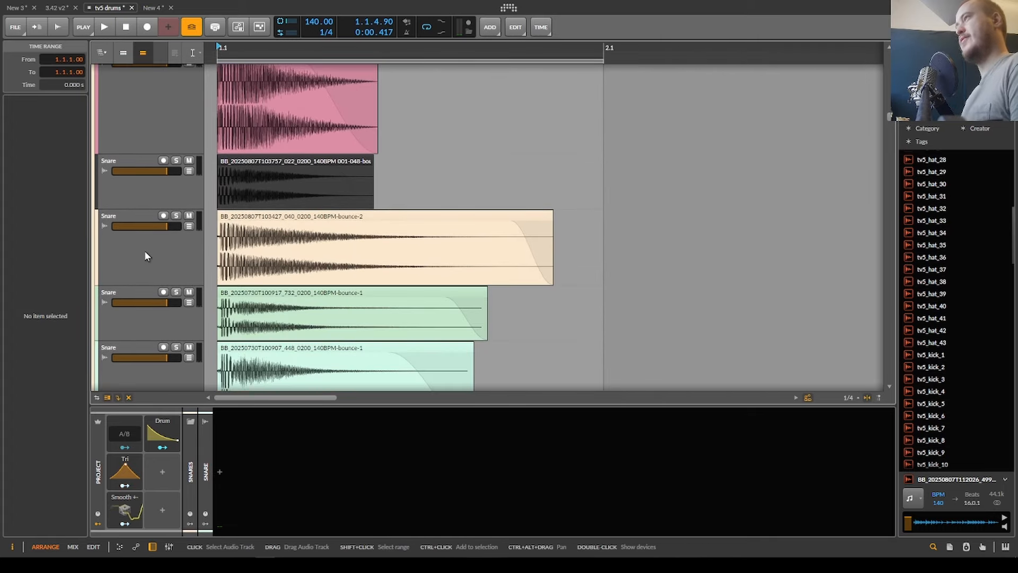
key(space)
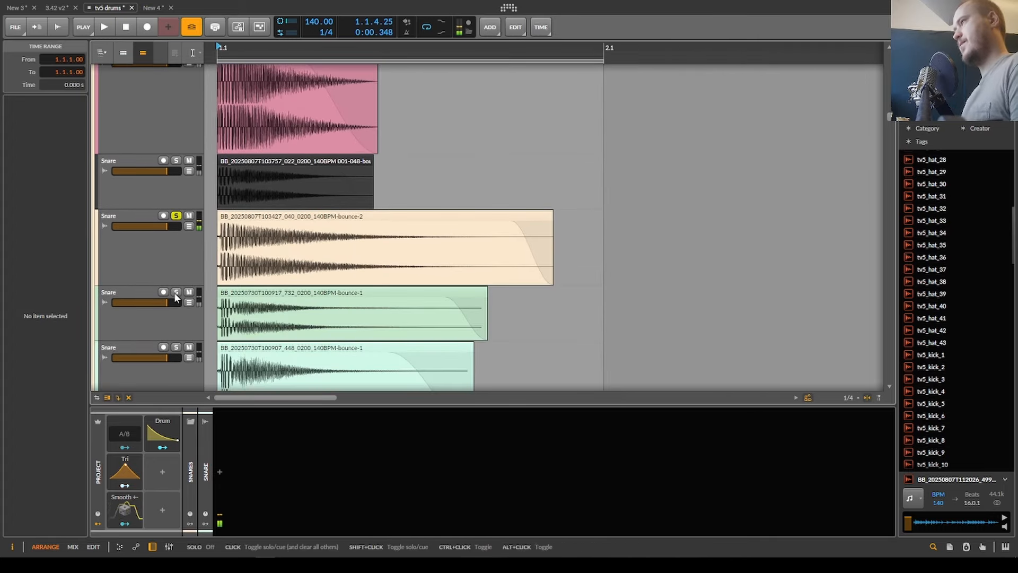
scroll(175, 291, down, 5)
key(space)
Audition the BB_20250728T132006_294 snare and the purple Snare Generator-bounce-303 snare, each soloed.
scroll(174, 266, down, 5)
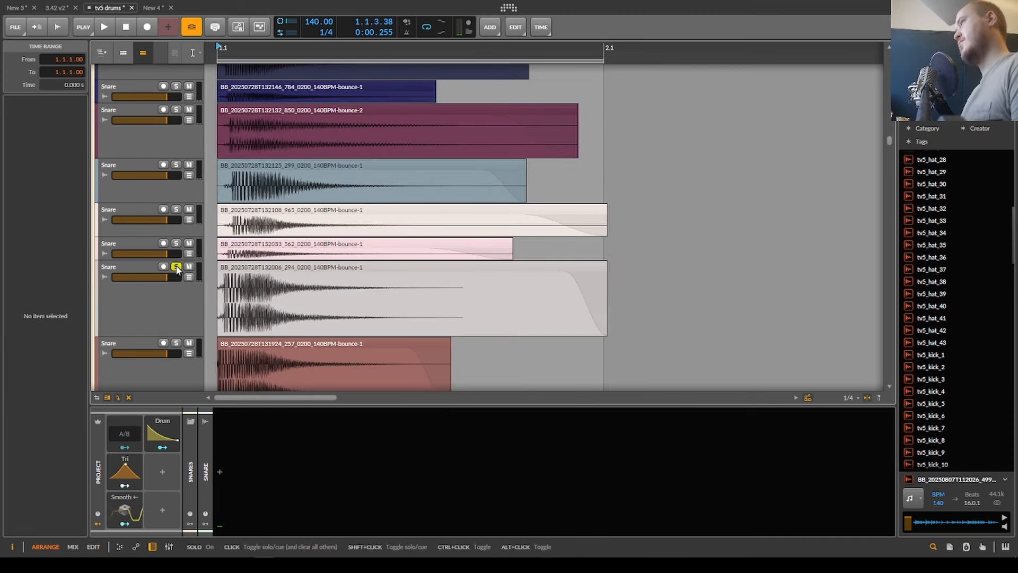
scroll(177, 270, down, 5)
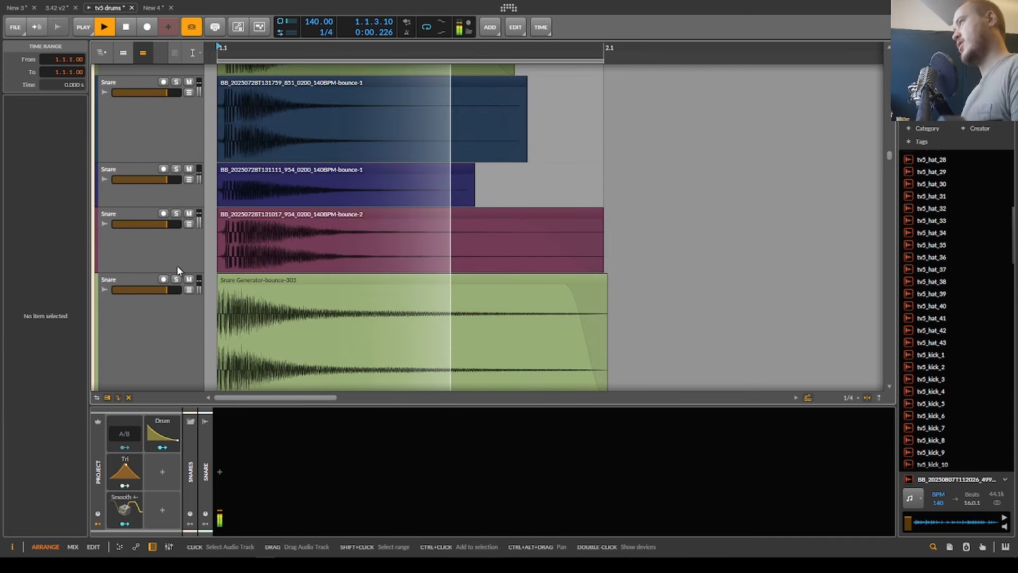
scroll(176, 265, down, 5)
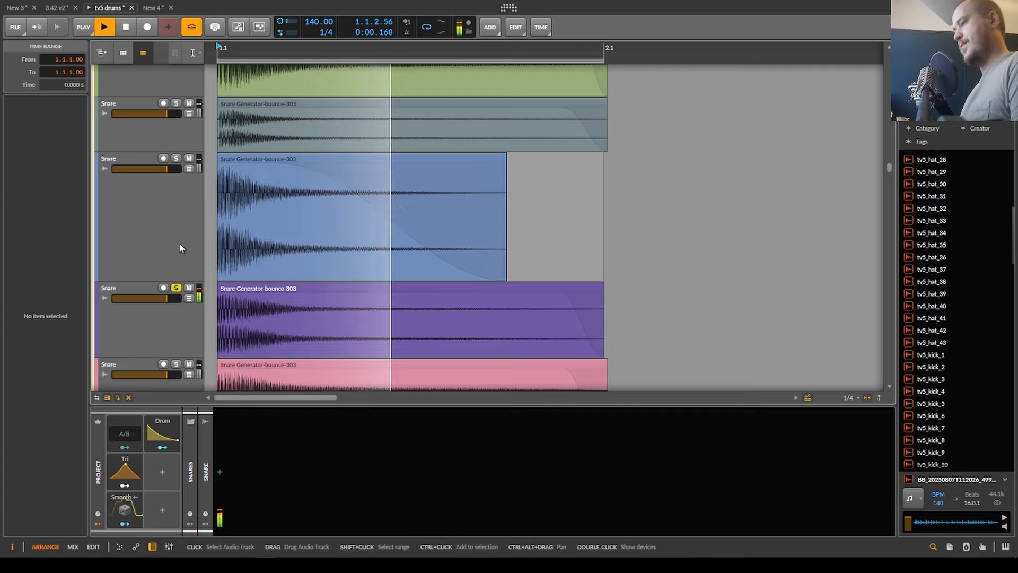
Solo the first Kick track in the kicks group and play its 010-014 clip.
scroll(179, 243, down, 15)
scroll(180, 238, down, 2)
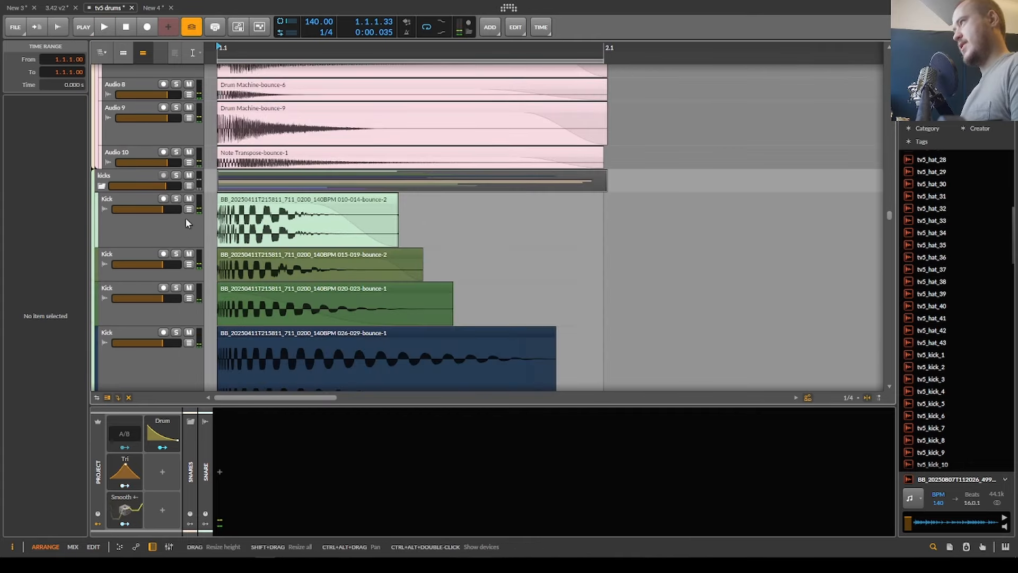
click(166, 228)
key(space)
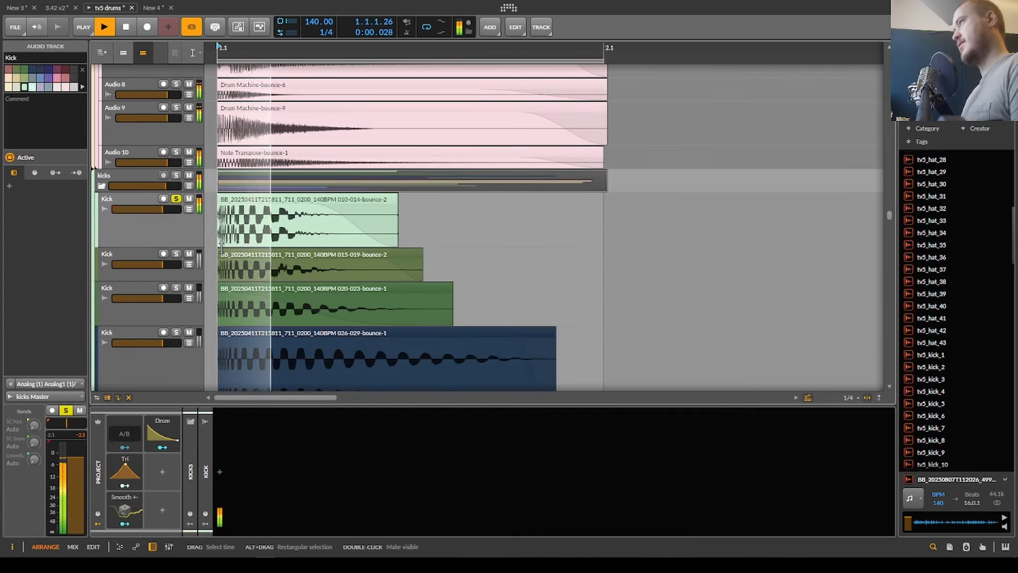
Solo the blue Kick track with the BB_20250411T215807_862 clip and audition it.
scroll(176, 249, down, 14)
scroll(173, 256, down, 12)
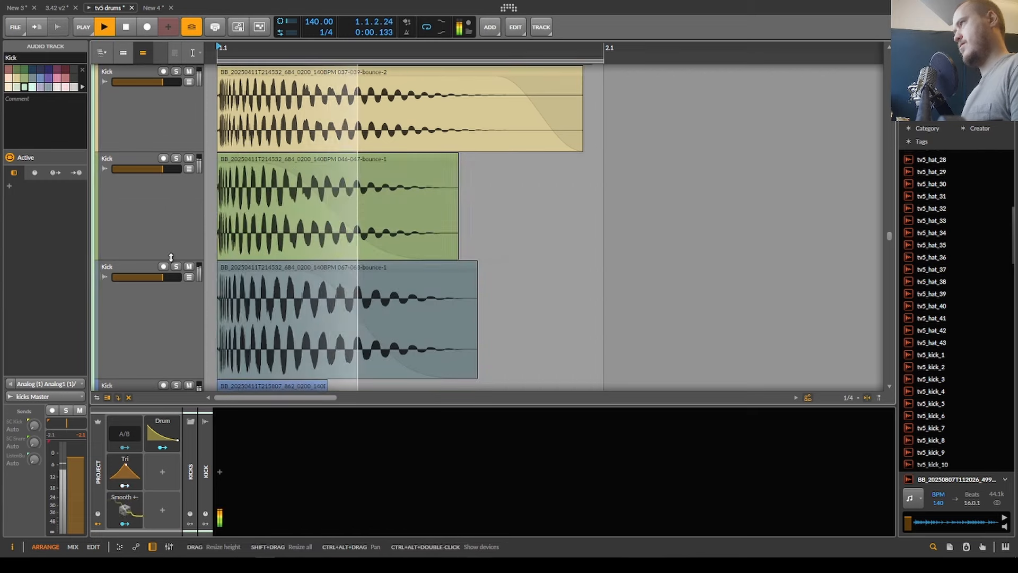
scroll(174, 265, down, 6)
key(space)
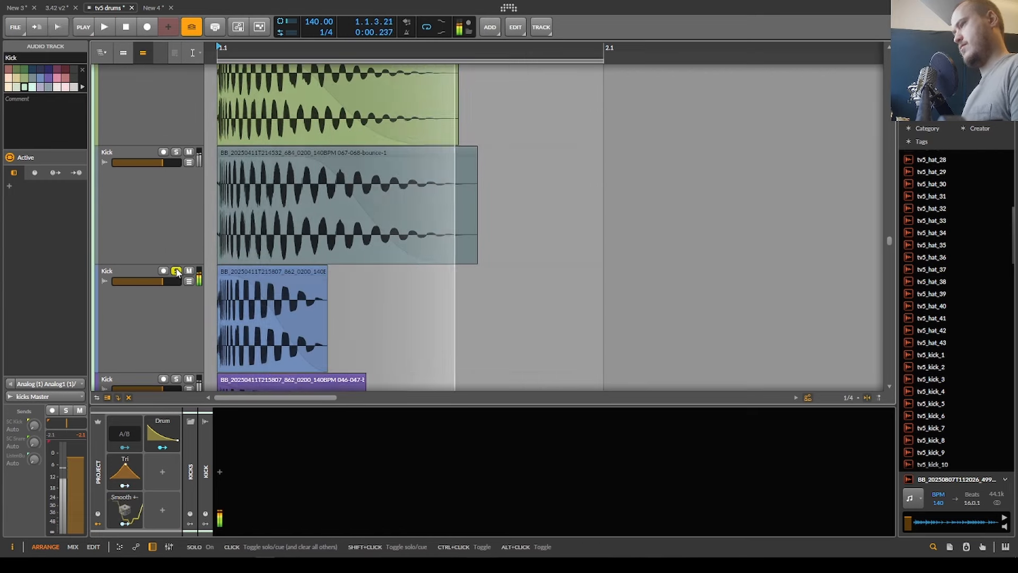
Solo the cream Kick track with the BB_20250729T131918_685 024-072 clip and audition it.
scroll(176, 272, down, 20)
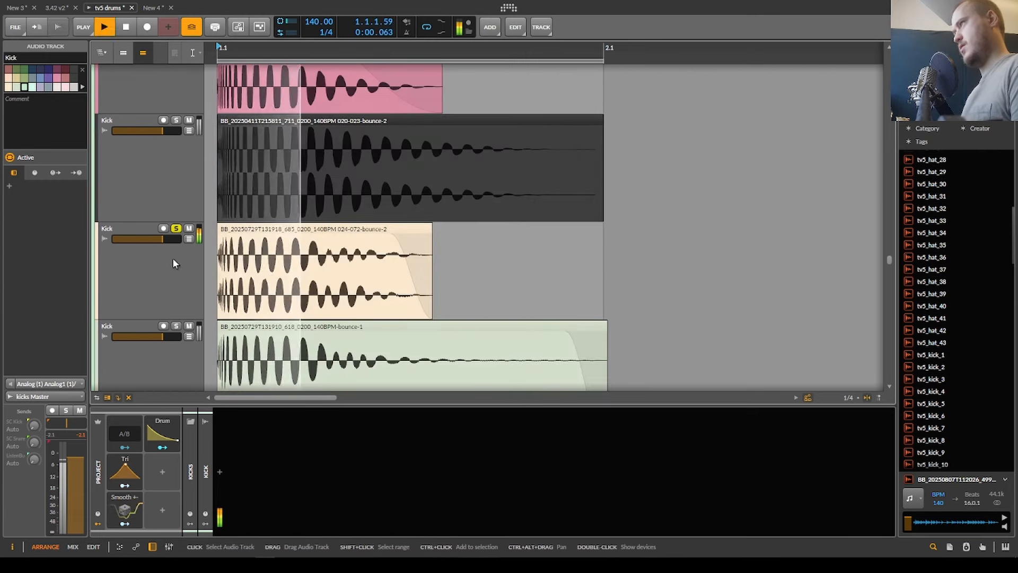
scroll(173, 258, down, 10)
key(space)
Solo the first Perc track in the percs group, play its 009-030 clip, and look over the other percs.
scroll(173, 257, down, 20)
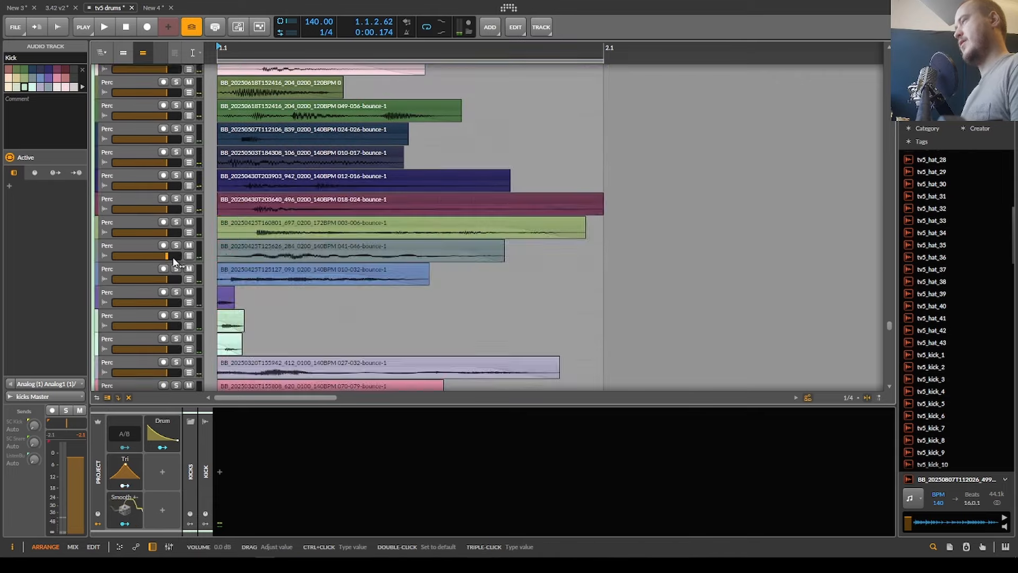
scroll(173, 257, up, 5)
click(176, 218)
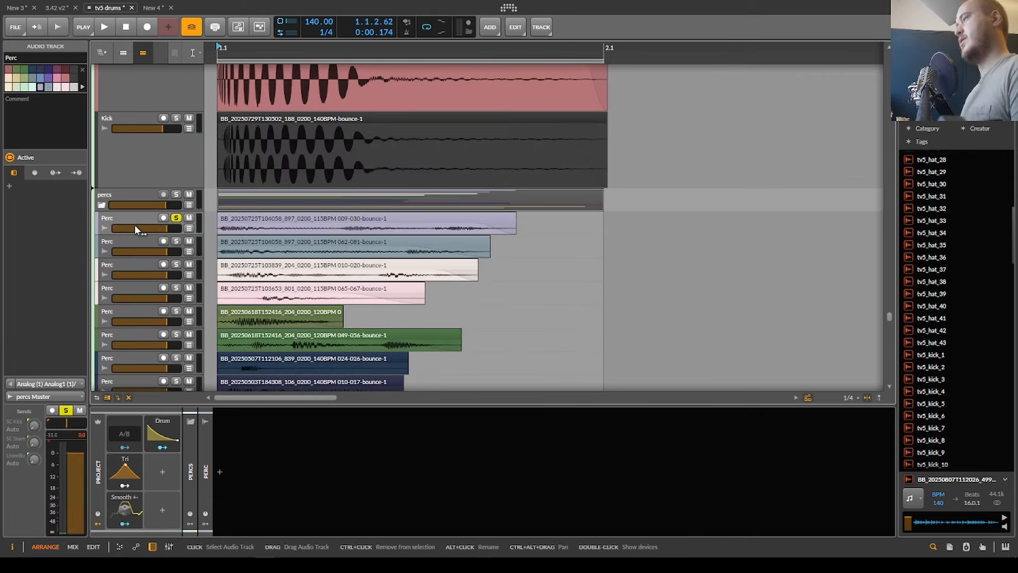
key(space)
key(space)
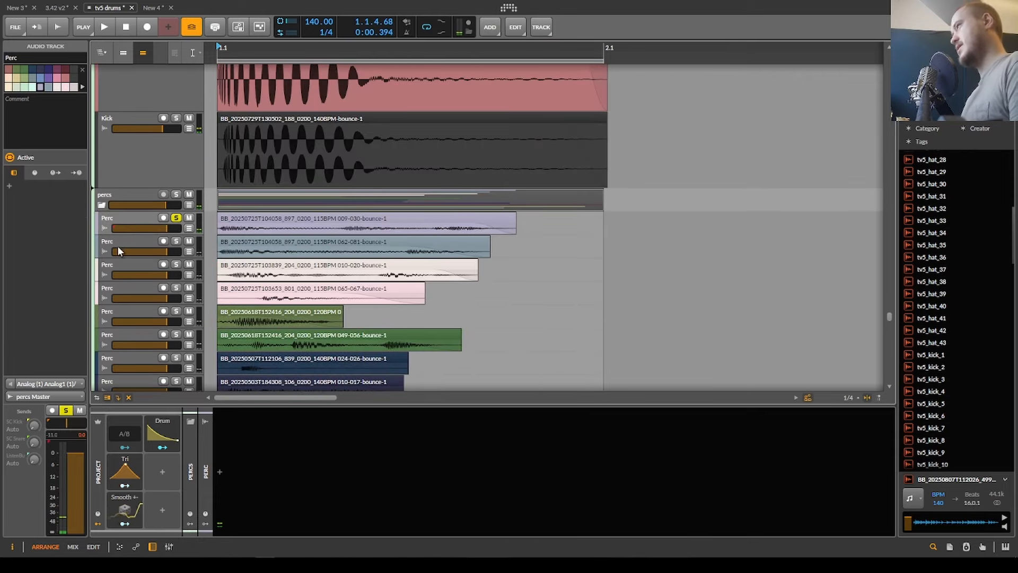
scroll(285, 219, down, 2)
scroll(159, 249, down, 8)
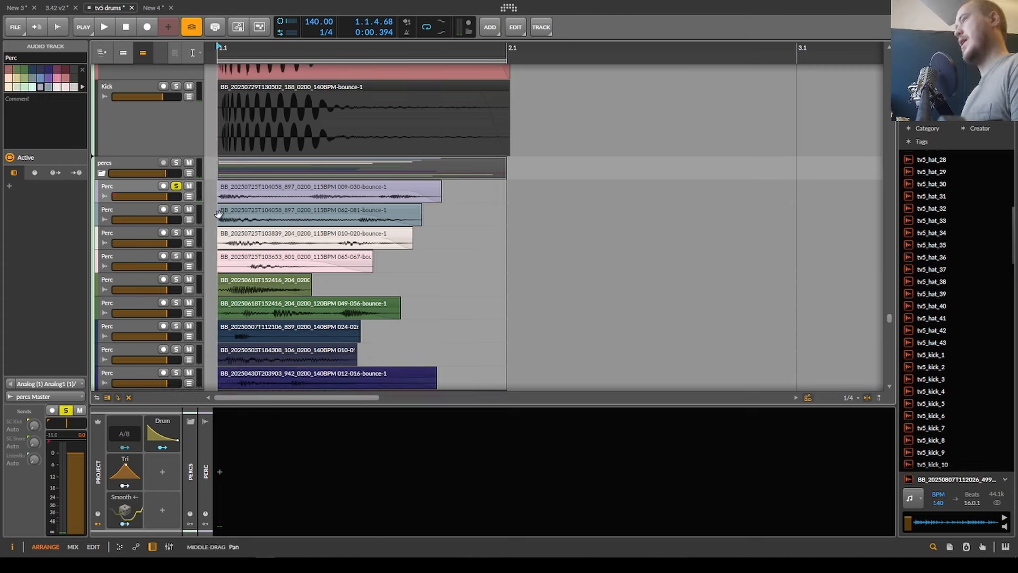
scroll(198, 242, up, 4)
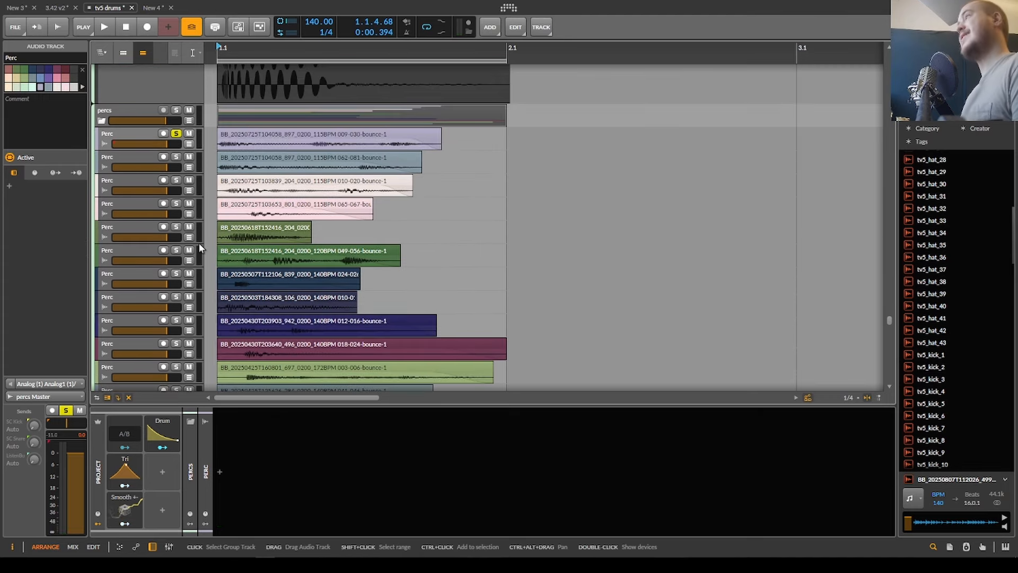
Restart playback and solo the green Perc track with the 049-056 clip to audition it.
key(space)
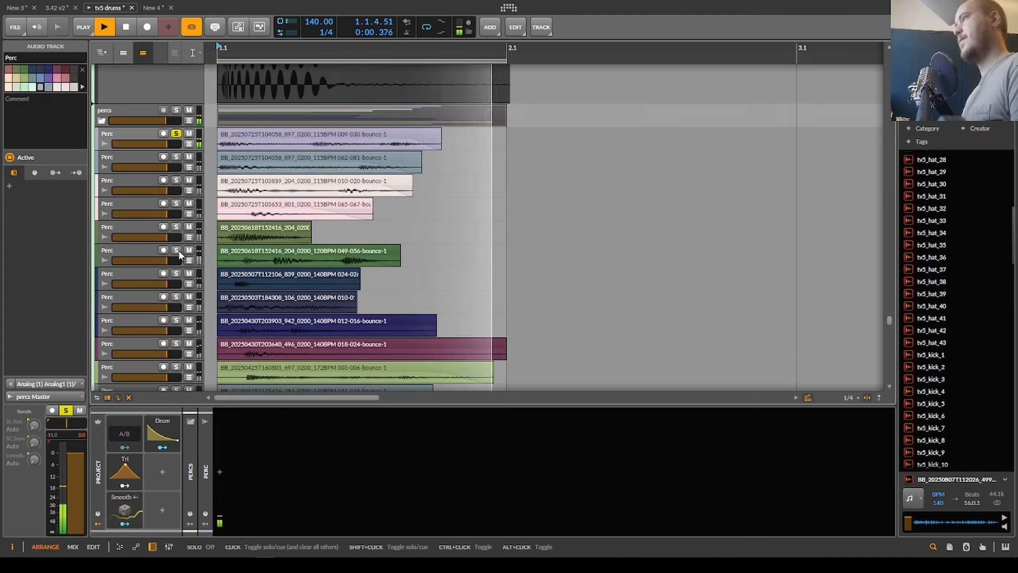
click(176, 249)
scroll(144, 253, down, 15)
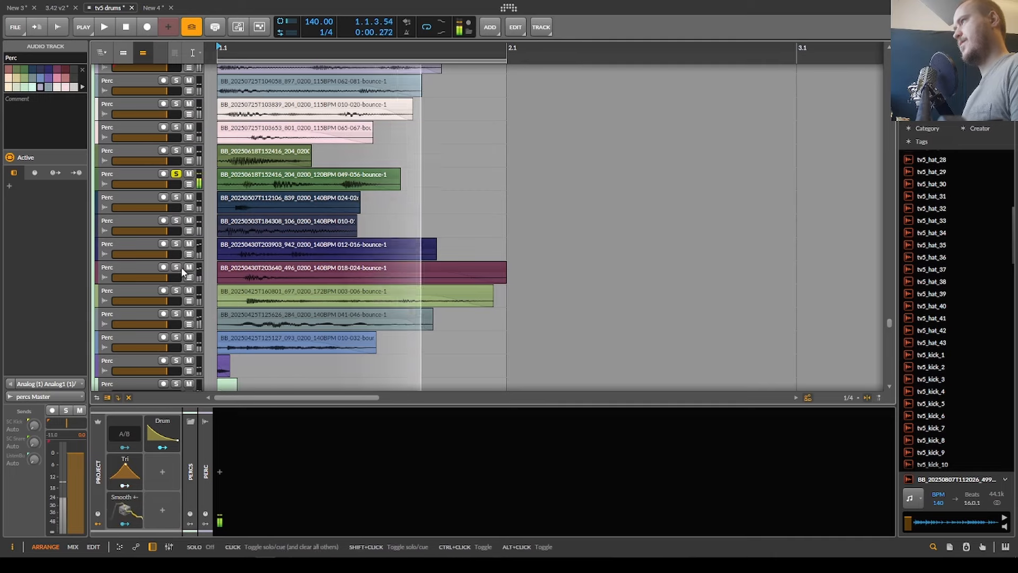
Solo the peach Hat track with the BB_20250807T112026_499 clip, audition it, and look over the neighbouring hats.
key(space)
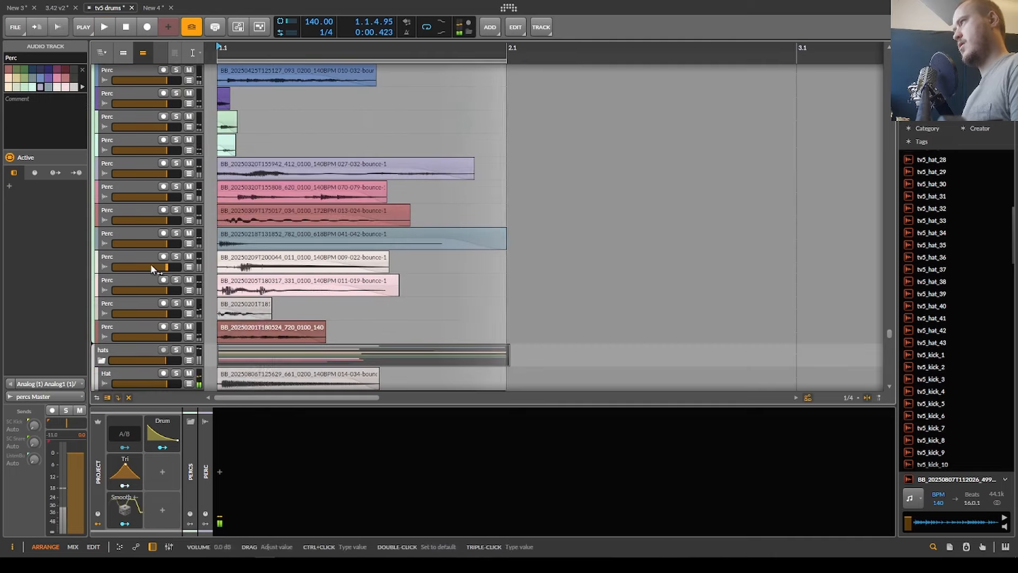
scroll(151, 247, down, 10)
key(space)
click(176, 237)
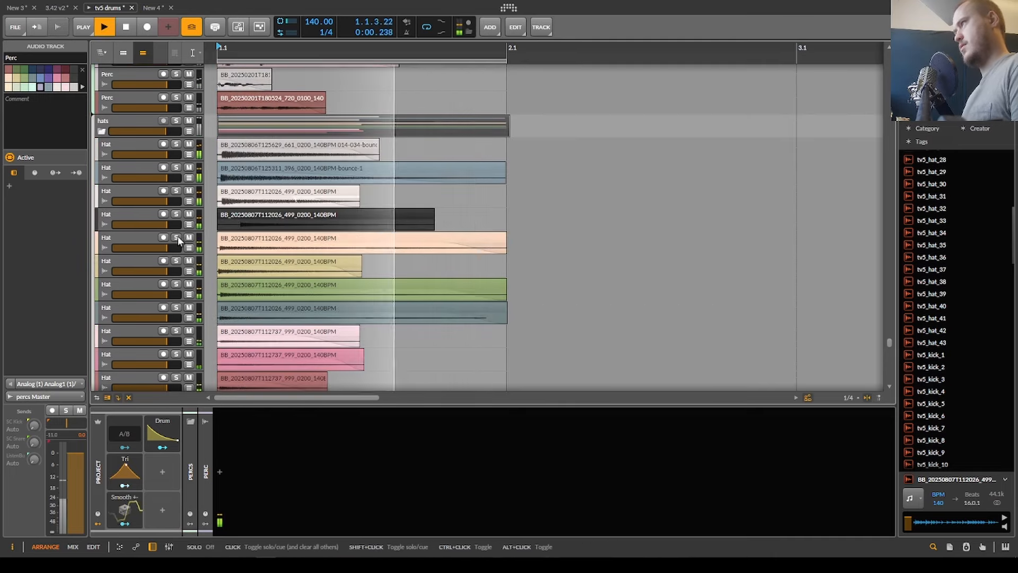
scroll(176, 256, down, 6)
key(space)
scroll(176, 256, up, 6)
scroll(181, 257, down, 14)
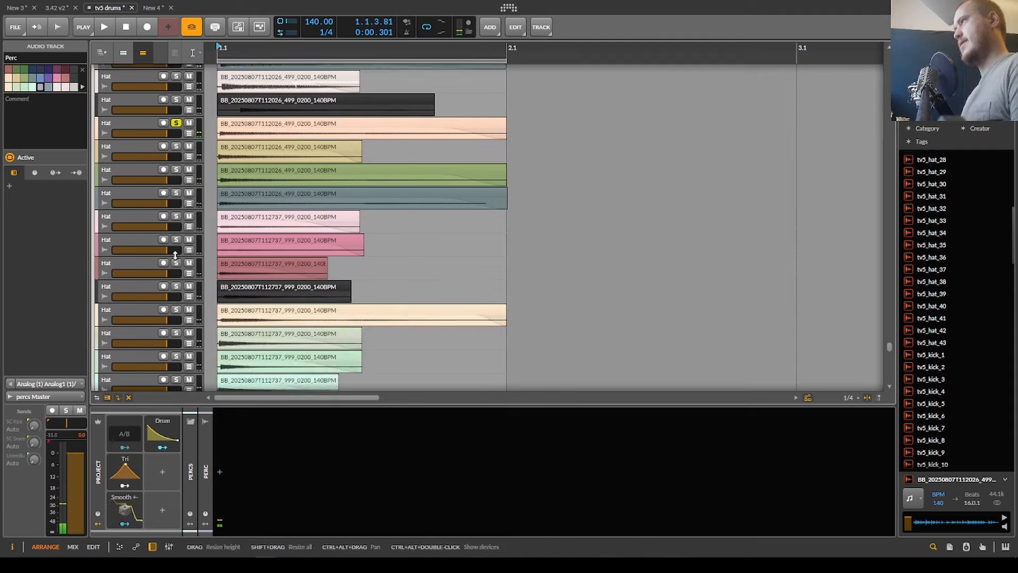
scroll(190, 256, up, 8)
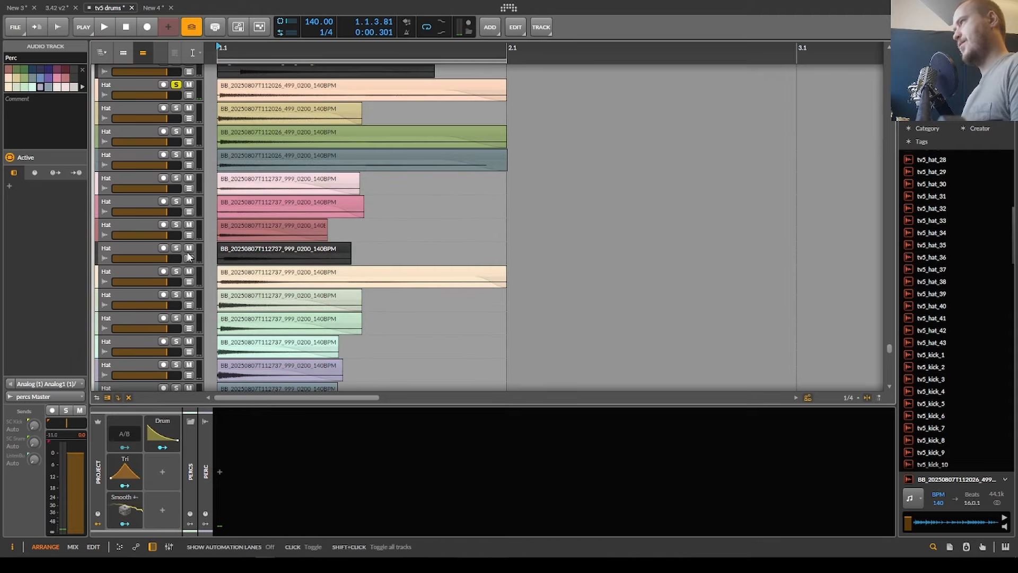
Audition the slate-blue Hat track with the BB_20250807T112737_999 clip and the last Hat tracks in the hats group by soloing them.
key(space)
scroll(176, 283, down, 5)
click(175, 278)
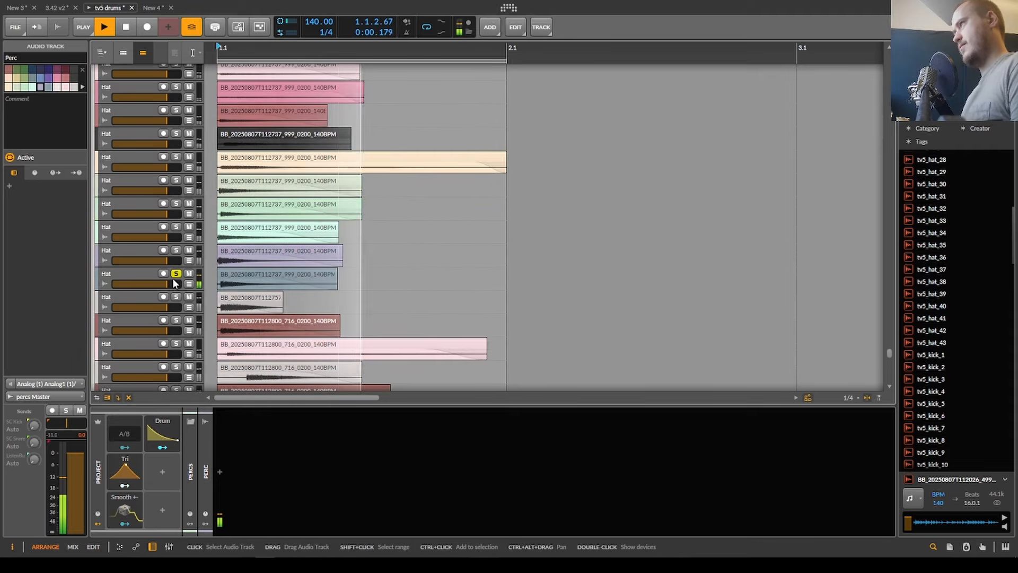
key(space)
scroll(174, 280, down, 15)
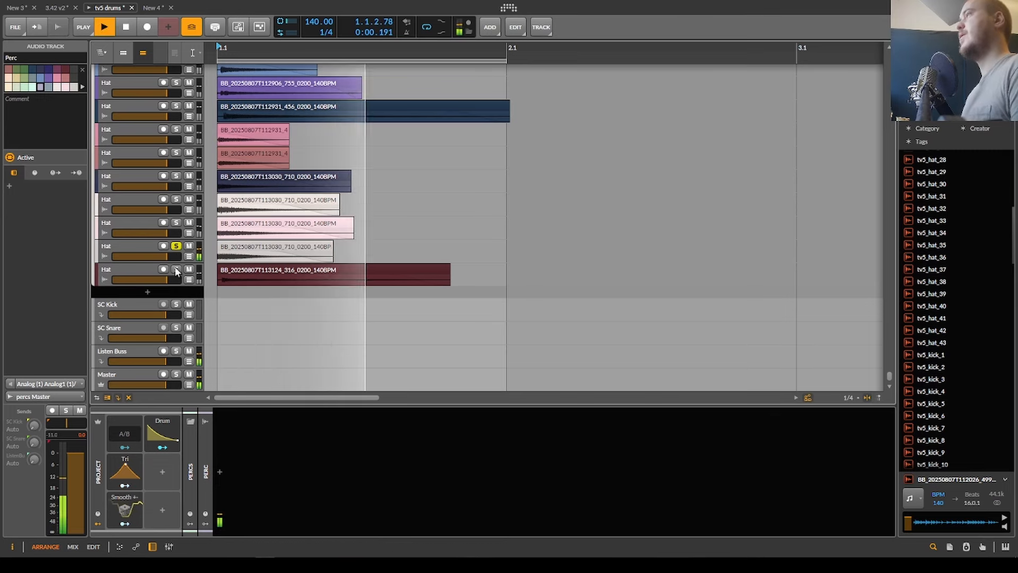
click(176, 269)
Collapse the hats, kicks, percs and snares groups so only the four group tracks show.
scroll(135, 266, up, 10)
scroll(106, 203, up, 10)
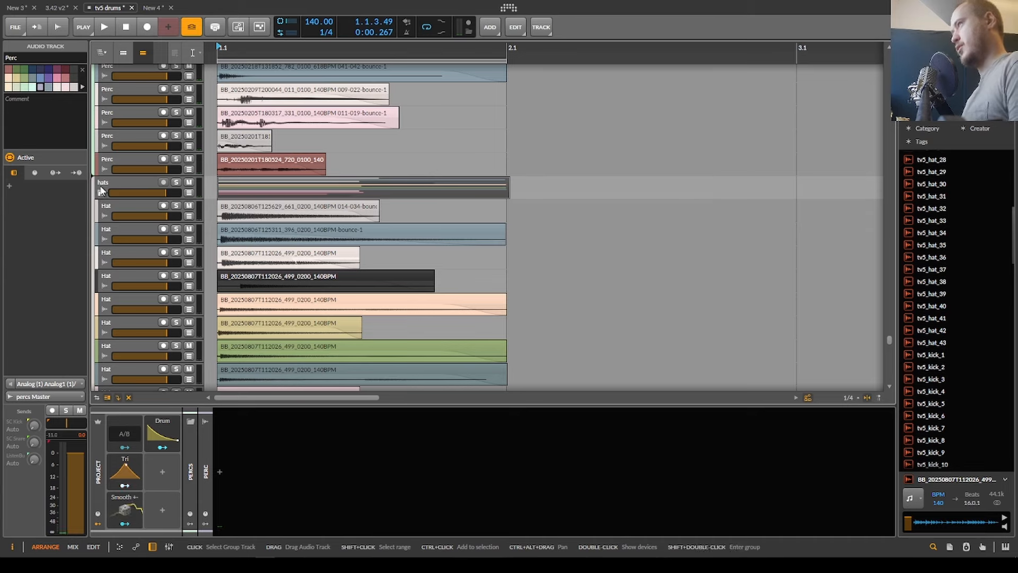
click(101, 192)
click(100, 191)
scroll(101, 193, up, 15)
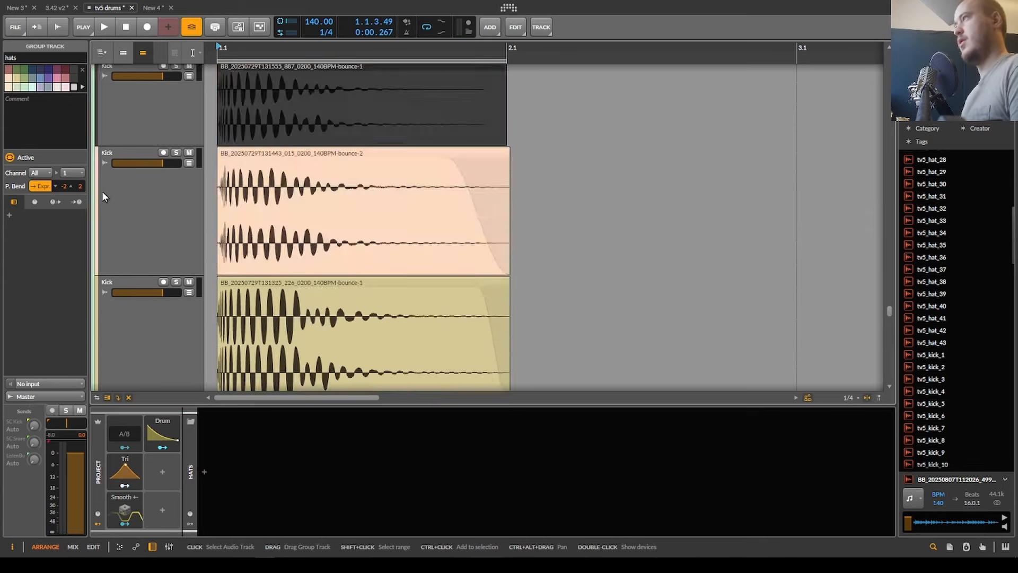
scroll(102, 193, up, 5)
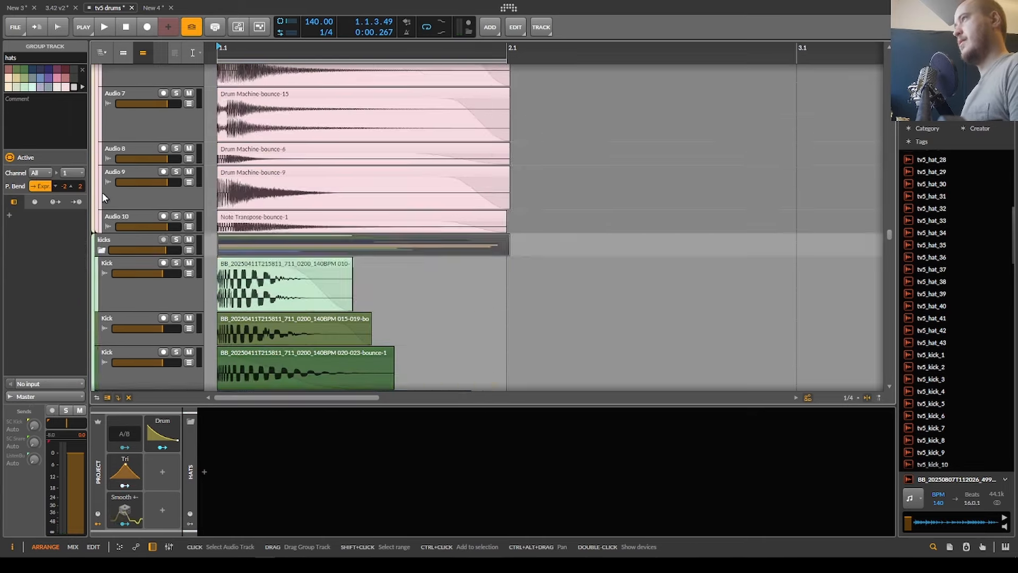
scroll(103, 194, down, 1)
click(102, 173)
click(101, 173)
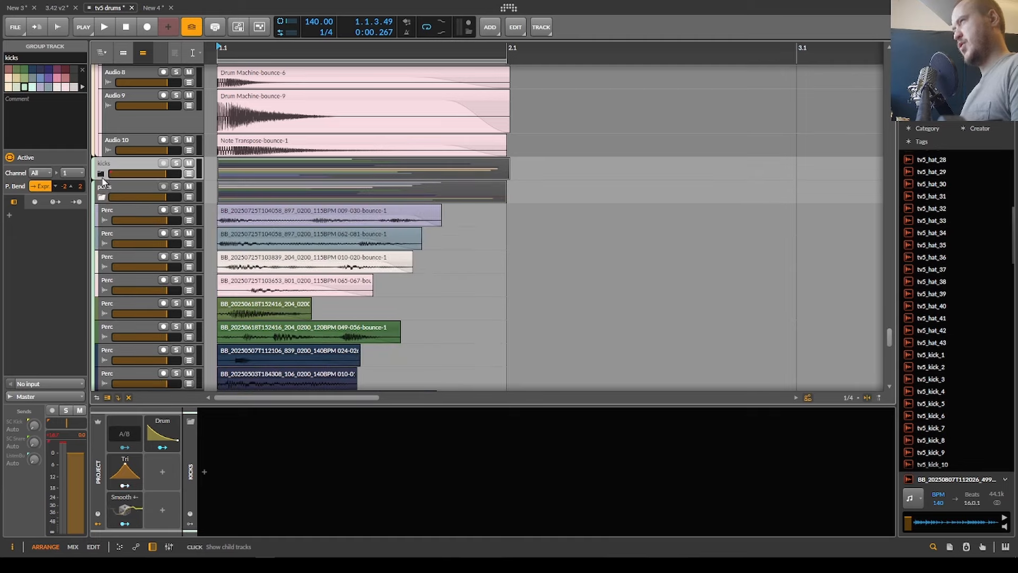
scroll(103, 195, up, 12)
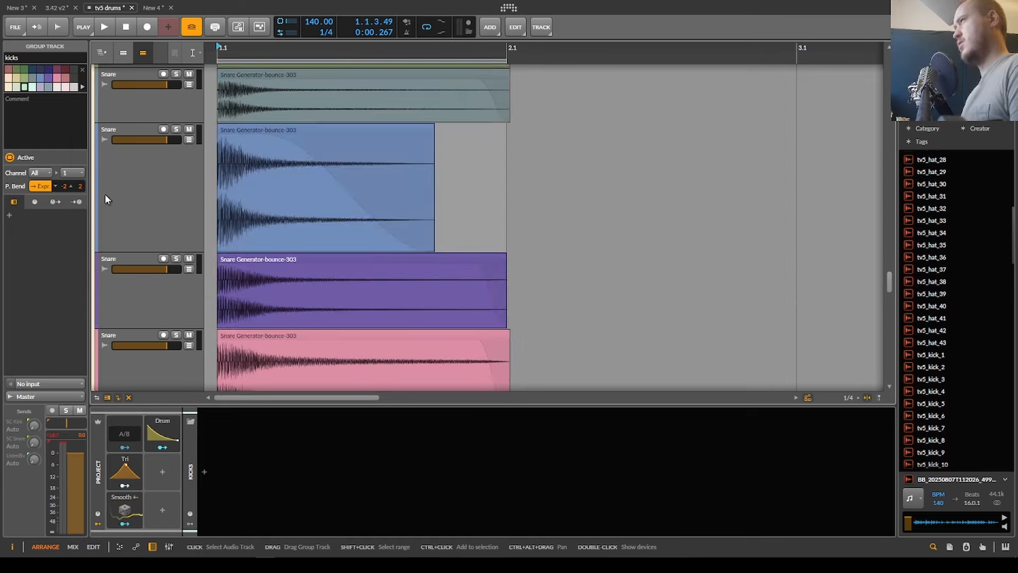
scroll(104, 195, up, 15)
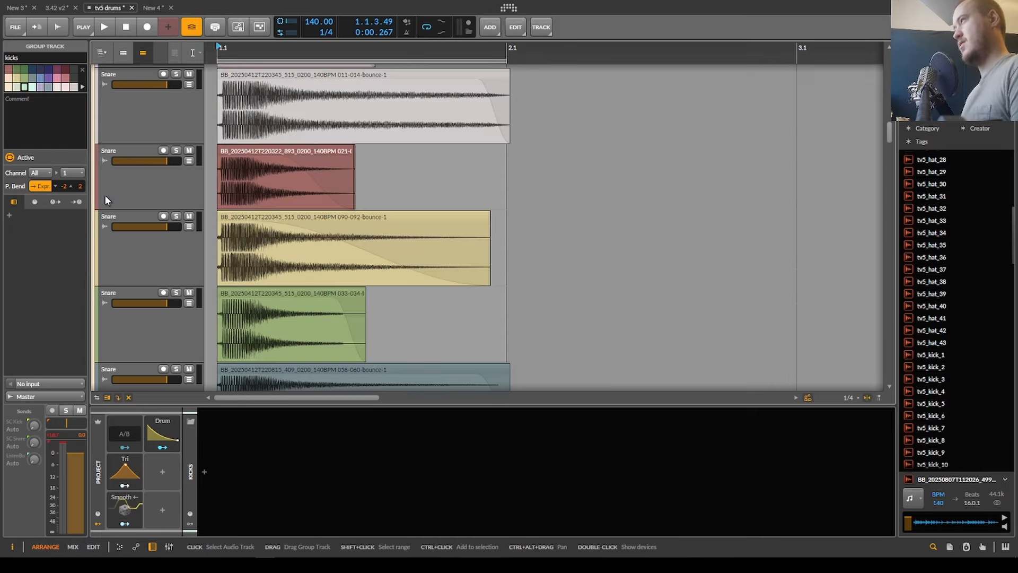
scroll(104, 198, up, 4)
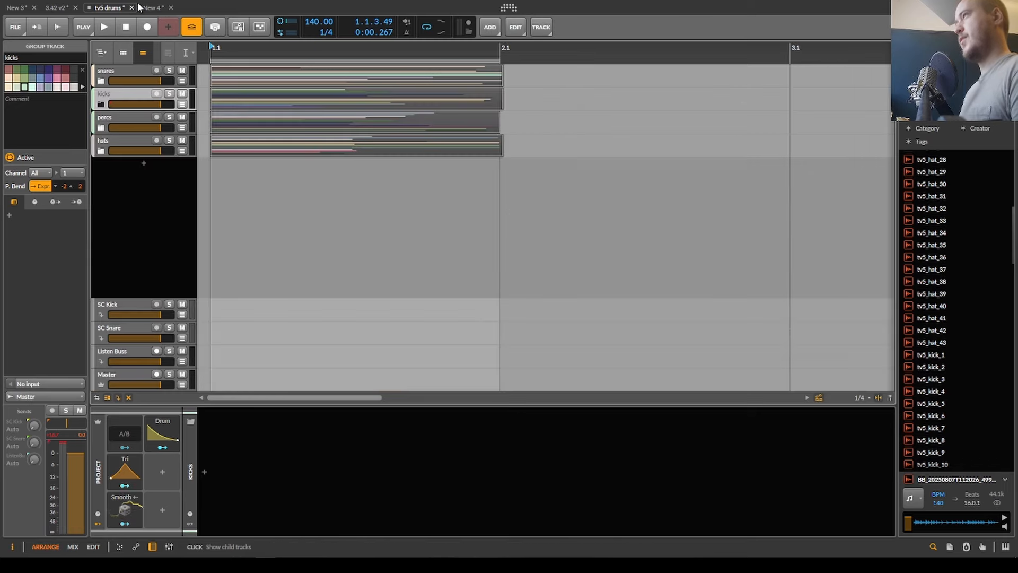
Close the tv5 drums project and save its changes.
click(143, 8)
click(132, 8)
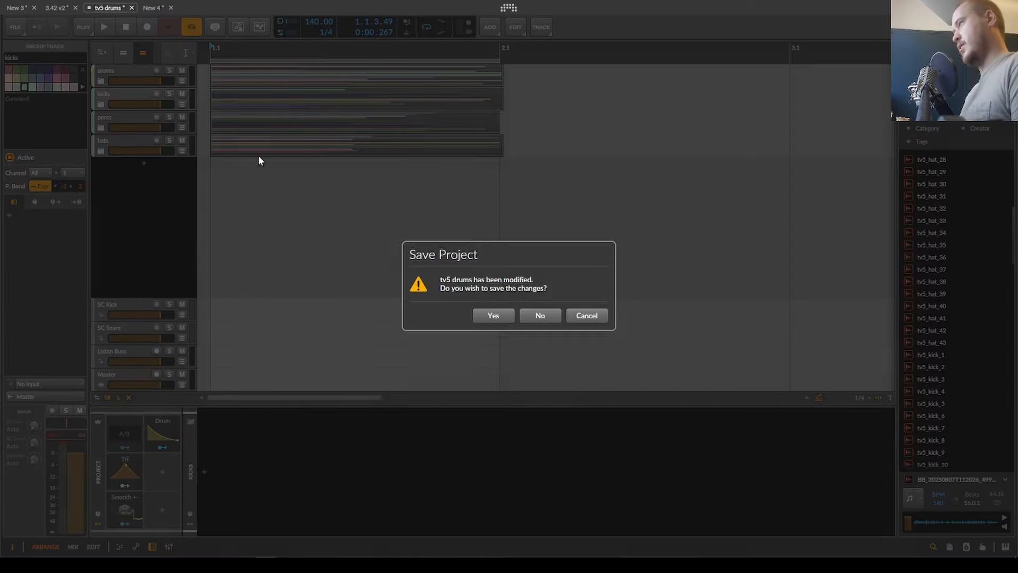
click(496, 315)
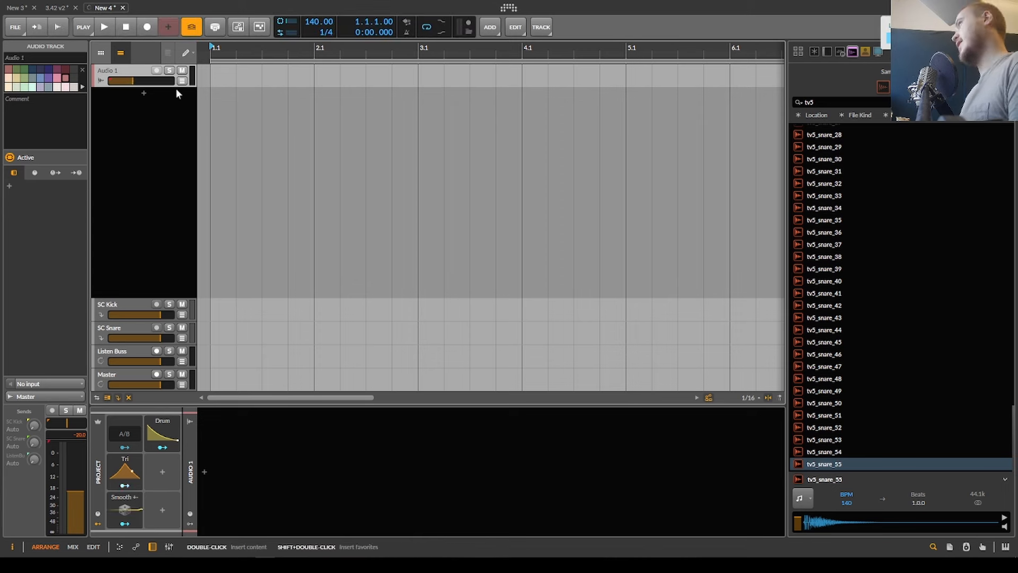
Replace the Audio 1 track in the New 4 project with a taller new instrument track.
key(ctrl+t)
click(110, 76)
key(Delete)
scroll(315, 202, up, 2)
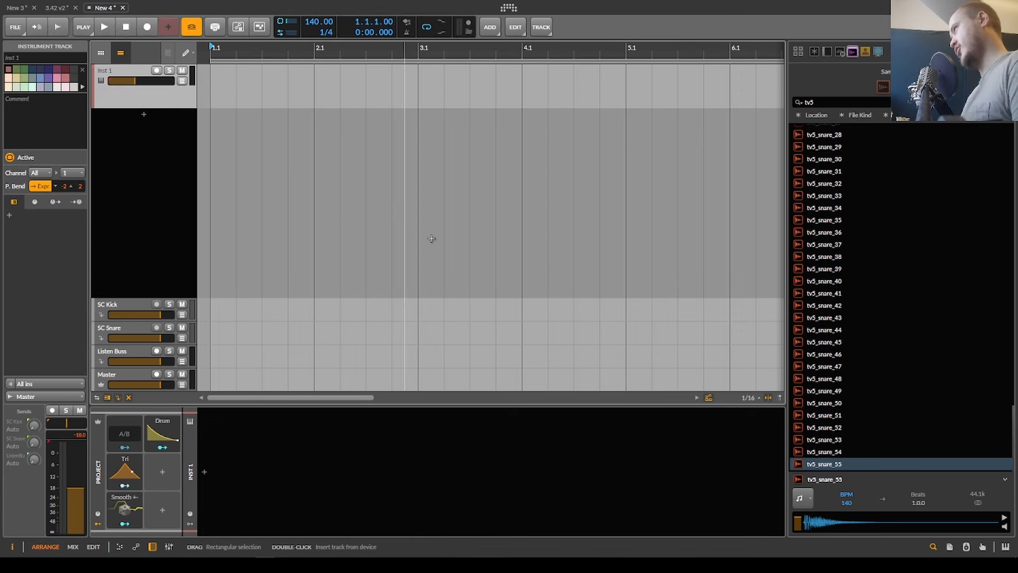
click(758, 279)
click(167, 105)
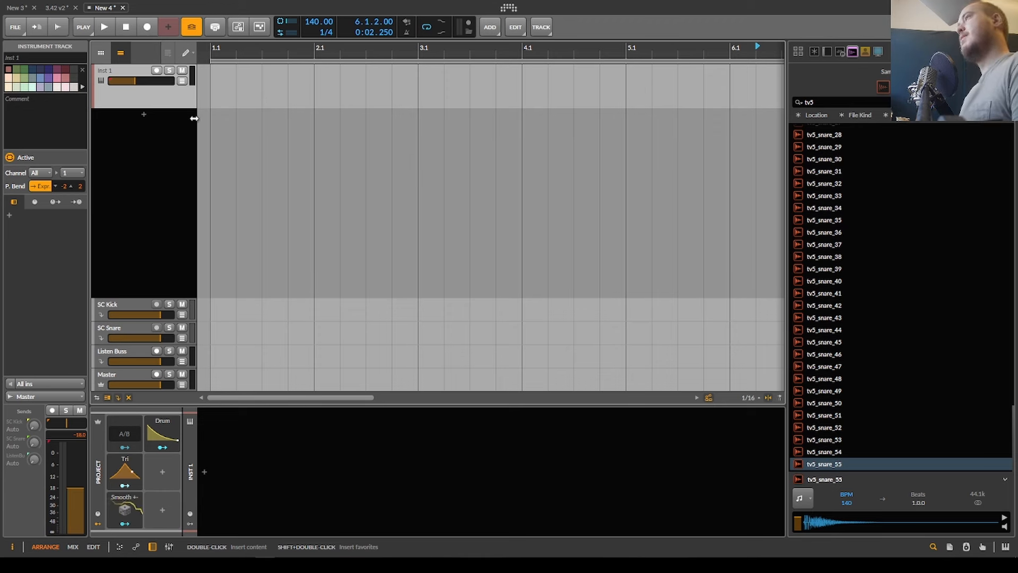
Draw a half-bar clip at 1.1 on the Inst 1 track and add a second instrument track below it.
mouse_move(213, 85)
mouse_down()
mouse_move(297, 85)
mouse_move(262, 85)
mouse_up()
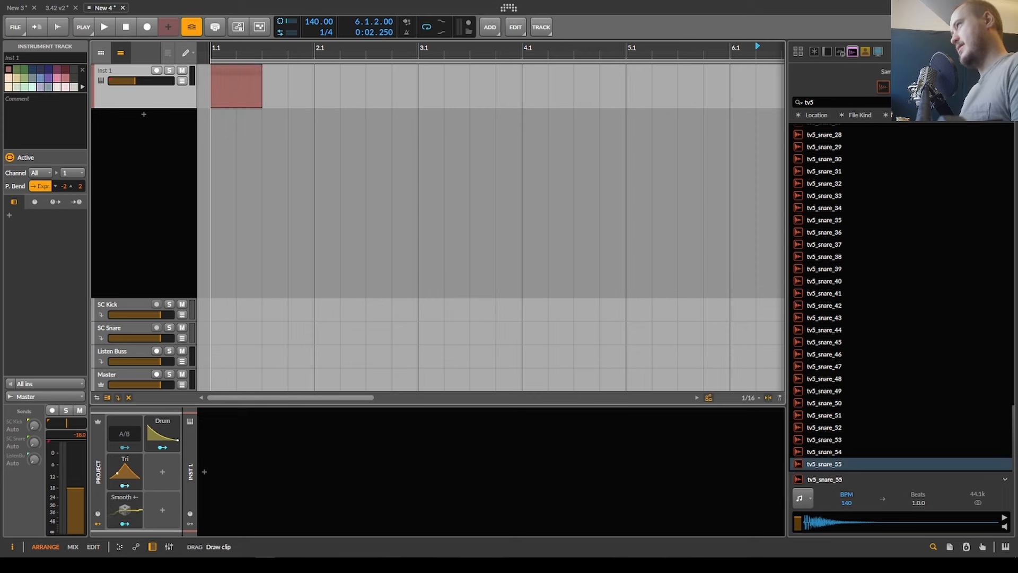
double_click(189, 117)
Rename the first instrument track as kick and the second as snare.
click(163, 97)
key(ctrl+r)
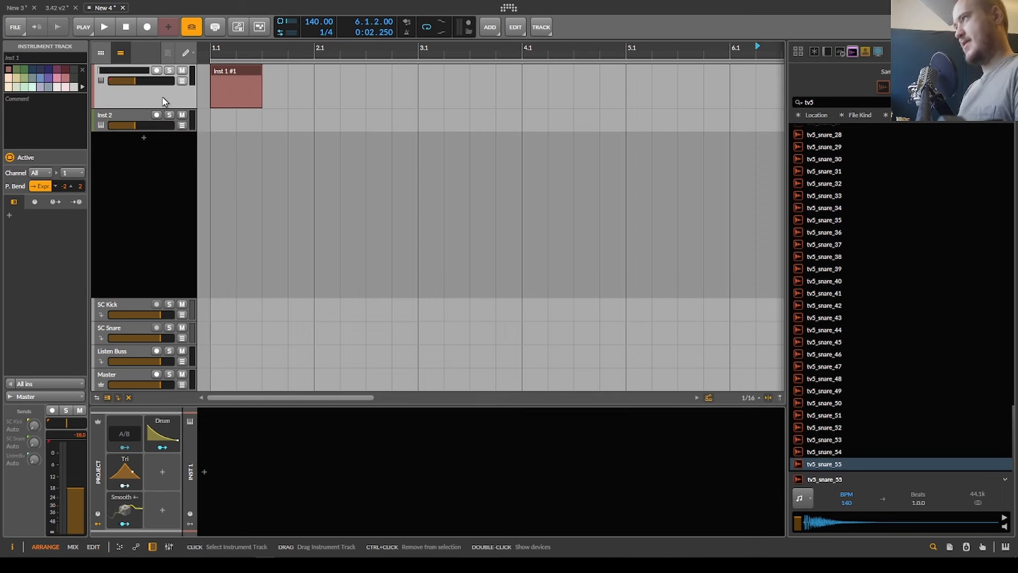
text(kick)
key(Return)
click(128, 119)
key(ctrl+r)
text(snare)
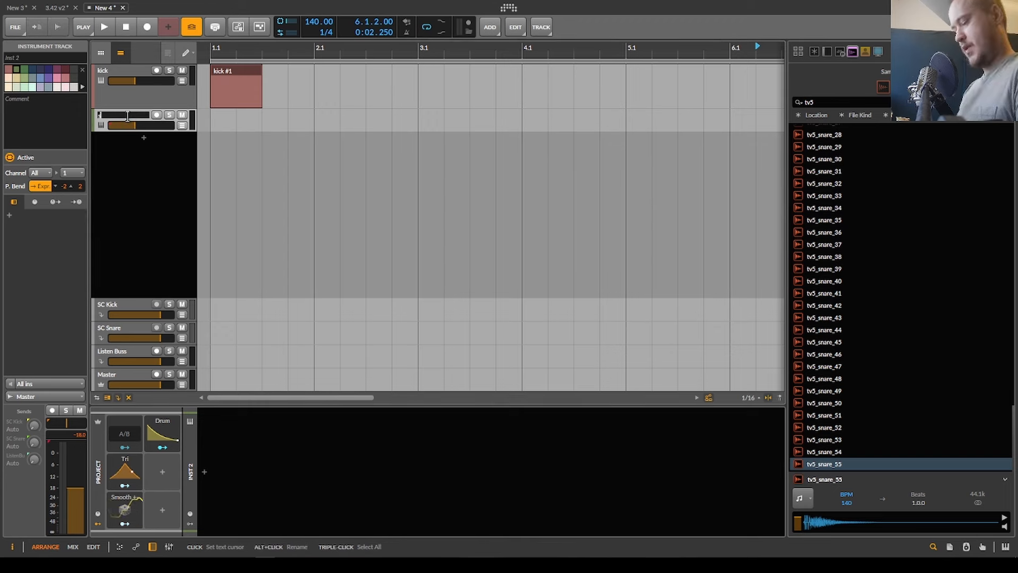
key(Return)
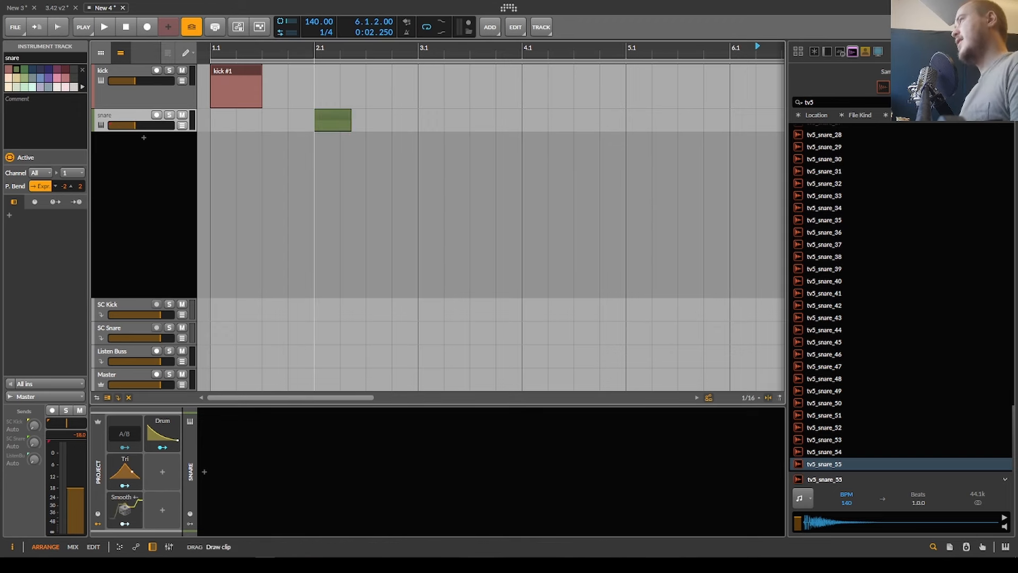
Draw a half-bar clip at 2.1 on the snare track and make that track as tall as the kick track.
drag(350, 120, 361, 135)
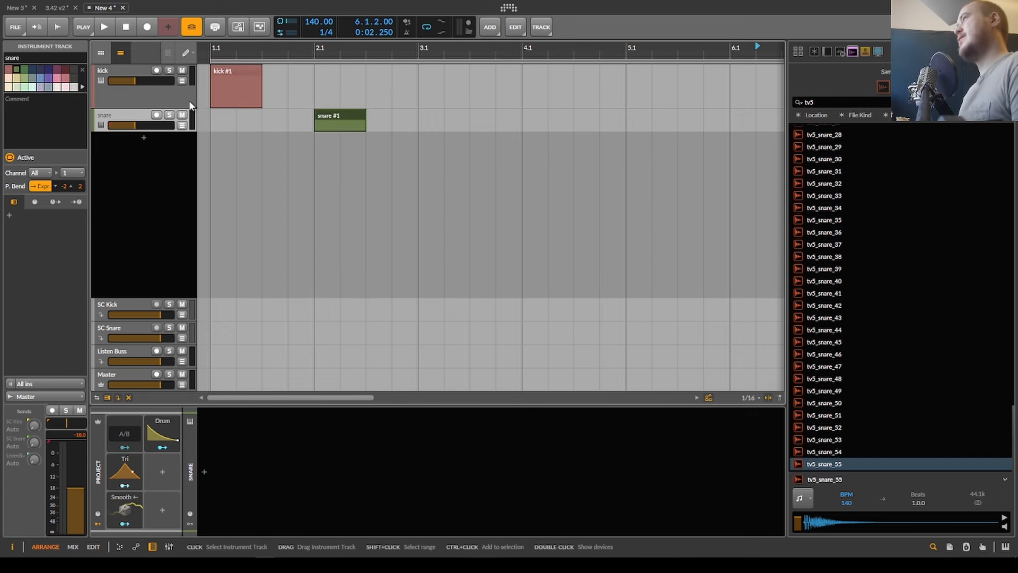
click(159, 100)
click(127, 120)
drag(159, 132, 177, 145)
scroll(210, 140, up, 5)
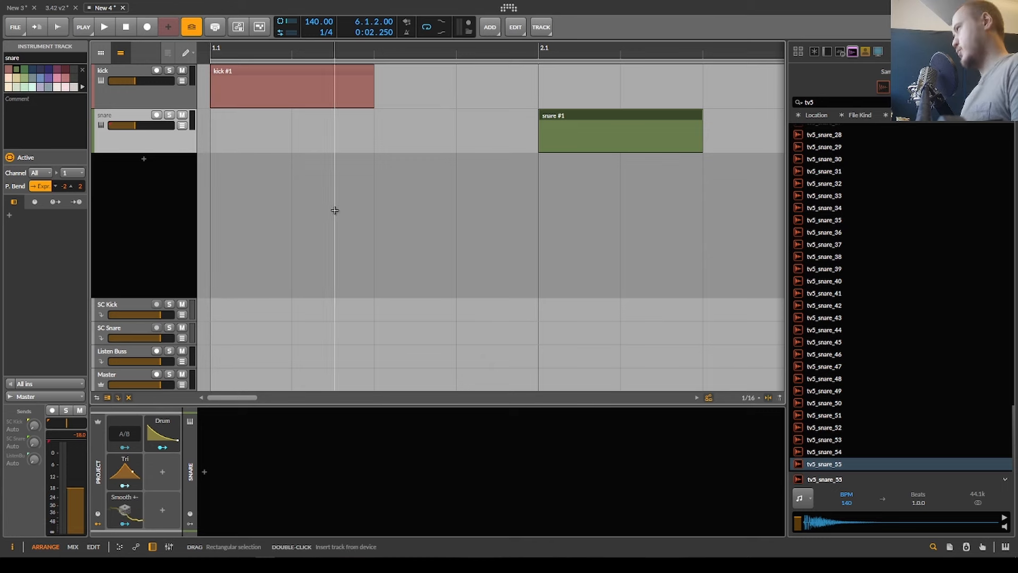
Insert a Drum Machine device on the kick track.
click(162, 106)
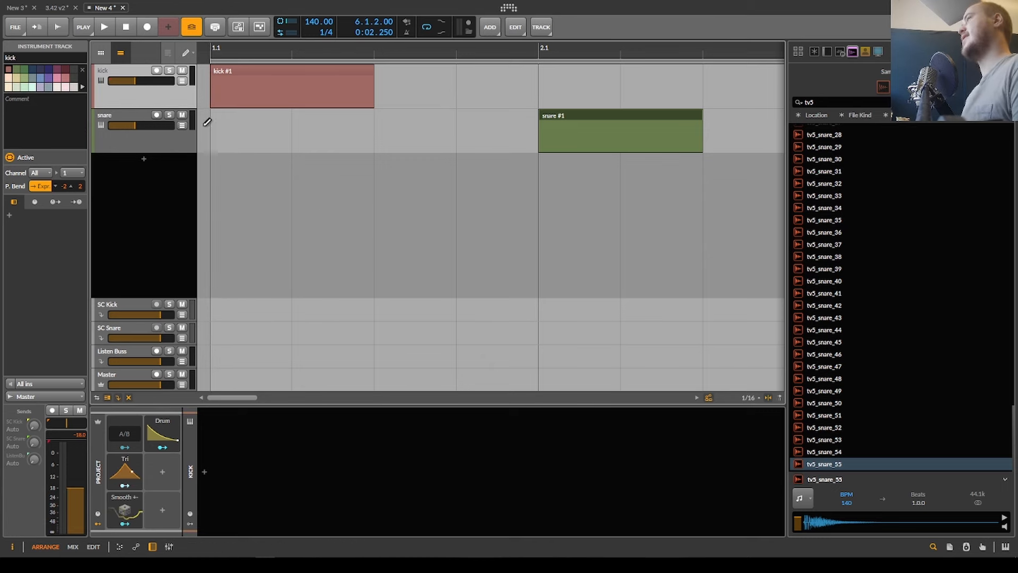
click(203, 470)
text(drum)
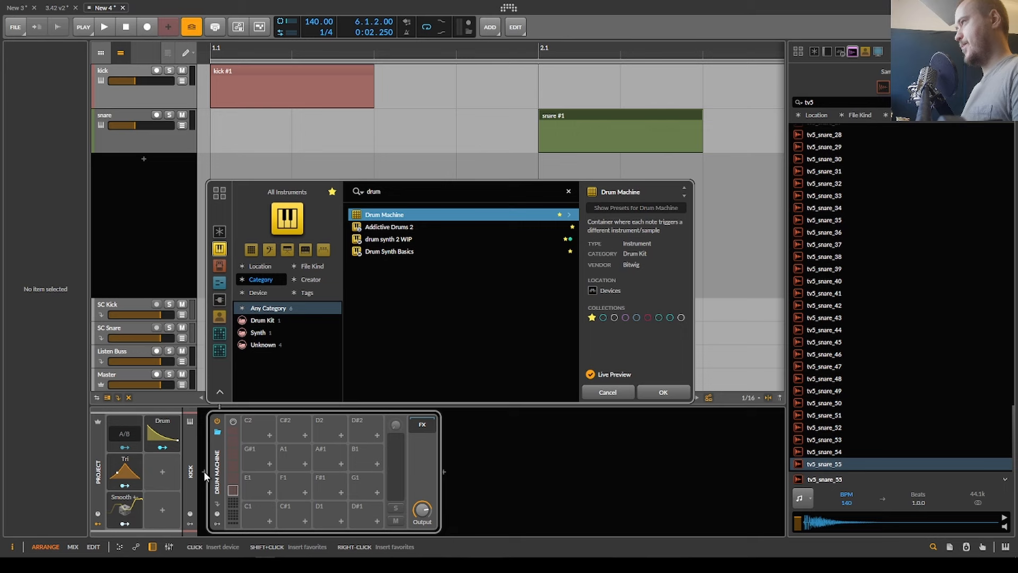
key(Return)
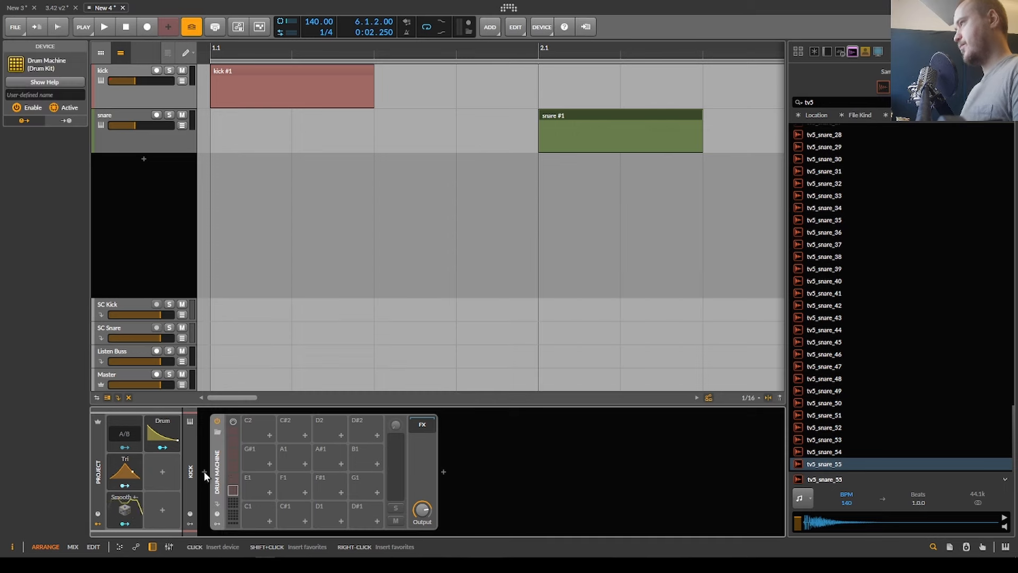
Audition tv5 kick samples 15, 19 and 18, and load tv5_kick_18 onto the Drum Machine's C1 pad.
scroll(800, 279, up, 1)
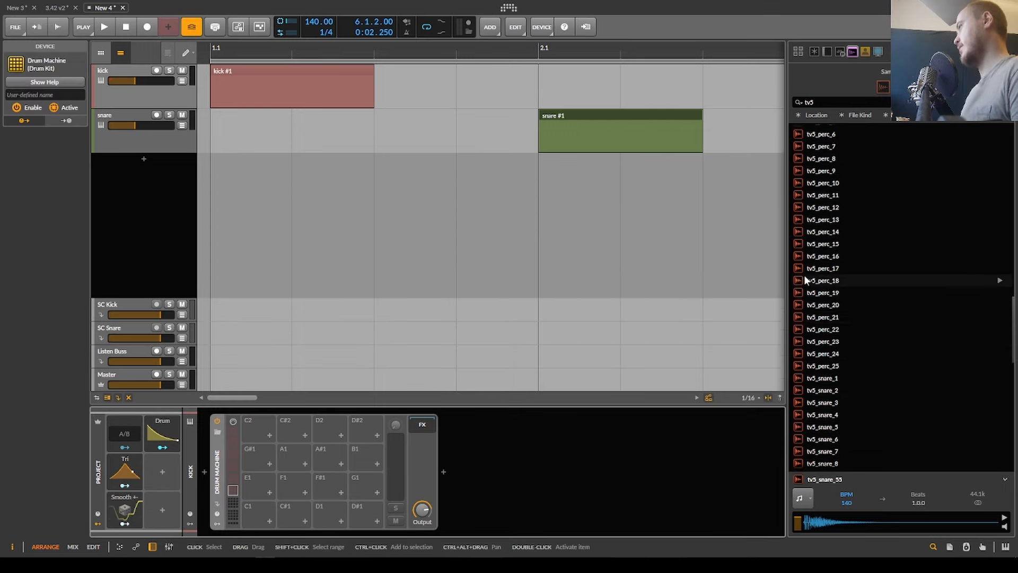
scroll(896, 302, up, 15)
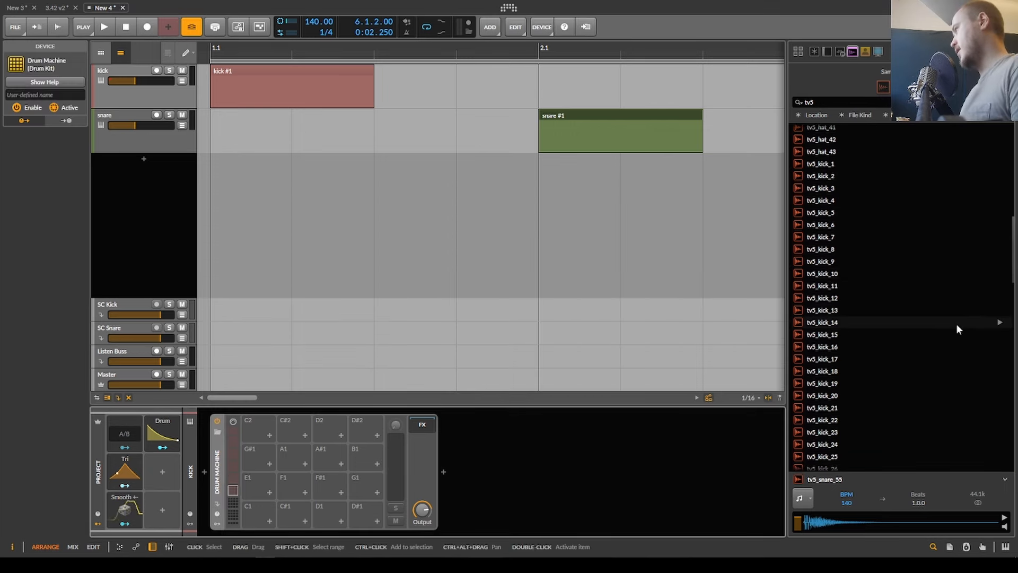
click(999, 334)
scroll(999, 336, down, 1)
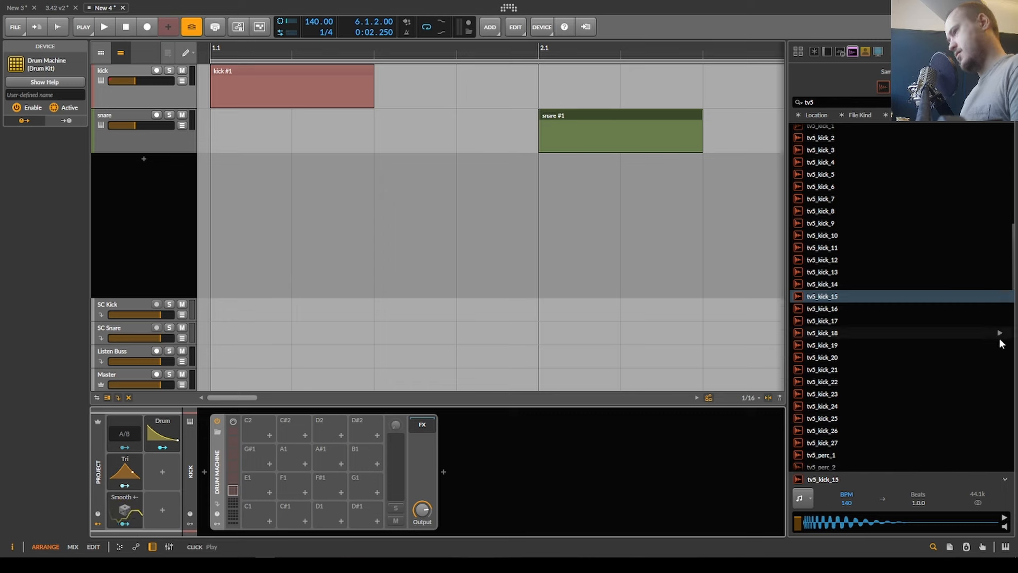
click(1000, 343)
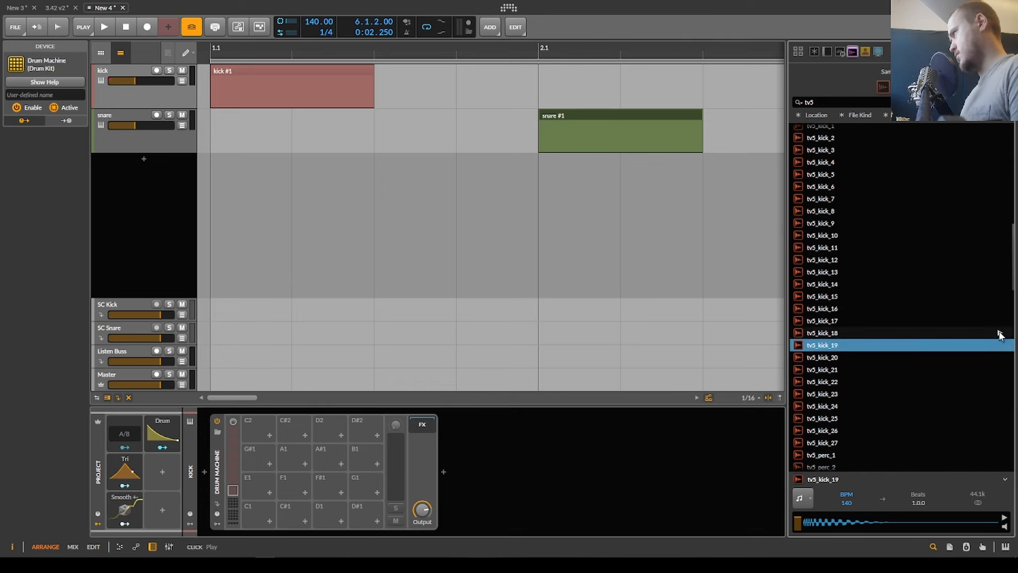
click(985, 336)
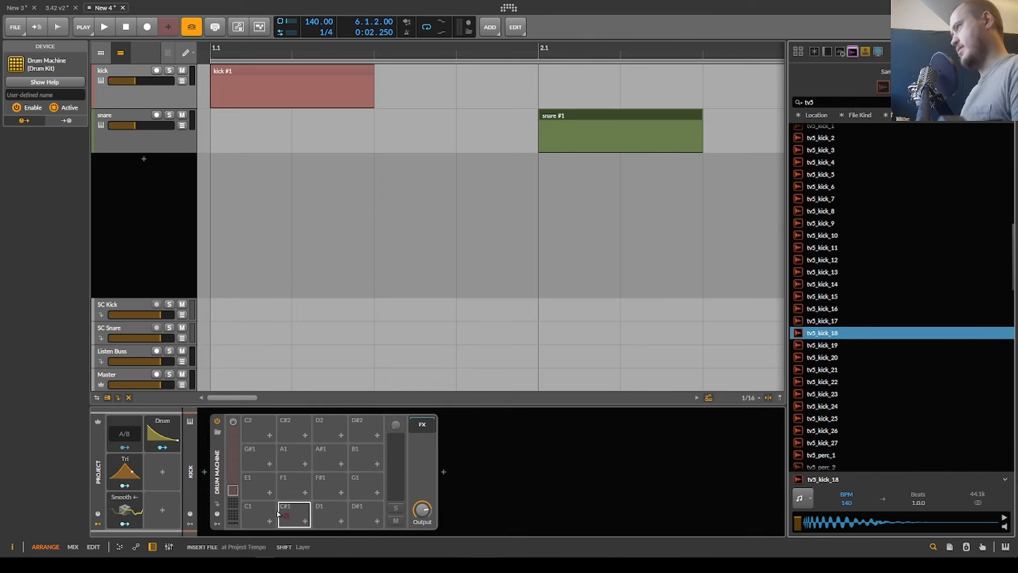
drag(278, 513, 277, 513)
Add a C1 note at the start of the kick clip and return to the device view.
double_click(223, 67)
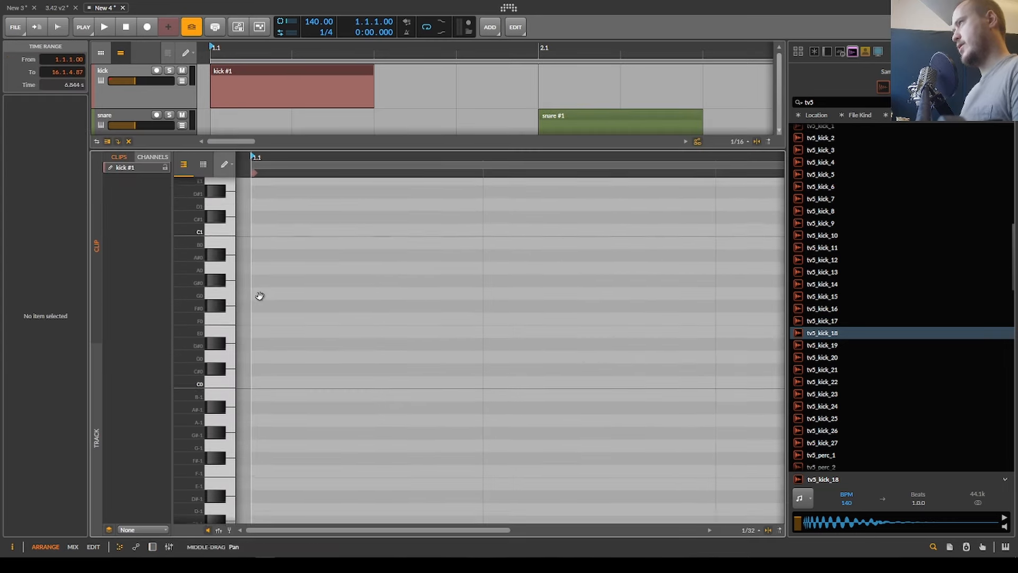
click(256, 264)
key(d)
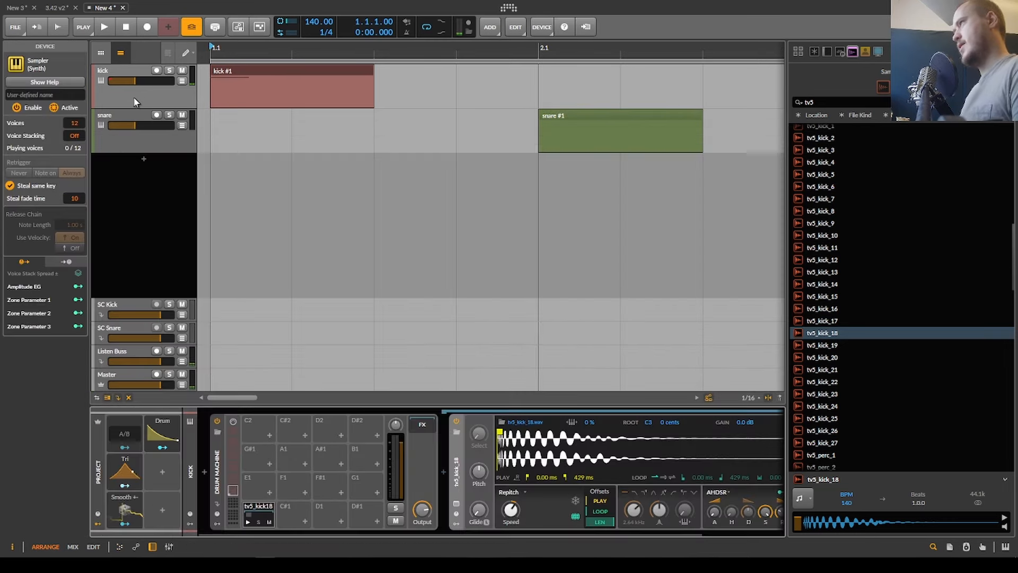
Play the kick clip and raise the kick track's volume.
click(135, 99)
ctrl+click(151, 80)
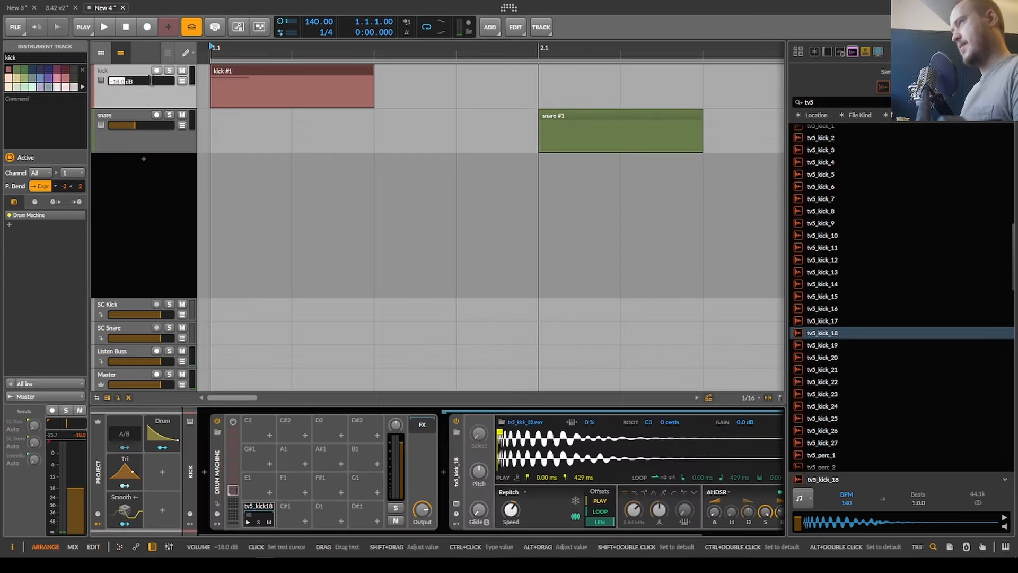
click(133, 113)
key(space)
drag(138, 80, 159, 79)
click(167, 75)
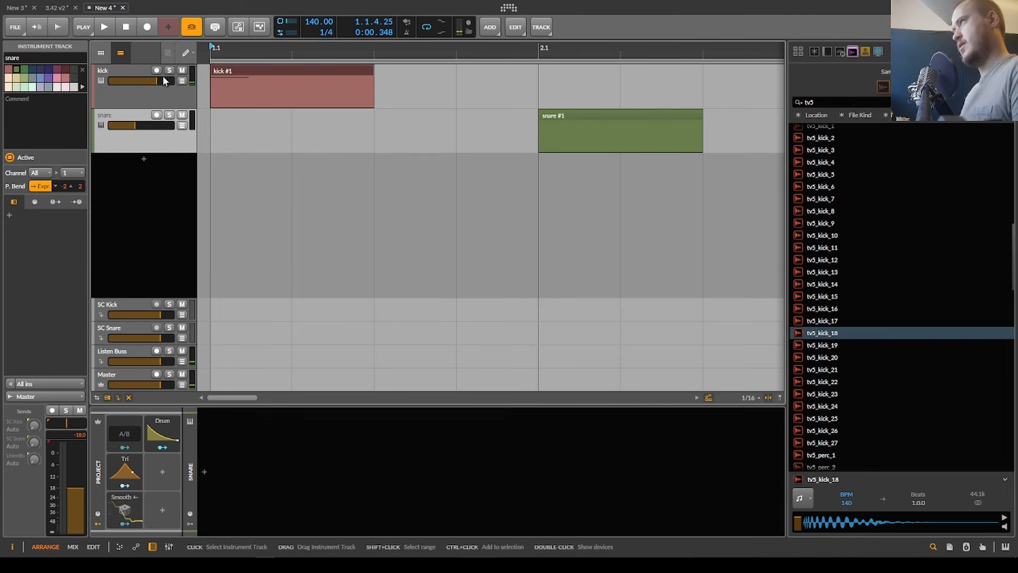
Look at the Master track's devices, and set the kick track's volume to +1.5 dB while playing the kick clip.
click(117, 382)
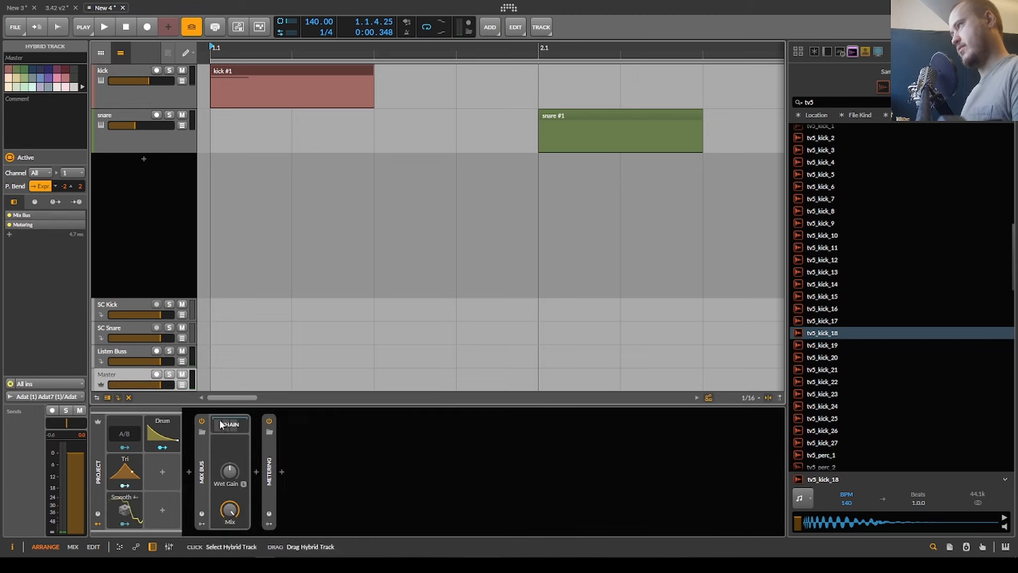
click(198, 447)
click(129, 90)
key(space)
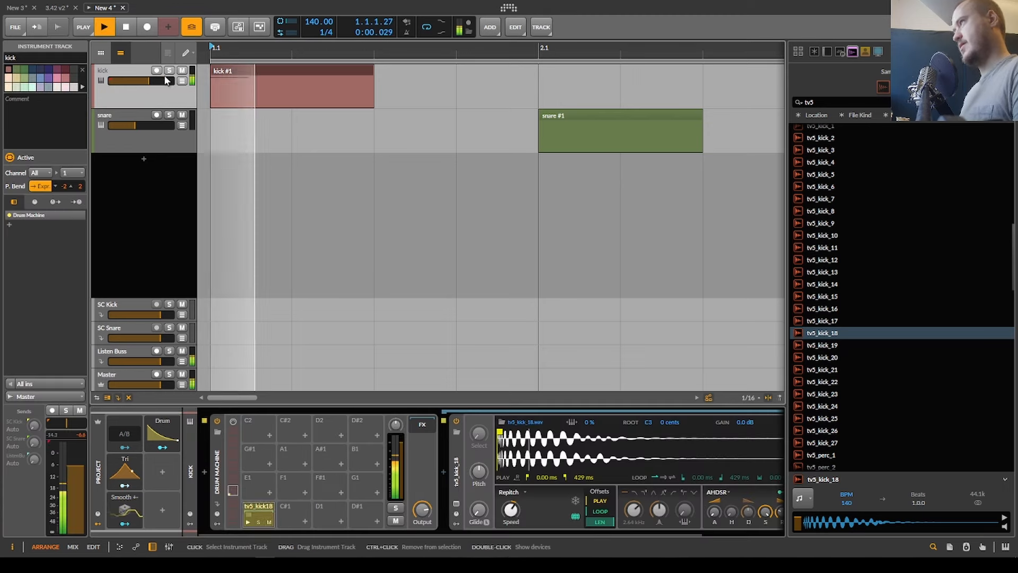
drag(159, 81, 163, 80)
key(space)
key(space)
key(space)
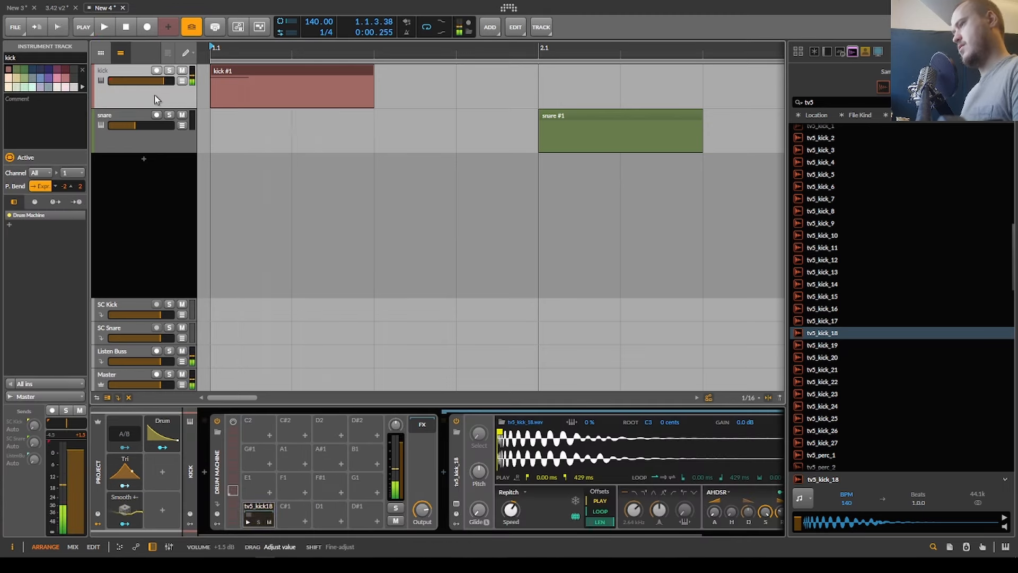
key(space)
key(space)
Shorten the kick clip at the start of the arrangement to one sixteenth note.
scroll(232, 148, down, 2)
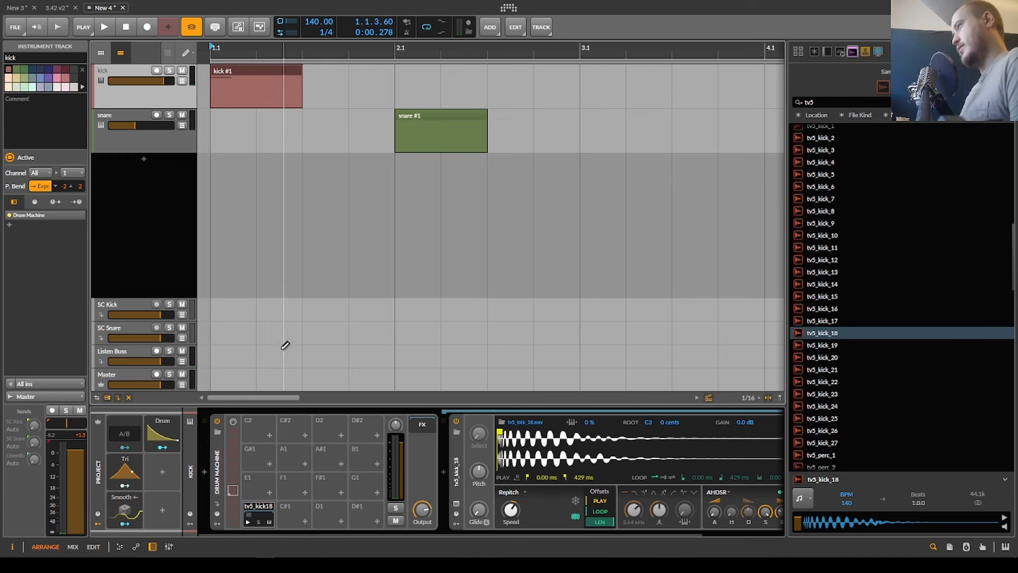
scroll(285, 345, down, 1)
drag(275, 67, 243, 78)
Insert a Drum Machine device on the snare track.
click(125, 121)
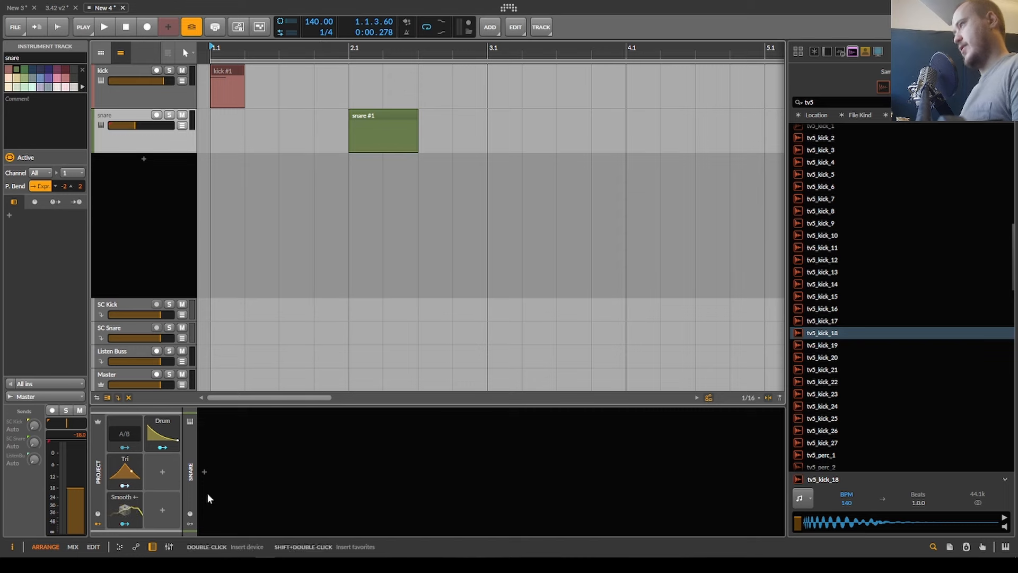
click(205, 473)
text(drum)
key(Return)
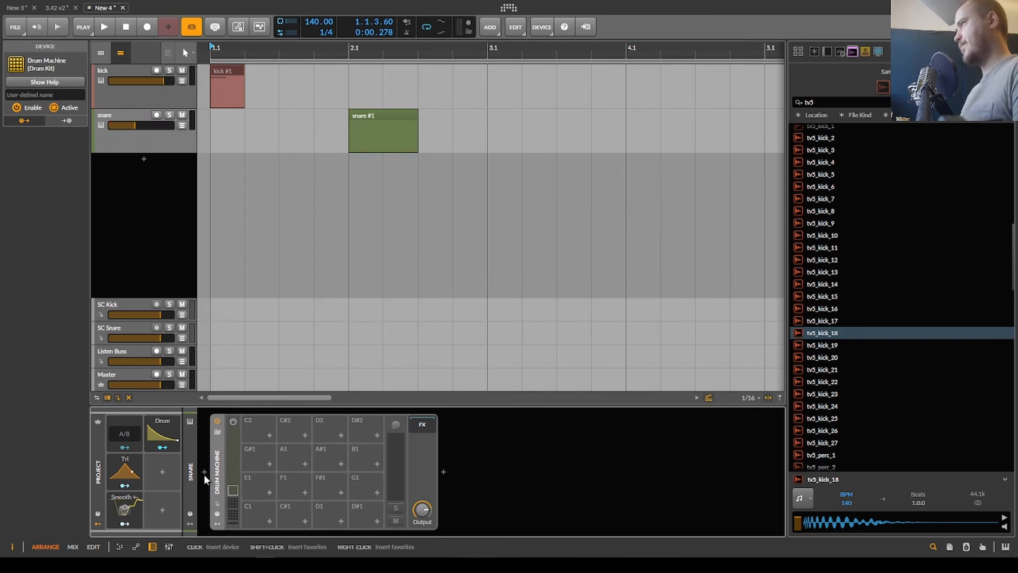
Audition tv5 snare samples 46, 39 and 36 in the browser.
scroll(990, 357, up, 5)
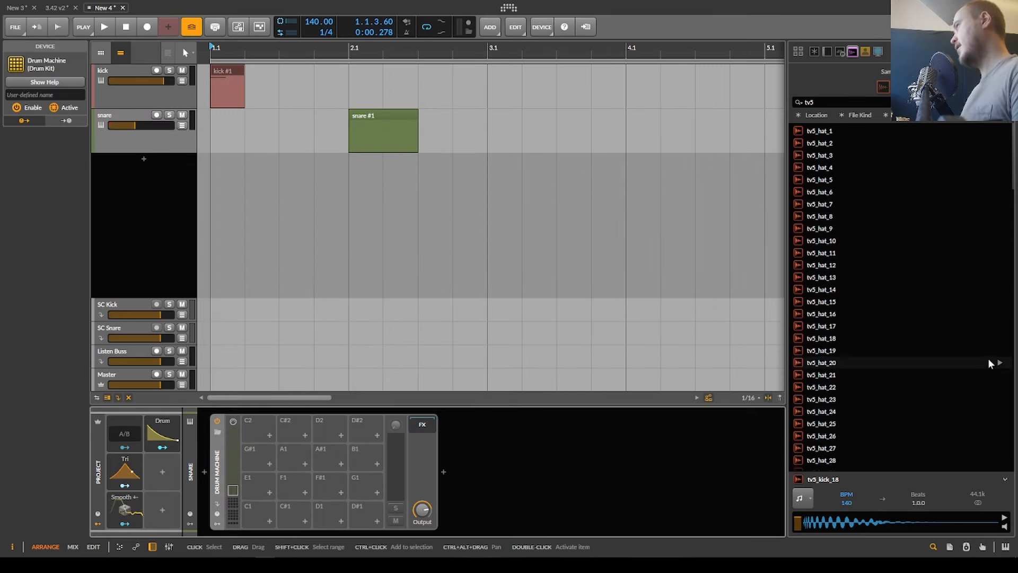
scroll(989, 363, down, 15)
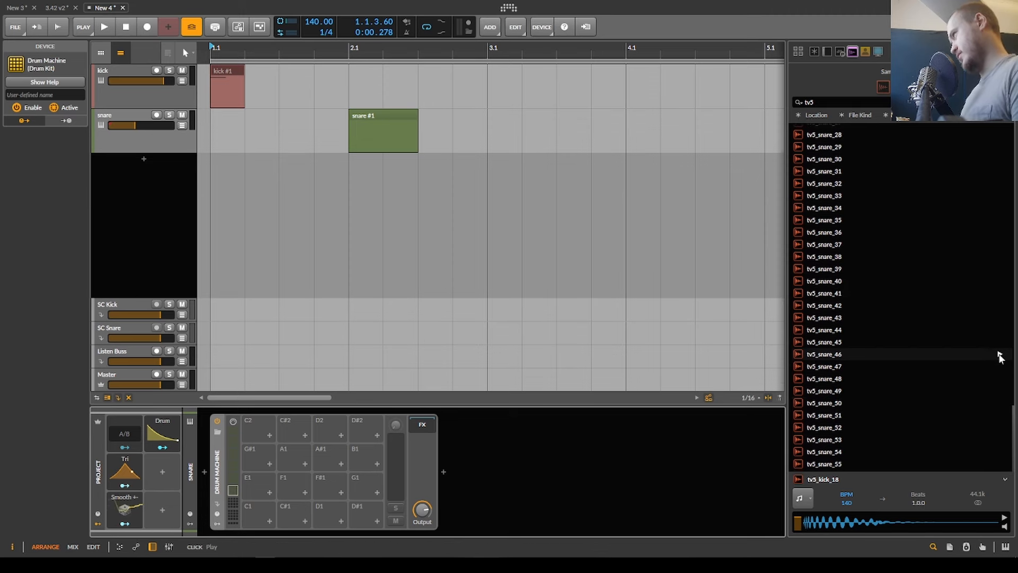
click(999, 357)
click(999, 270)
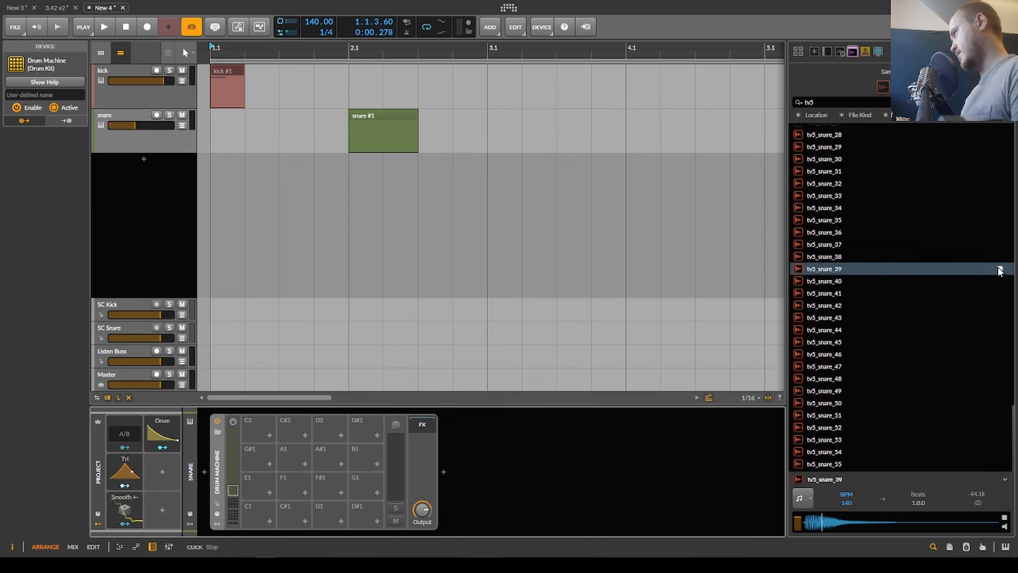
scroll(999, 270, up, 1)
click(1000, 269)
scroll(999, 271, up, 2)
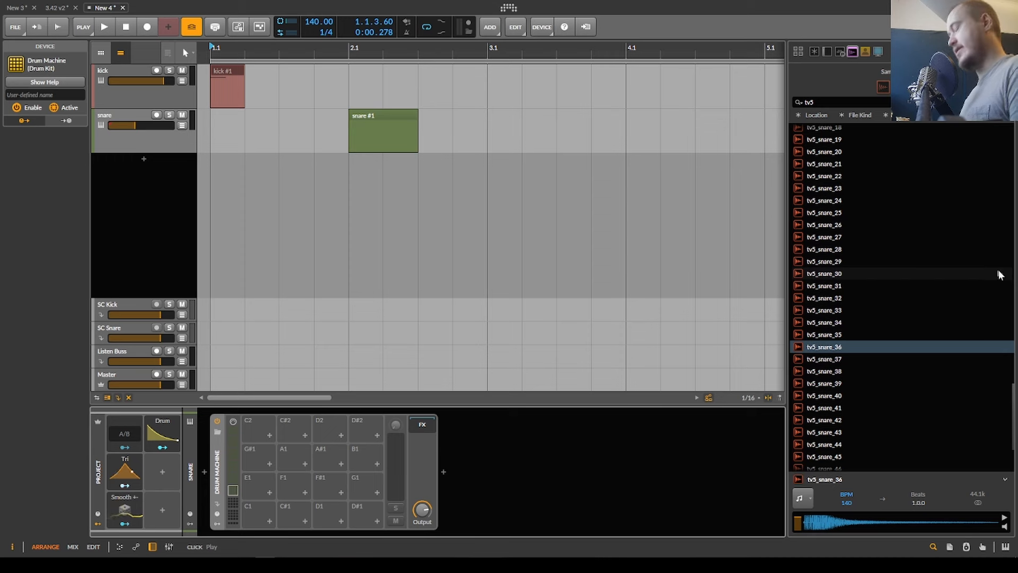
Audition tv5 snare samples 27, 24, 28 and 48, and load tv5_snare_36 onto the snare Drum Machine's C1 pad.
scroll(999, 274, up, 1)
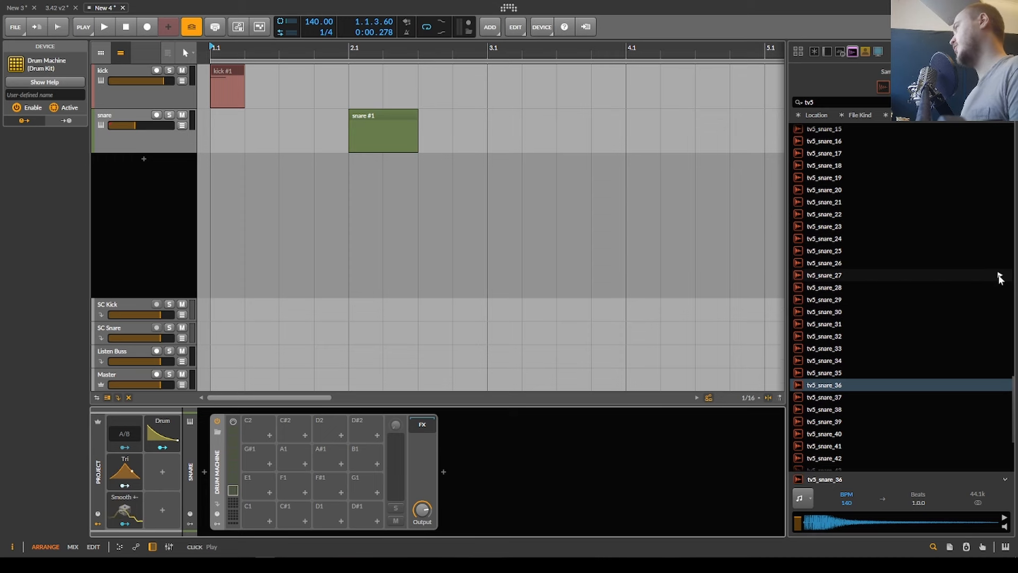
click(999, 276)
click(999, 238)
click(999, 287)
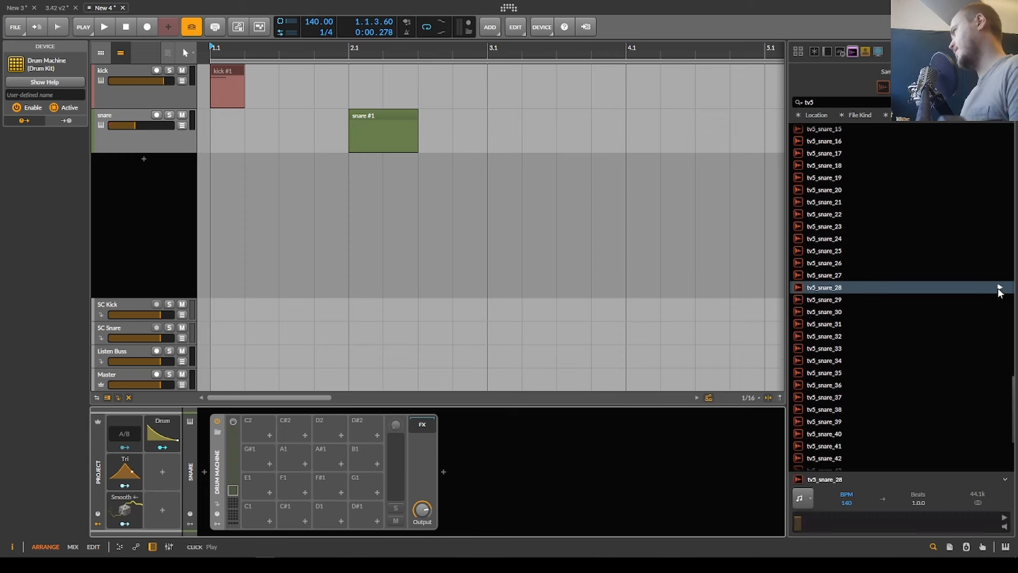
click(999, 275)
scroll(999, 281, down, 4)
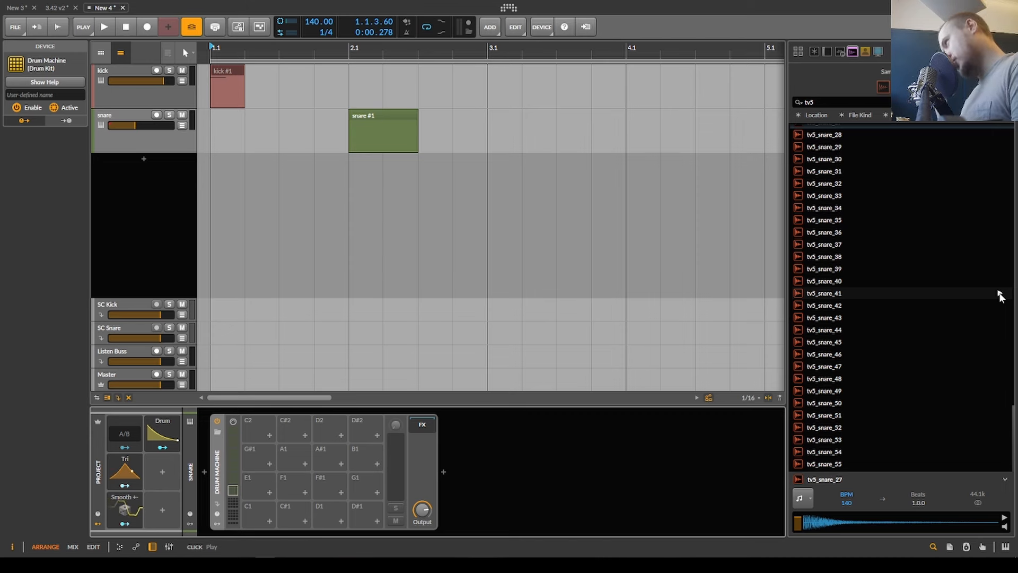
click(1000, 379)
scroll(969, 370, up, 3)
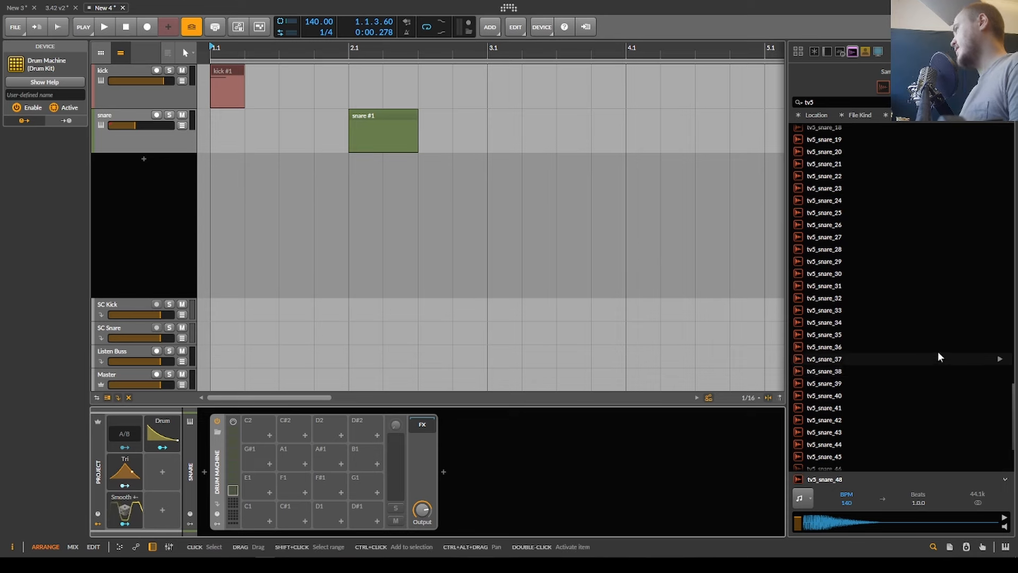
drag(944, 349, 728, 408)
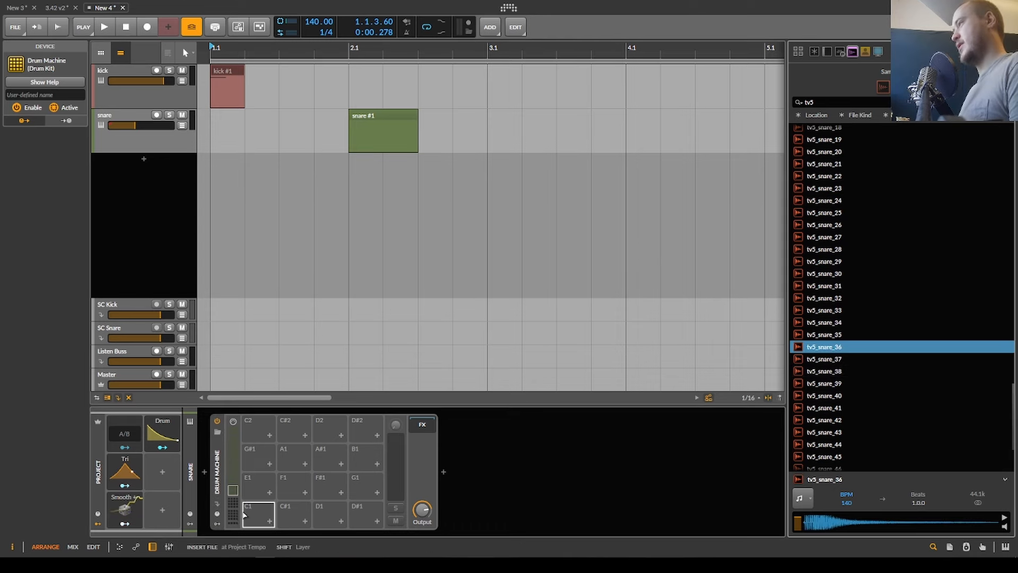
drag(244, 514, 247, 515)
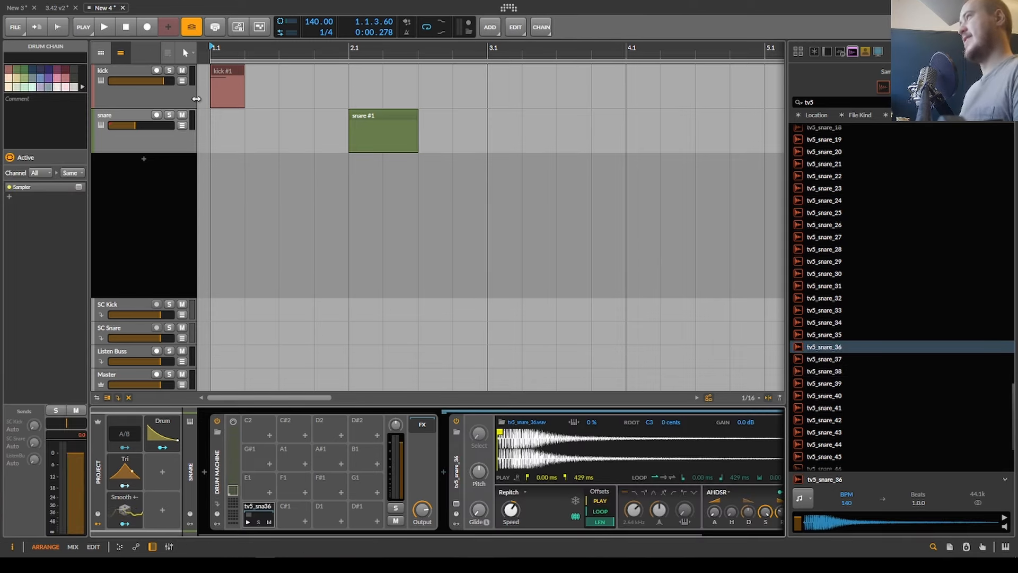
Draw a C1 note at the start of the snare clip and raise the snare track's volume to -0.9 dB.
double_click(361, 113)
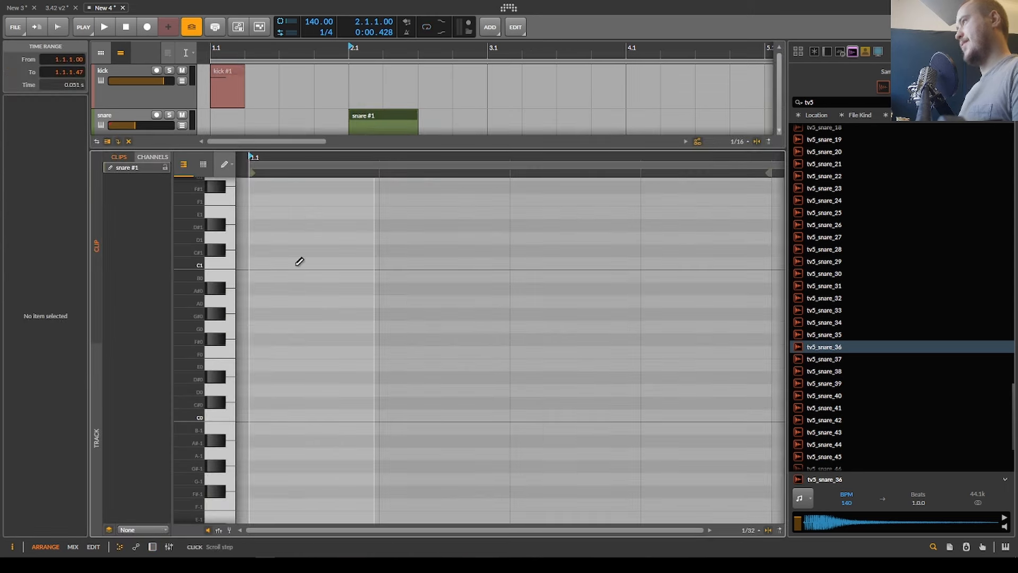
mouse_move(255, 264)
mouse_down()
mouse_move(391, 263)
mouse_move(379, 264)
mouse_up()
key(d)
drag(145, 126, 149, 127)
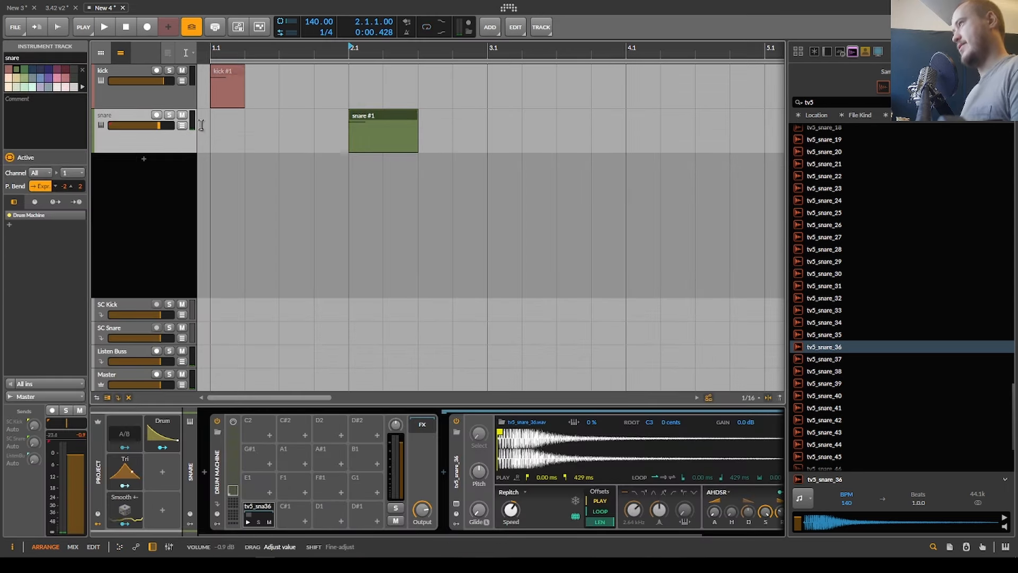
Shorten the snare clip to a length of 0.0.1.00 and play the beat from the start.
drag(415, 116, 366, 123)
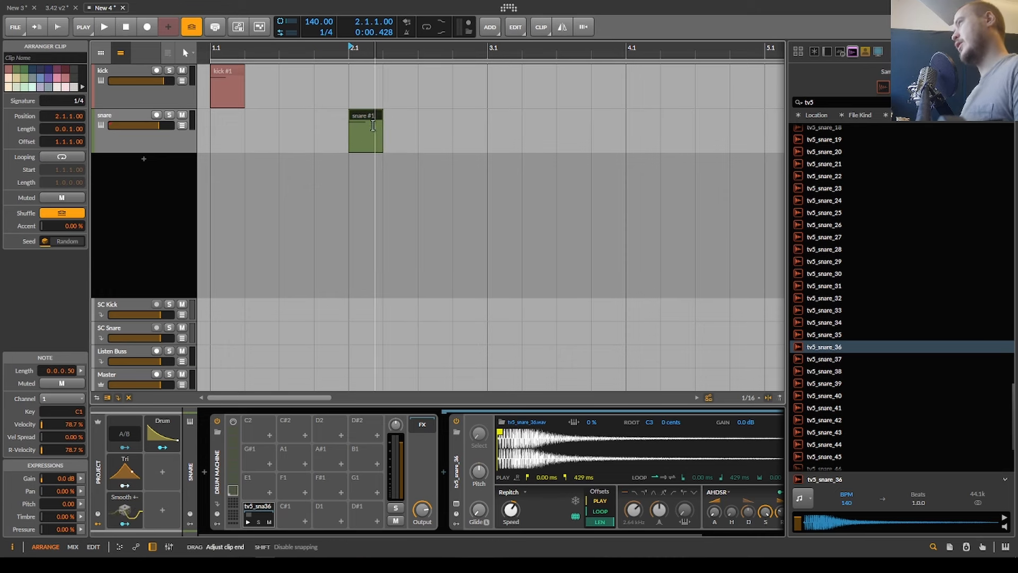
click(212, 83)
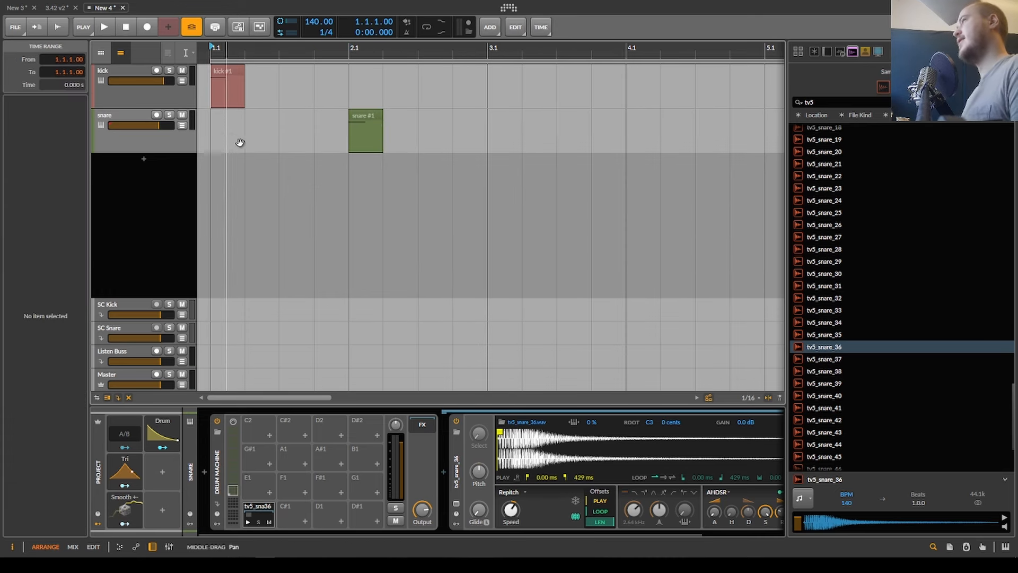
key(space)
key(space)
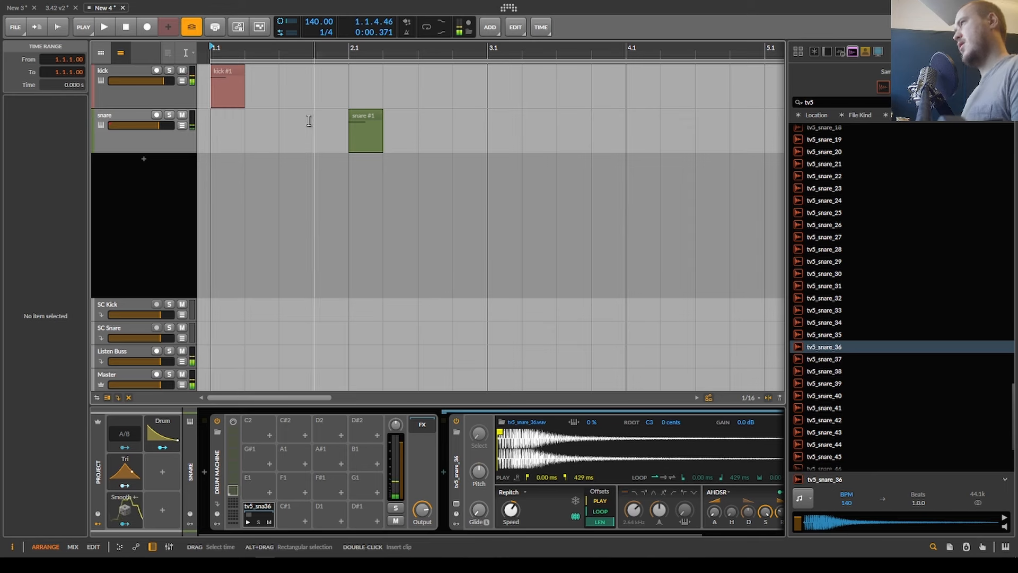
Set the tempo to 99 BPM, and copy the kick clip, trimmed to 0.0.0.54, to position 1.1.3.00.
click(368, 116)
scroll(264, 101, up, 2)
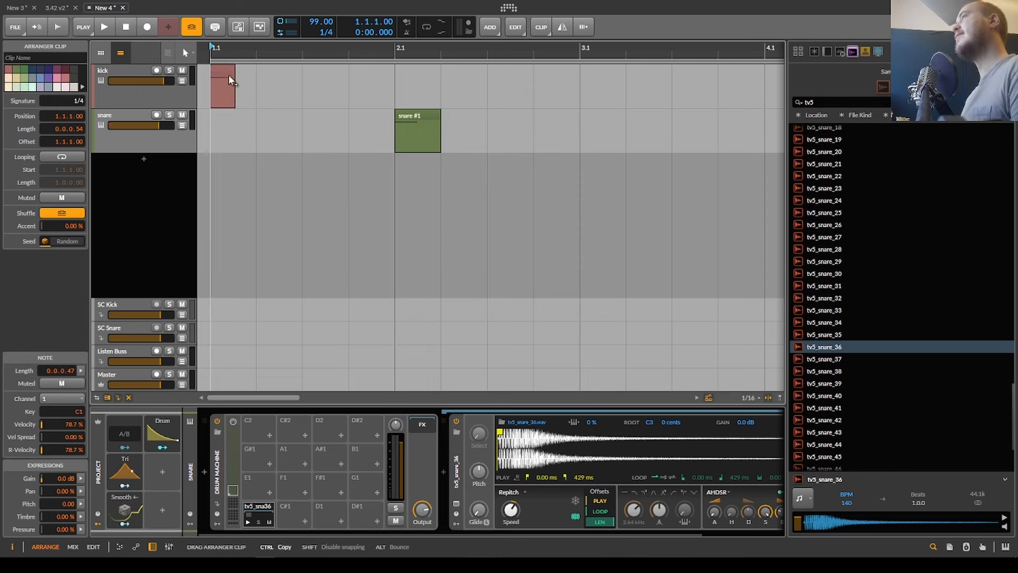
drag(326, 82, 304, 82)
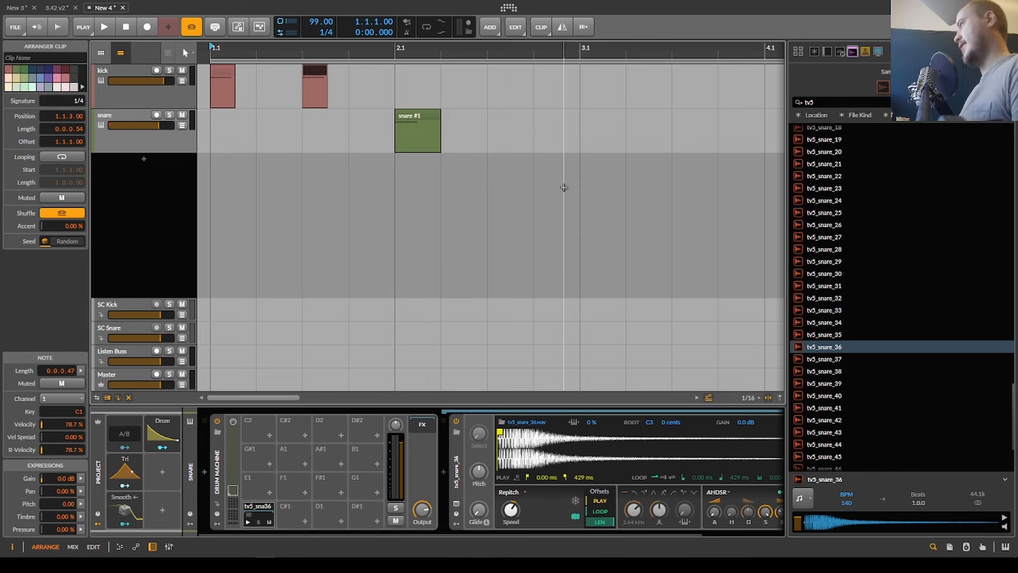
drag(787, 224, 910, 215)
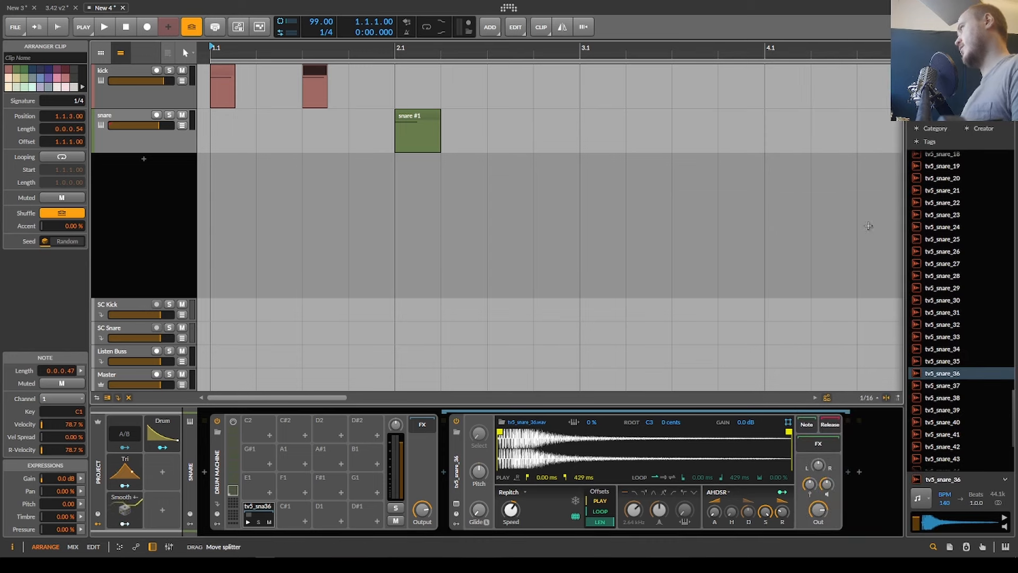
Play the beat from the start and shift the second kick clip slightly later.
scroll(255, 100, down, 3)
click(211, 94)
key(space)
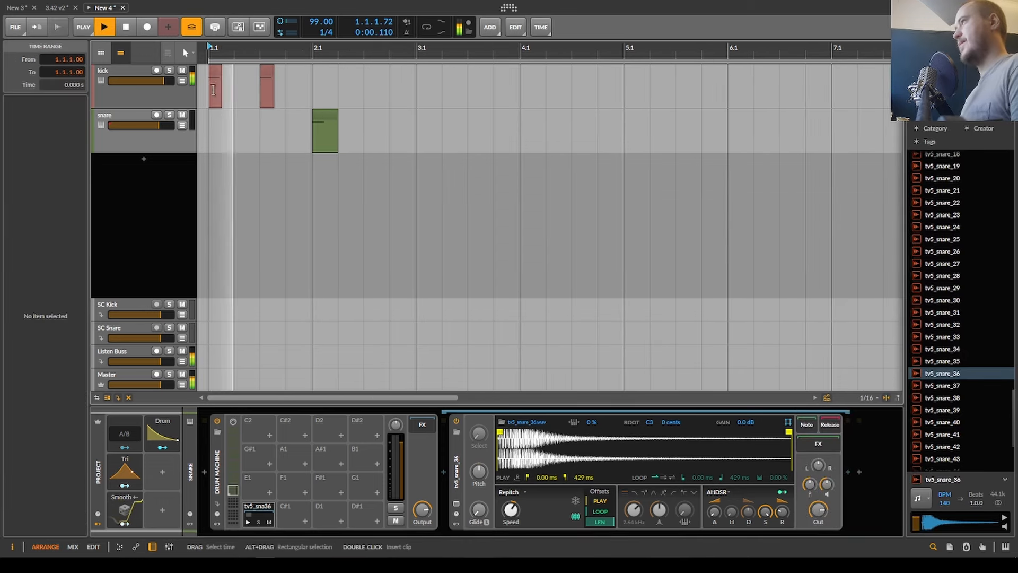
drag(268, 77, 279, 77)
click(206, 87)
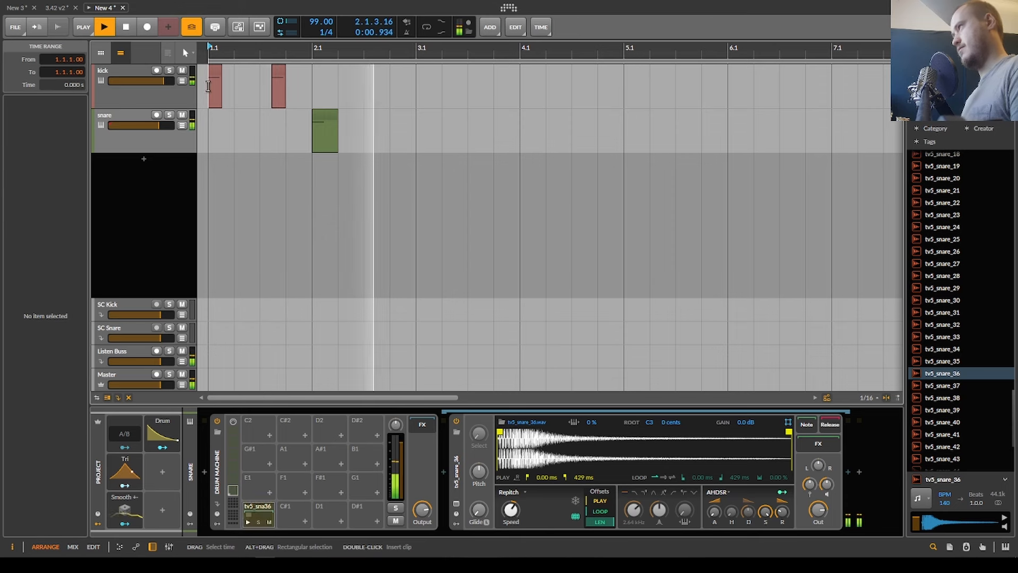
key(space)
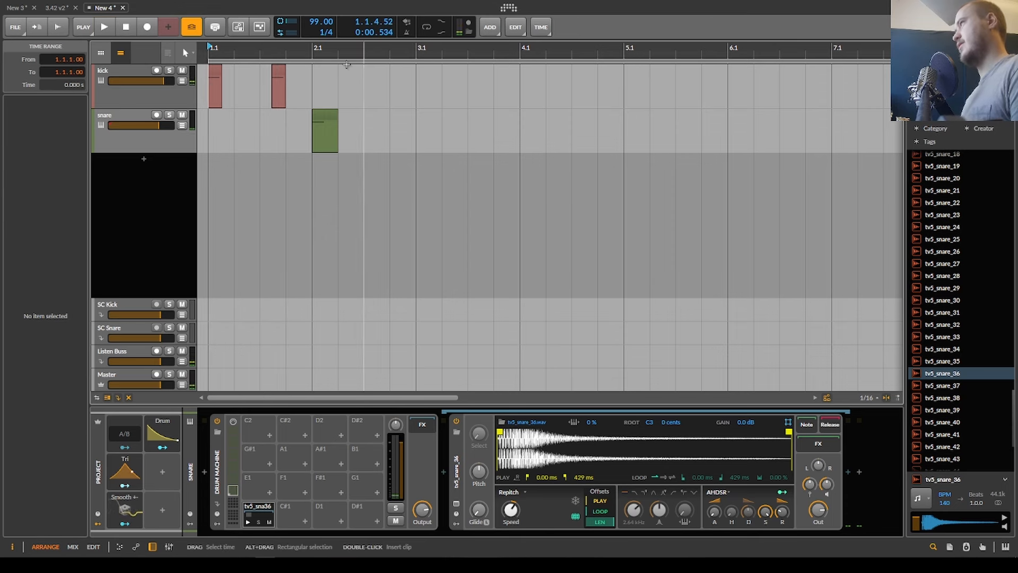
Lower the tempo to 85 BPM and play the beat at the new speed.
drag(310, 25, 310, 40)
key(space)
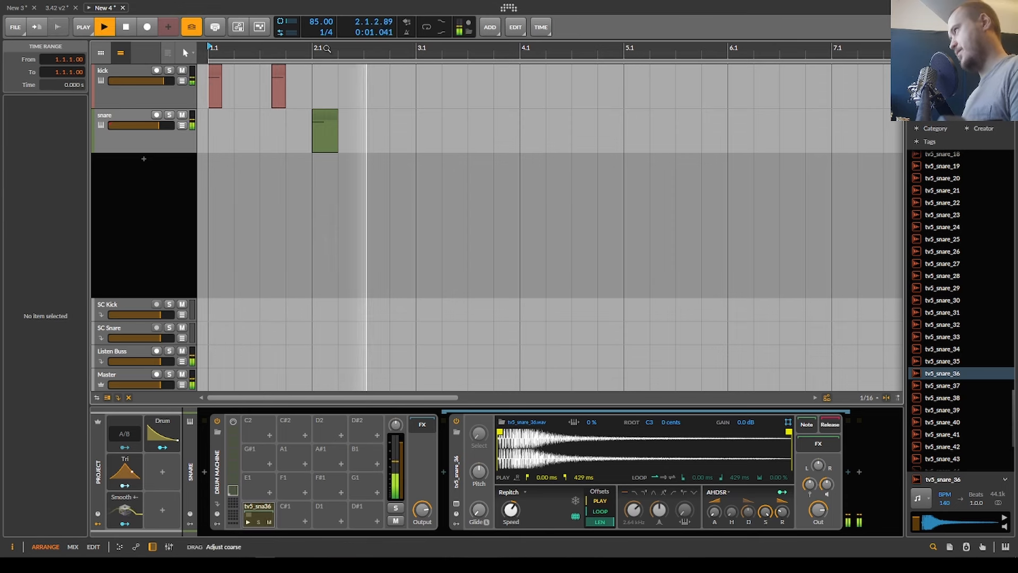
key(space)
key(space)
Duplicate the kick and snare pattern spanning 1.1.1.00 to 3.1.1.00 directly after itself.
drag(420, 127, 207, 88)
key(space)
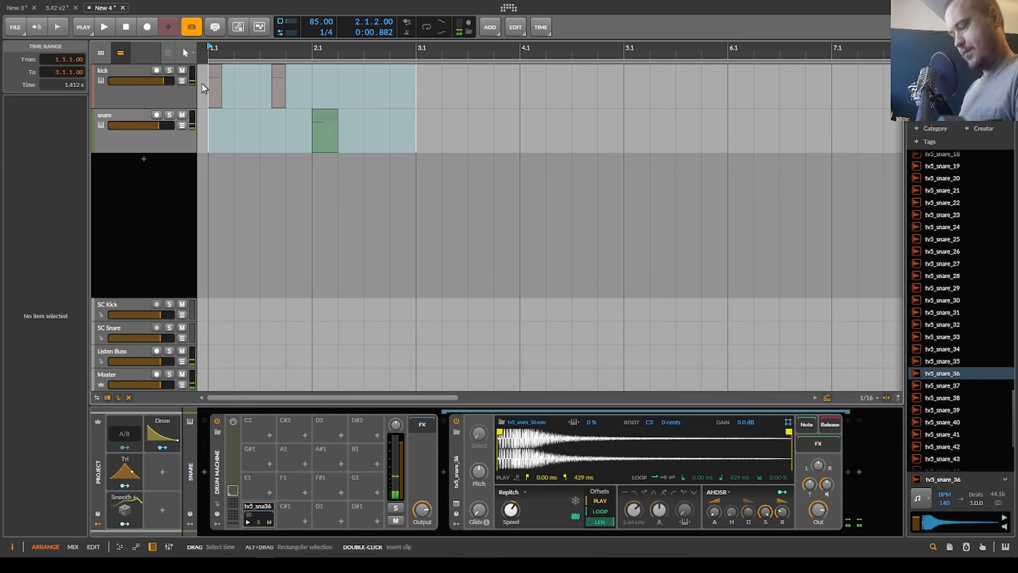
key(ctrl+d)
Play the pattern and copy the second kick clip to 2.1.4.22, just before the repeated pattern.
key(space)
click(209, 91)
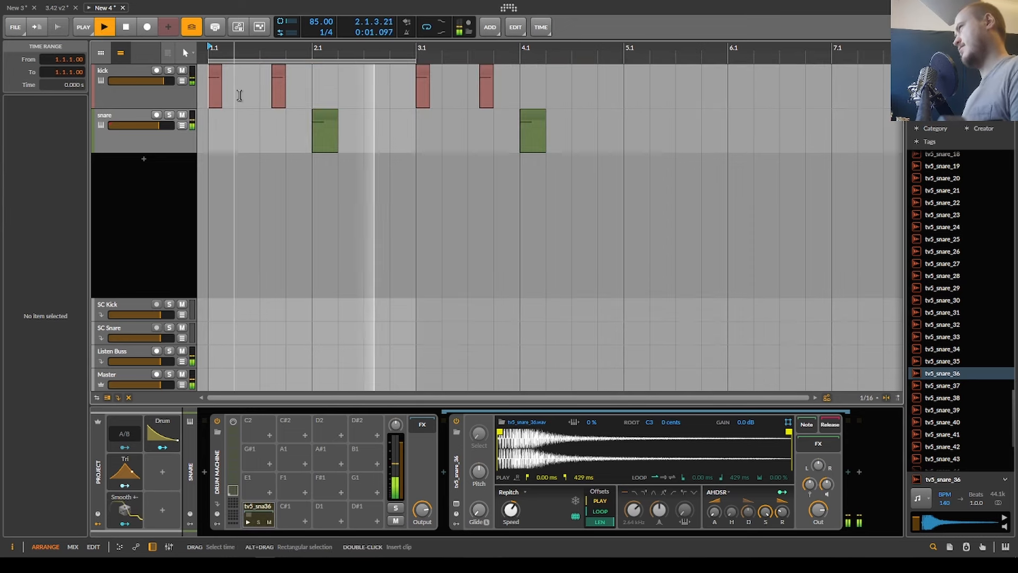
drag(282, 71, 403, 75)
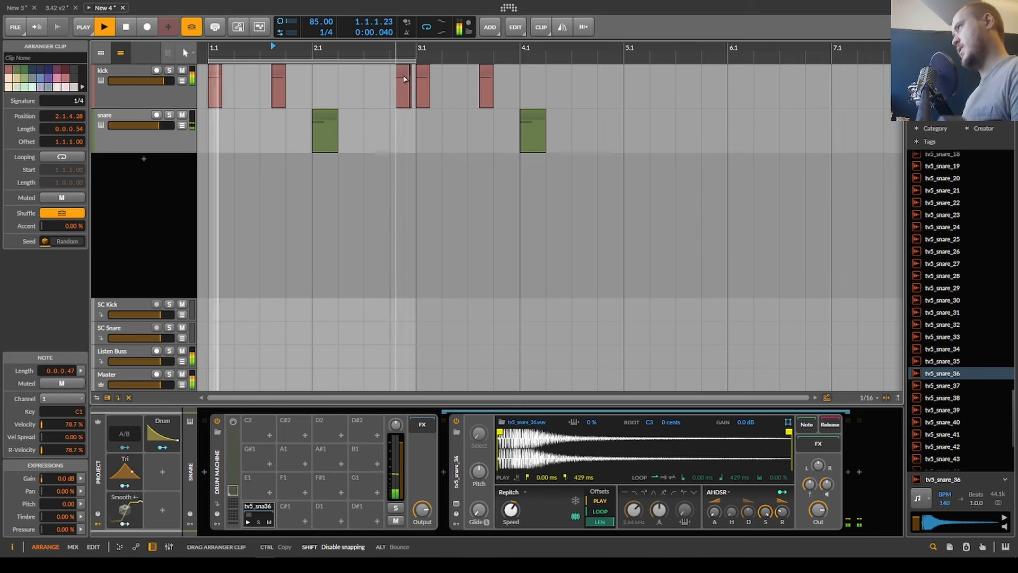
key(space)
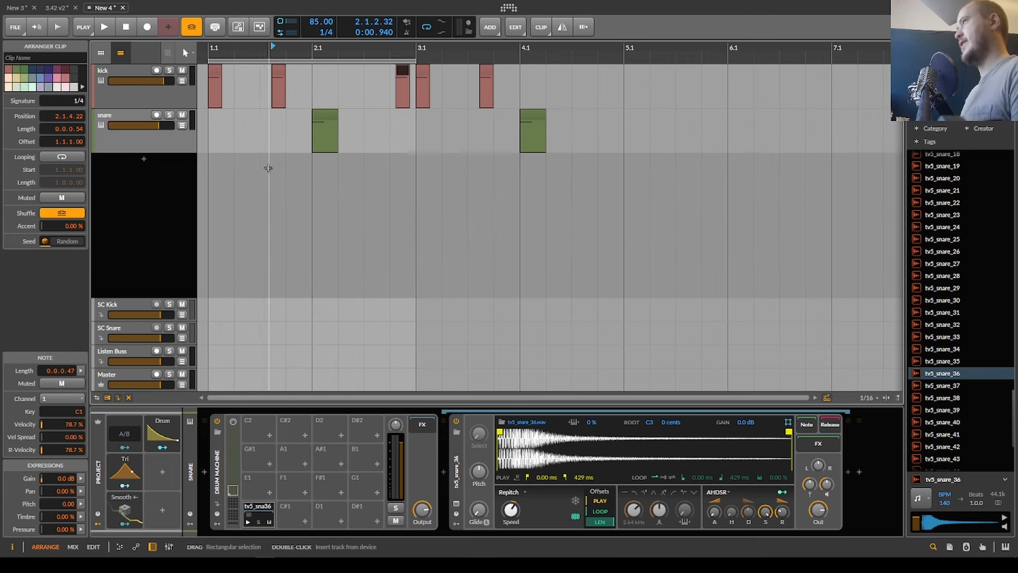
Add an audio track below the snare track and place the tv5_hat_10 sample on it at 1.1.1.00.
double_click(176, 161)
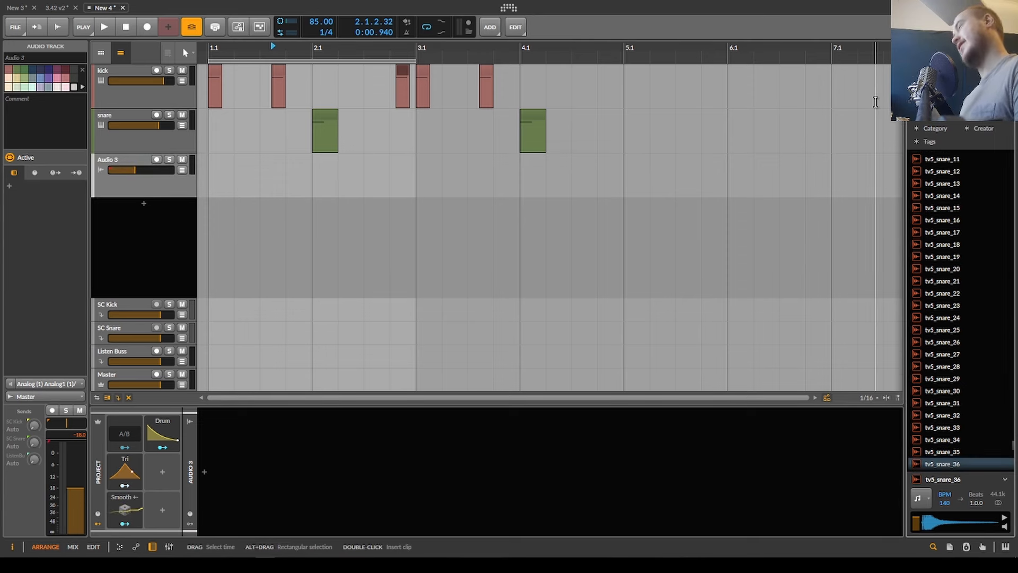
scroll(1002, 273, up, 8)
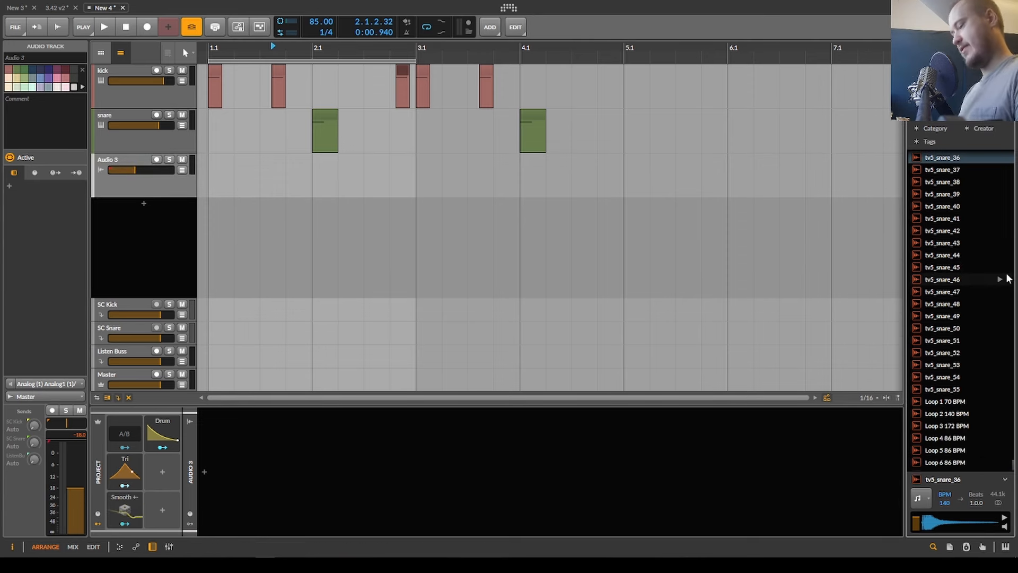
scroll(1007, 278, up, 10)
scroll(1007, 277, down, 15)
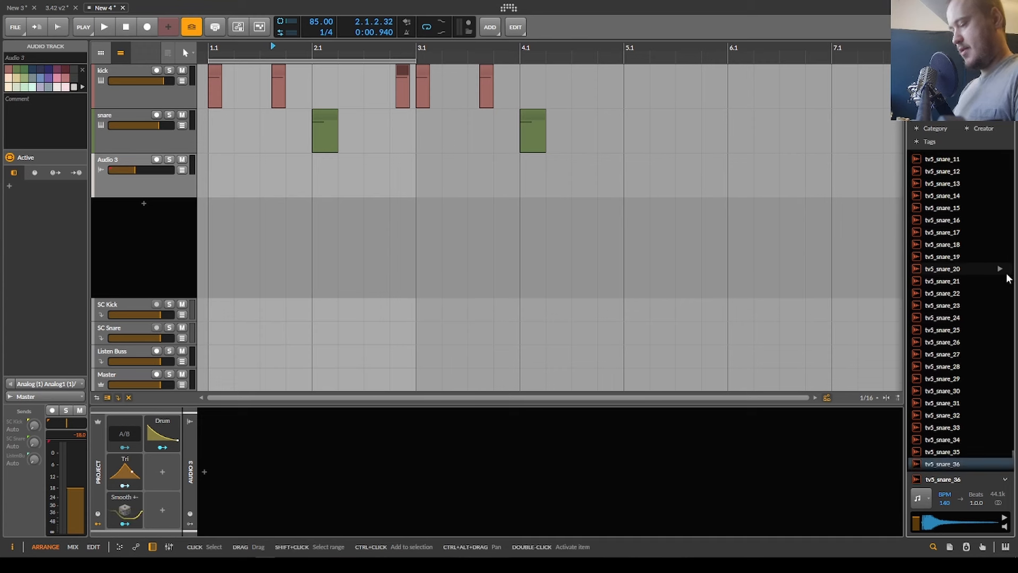
scroll(1007, 277, up, 12)
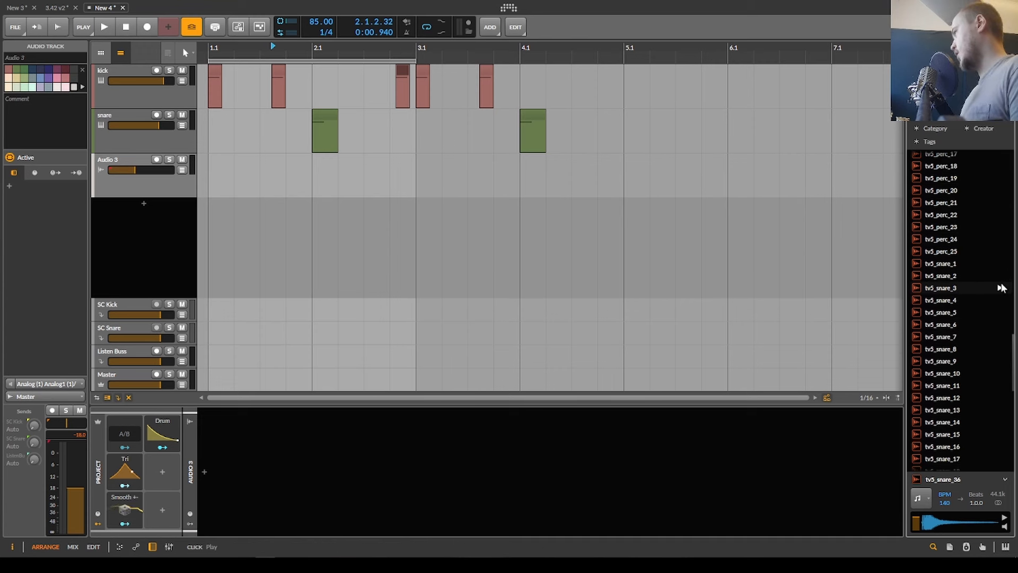
scroll(1001, 289, up, 10)
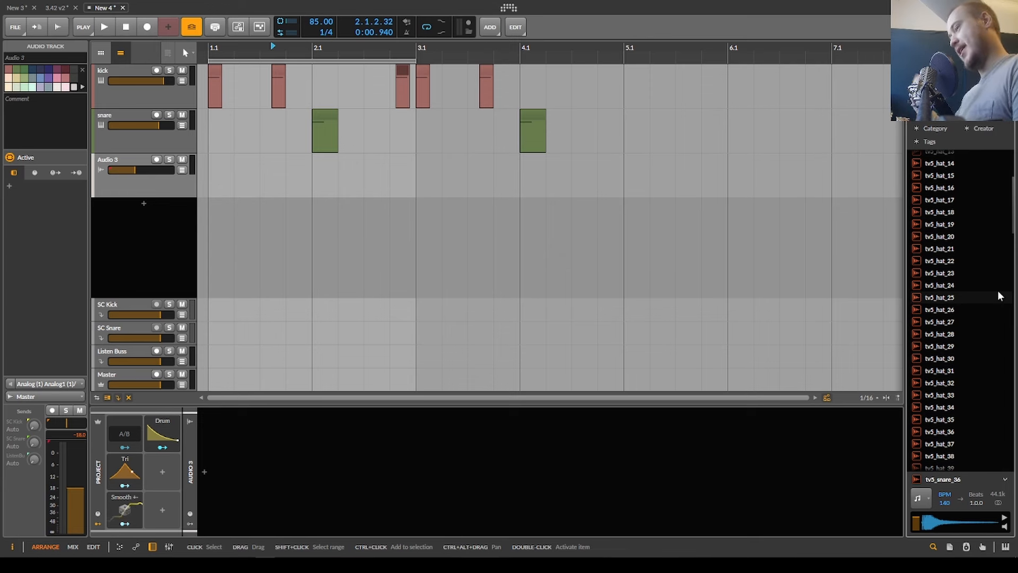
scroll(1000, 296, up, 4)
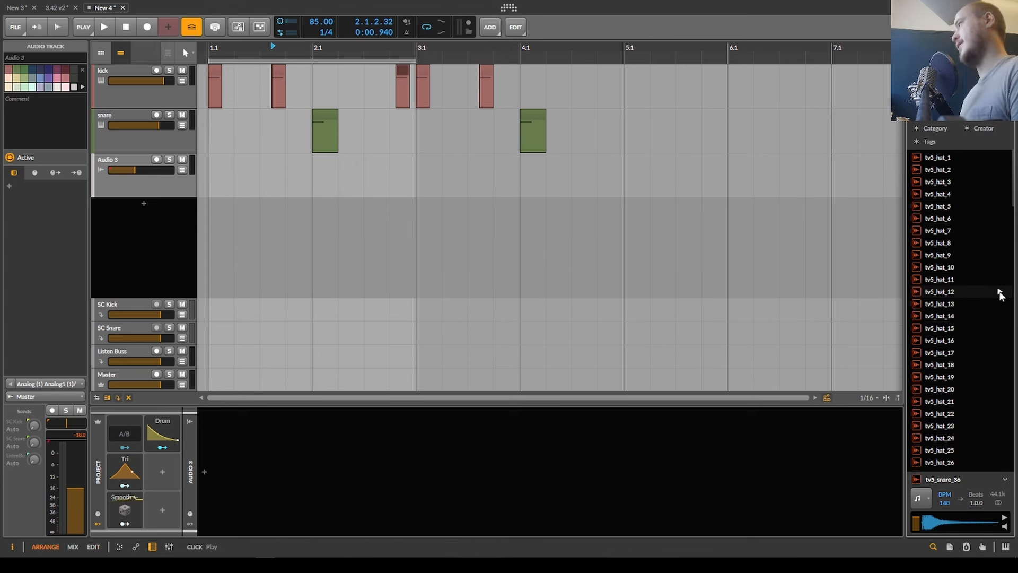
drag(1000, 269, 225, 187)
scroll(226, 187, up, 4)
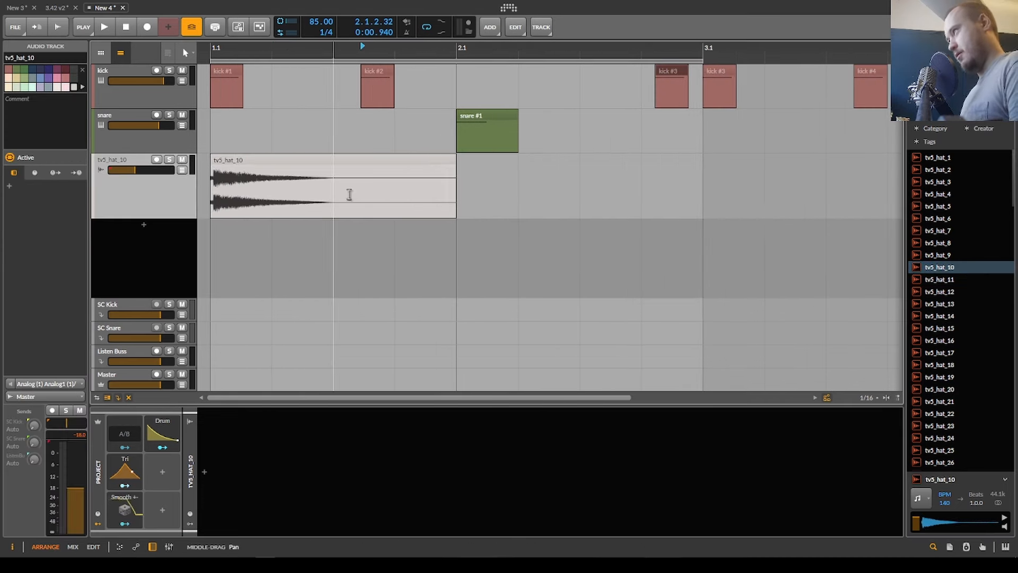
Shorten the tv5_hat_10 clip to a length of 0.0.1.99 and give it a fade-out of 0.0.1.93.
click(377, 161)
drag(370, 184, 373, 184)
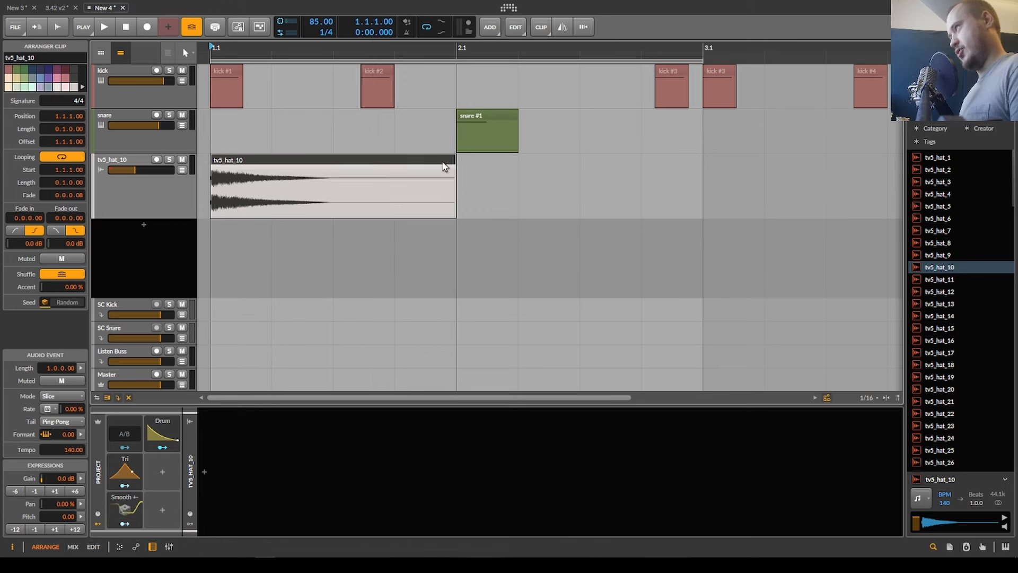
drag(455, 170, 235, 163)
scroll(329, 169, down, 2)
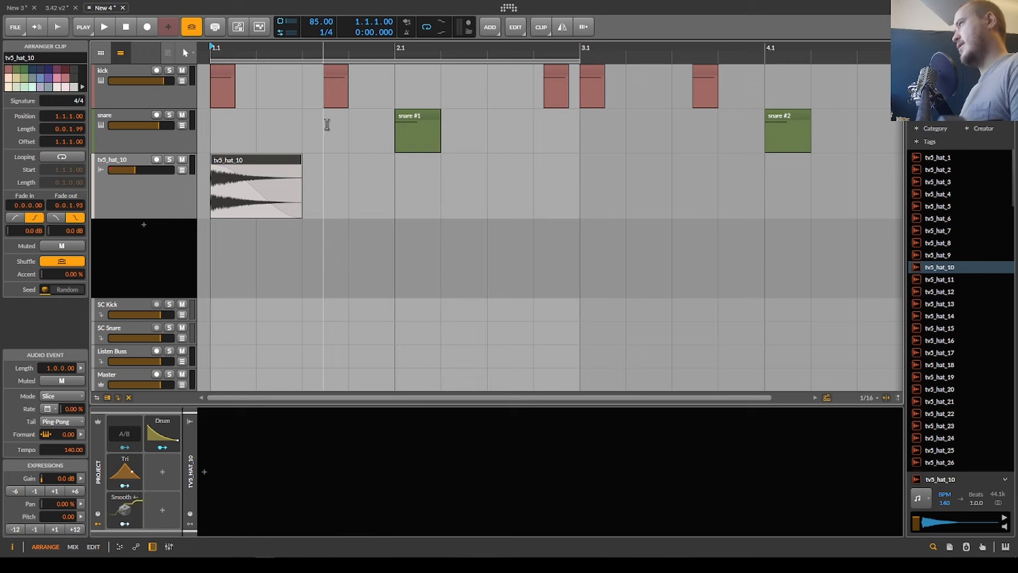
Copy the hat clip to 1.1.3.44, in line with the second kick, and trim the copy's end before 2.1.
click(864, 397)
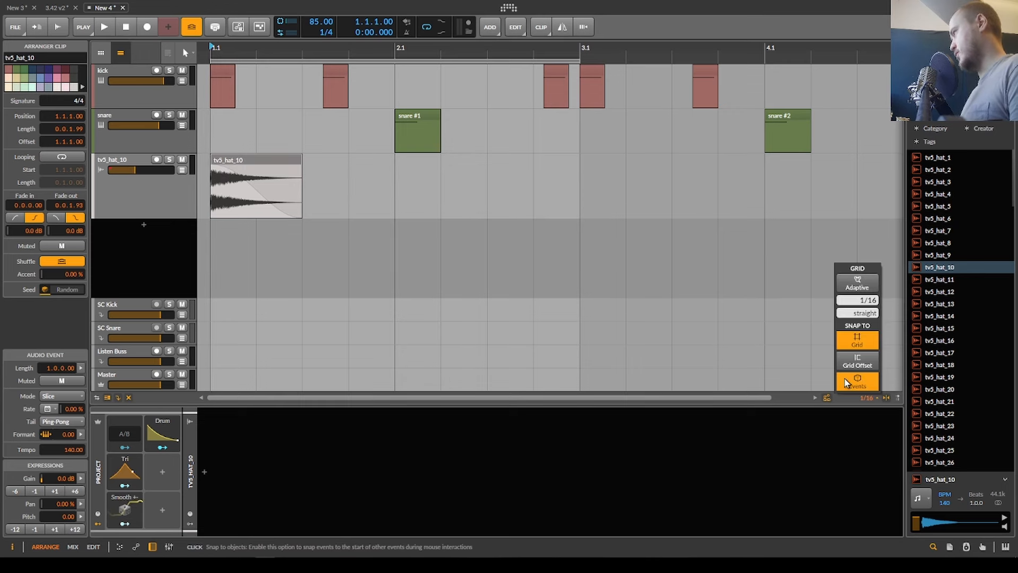
click(415, 239)
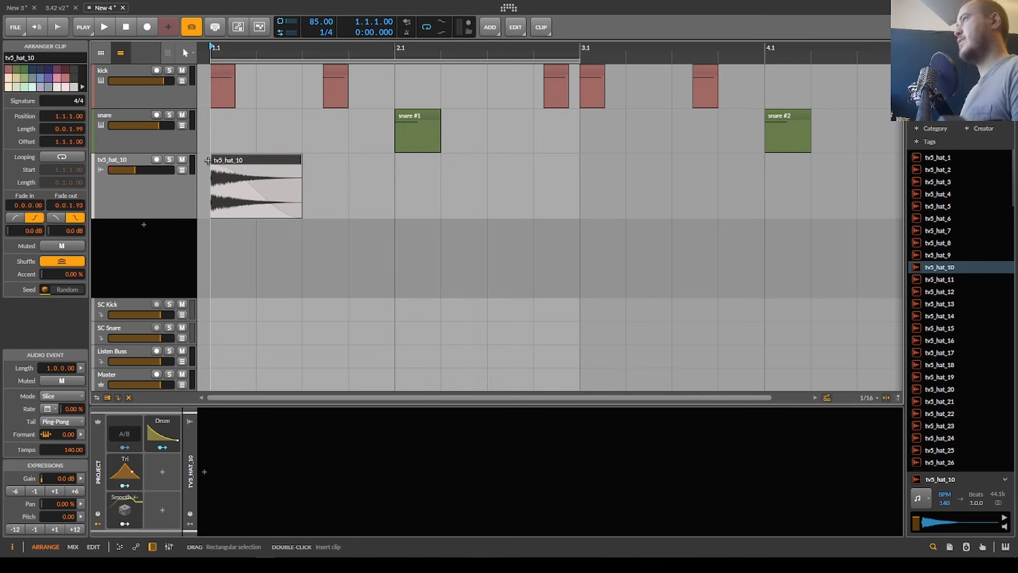
drag(230, 163, 342, 151)
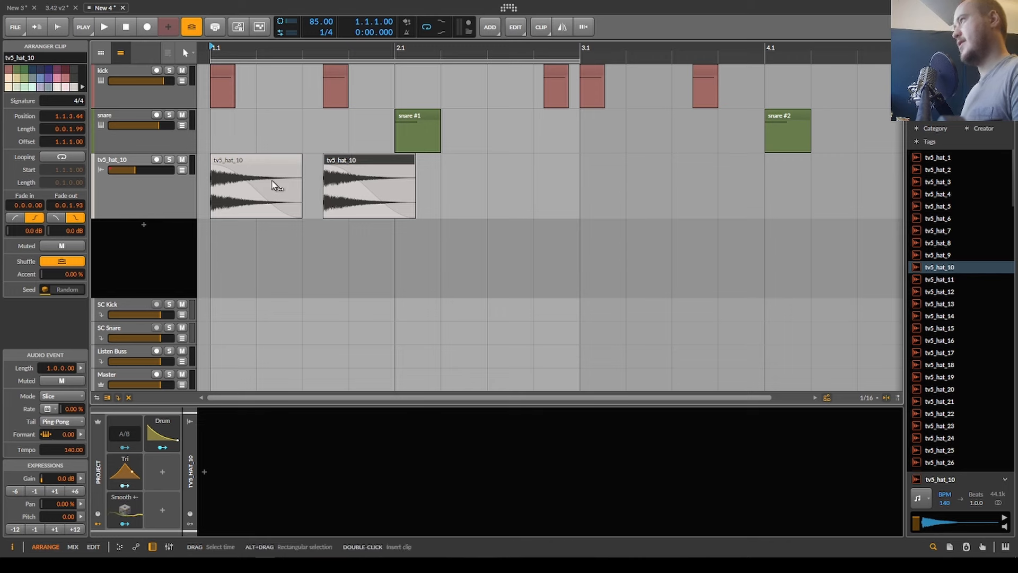
drag(414, 175, 387, 175)
Duplicate the two hat clips spanning 1.1.1.00 to 2.1.1.00 twice, directly after themselves up to 4.1.1.00.
click(232, 184)
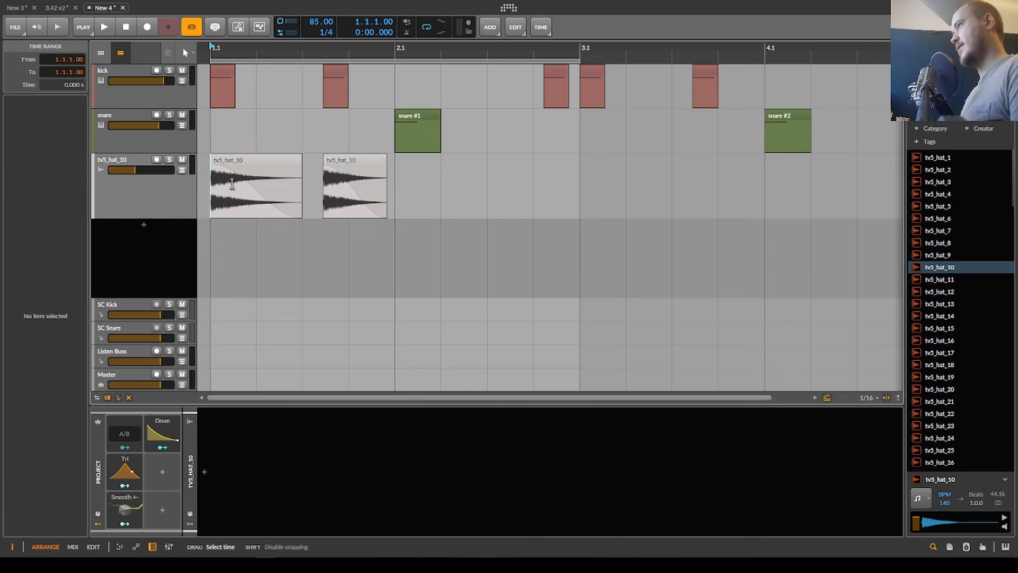
drag(232, 184, 396, 197)
key(ctrl+d)
scroll(397, 199, down, 1)
key(ctrl+d)
key(ctrl+d)
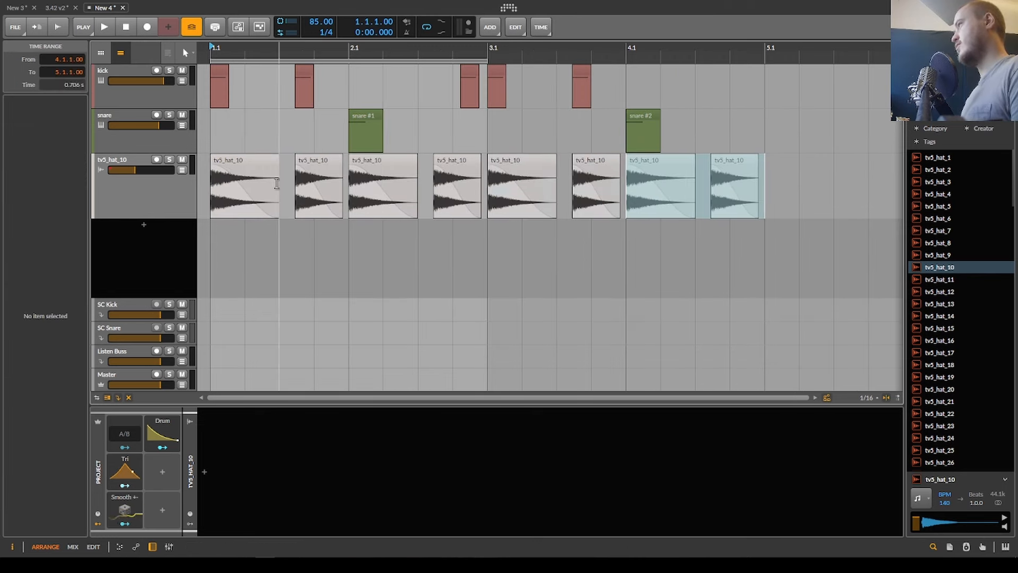
key(ctrl+z)
scroll(260, 150, down, 1)
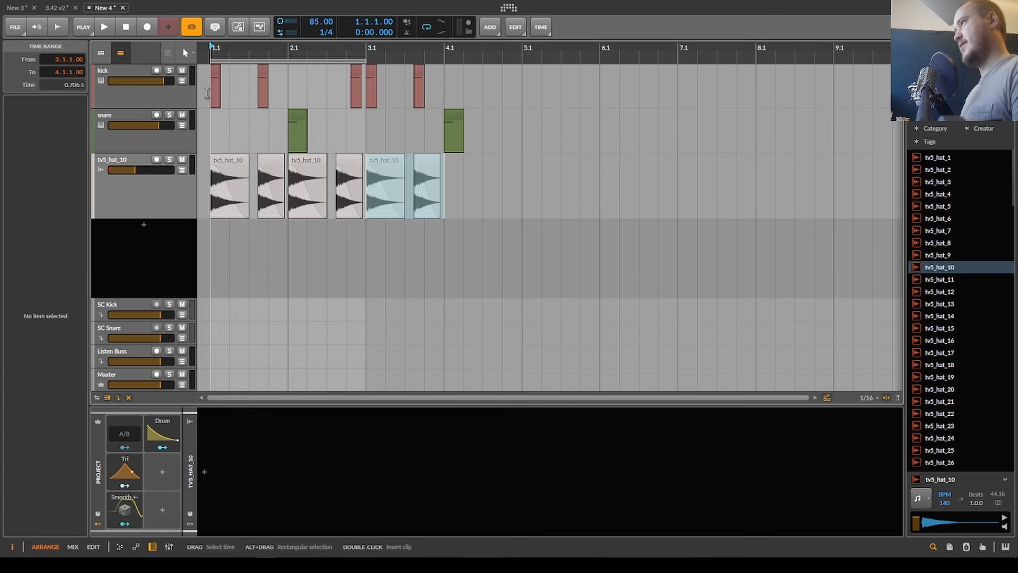
Duplicate the hat clips between 3.1.1.00 and 4.1.1.00 so the hats fill up to 5.1.1.00.
drag(207, 93, 364, 205)
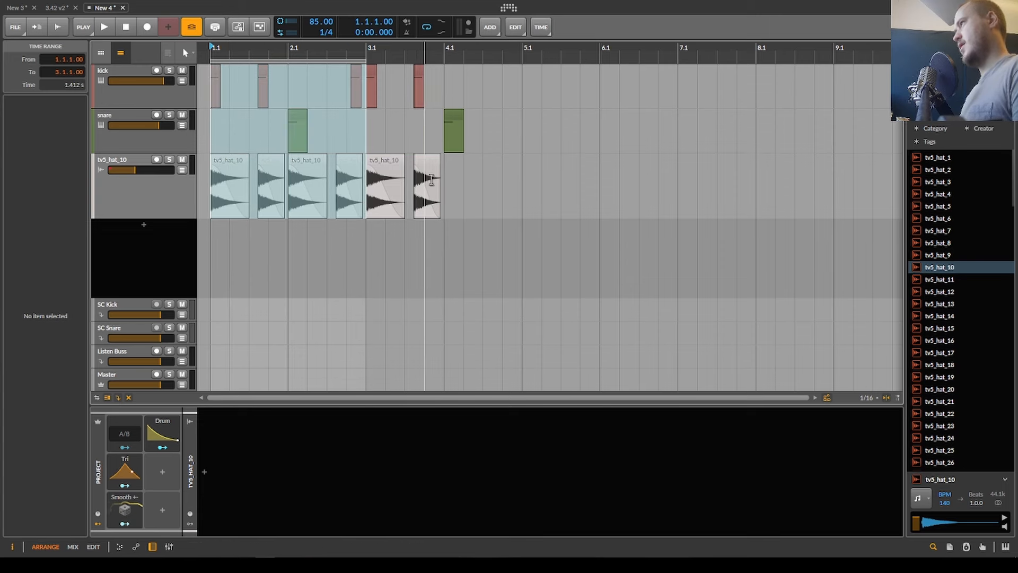
drag(445, 186, 370, 190)
key(ctrl+d)
Set the loop region to 1.1.1.00 through 5.1.1.00 and play the beat with the hats from the start.
drag(529, 195, 154, 177)
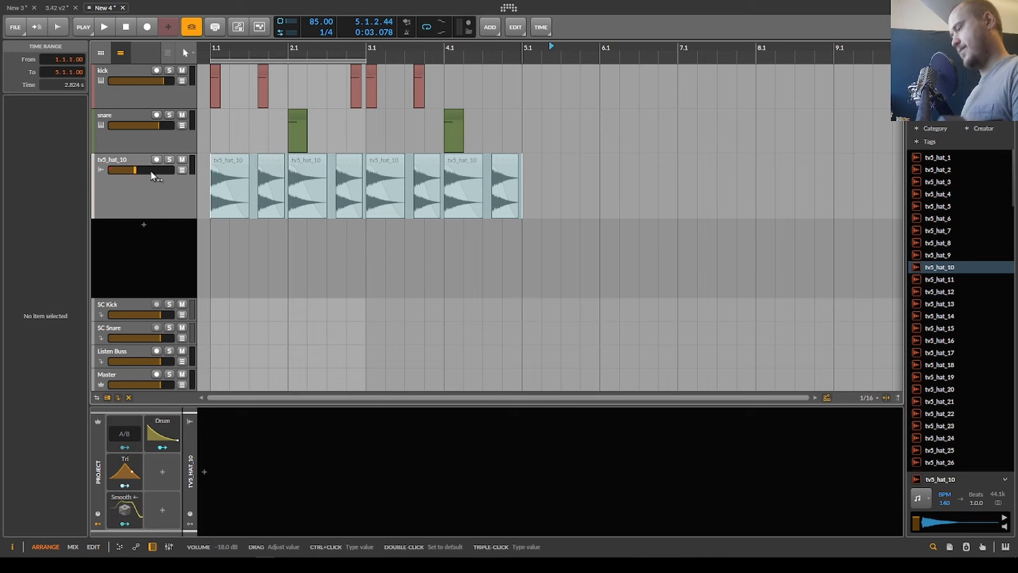
key(ctrl+l)
key(space)
key(space)
click(200, 183)
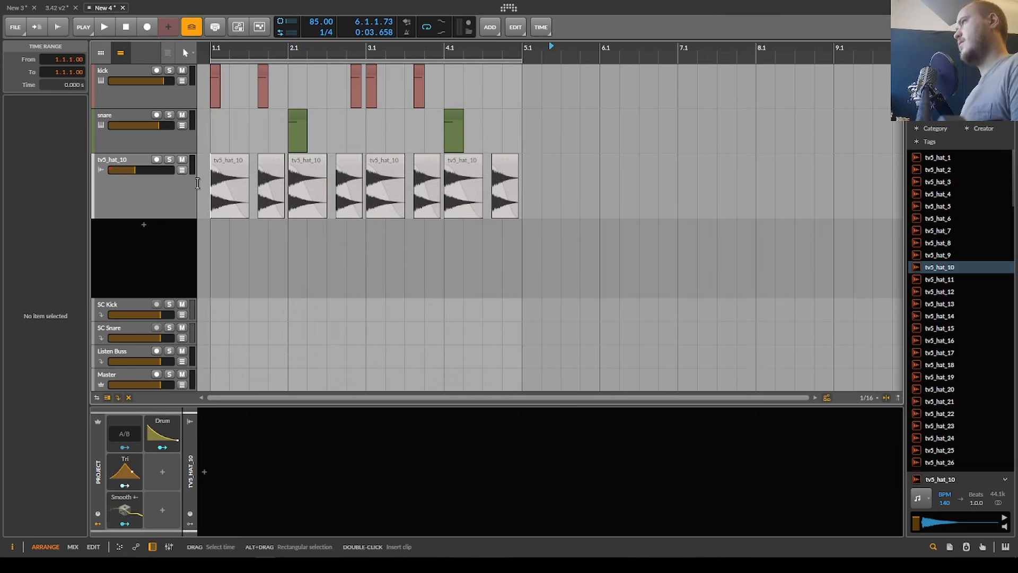
key(space)
scroll(228, 192, up, 2)
scroll(228, 192, down, 1)
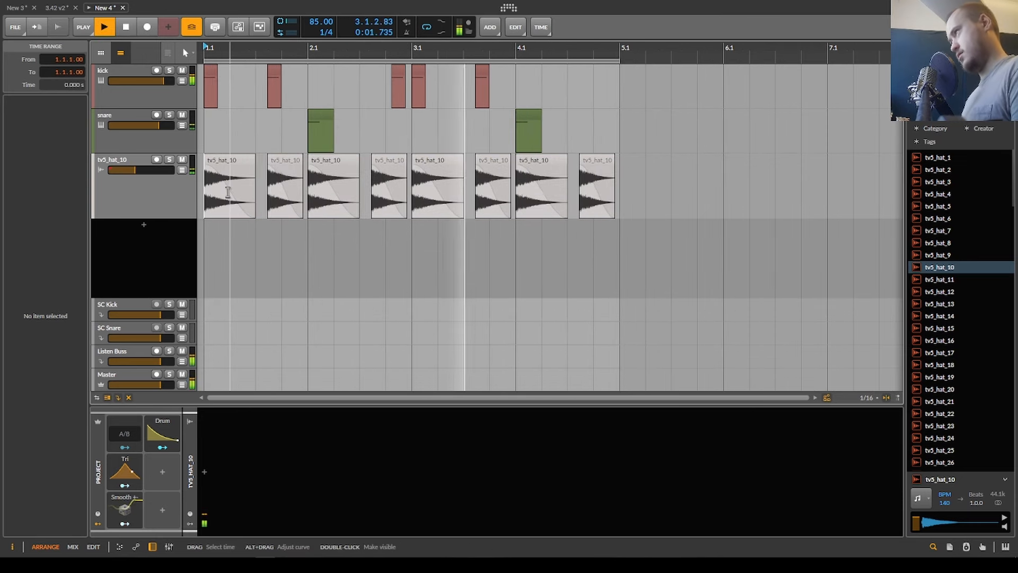
scroll(228, 192, down, 1)
key(space)
Load the tv5_kick_15 sample onto the C#1 pad of the kick track's Drum Machine.
click(134, 98)
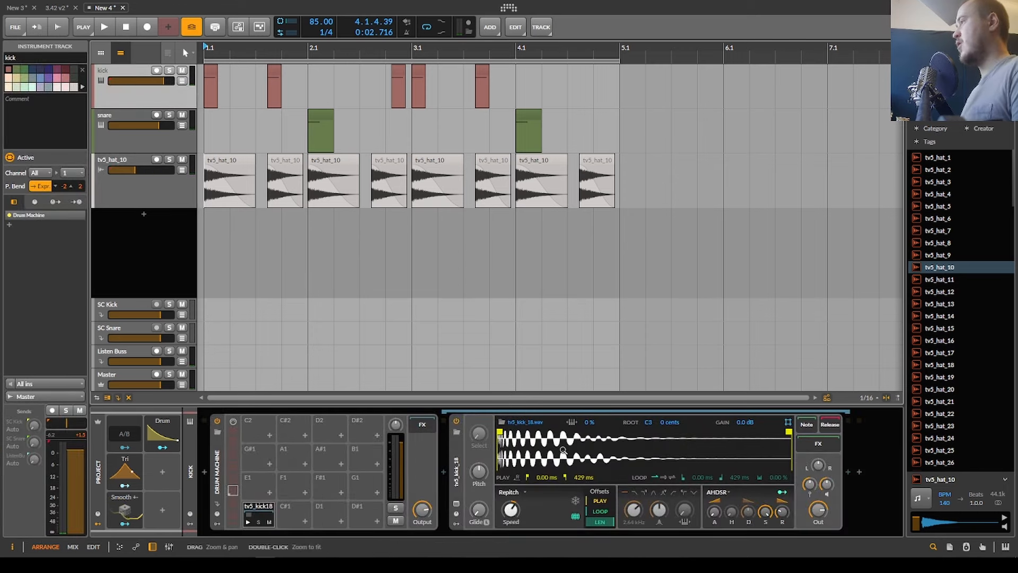
scroll(968, 266, down, 10)
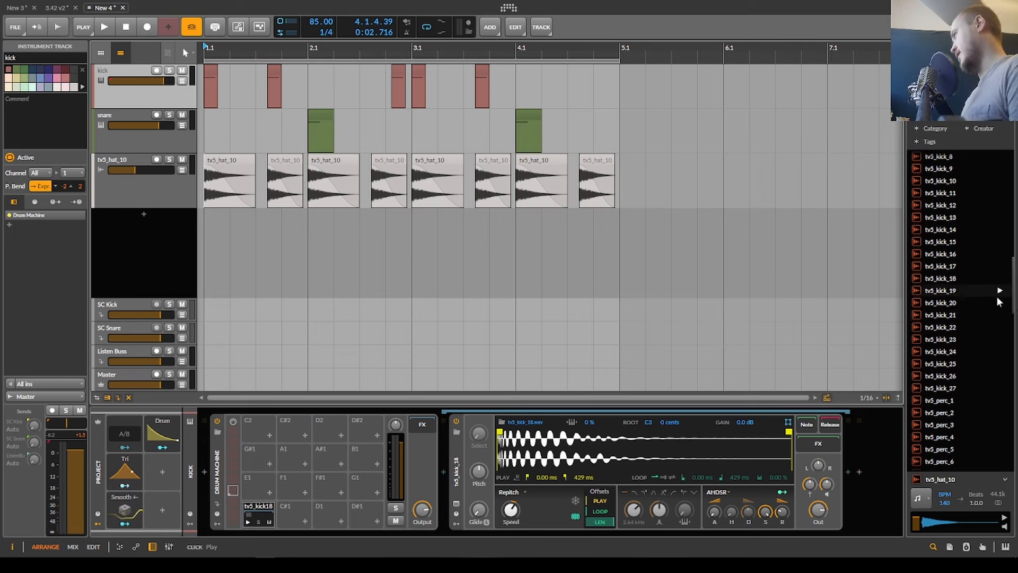
click(999, 291)
scroll(999, 291, up, 1)
drag(999, 281, 884, 312)
drag(686, 402, 291, 515)
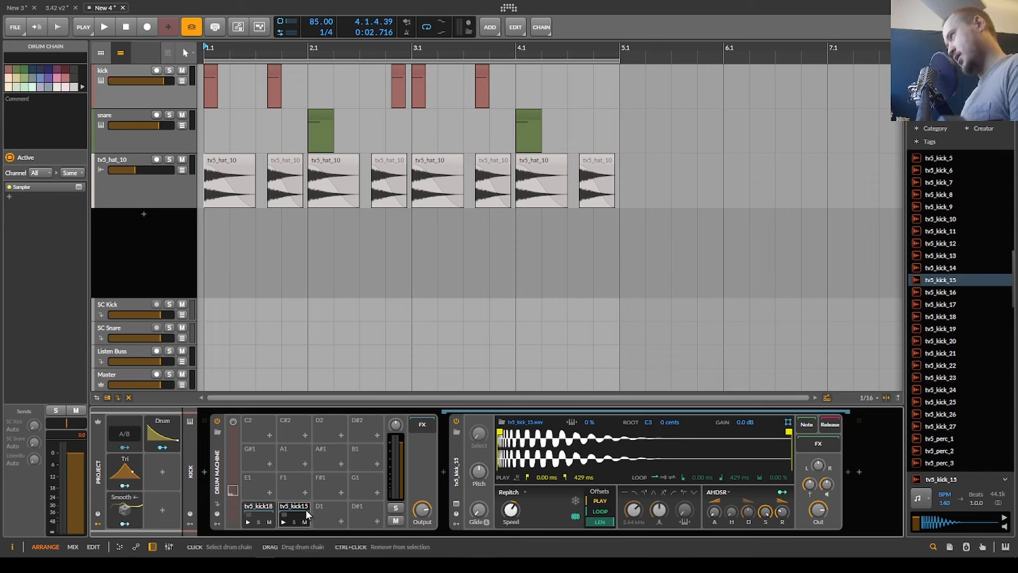
Play the beat with tv5_kick_18, swap tv5_kick_15 onto the C1 pad, and play it again to compare.
click(262, 507)
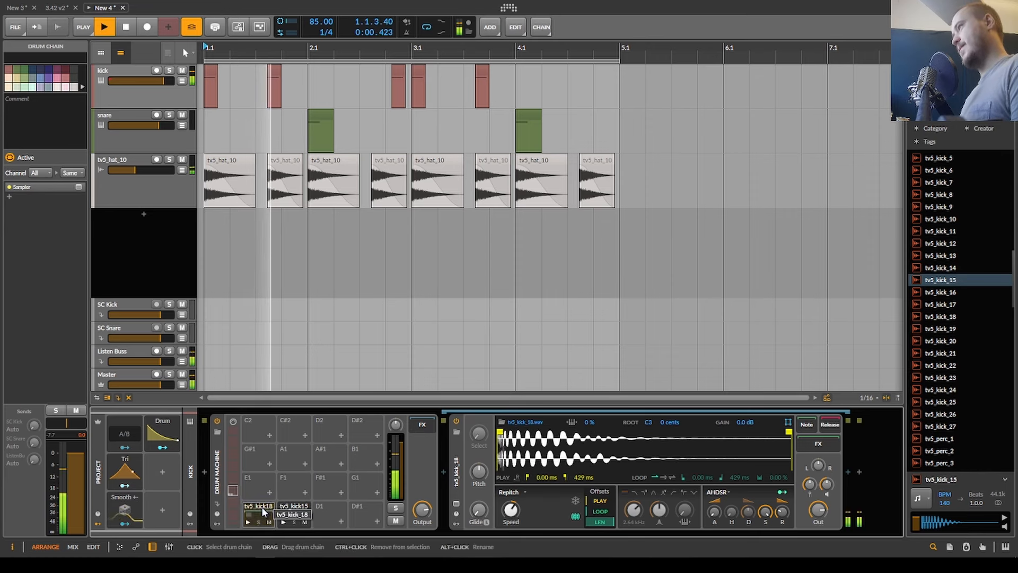
click(297, 508)
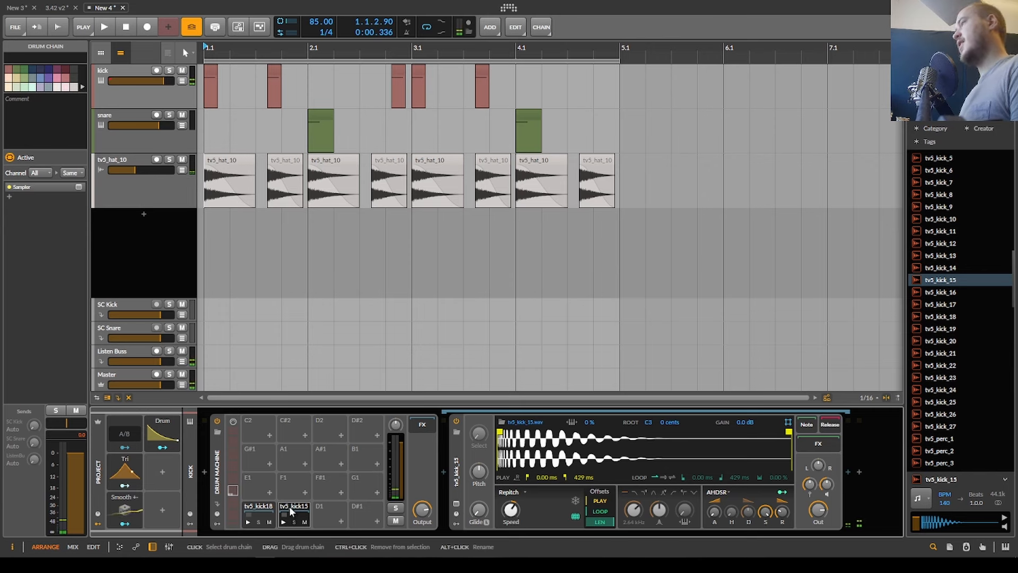
drag(249, 513, 250, 513)
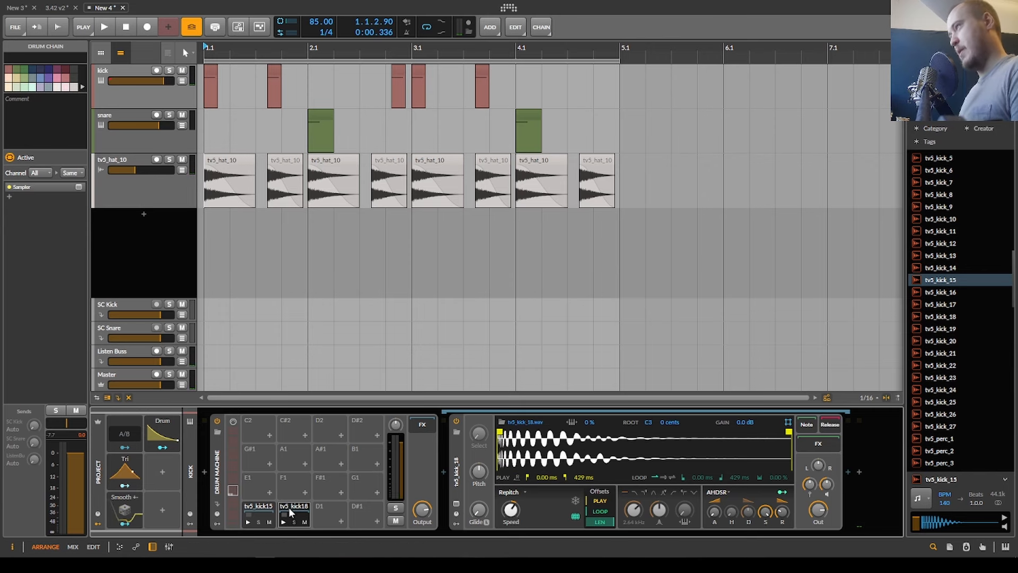
key(space)
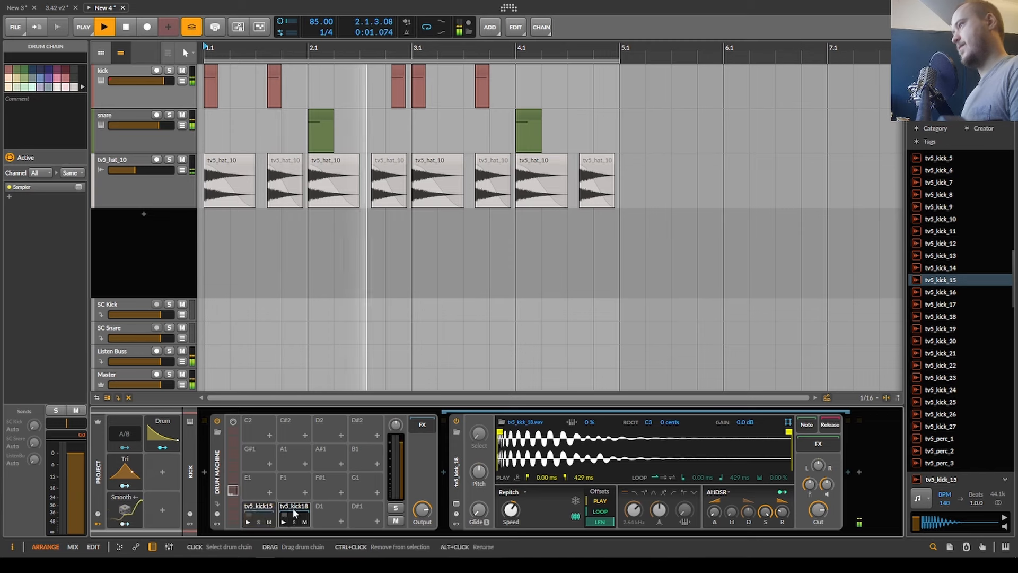
key(space)
Swap tv5_kick_18 back onto the C1 pad and replay the beat.
drag(259, 514, 294, 520)
key(space)
key(space)
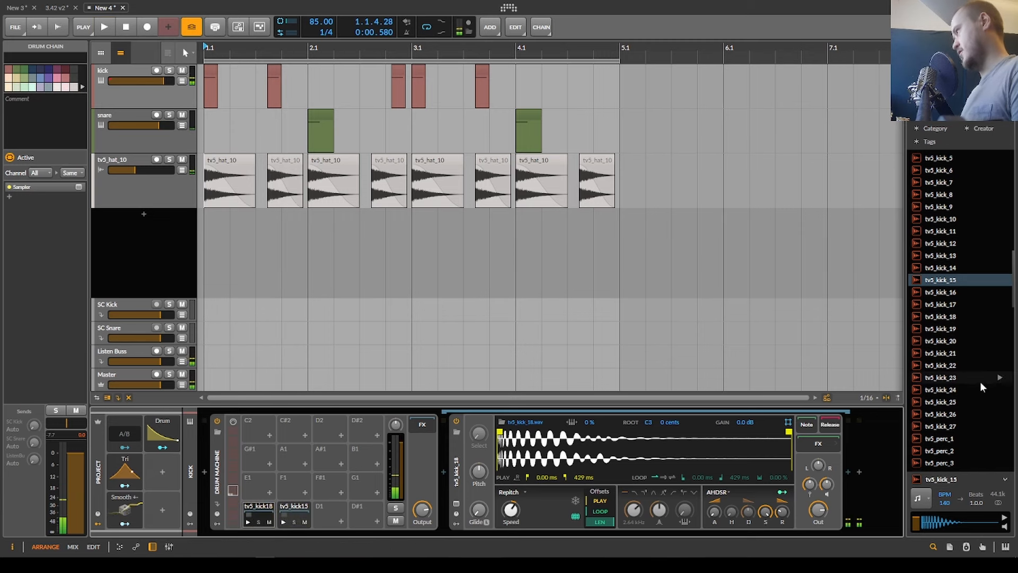
Load tv5_kick_23 onto the D1 pad and audition tv5_kick_12 among the other kick samples.
drag(1001, 381, 329, 511)
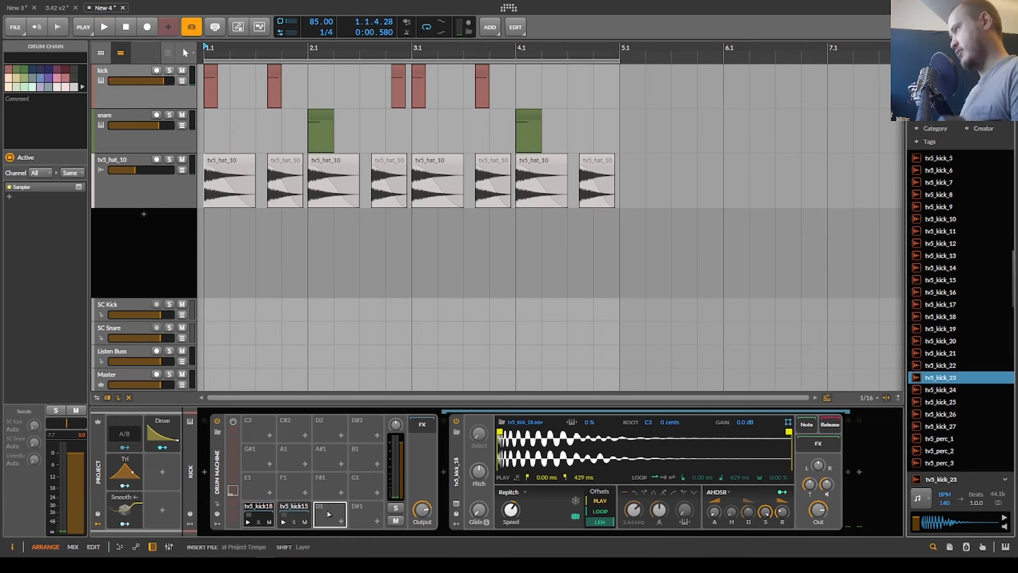
scroll(998, 404, up, 9)
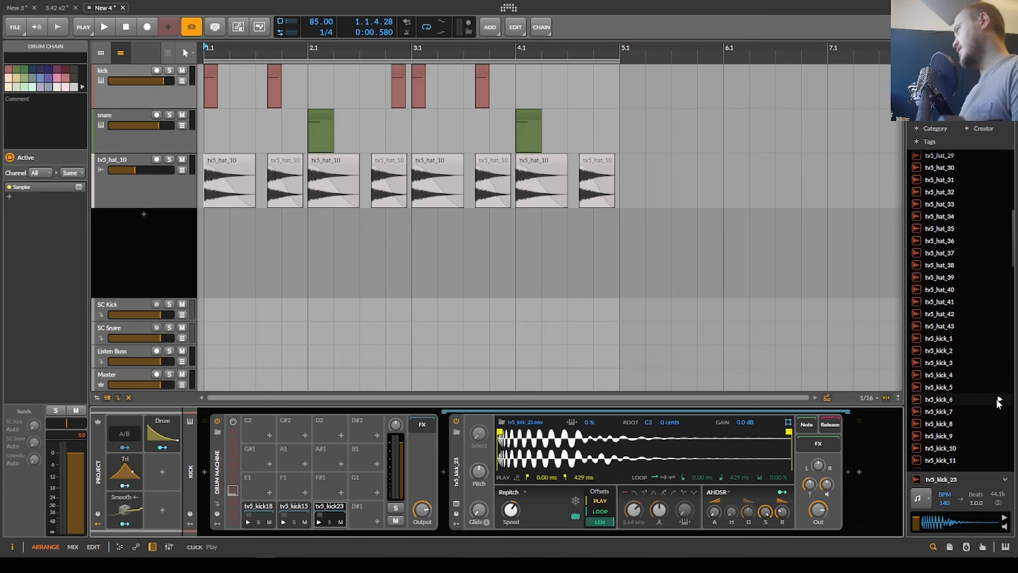
scroll(998, 404, down, 5)
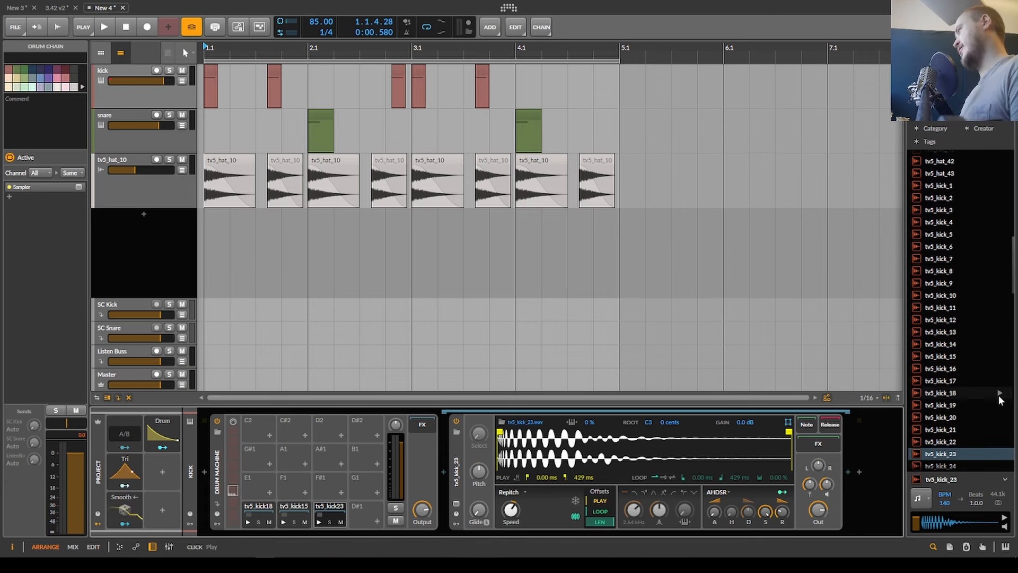
click(999, 399)
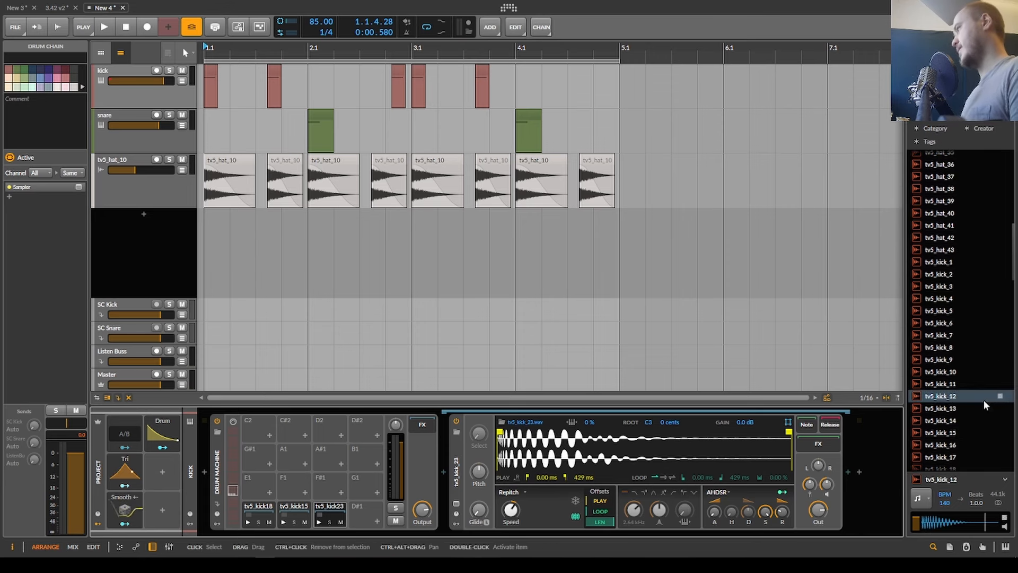
scroll(985, 405, down, 1)
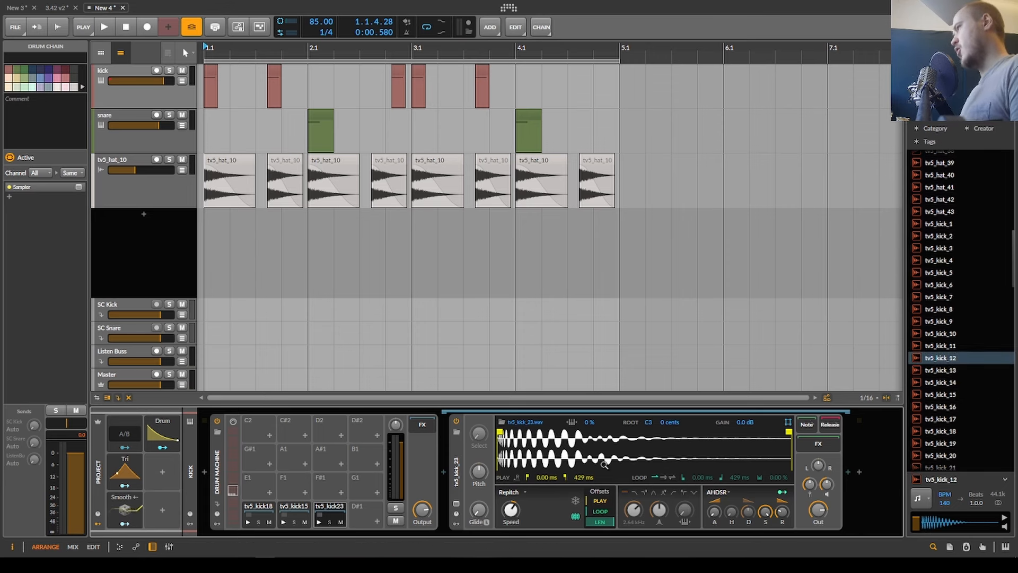
Search for "kick basic" and load the kick basic preset onto the D#1 pad.
click(376, 523)
text(kick)
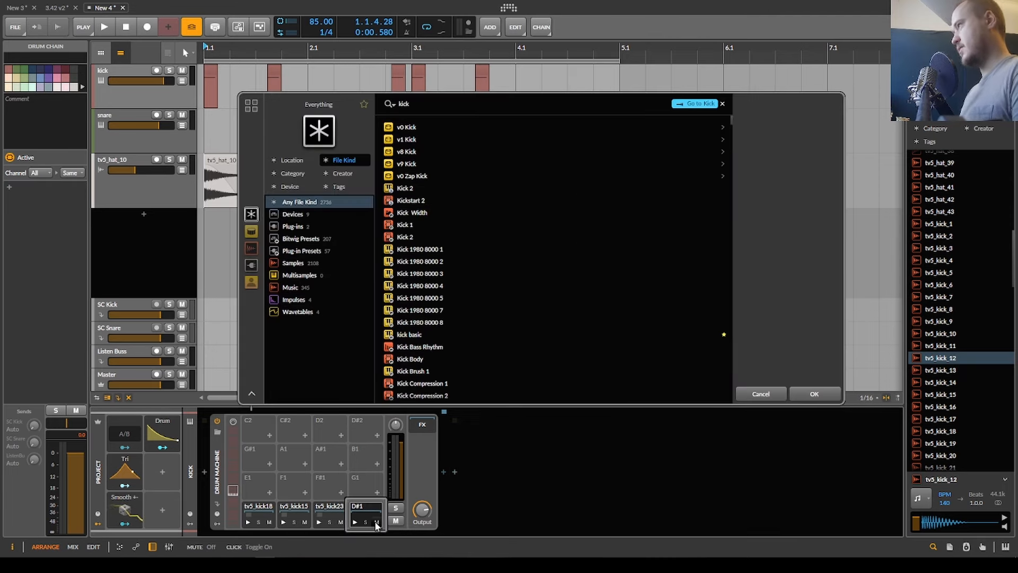
text( basic)
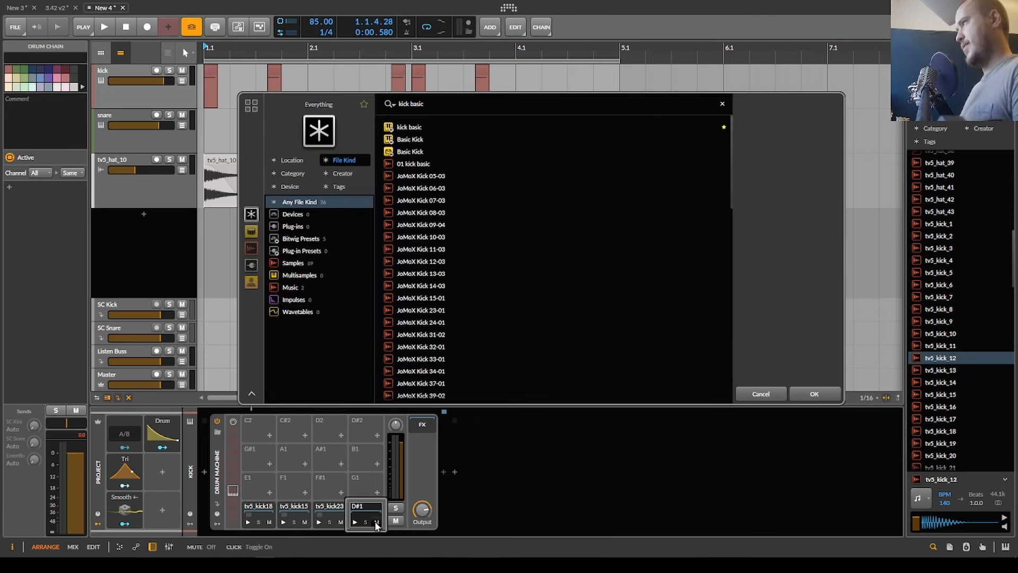
key(Down)
key(Return)
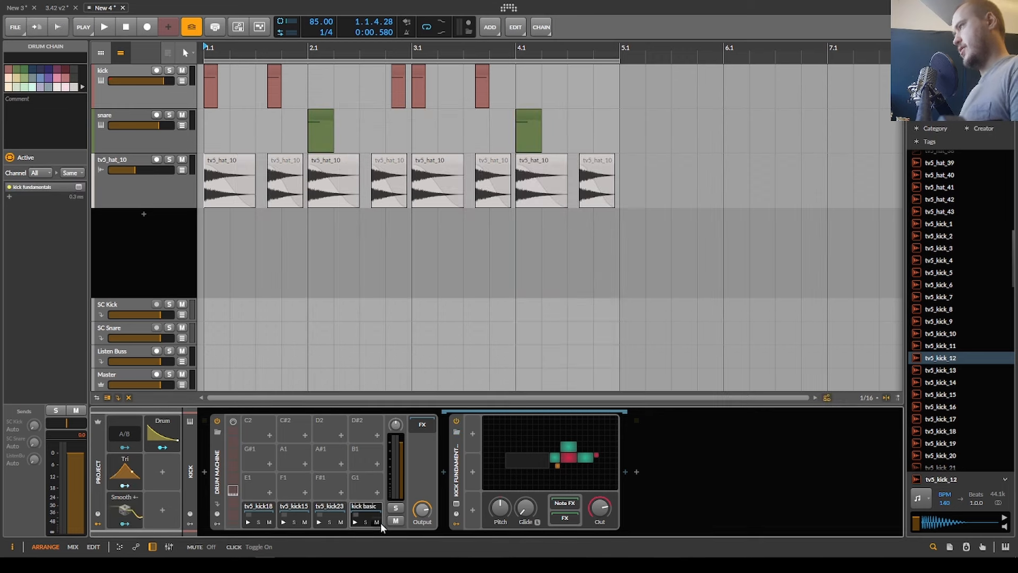
Swap the kick basic preset onto the C1 pad of the kick Drum Machine and play the beat.
click(259, 512)
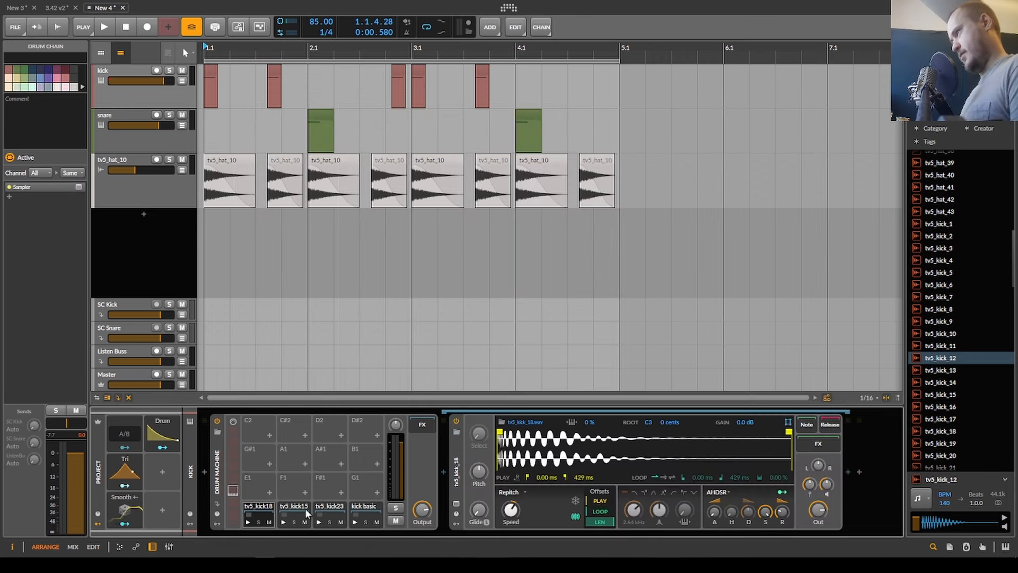
click(378, 514)
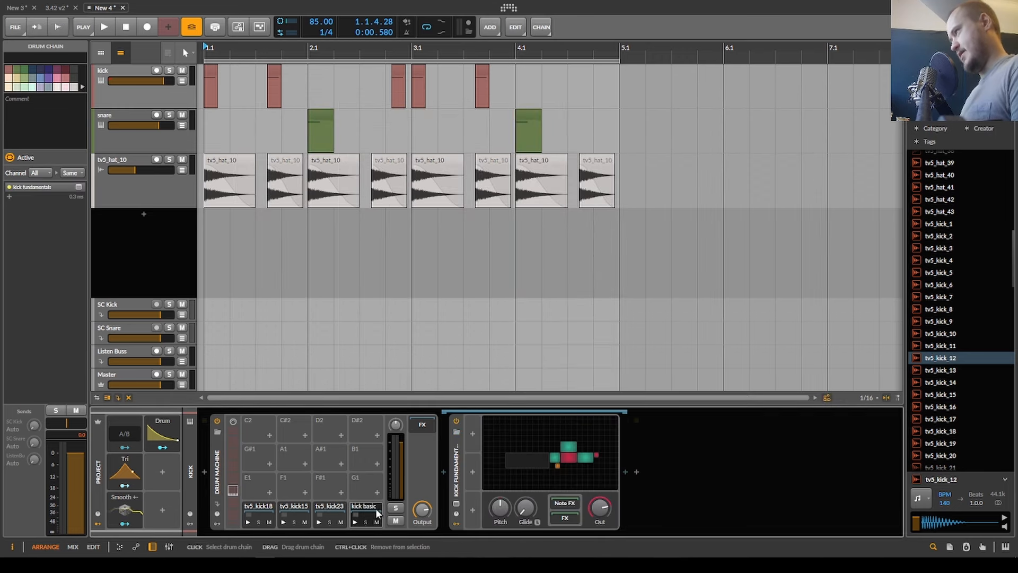
drag(253, 512, 256, 512)
key(space)
key(space)
click(259, 512)
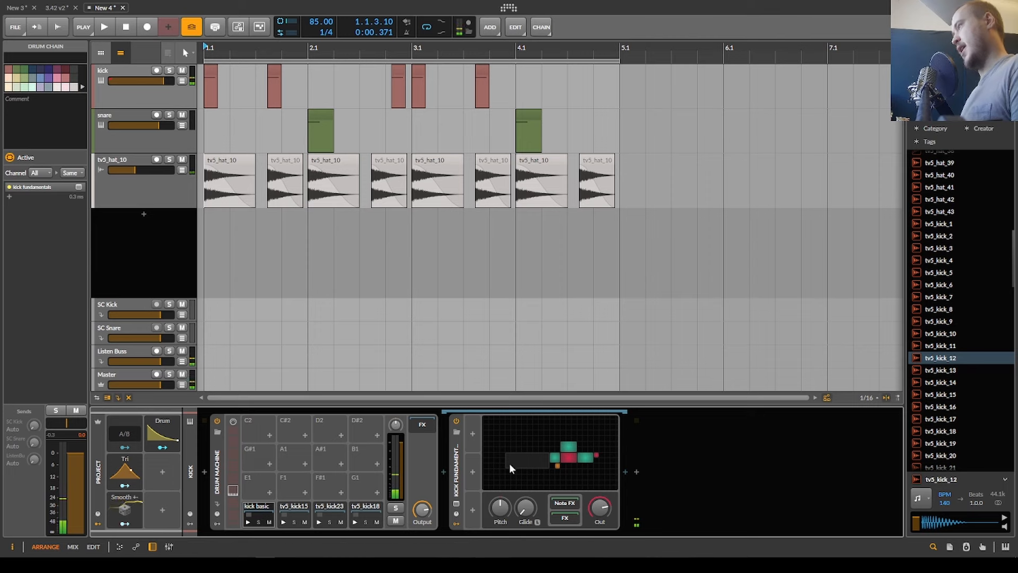
Open the kick basic patch and adjust the pitch envelope's rate while repeatedly replaying the beat.
double_click(510, 466)
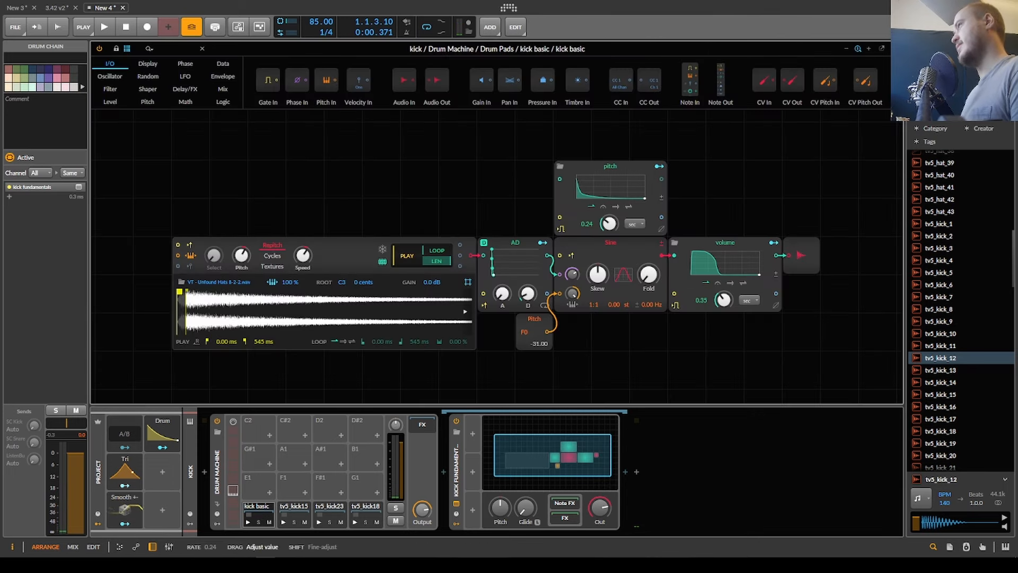
key(space)
key(space)
key(space)
key(space)
key(space)
key(space)
mouse_move(609, 223)
mouse_down()
mouse_move(609, 205)
mouse_move(609, 221)
mouse_up()
key(space)
key(space)
key(space)
key(space)
key(space)
key(space)
key(space)
key(space)
key(space)
key(space)
key(space)
key(space)
key(space)
key(space)
key(space)
key(space)
Adjust the volume envelope's rate in the kick basic patch, close the patch and replay the beat.
drag(724, 300, 723, 308)
key(space)
key(Escape)
key(space)
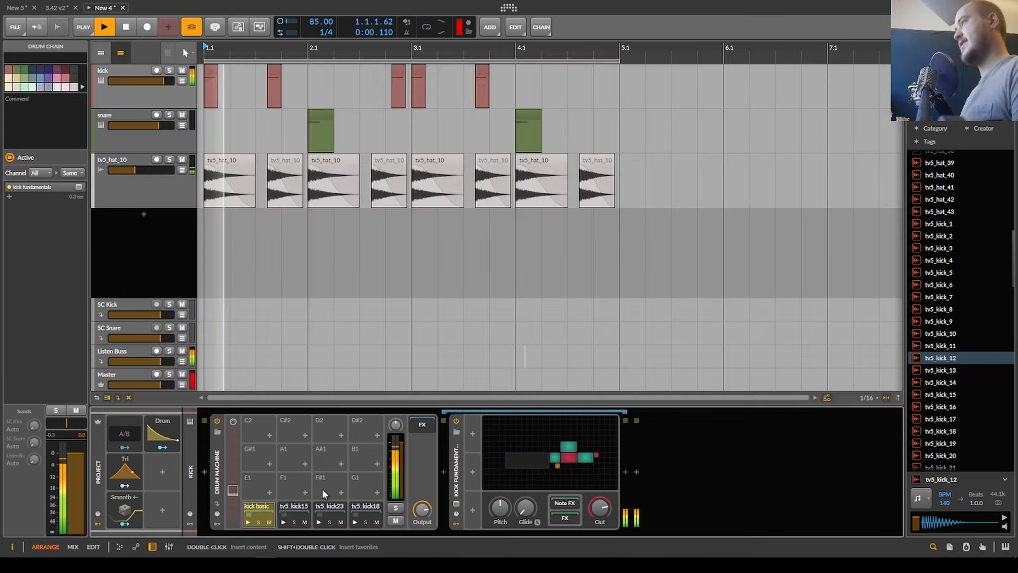
Swap tv5_kick_23 onto the C1 pad and play the beat with it.
key(space)
click(325, 505)
drag(264, 513, 263, 512)
key(space)
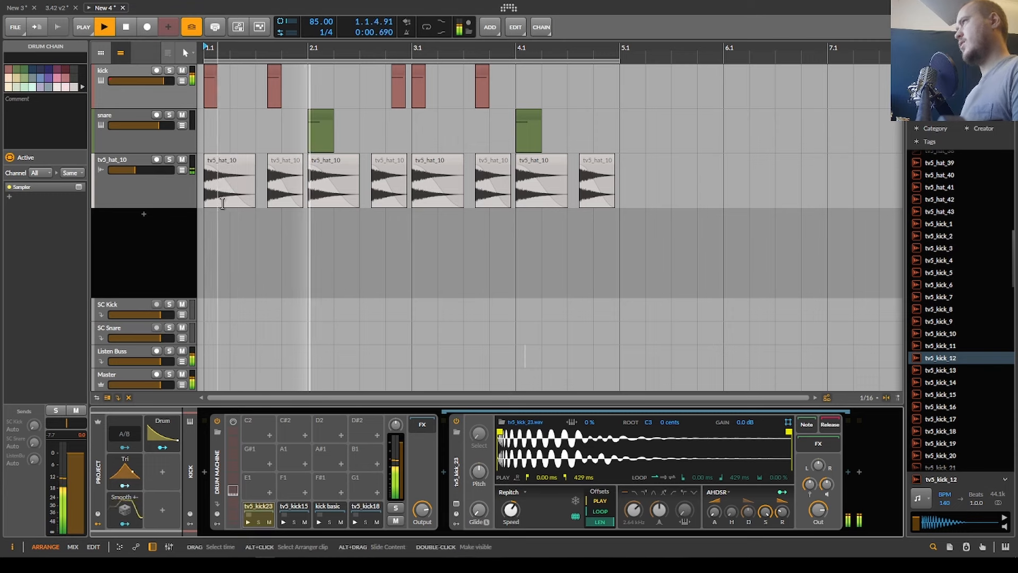
key(space)
On the snare track, audition tv5_snare_42 and tv5_snare_30, and load tv5_snare_30 onto the C#1 pad.
click(151, 142)
key(space)
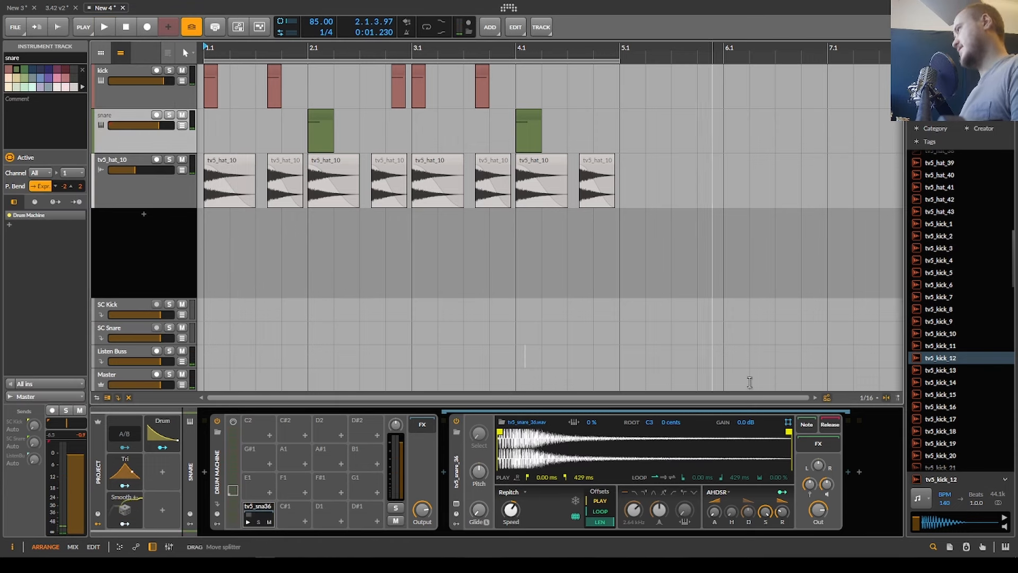
scroll(1000, 389, down, 20)
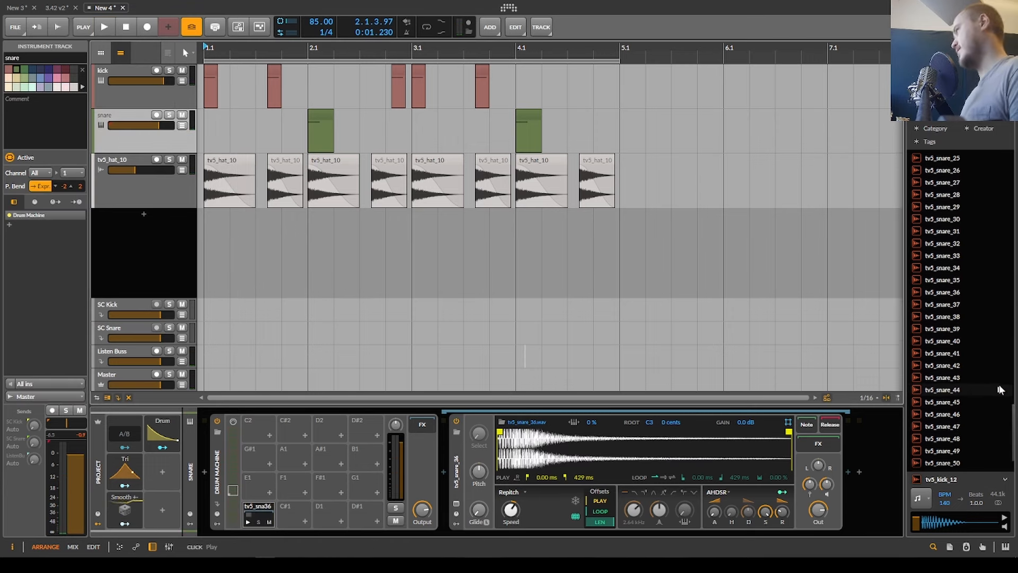
click(999, 367)
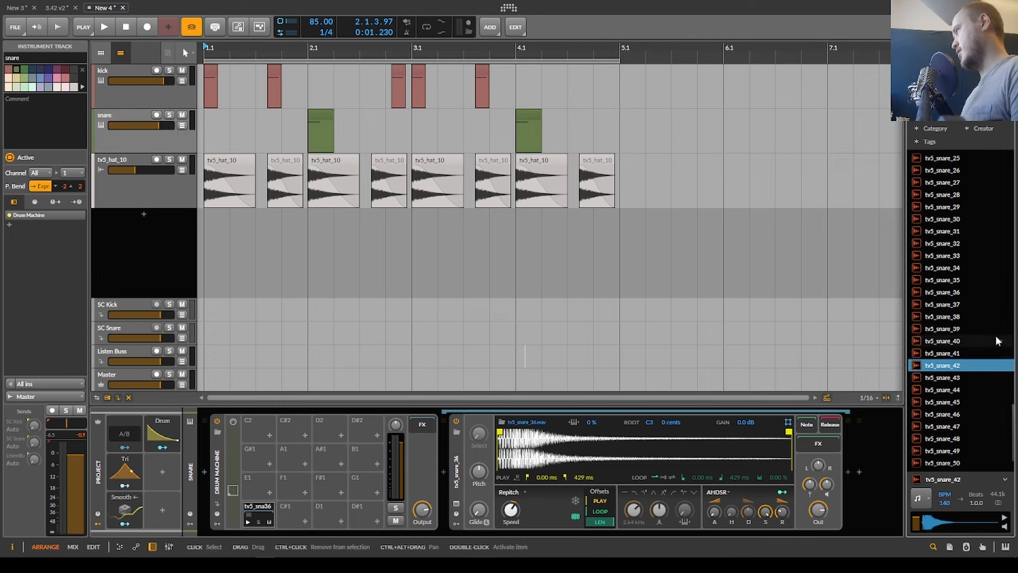
scroll(999, 301, up, 2)
click(999, 295)
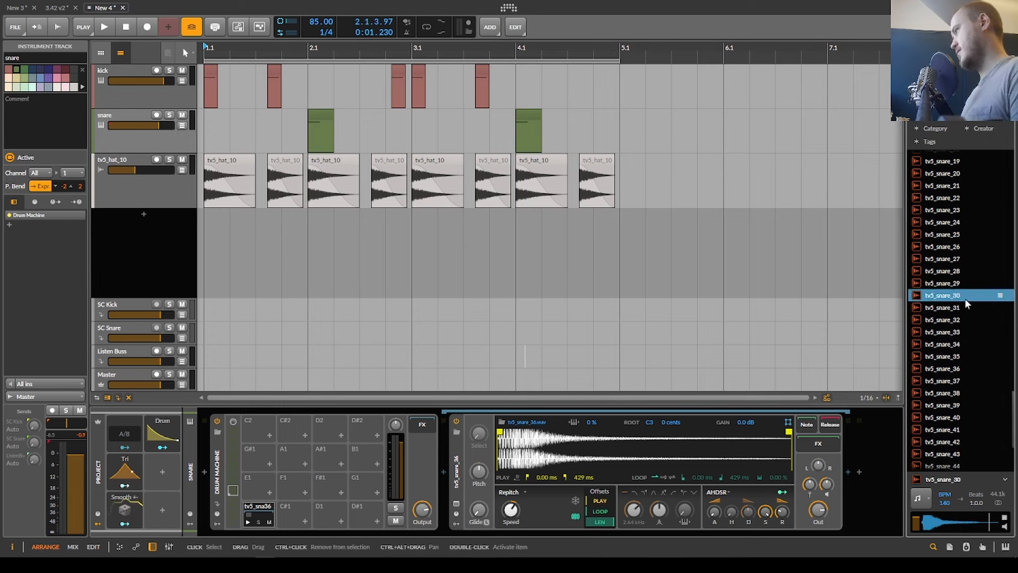
drag(974, 300, 753, 399)
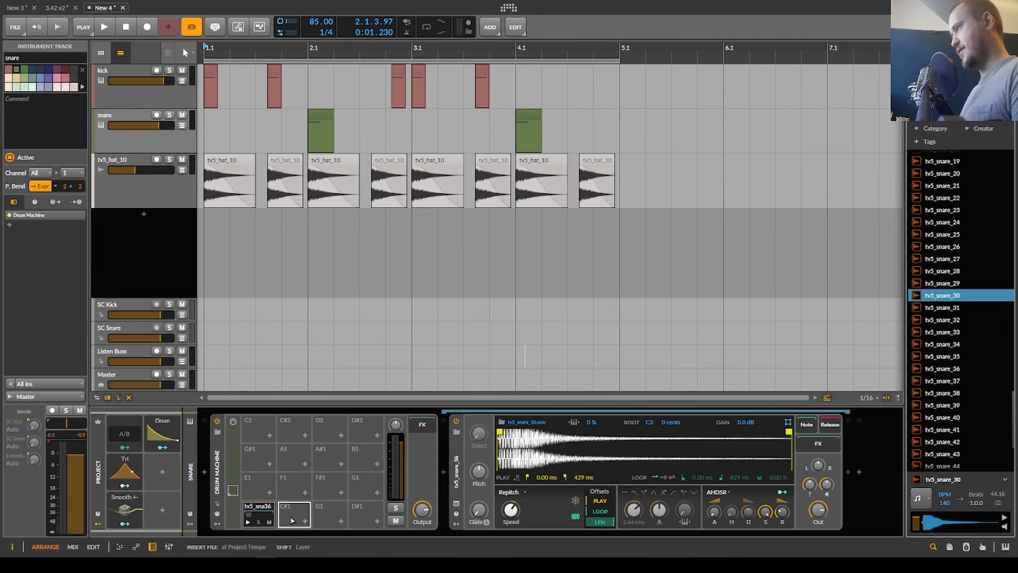
drag(292, 520, 293, 519)
Audition tv5_snare_14 and tv5_snare_12, and load tv5_snare_12 onto the D1 pad.
scroll(979, 332, up, 5)
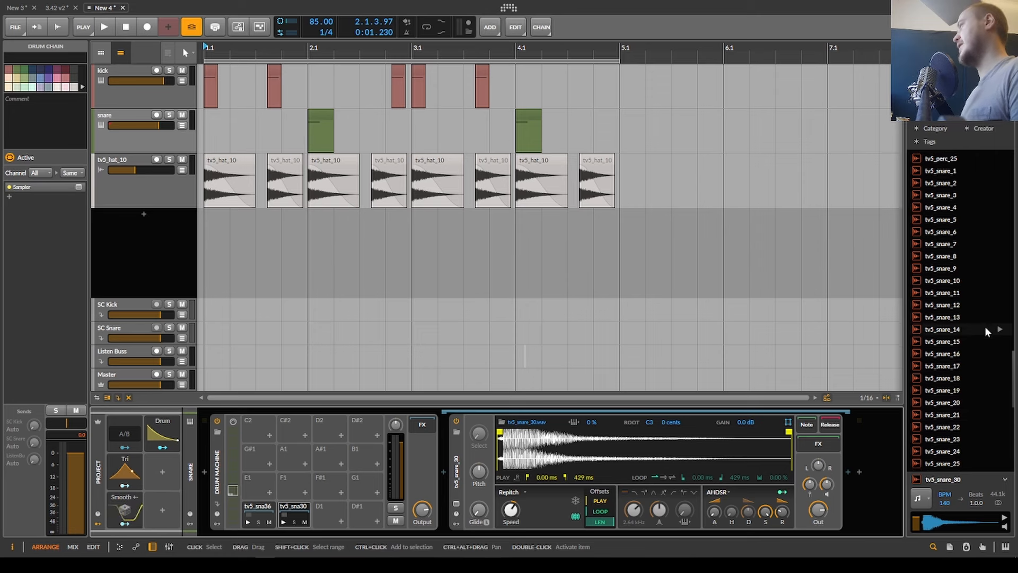
scroll(1007, 334, up, 3)
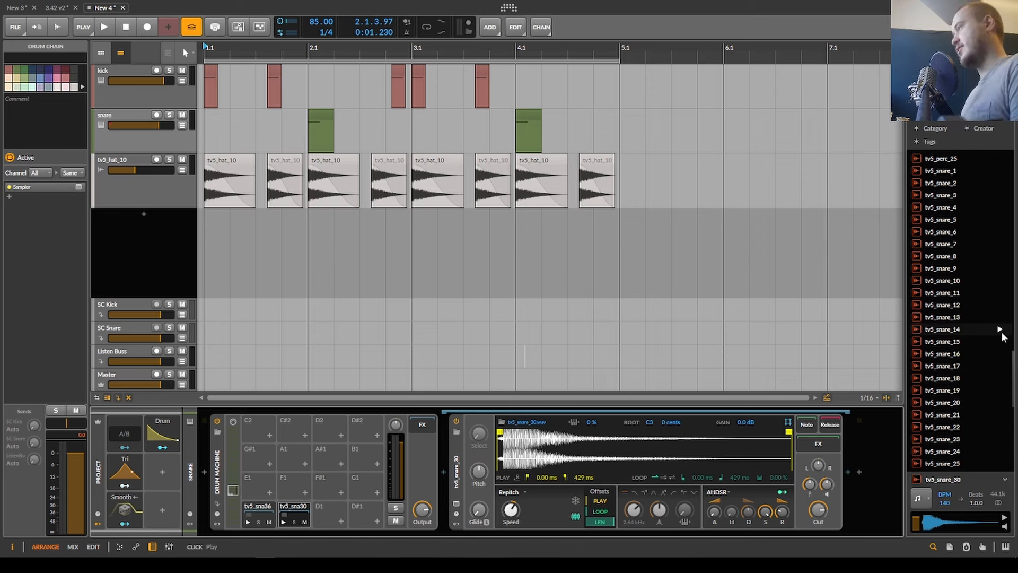
click(1000, 329)
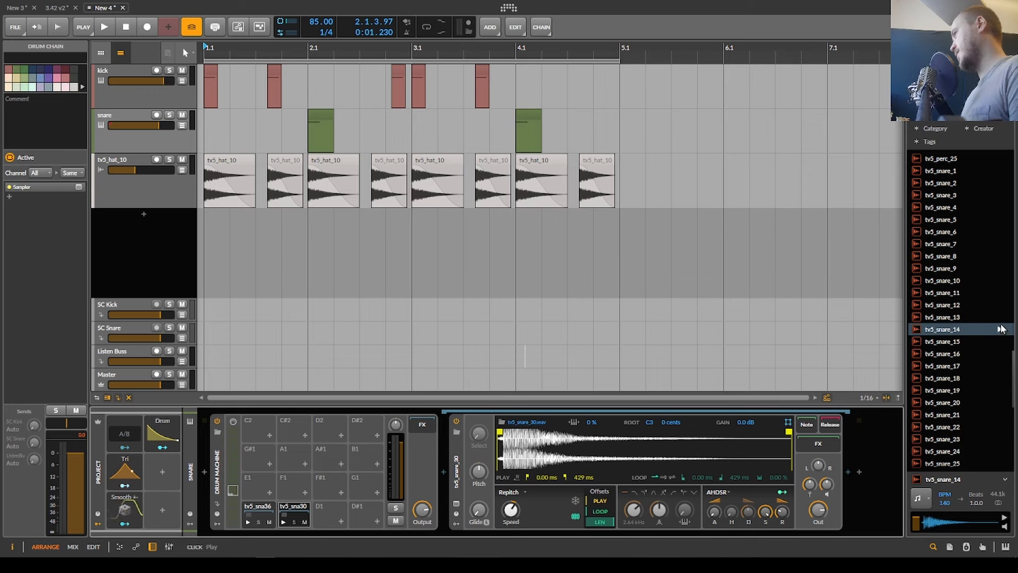
click(997, 306)
scroll(996, 313, up, 3)
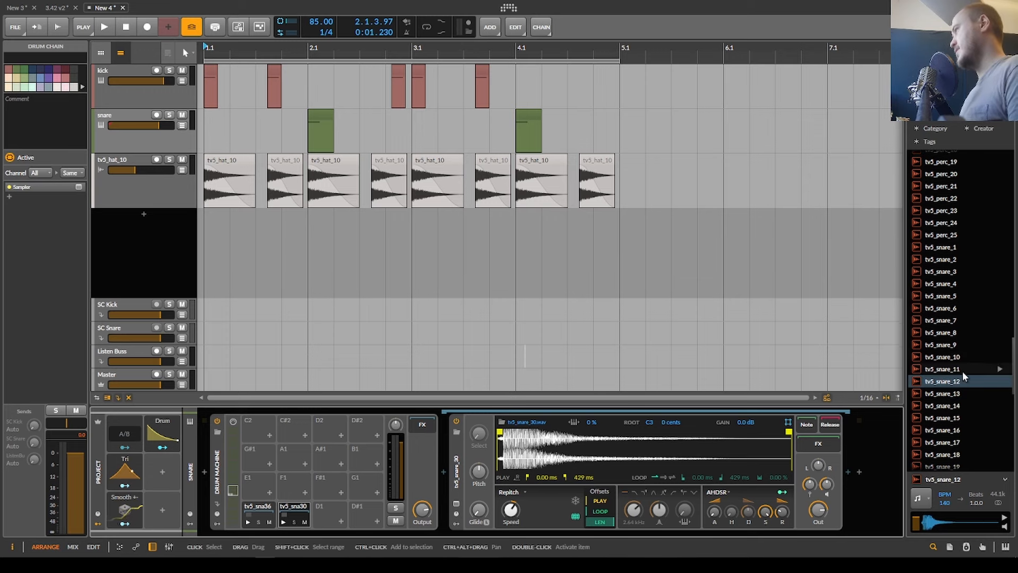
drag(610, 463, 330, 511)
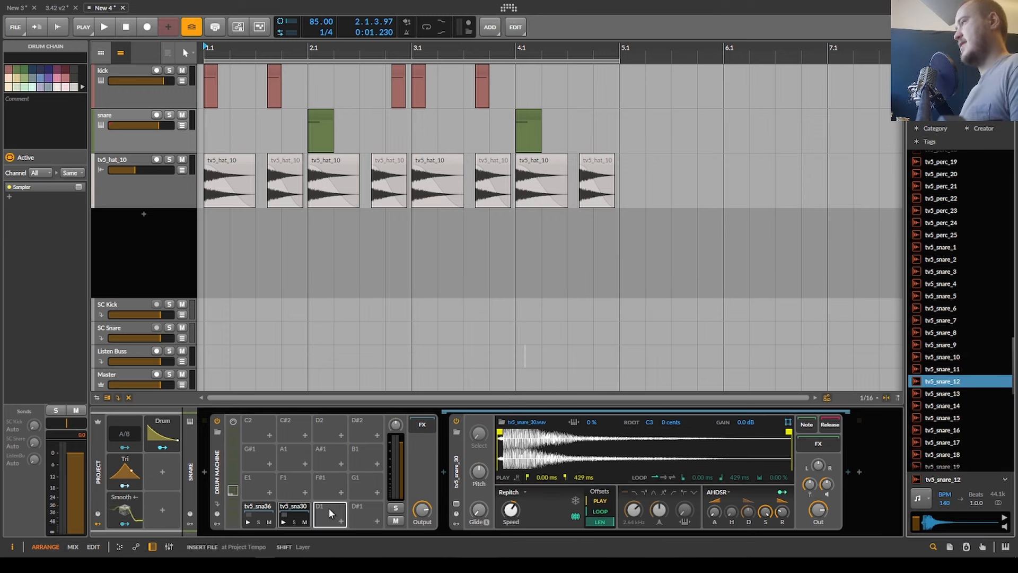
Audition tv5_snare_2, then find tv5_snare_47 and load it onto the D#1 pad.
scroll(1001, 343, up, 3)
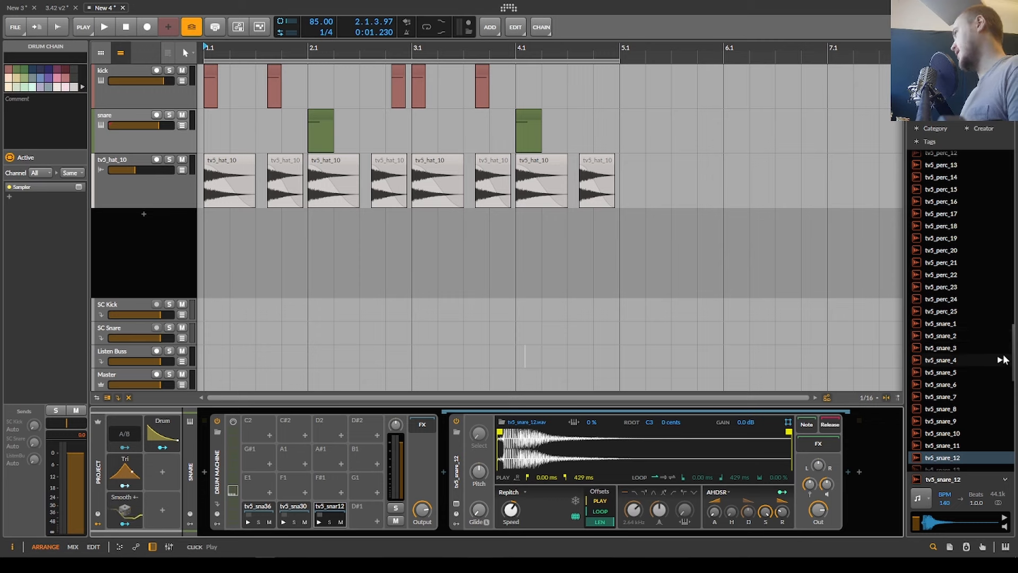
click(1000, 336)
scroll(1001, 344, down, 20)
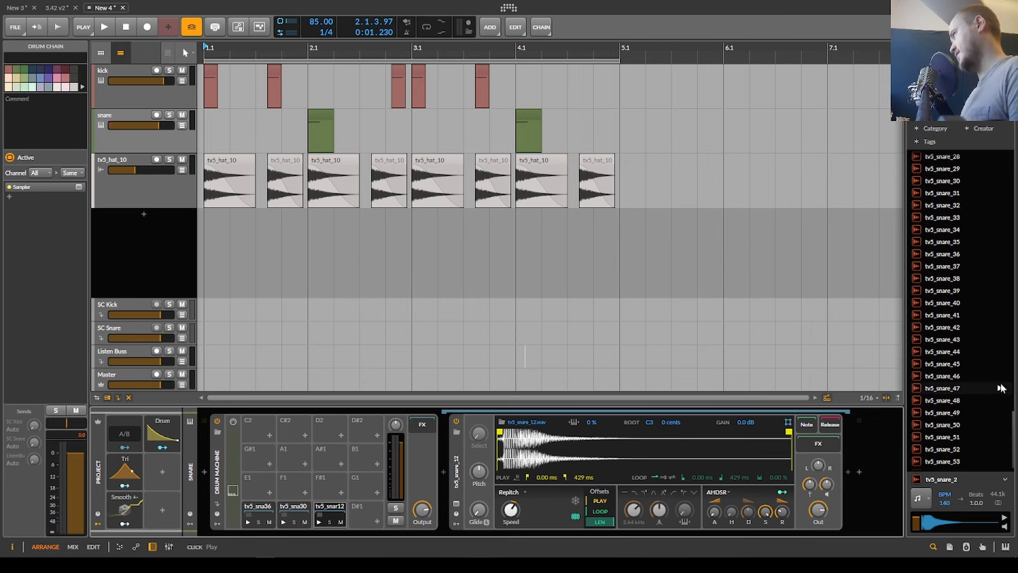
scroll(1000, 389, down, 1)
drag(981, 359, 805, 422)
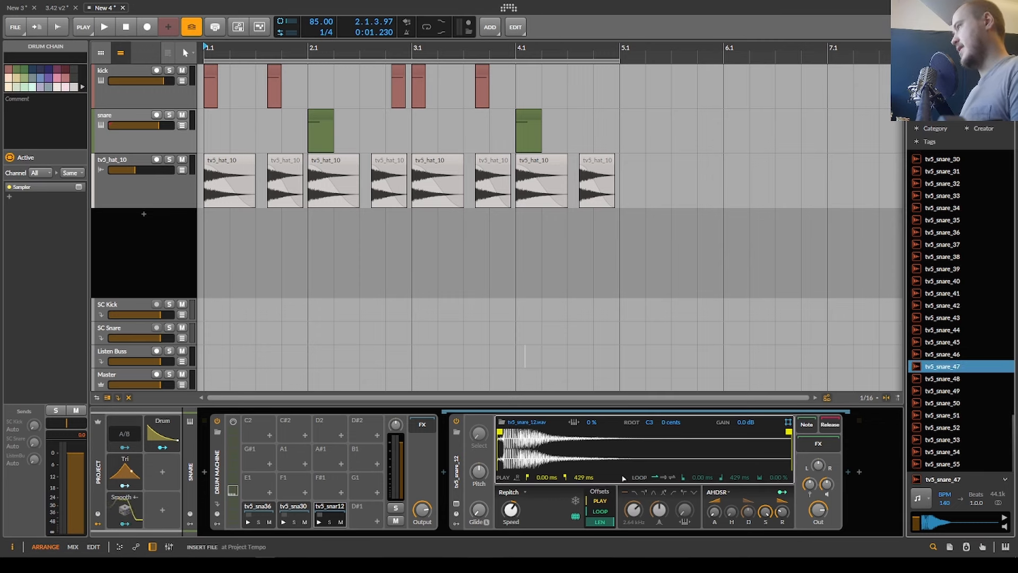
drag(623, 478, 353, 513)
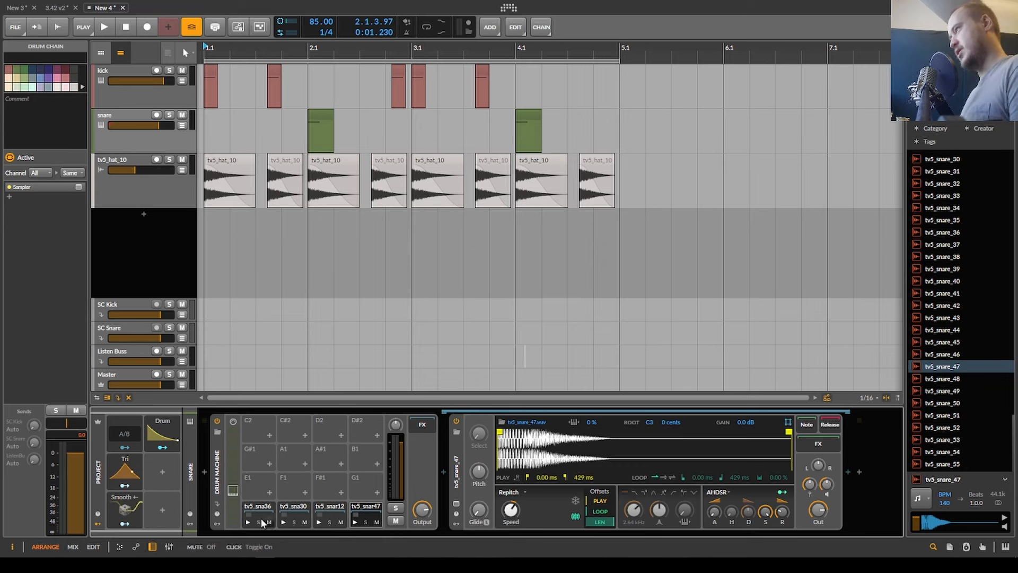
Play the beat, swap tv5_snare_47 onto the C1 pad and replay it to compare.
key(space)
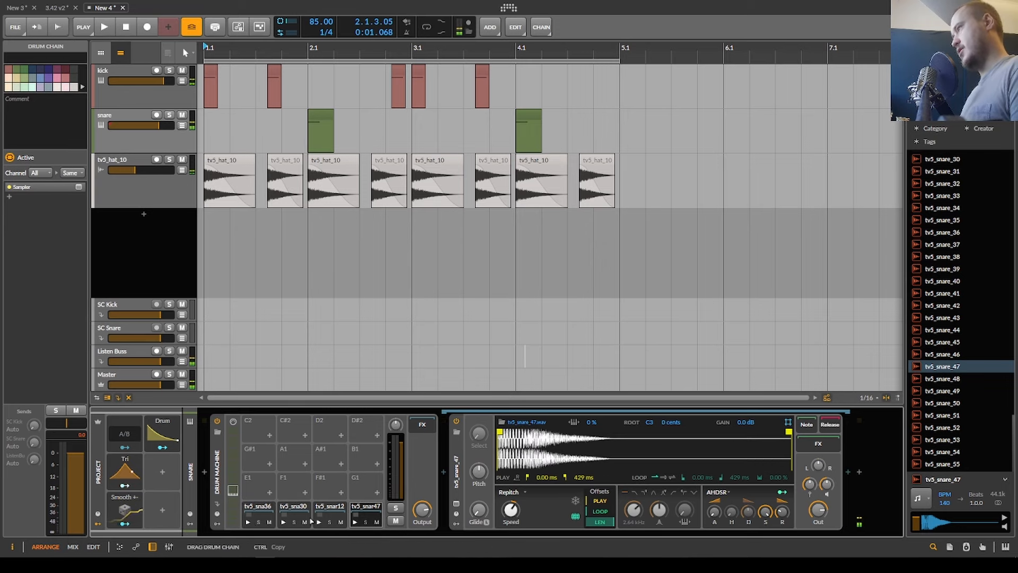
drag(311, 522, 256, 522)
key(space)
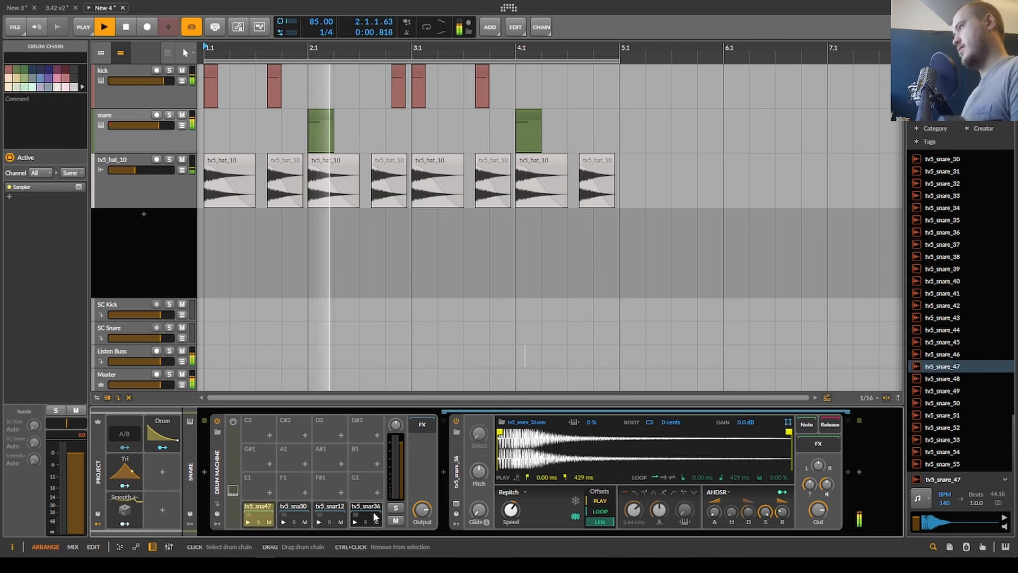
click(259, 510)
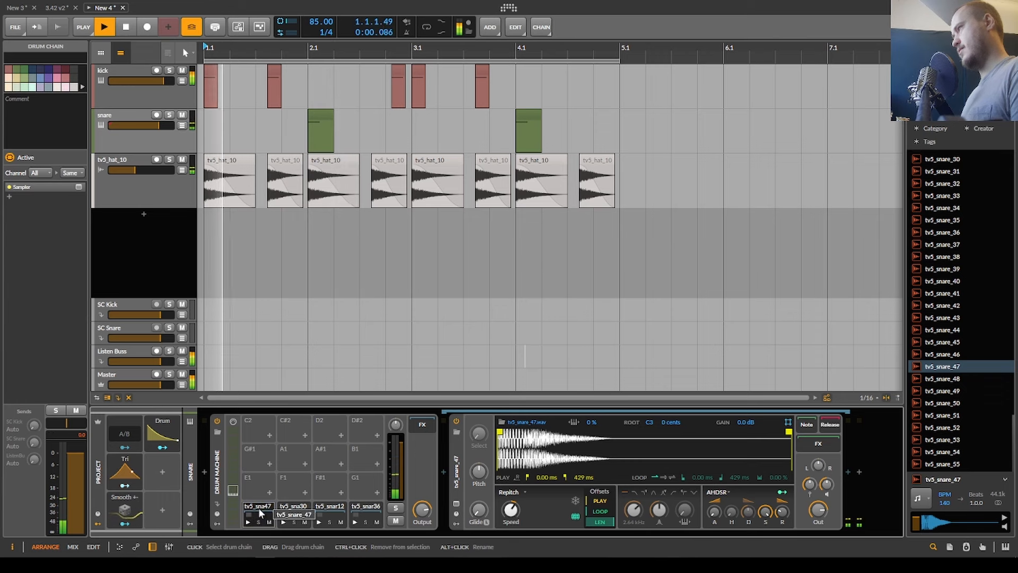
key(space)
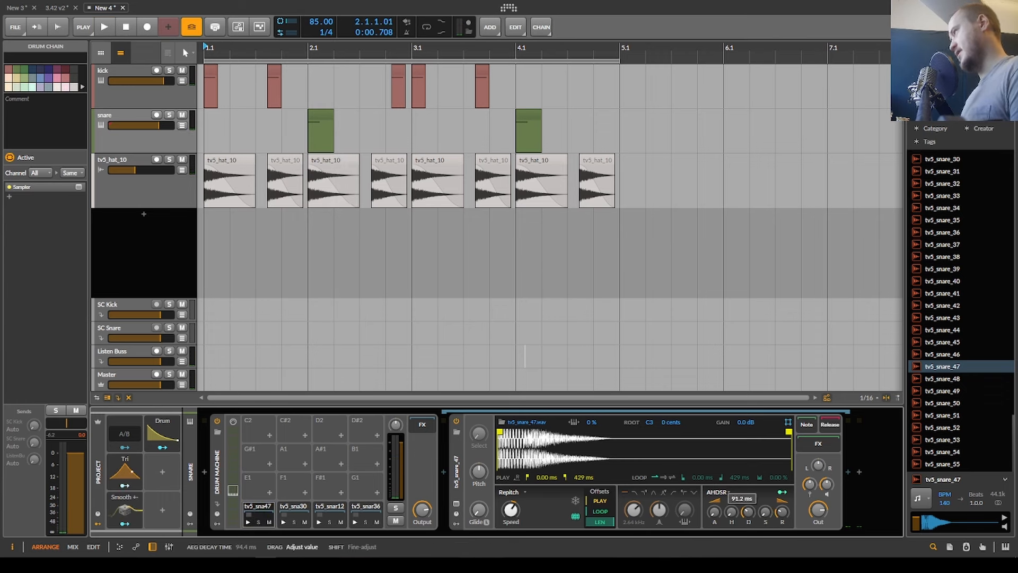
Set the decay time of the tv5_snare_47 sampler's envelope to about 153 ms while replaying the beat.
drag(748, 511, 748, 504)
key(space)
key(space)
key(space)
key(space)
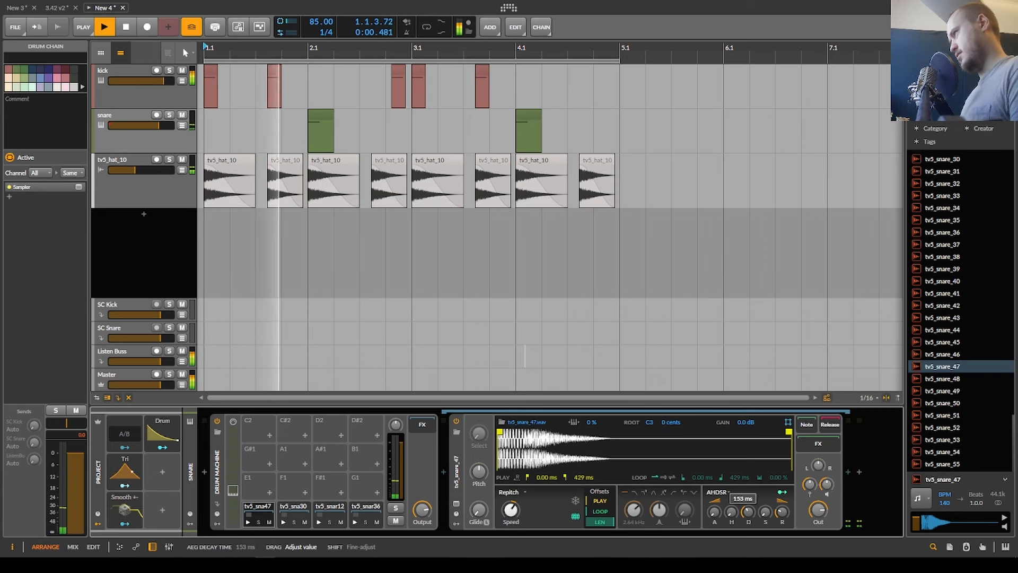
key(space)
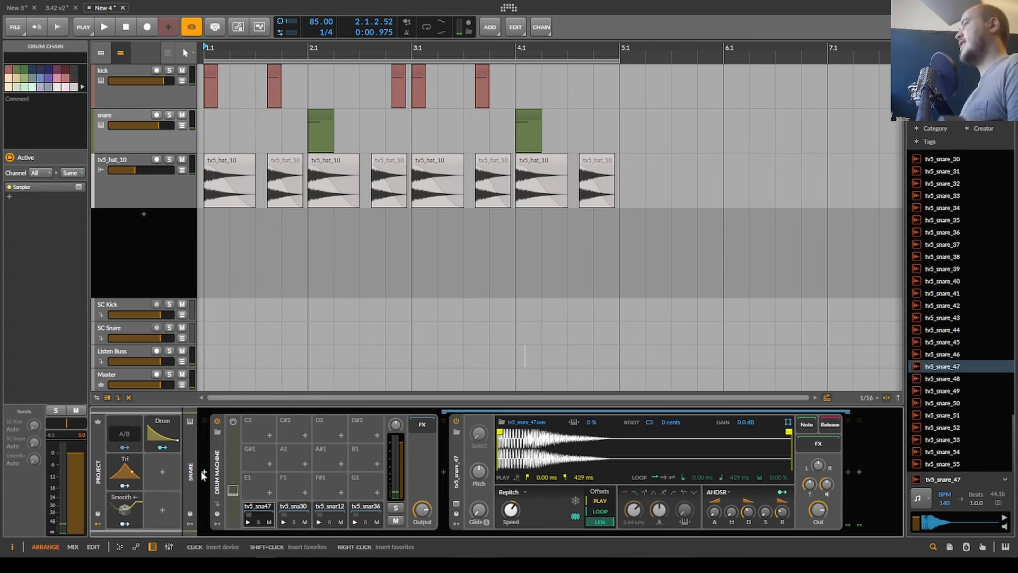
Insert a Multi-note device before the snare Drum Machine and set its second note's pitch offset to +4.
click(201, 471)
text(multi)
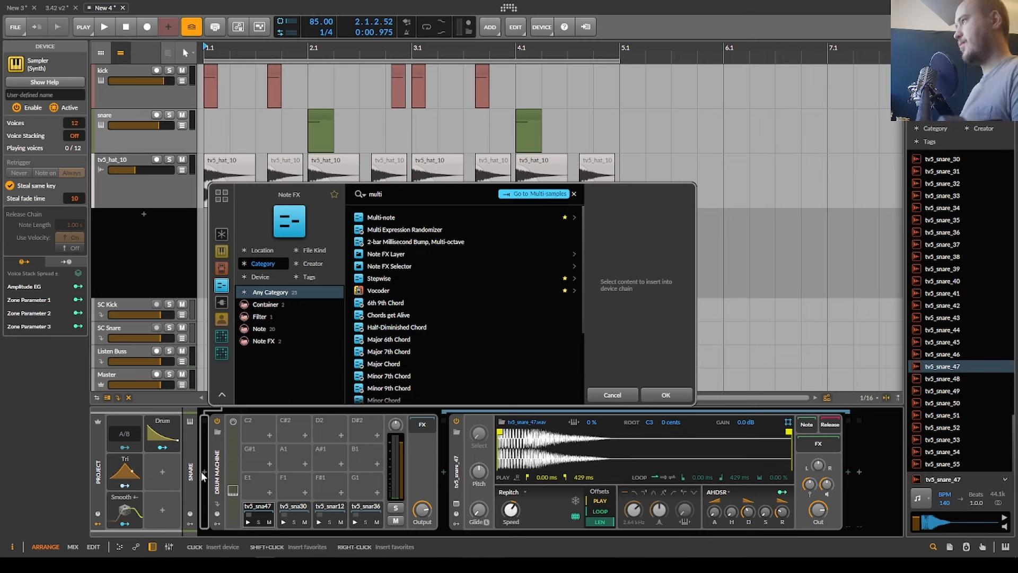
key(Return)
click(255, 443)
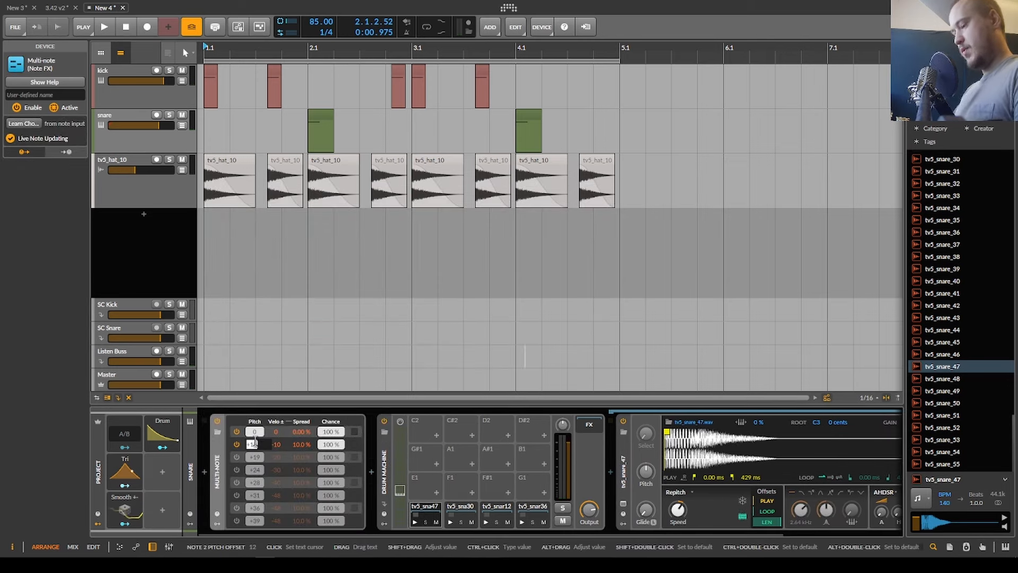
text(4)
key(Return)
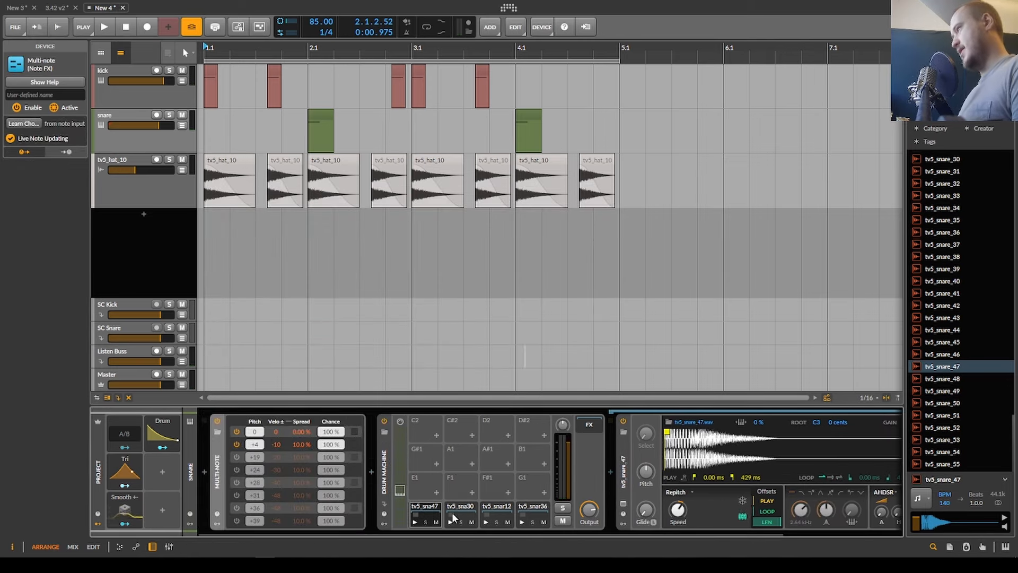
click(418, 480)
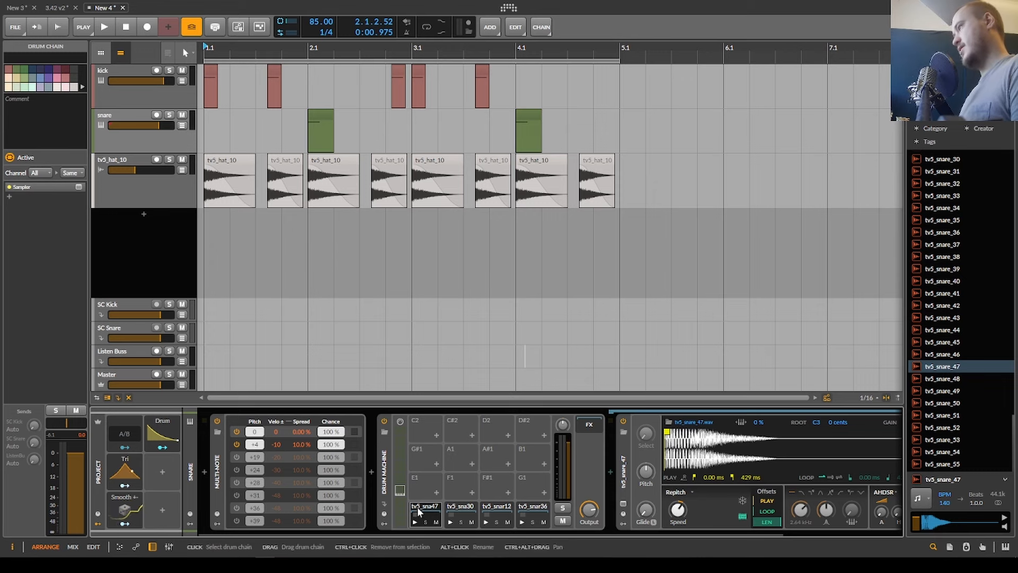
click(433, 486)
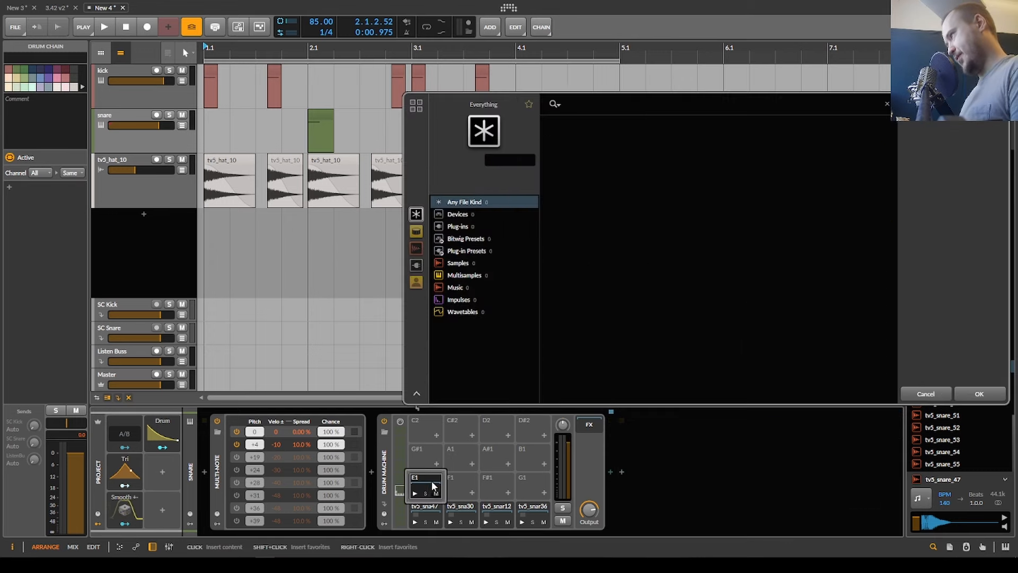
click(931, 393)
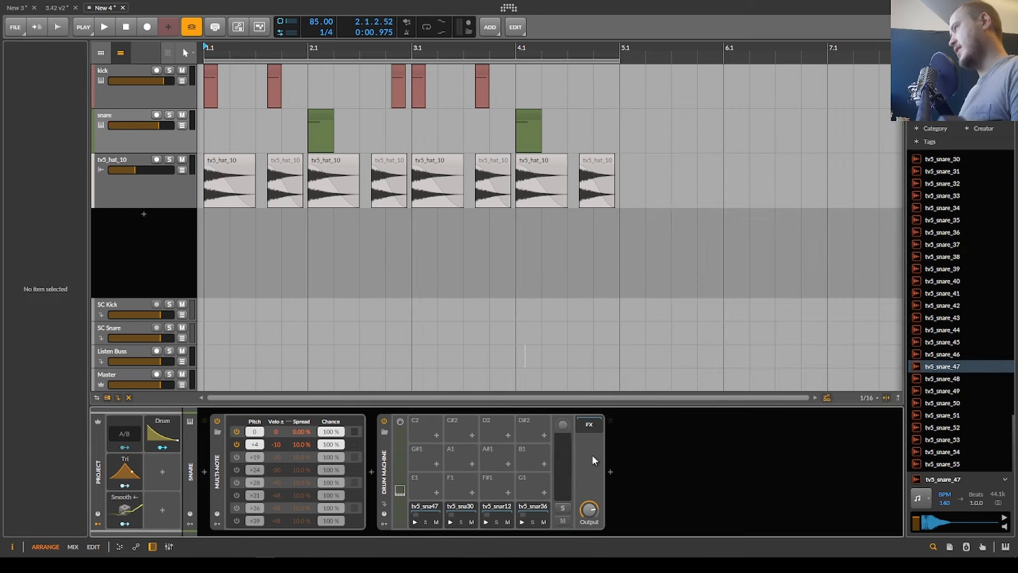
Select the tv5_snare_47 pad and play the beat to check which pads Multi-note triggers.
click(425, 515)
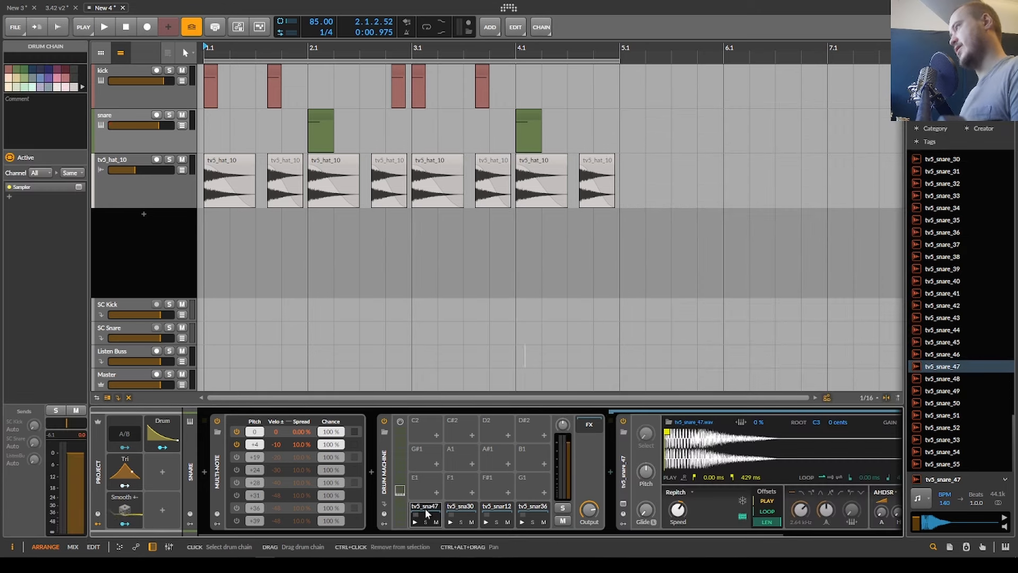
key(space)
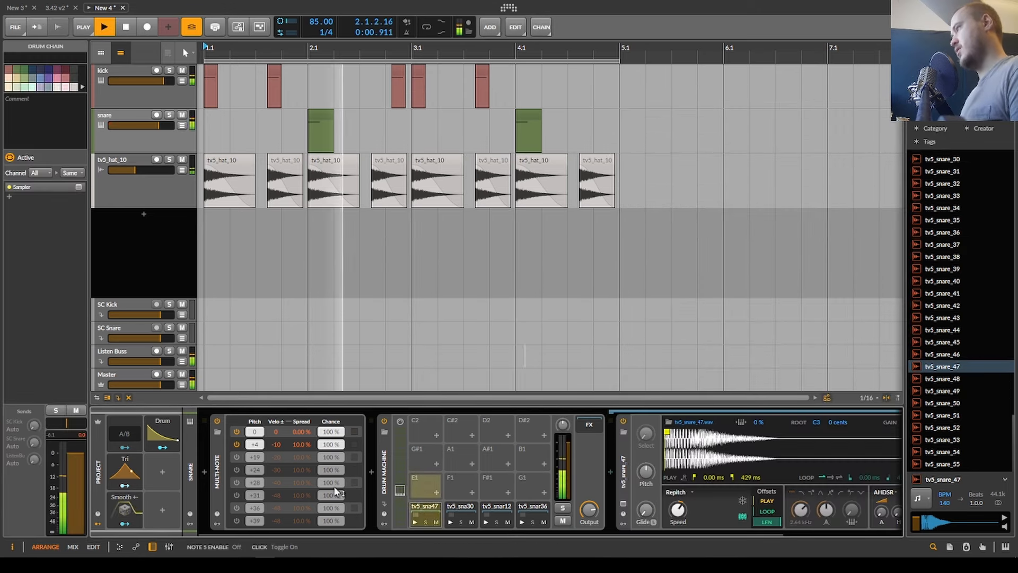
key(space)
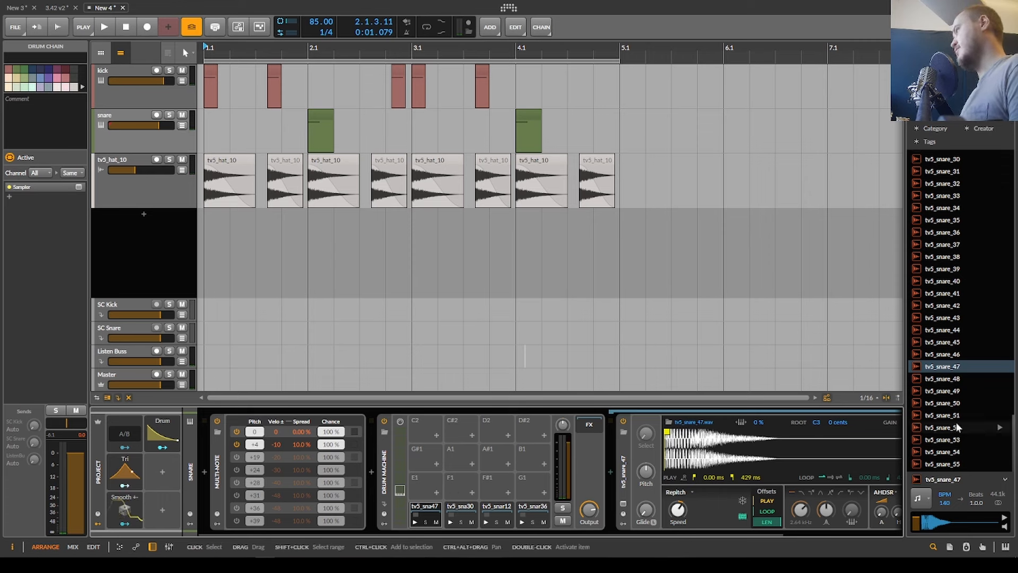
Audition snare samples such as tv5_snare_53, 27, 15, 9, 8 and 7 for a second snare layer.
click(998, 416)
click(998, 427)
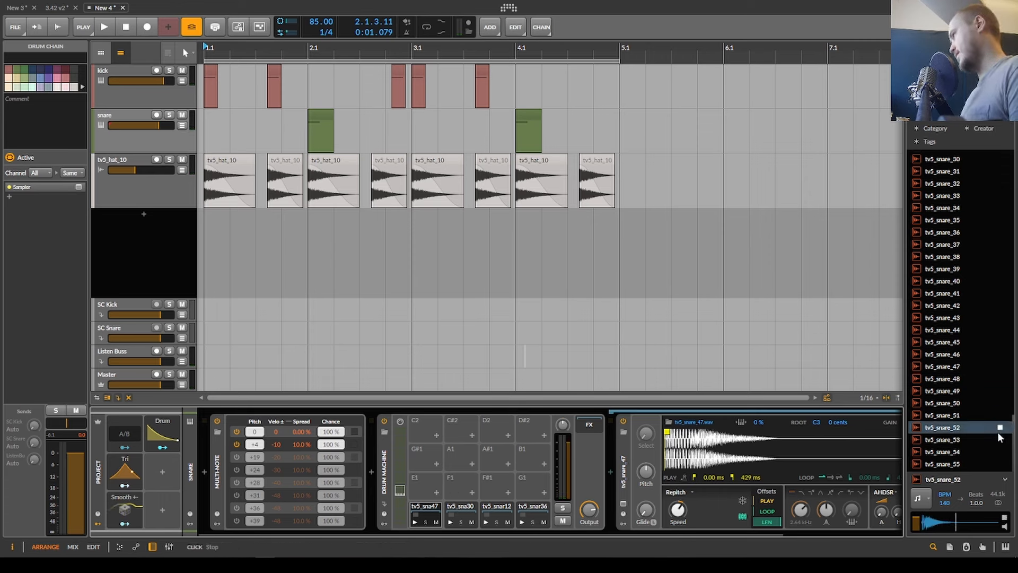
click(998, 439)
scroll(998, 371, up, 4)
scroll(999, 362, up, 1)
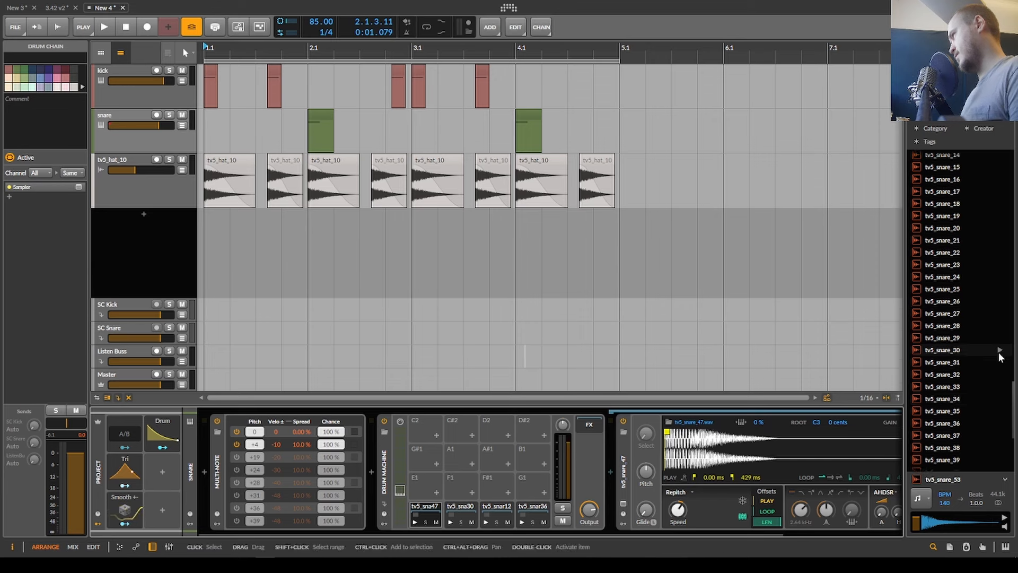
scroll(1000, 351, up, 1)
click(1000, 351)
scroll(1000, 353, up, 2)
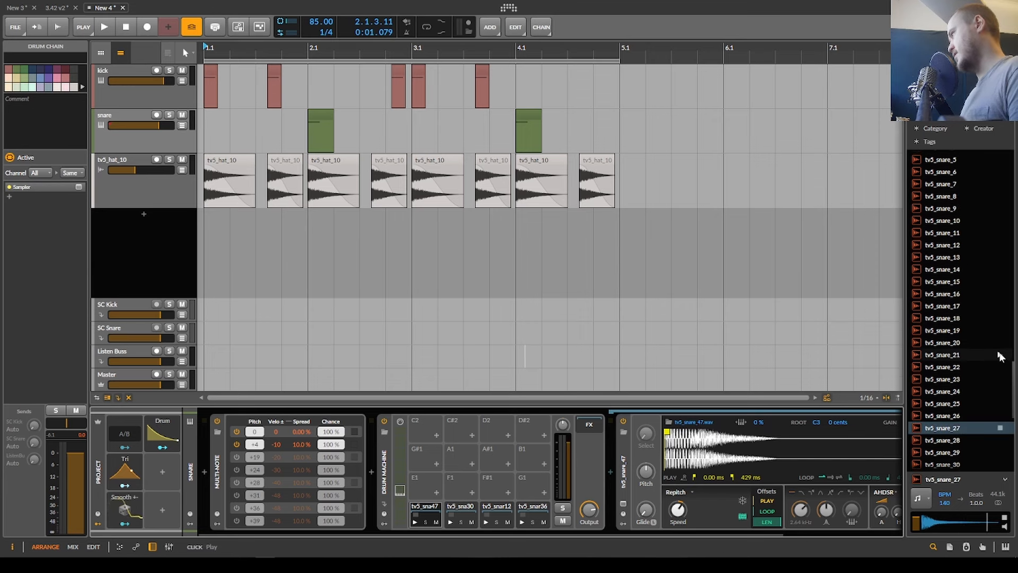
click(1000, 355)
scroll(999, 356, up, 2)
click(999, 358)
scroll(999, 358, up, 1)
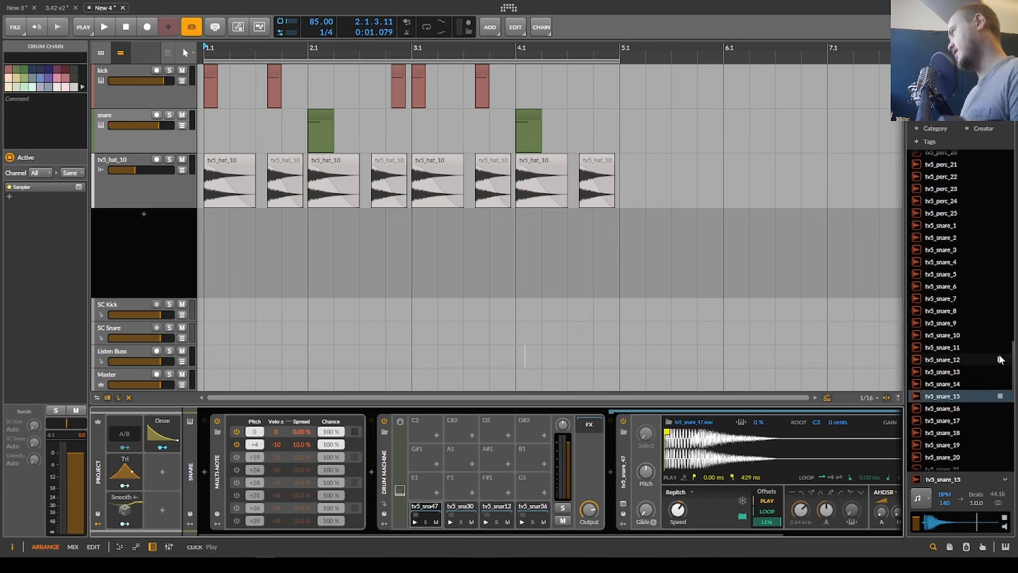
click(1000, 358)
scroll(999, 359, up, 1)
click(1000, 361)
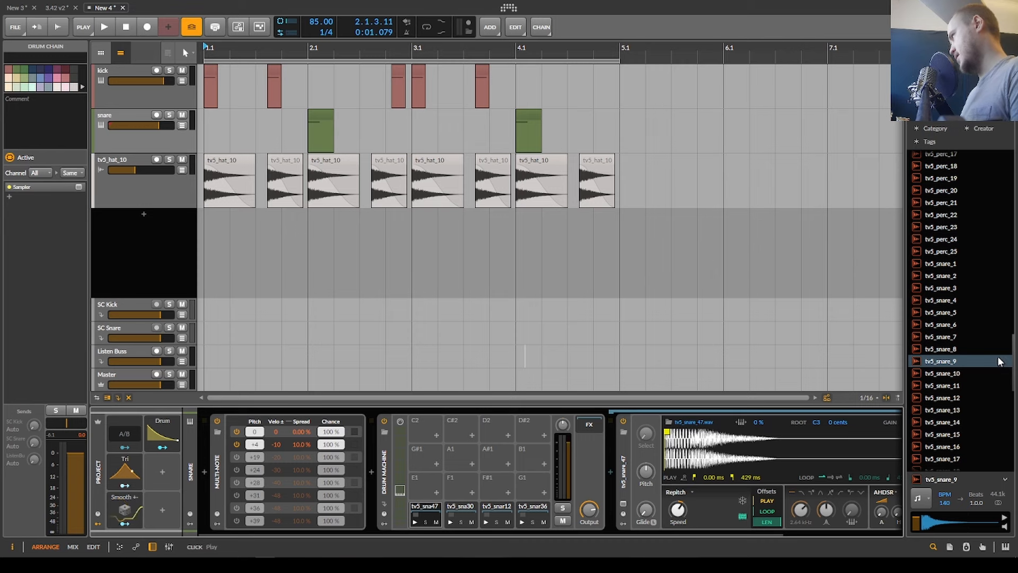
click(1000, 349)
click(999, 337)
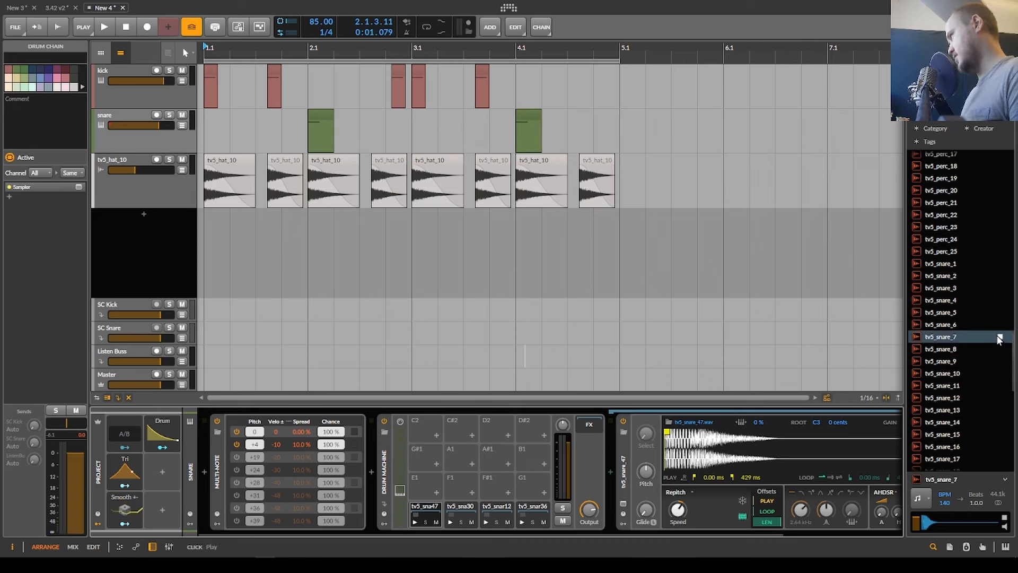
Load tv5_snare_8 onto the snare Drum Machine's E1 pad and play the beat with the layer.
drag(999, 352, 438, 481)
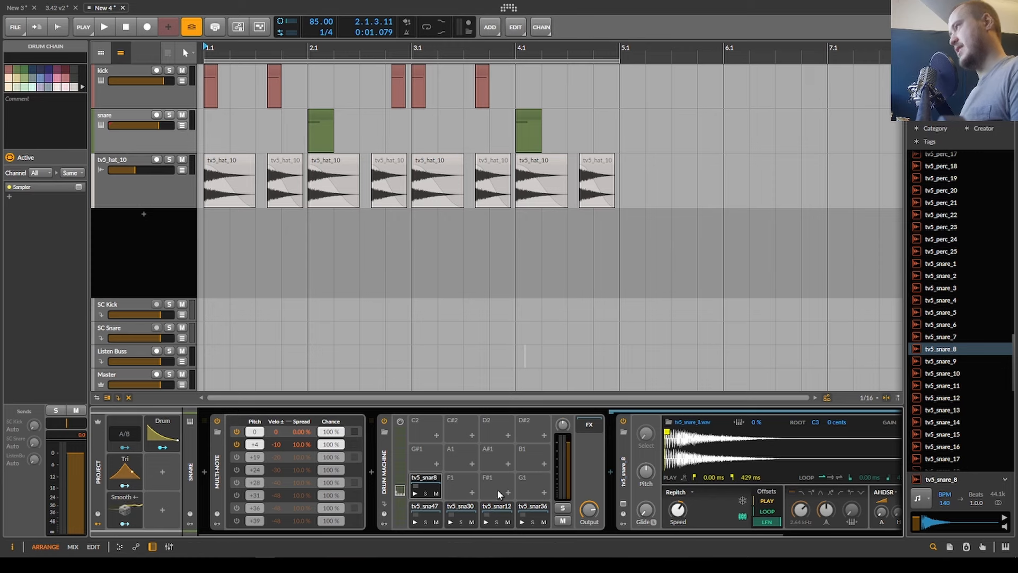
scroll(719, 496, right, 3)
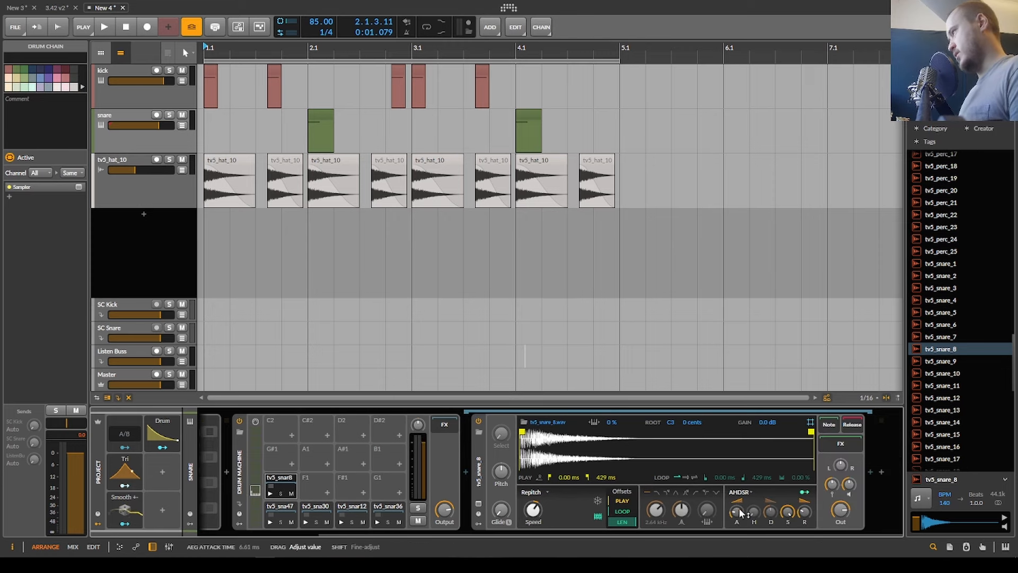
key(space)
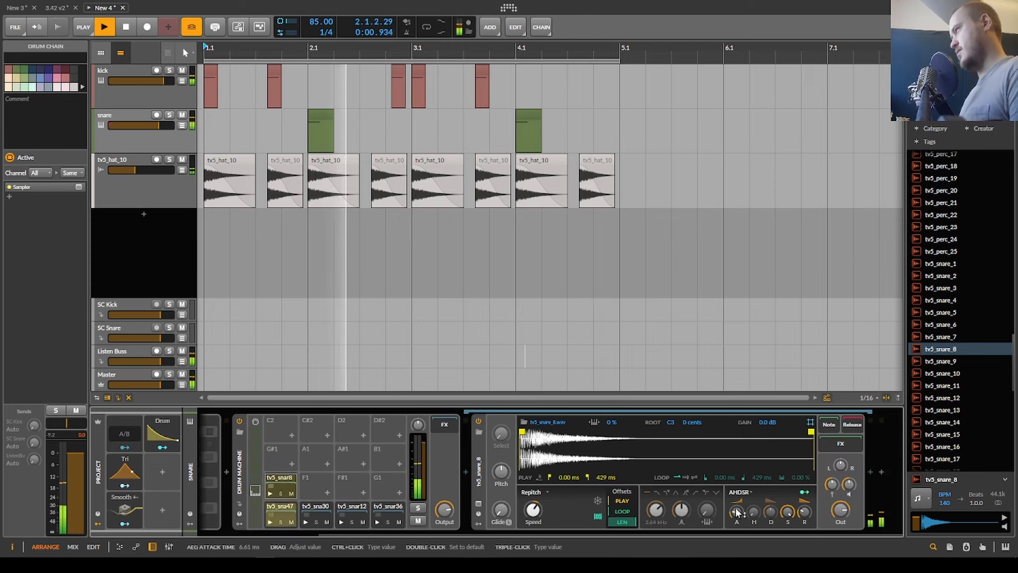
key(space)
key(space)
scroll(332, 499, left, 1)
scroll(331, 497, left, 1)
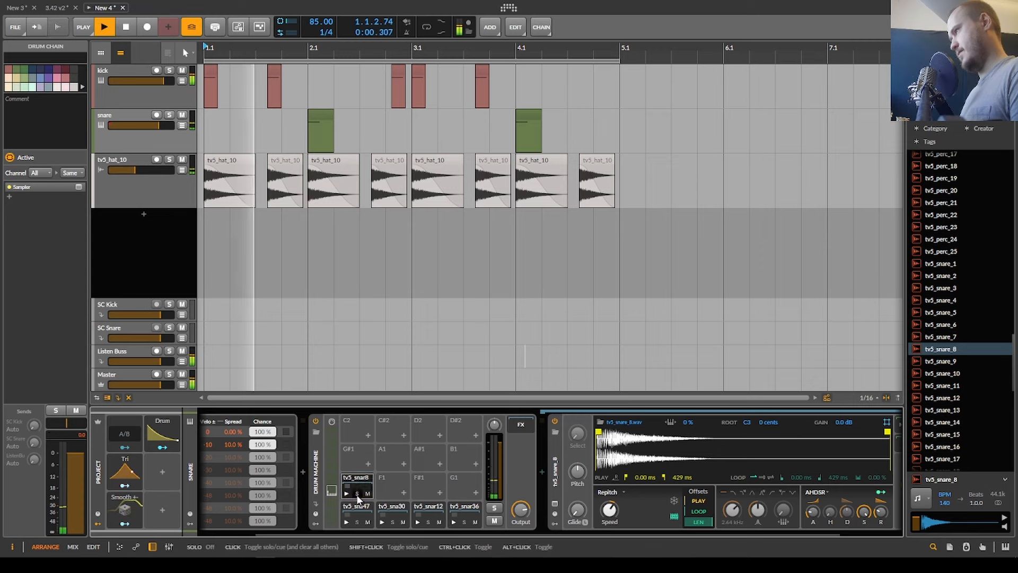
Solo the tv5_snare_8 pad and replay the beat to hear that layer alone.
click(357, 494)
key(space)
scroll(358, 498, right, 2)
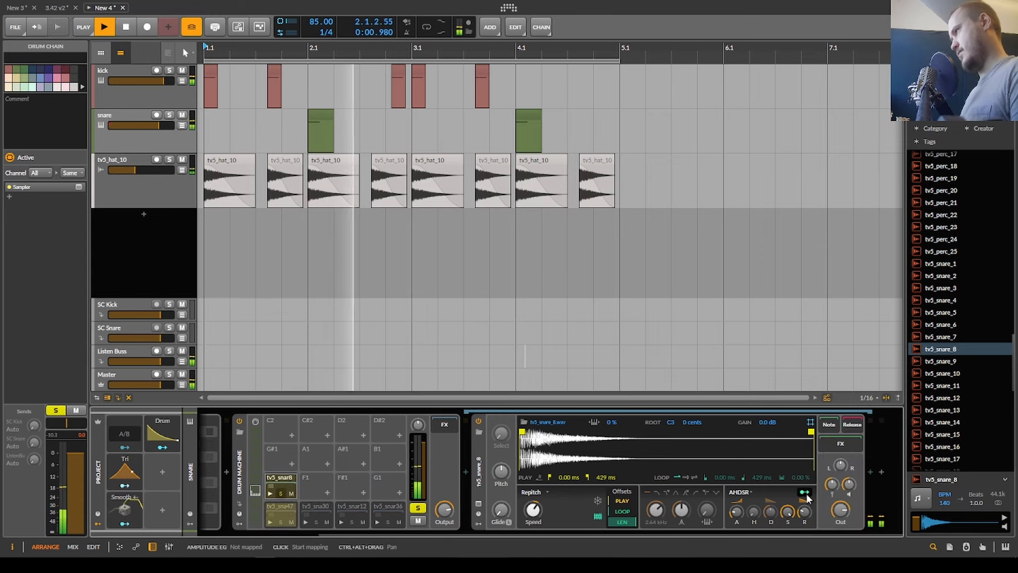
key(space)
key(space)
key(space)
Insert EQ-2 after the tv5_snare_8 sampler and set its low cut to about 690 Hz during playback.
click(869, 473)
text(eq)
key(Down)
key(Down)
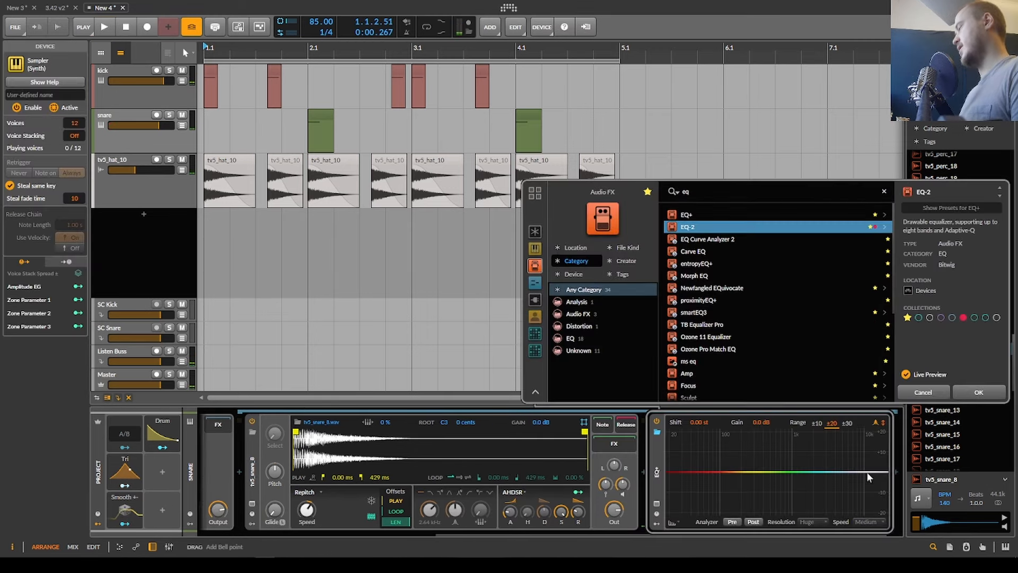
key(Return)
key(space)
mouse_move(808, 453)
mouse_down()
mouse_move(831, 437)
mouse_move(823, 450)
mouse_up()
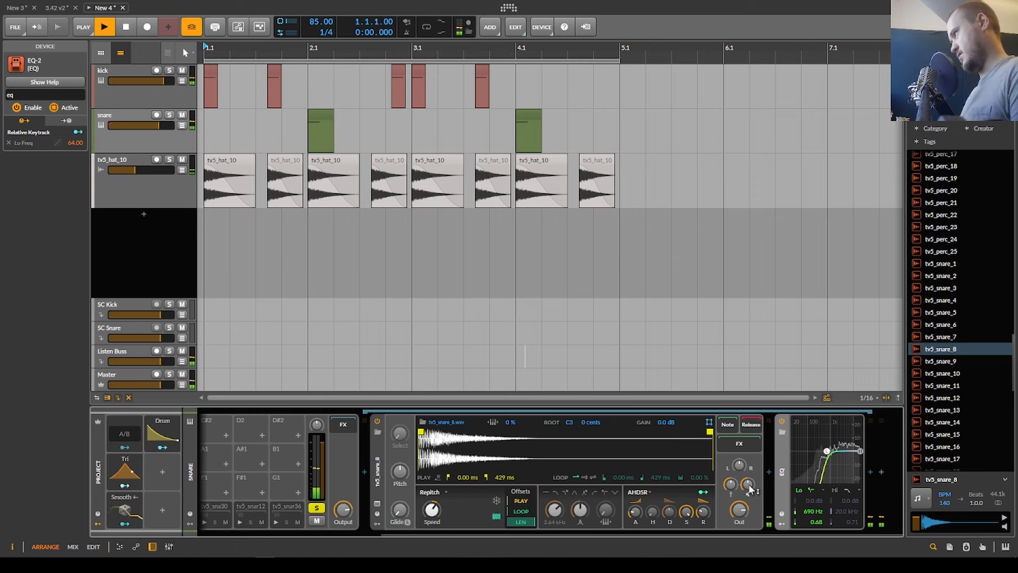
Raise the tv5_snare_8 sampler's voice gain, clear the pad's solo and replay the layered snare.
drag(738, 465, 738, 454)
key(space)
scroll(666, 494, up, 4)
key(space)
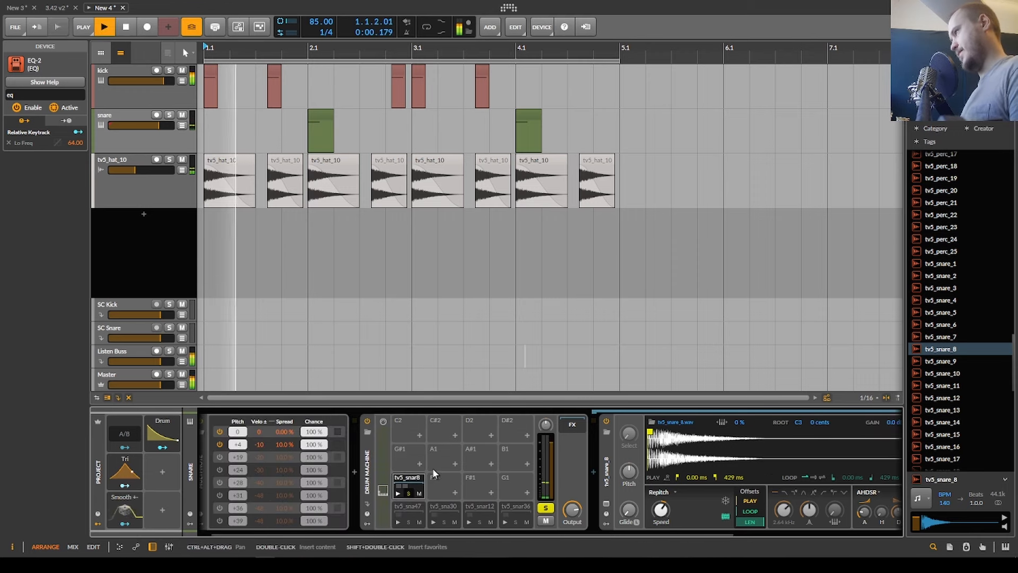
click(410, 492)
key(space)
key(space)
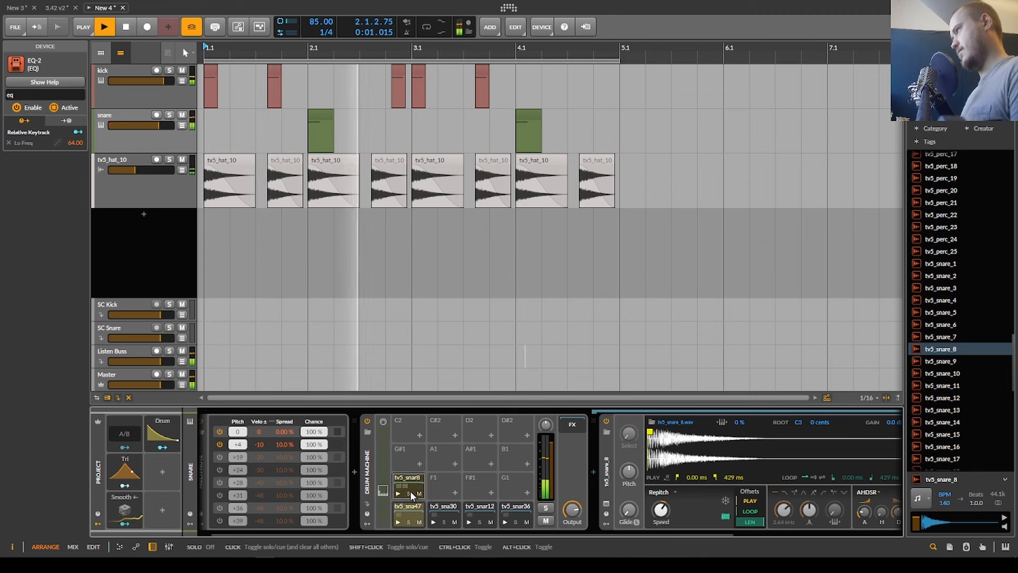
key(space)
key(space)
Mute and unmute the tv5_snare_8 pad while replaying the beat to compare the snare with and without it.
click(417, 493)
key(space)
key(space)
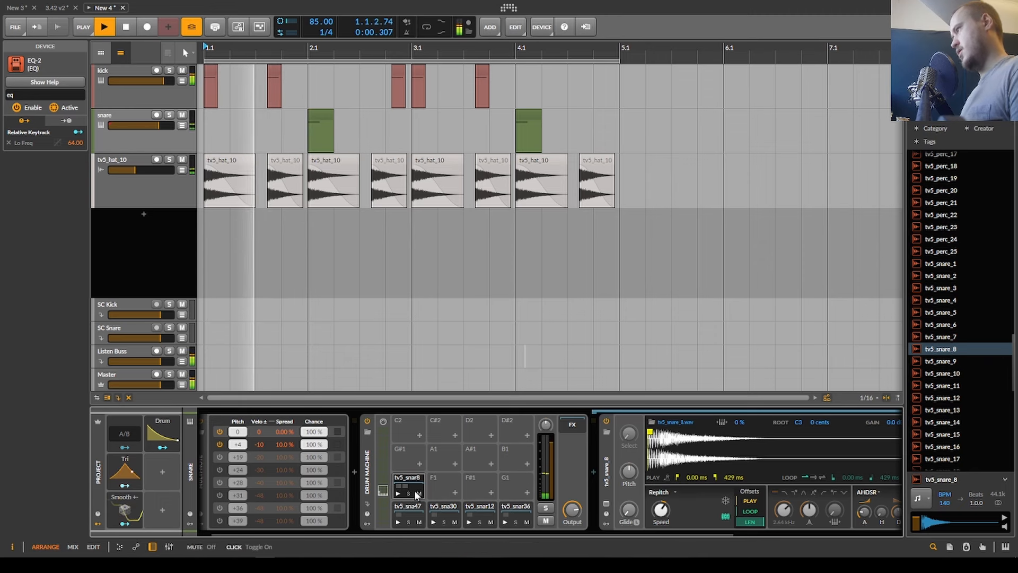
click(415, 491)
scroll(371, 488, up, 1)
key(space)
Set the pitch offset of Multi-note's third note to +8 and enable that note.
triple_click(257, 456)
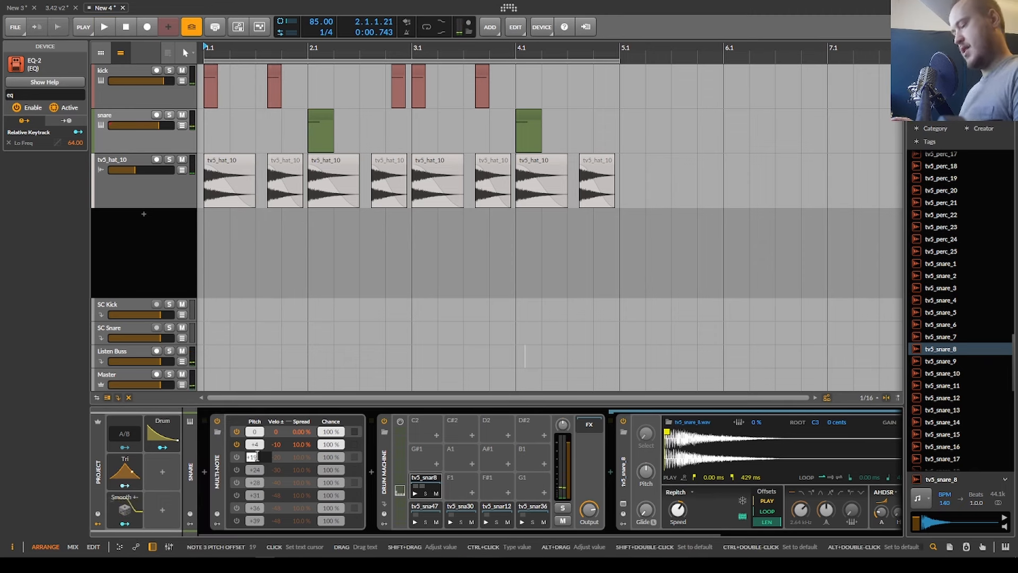
text(8)
key(Return)
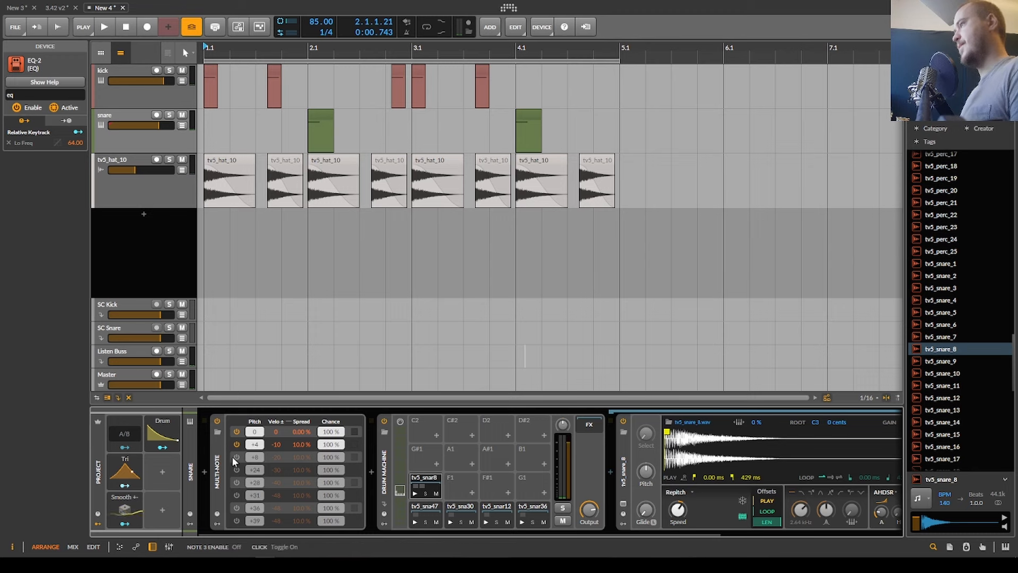
click(431, 478)
Find and preview tv5_hat_18, and load it onto the snare Drum Machine's G#1 pad.
scroll(988, 412, down, 5)
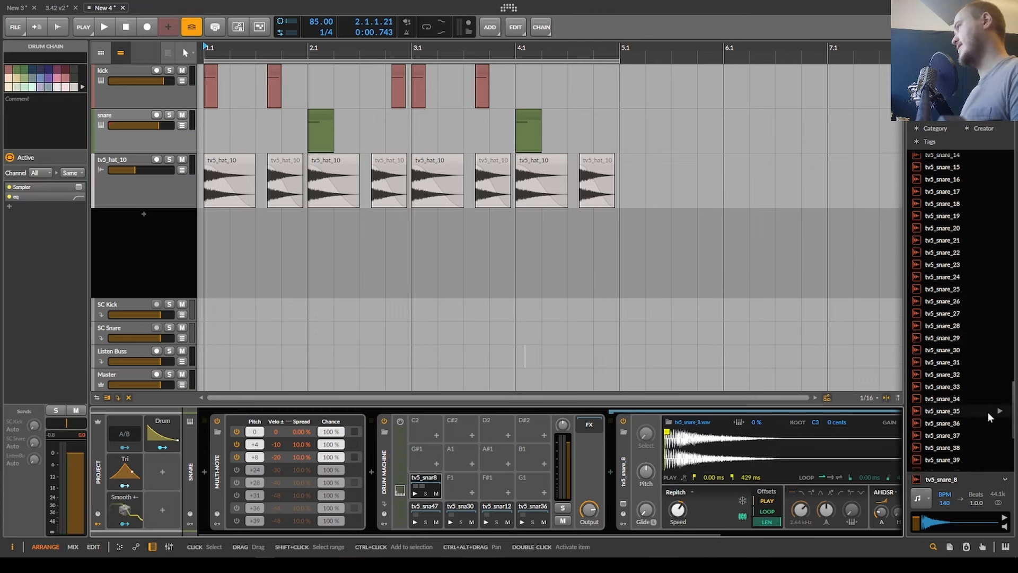
scroll(972, 353, up, 10)
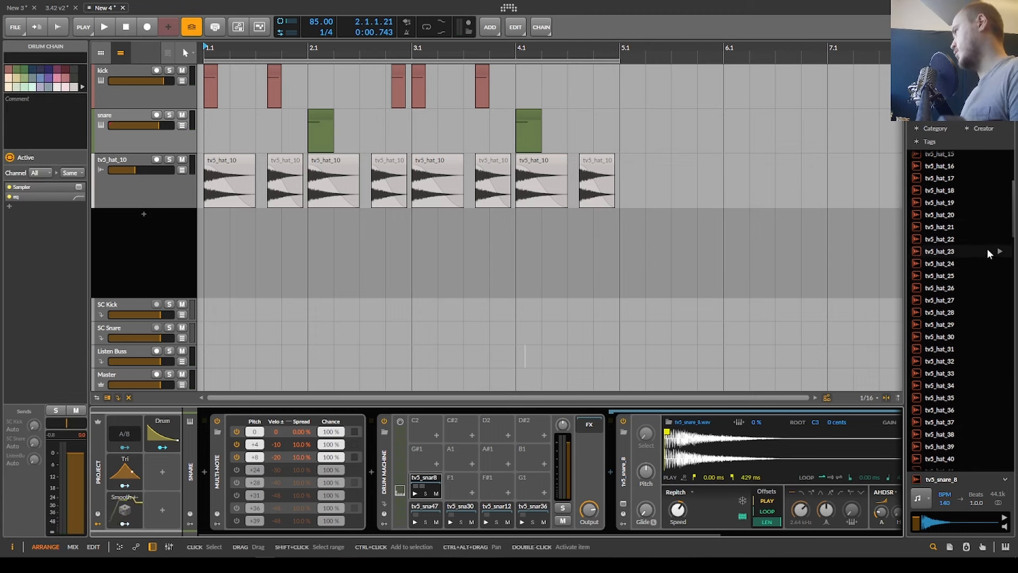
scroll(997, 268, up, 2)
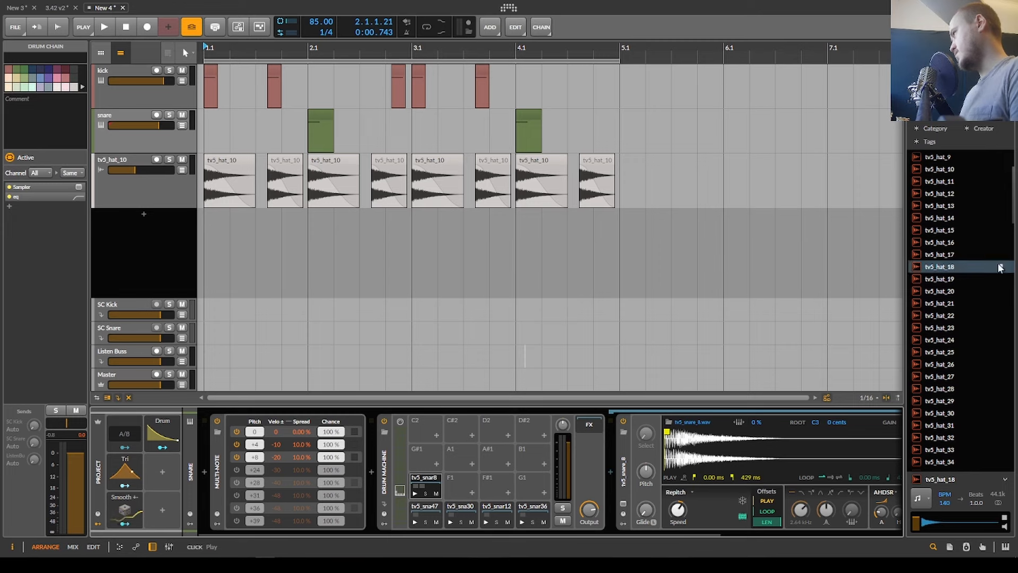
scroll(986, 281, up, 1)
click(966, 307)
drag(966, 311, 508, 438)
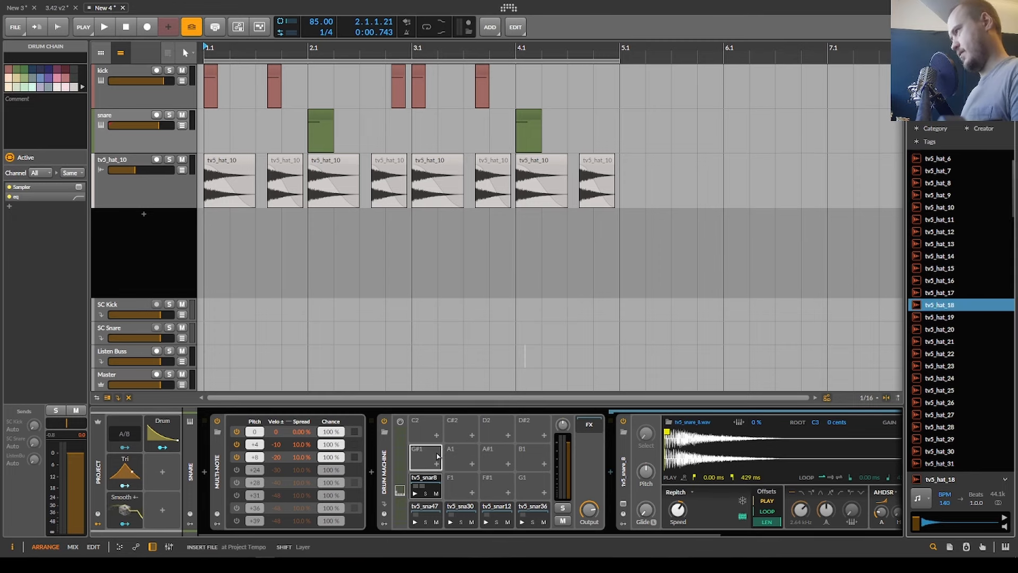
drag(437, 456, 438, 456)
Play the three-layer snare and adjust the tv5_hat_18 sampler's playback speed between replays.
key(space)
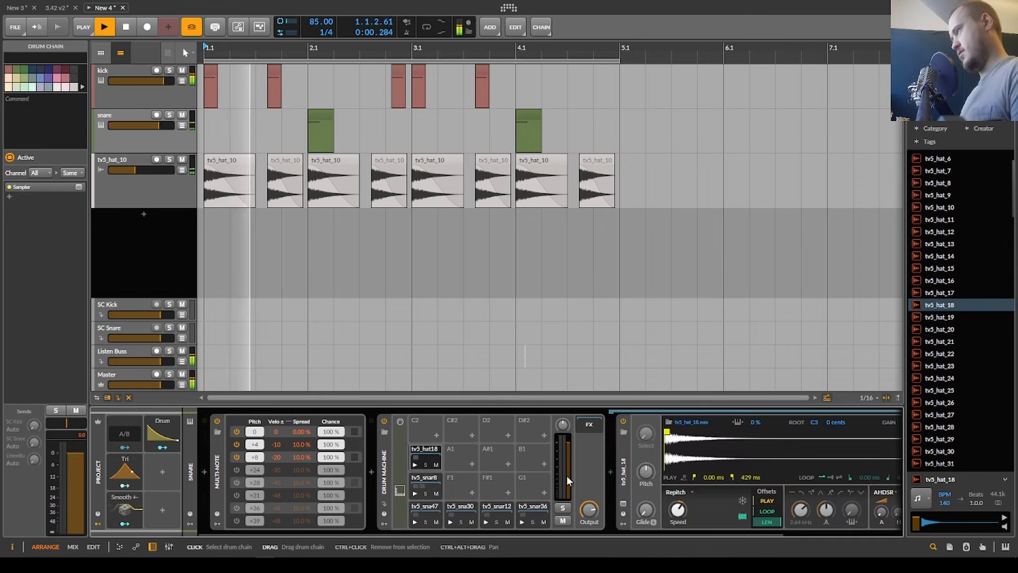
scroll(567, 480, right, 3)
key(space)
key(space)
key(space)
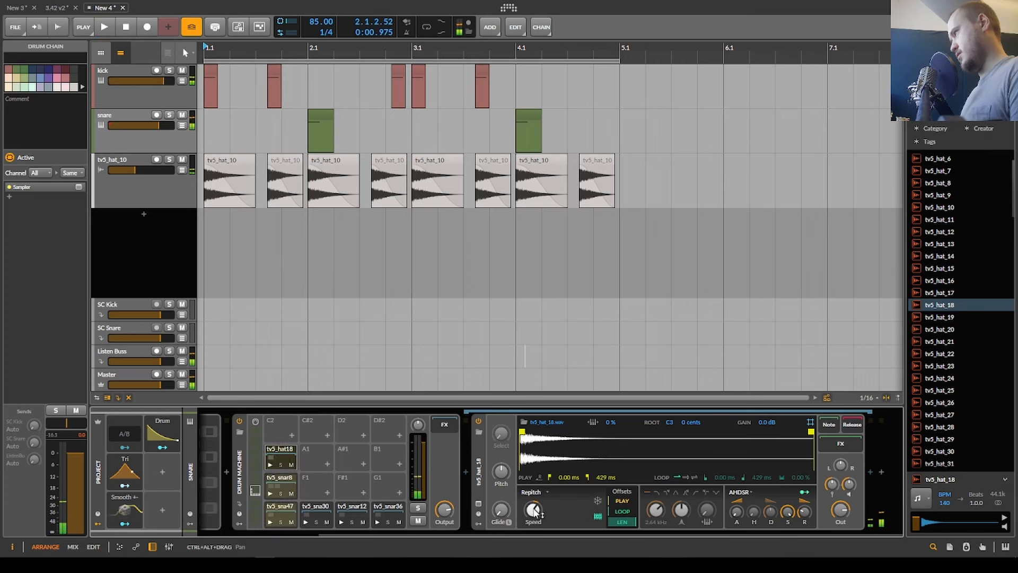
drag(534, 509, 534, 516)
key(space)
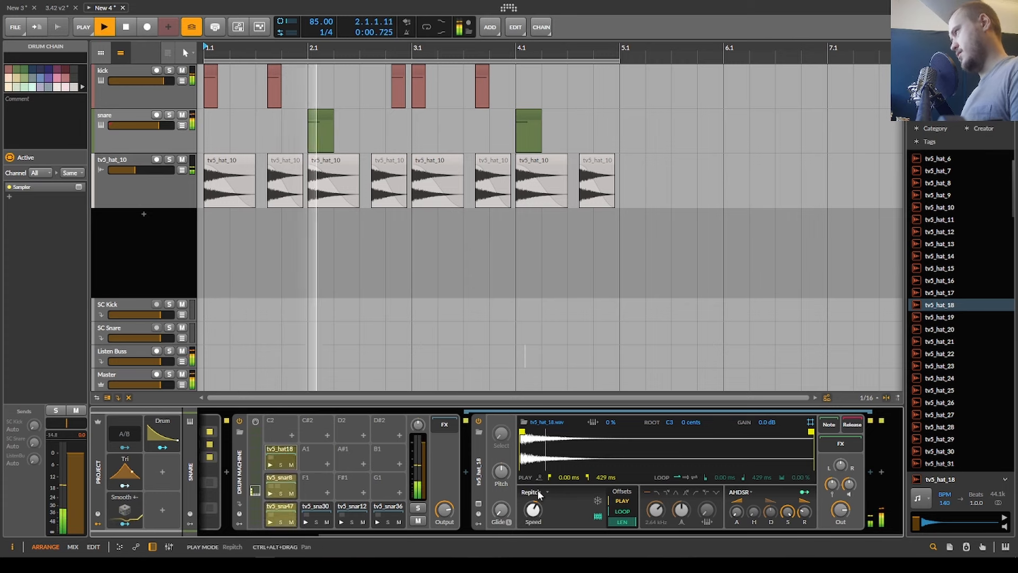
key(space)
key(space)
key(space)
Lengthen the release time of the tv5_hat_18 sampler's envelope and replay the beat.
key(space)
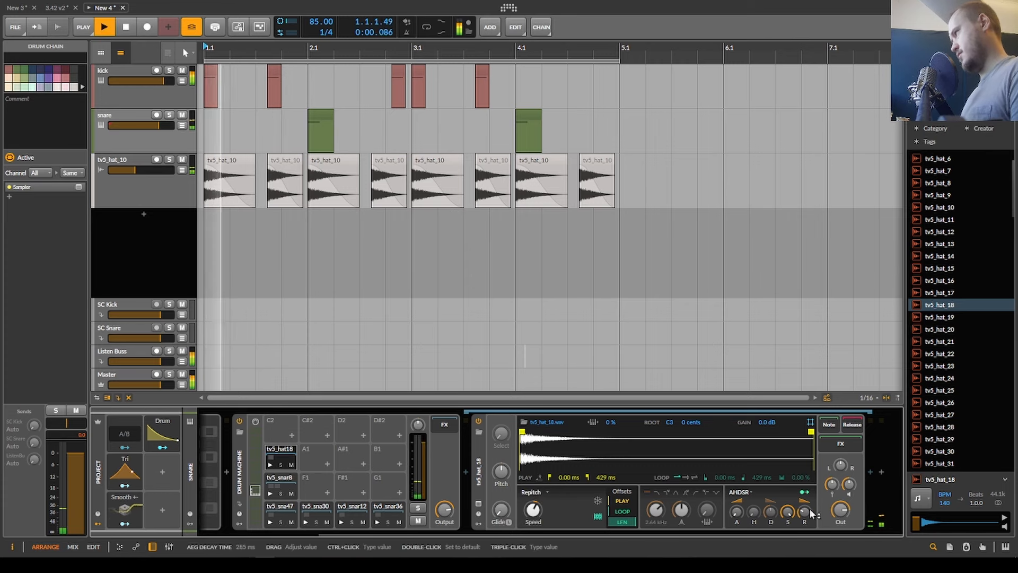
drag(805, 512, 804, 490)
key(space)
key(space)
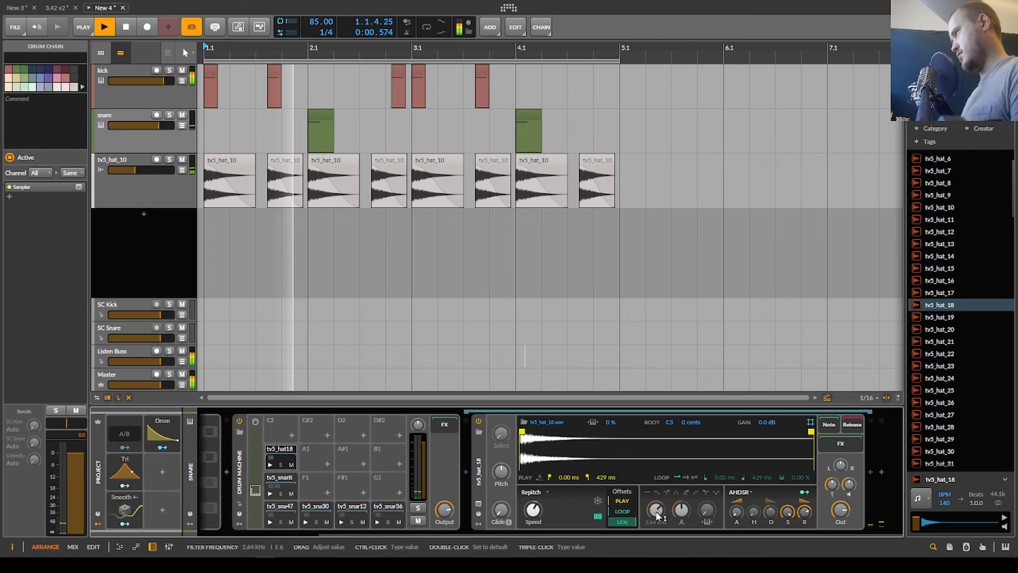
Try an attack time of about 240 ms on the tv5_hat_18 sampler's envelope while replaying the beat.
key(space)
drag(736, 512, 737, 490)
key(space)
key(space)
key(space)
key(space)
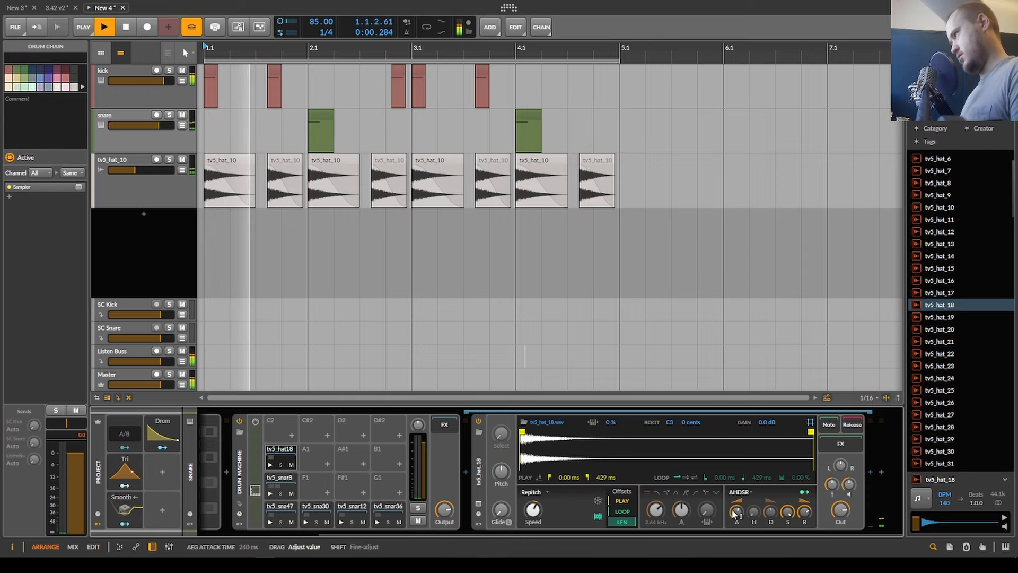
Solo the tv5_hat_18 pad and set its sampler's envelope attack time to about 7.59 ms while replaying.
key(space)
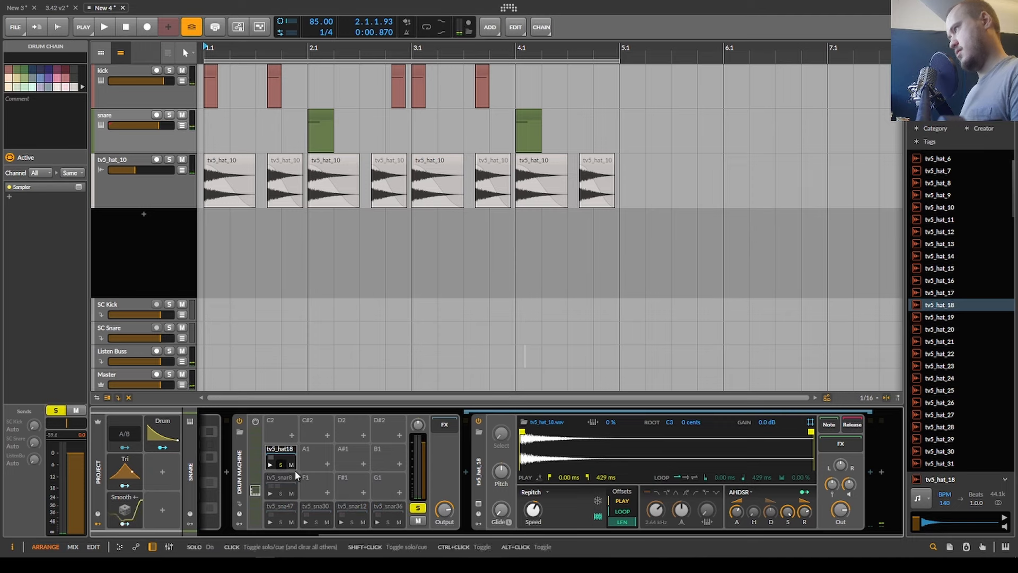
key(space)
key(space)
key(space)
click(751, 509)
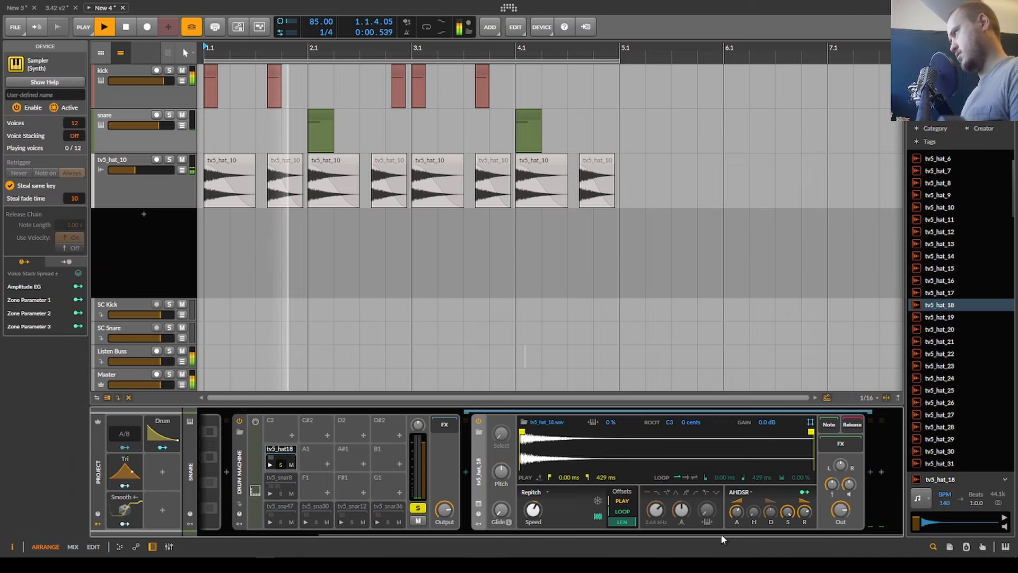
drag(736, 511, 736, 530)
key(space)
key(space)
key(space)
key(space)
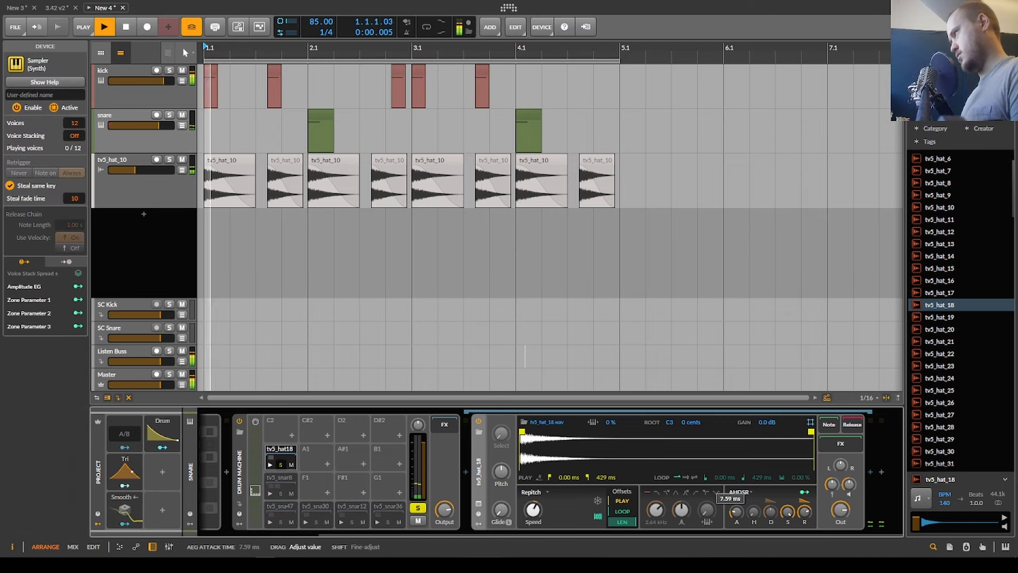
key(space)
Raise the tv5_hat_18 sampler's voice gain to about +9.5 dB, clear the pad's solo and replay the beat.
key(space)
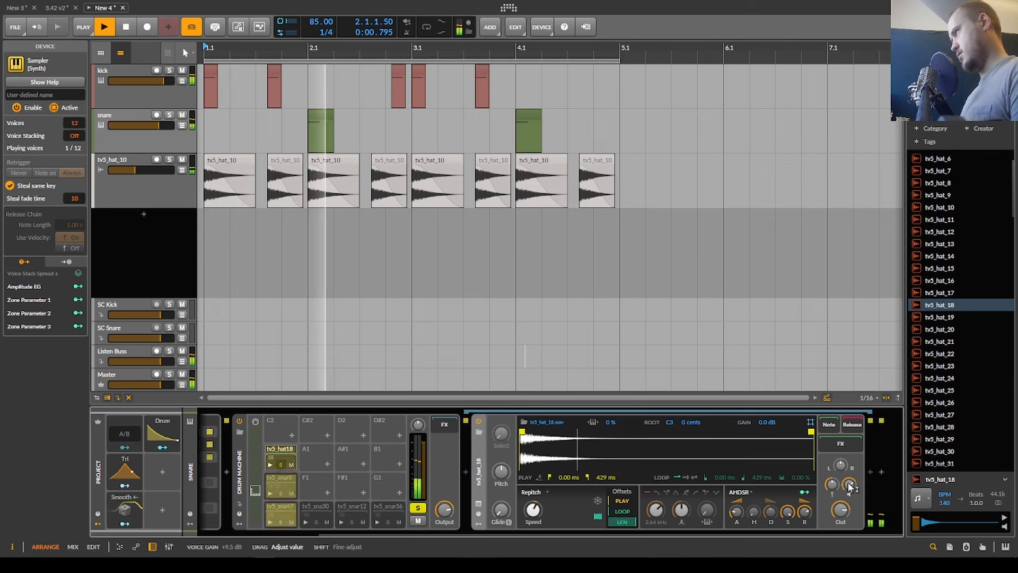
key(space)
scroll(449, 465, left, 3)
click(423, 465)
key(space)
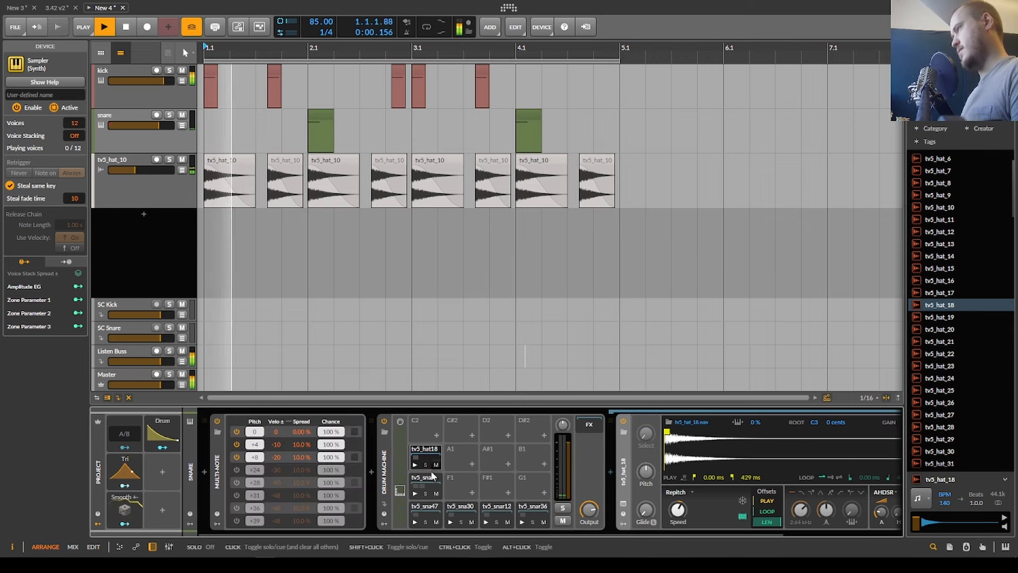
key(space)
key(space)
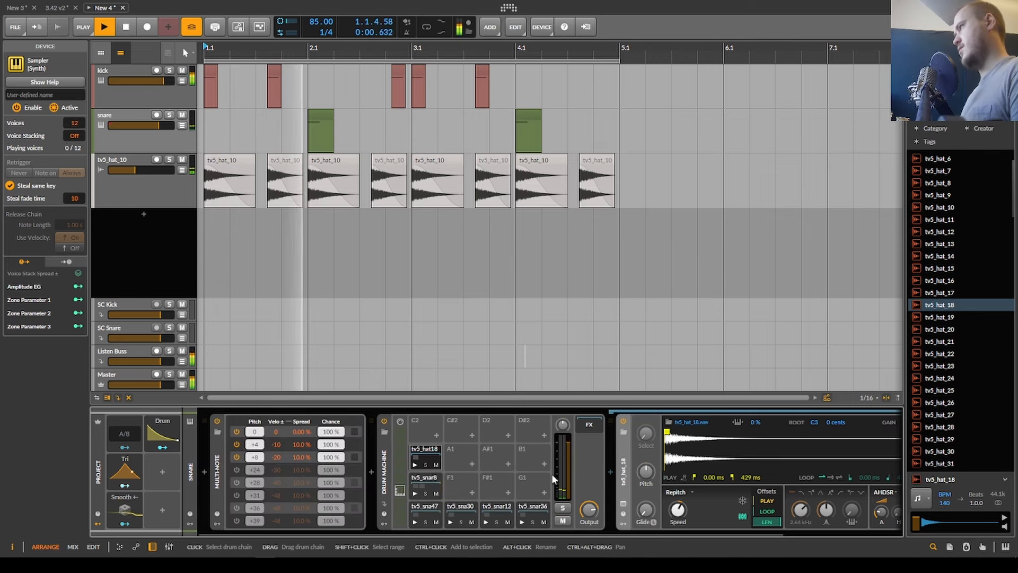
key(space)
key(space)
Show the snare Drum Machine's FX chain and look at the kick track's devices.
click(432, 510)
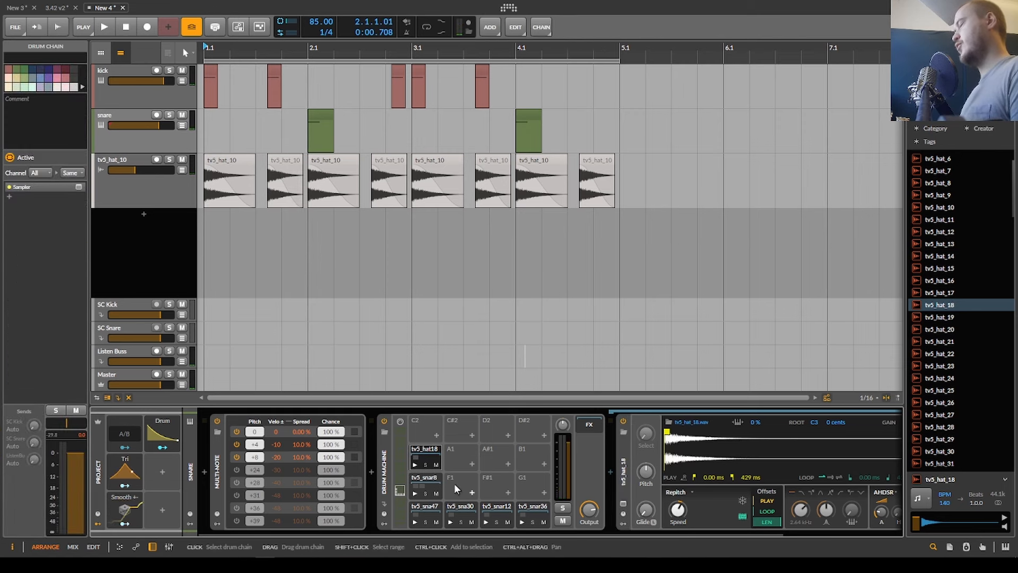
click(591, 425)
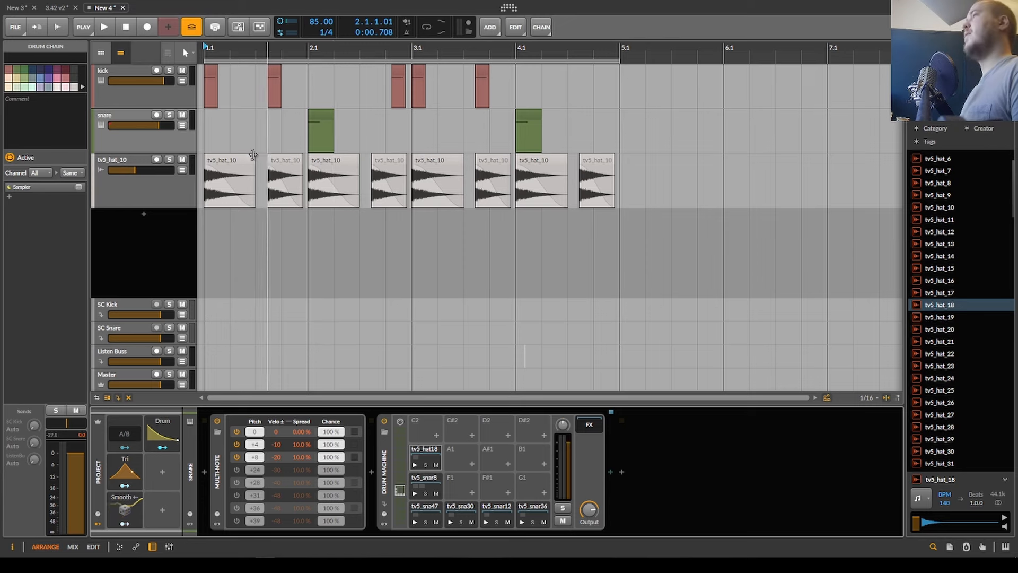
click(119, 96)
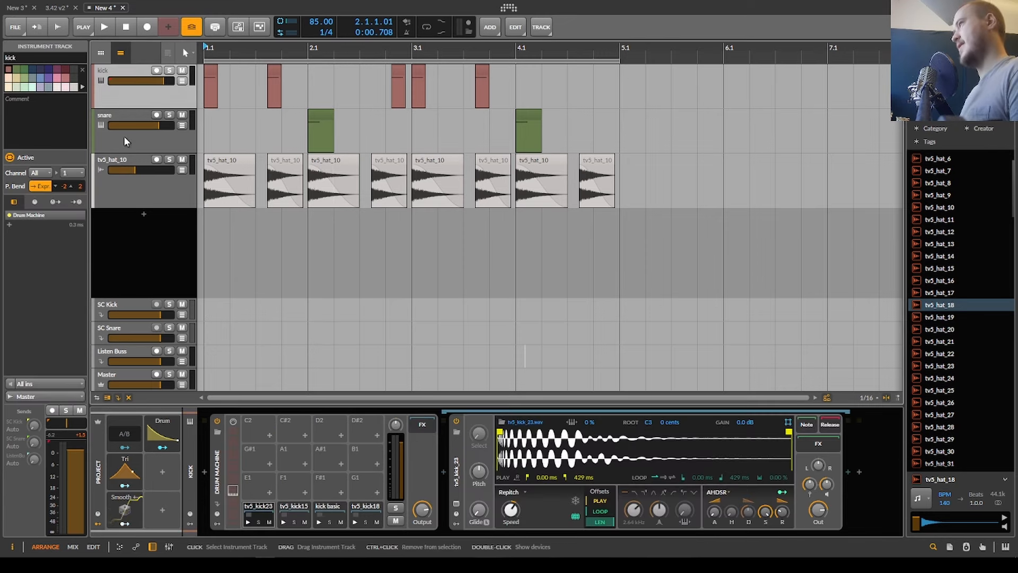
Select the snare track and its first clip, which starts at 2.1.
click(126, 141)
scroll(299, 145, up, 3)
click(318, 115)
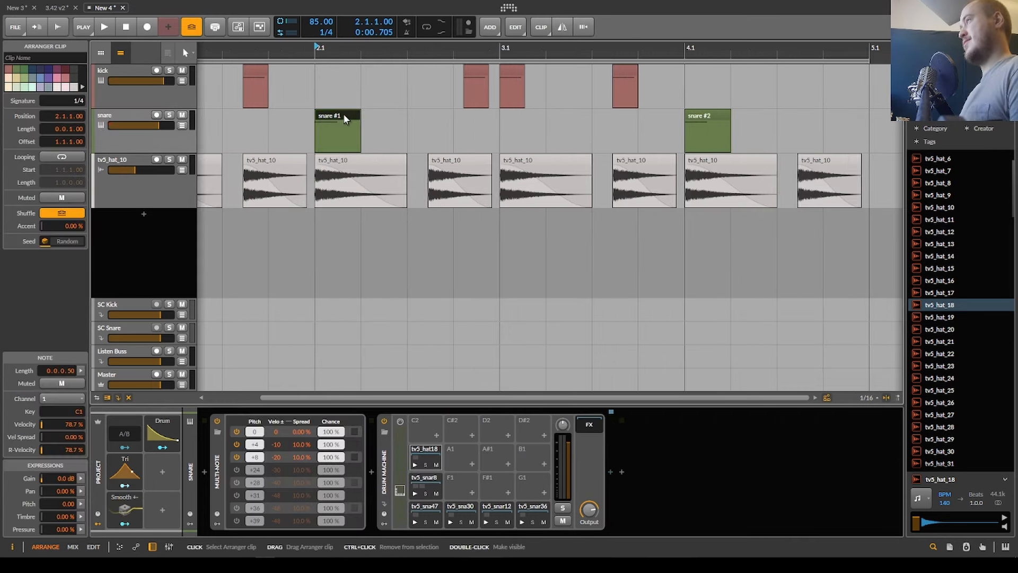
drag(343, 113, 418, 118)
key(ctrl+z)
scroll(466, 159, left, 2)
scroll(358, 161, down, 2)
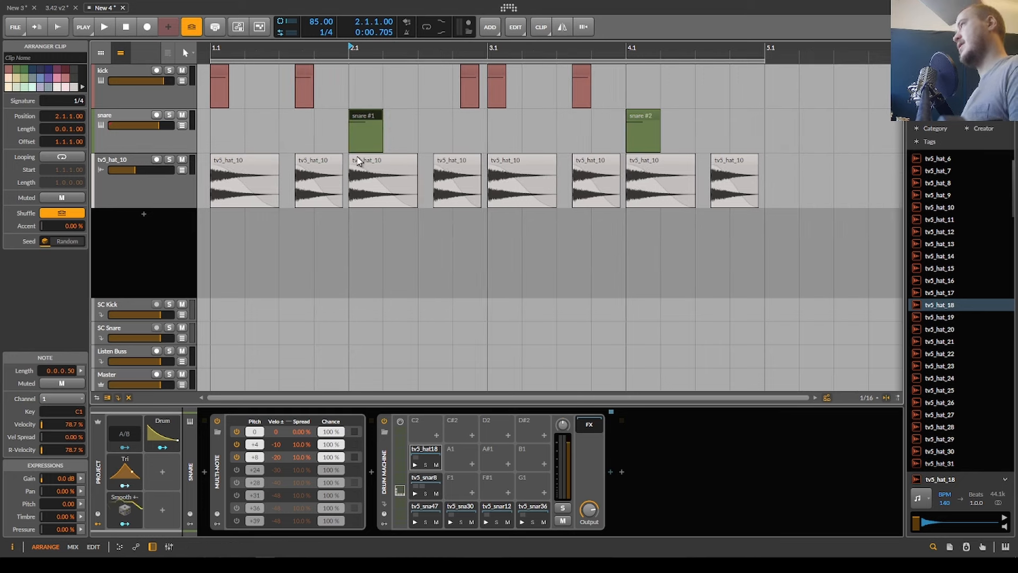
Inspect the kick and snare tracks' devices, and show the internal returns of the snare track's Drum Machine.
click(162, 102)
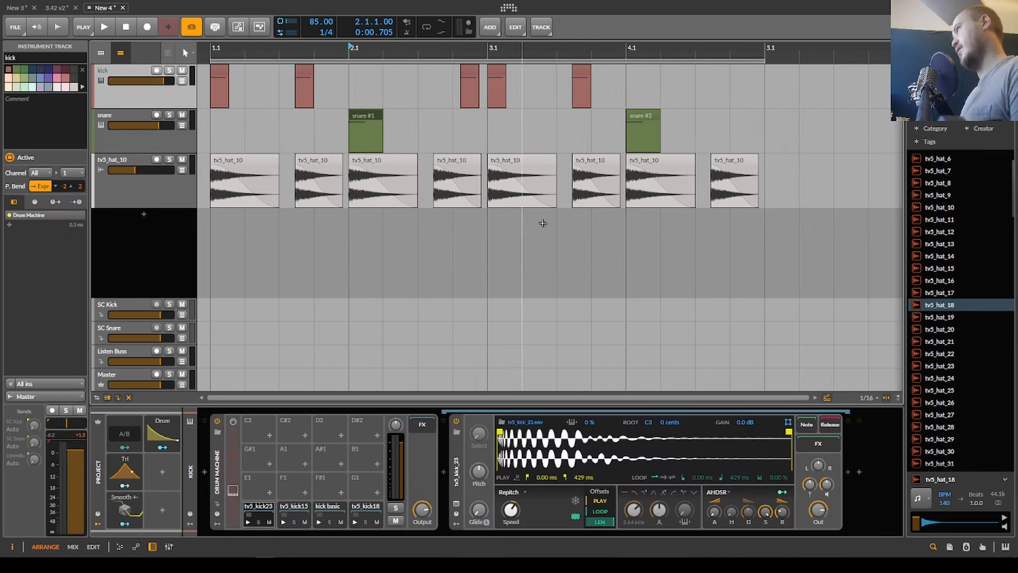
click(157, 147)
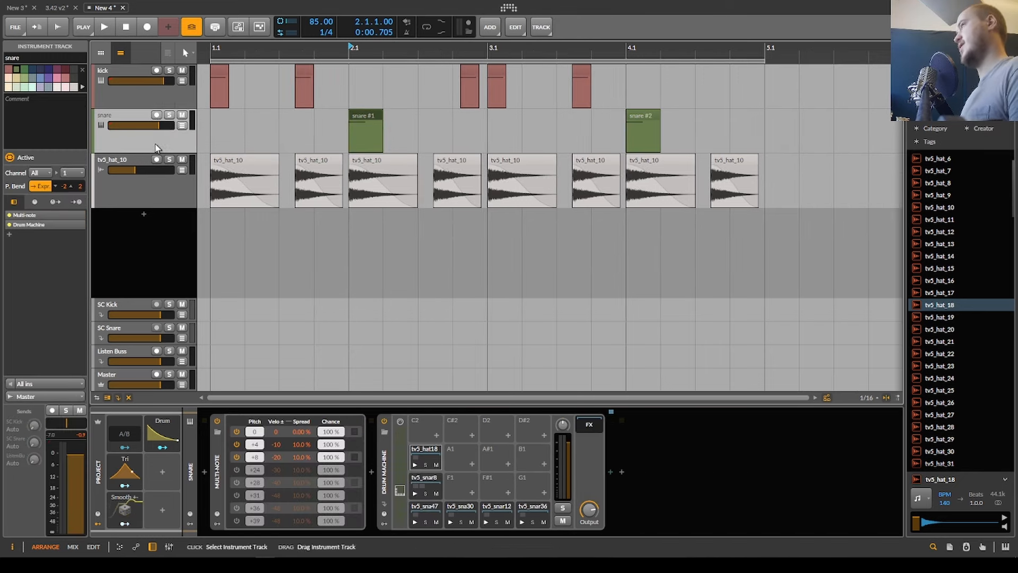
click(153, 96)
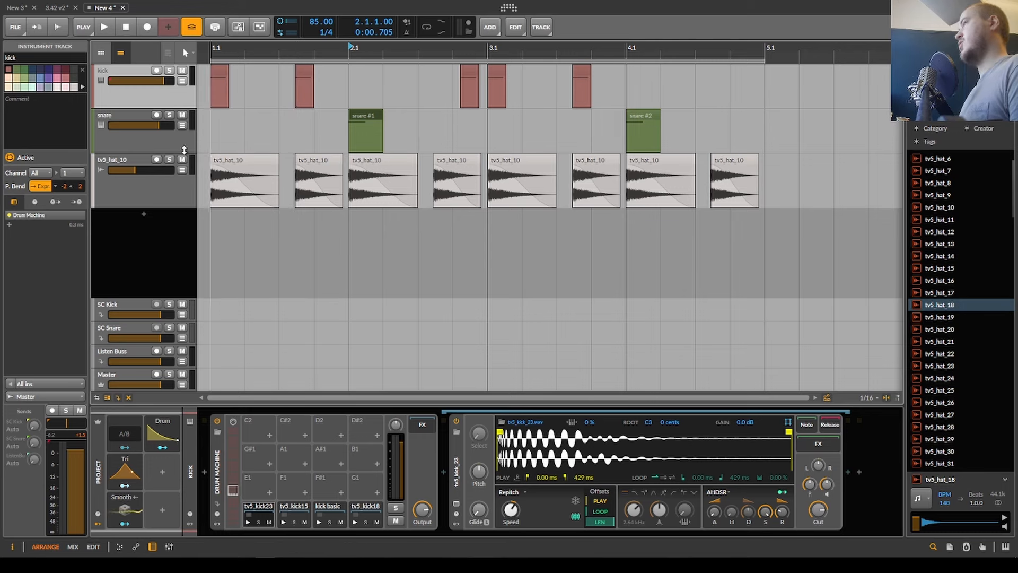
click(166, 197)
click(173, 146)
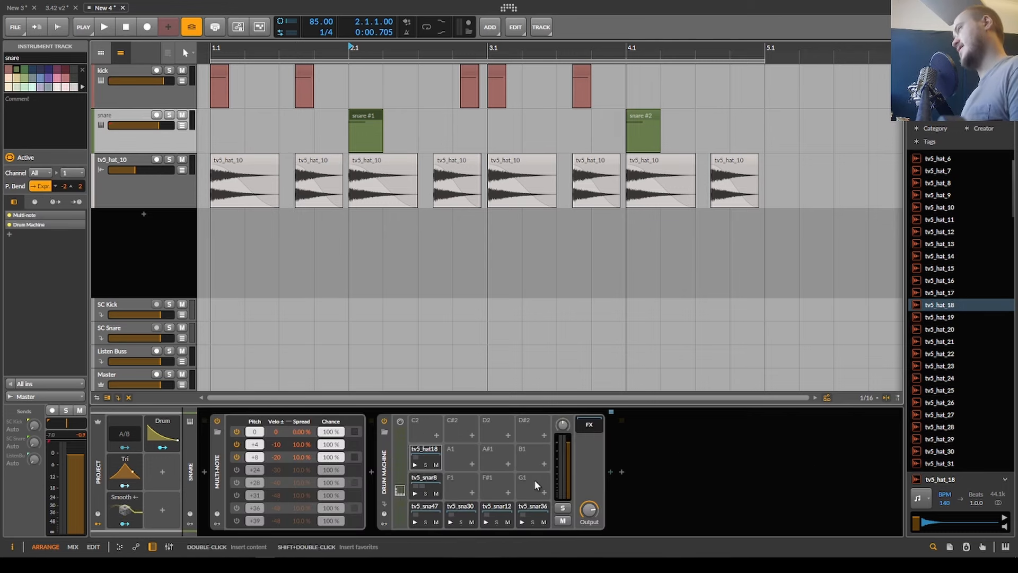
click(384, 505)
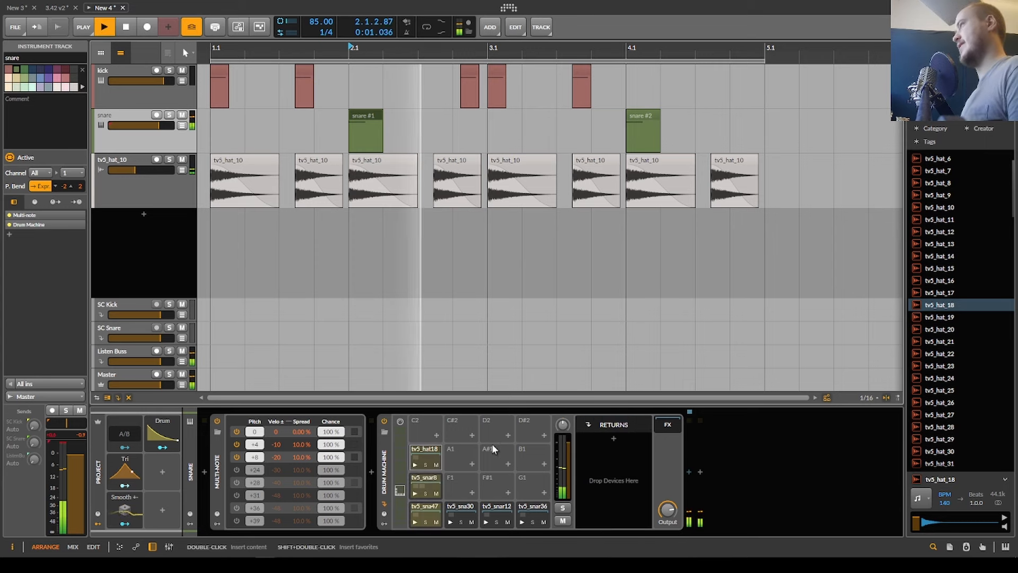
Audition the tv5_snare_8 pad in the Drum Machine and lower its volume to -3.7 dB.
click(422, 476)
key(space)
key(space)
key(space)
key(space)
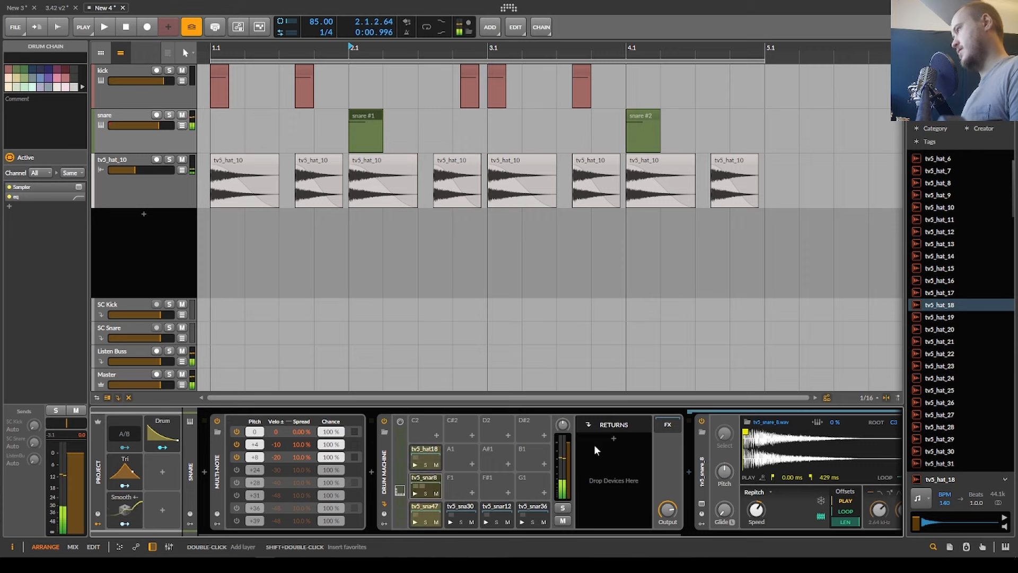
drag(568, 450, 567, 465)
key(space)
key(space)
key(space)
key(space)
key(space)
key(space)
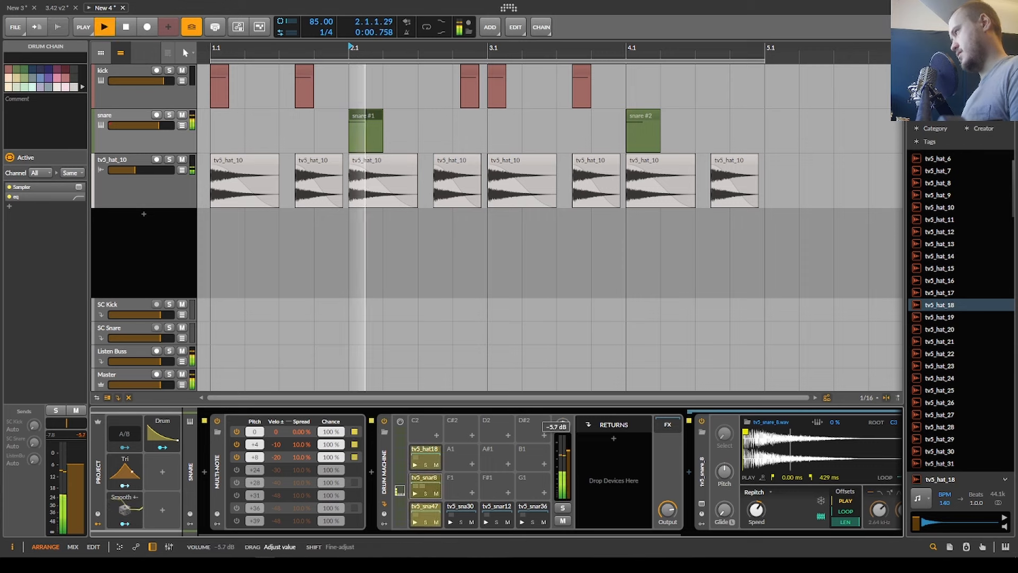
Add a Moodal return to the Drum Machine and close the plug-in window.
click(612, 440)
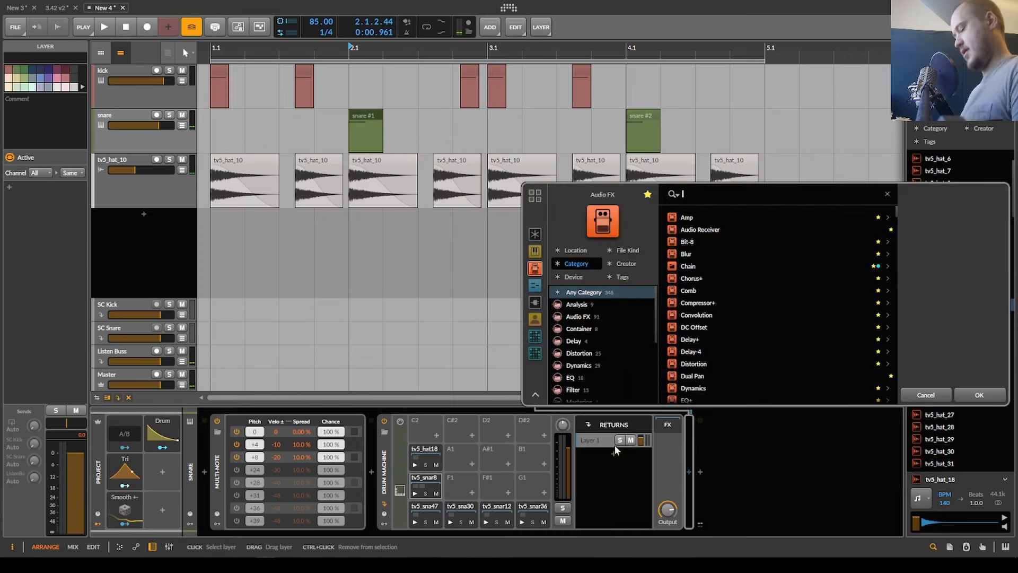
text(mood)
key(Return)
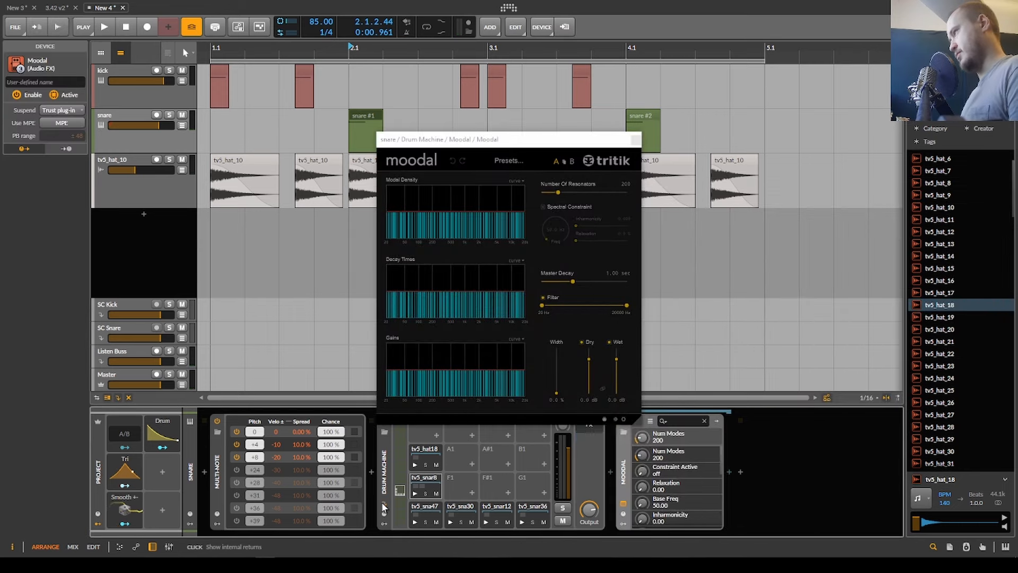
click(637, 139)
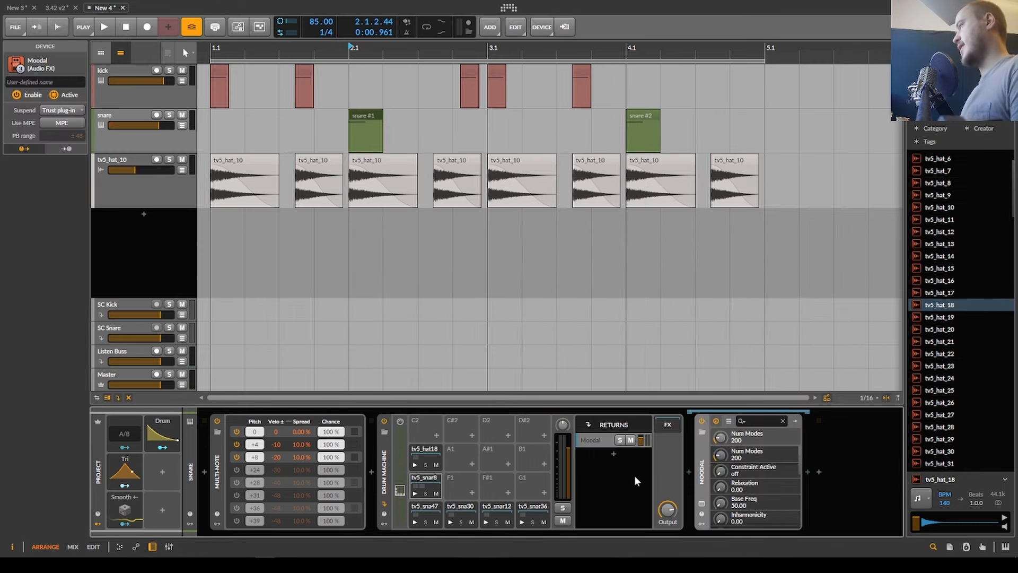
click(587, 441)
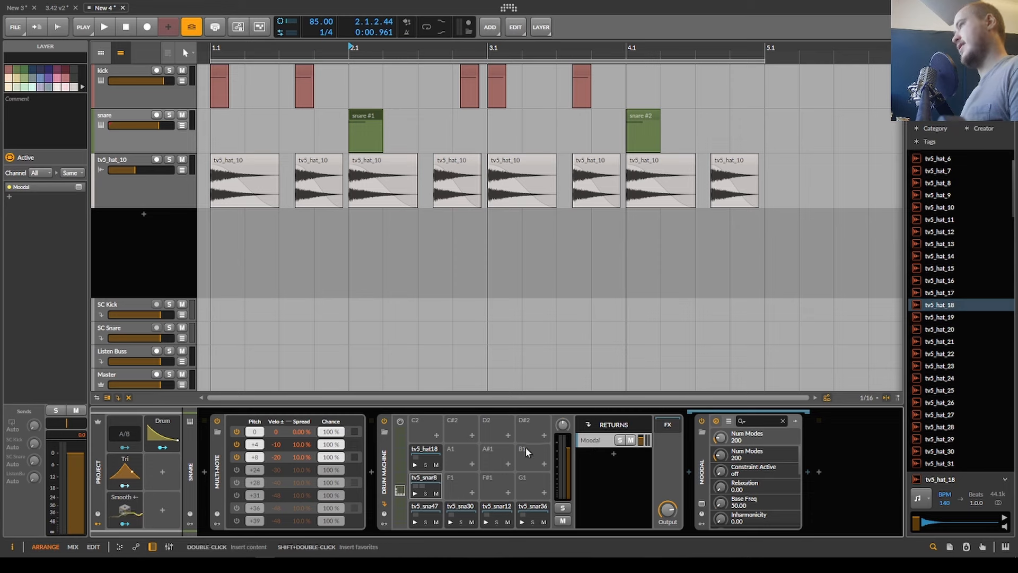
Raise the tv5_snare_47 pad's send to the Moodal return, and look at the tv5_snare_8 pad's chain.
click(430, 486)
click(425, 508)
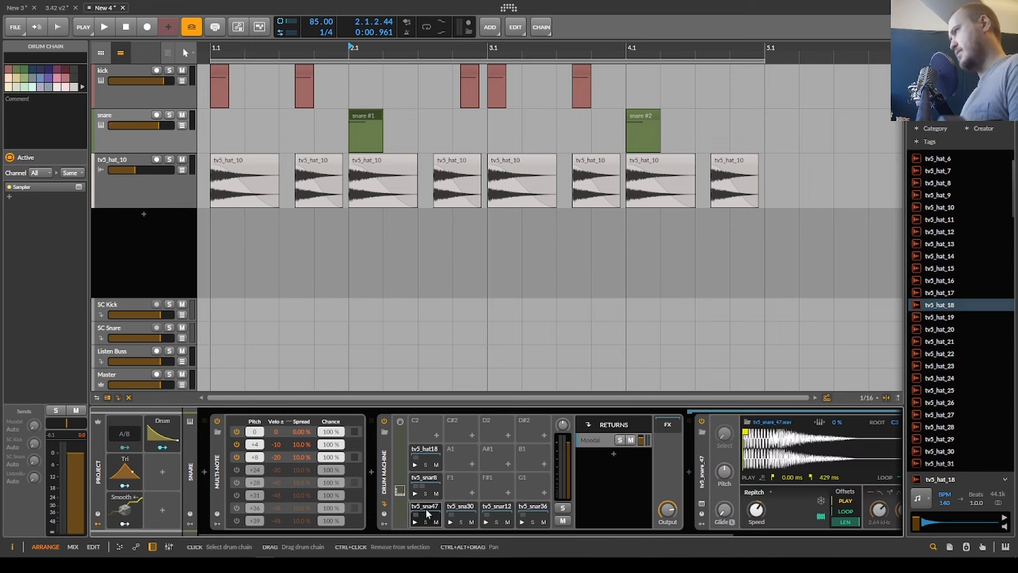
click(15, 473)
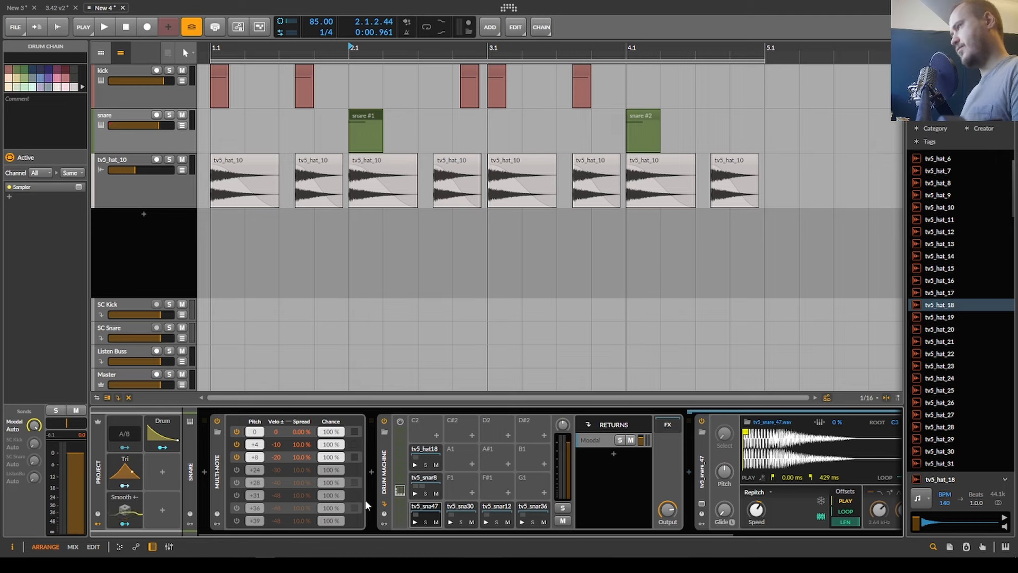
click(417, 484)
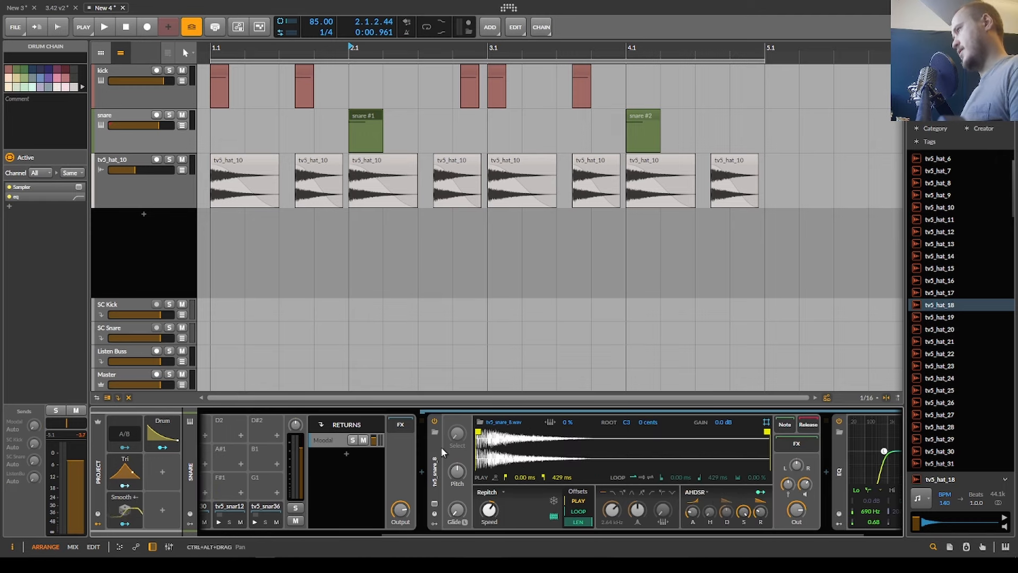
Solo the Moodal return and set Moodal's dry level to -inf.
click(339, 437)
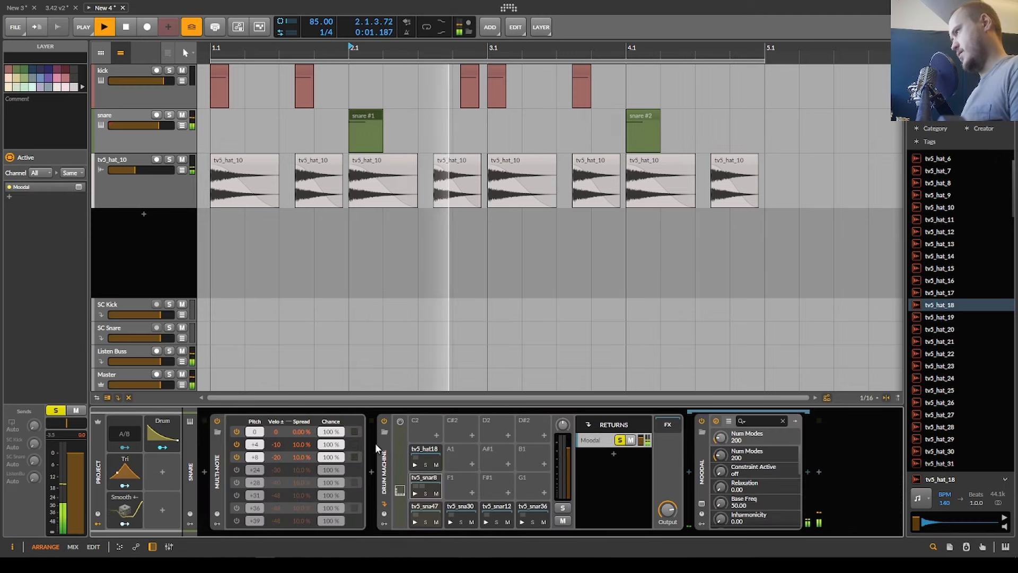
click(702, 503)
drag(588, 361, 613, 441)
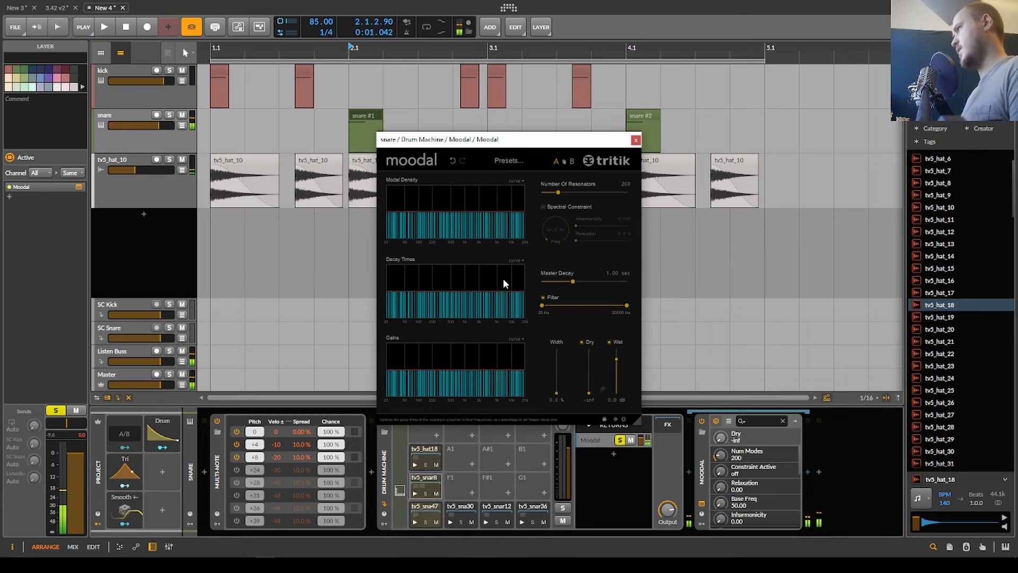
Thin Moodal's low-end modal density, raise its low filter cutoff, and set master decay to 0.23 sec and wet level to 7.5 dB.
drag(448, 209, 425, 271)
key(space)
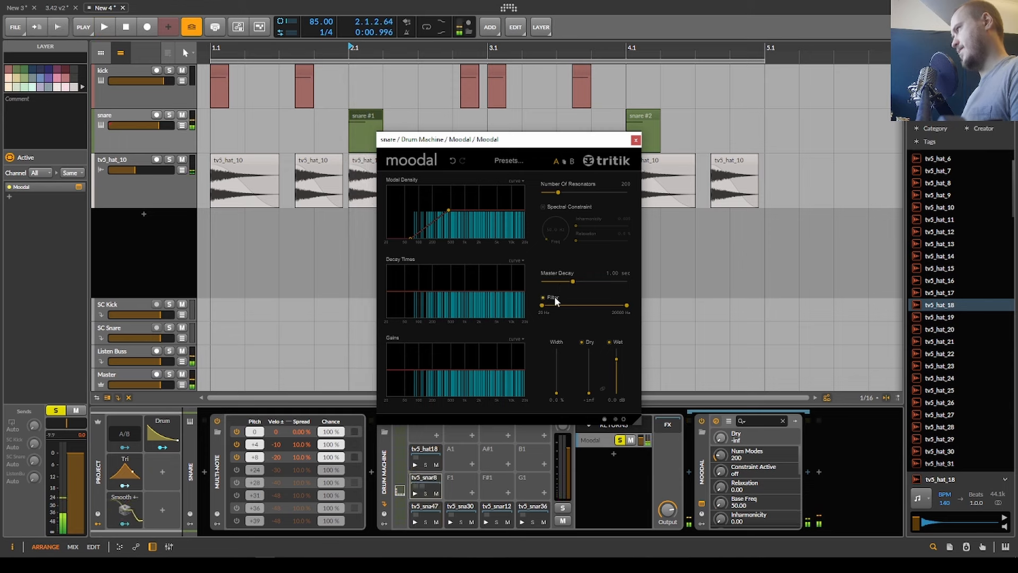
drag(542, 306, 555, 283)
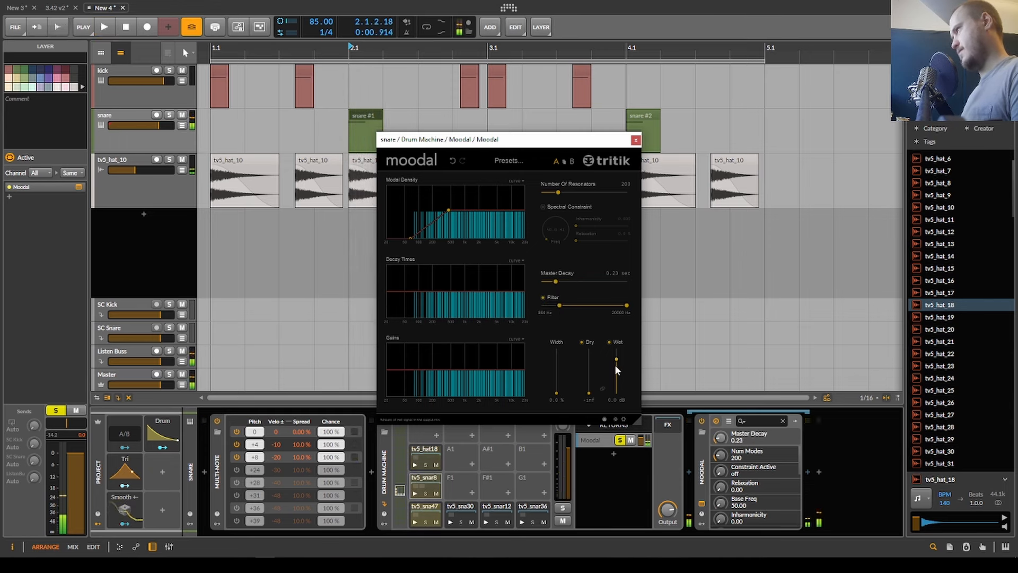
drag(615, 365, 619, 351)
drag(618, 356, 617, 350)
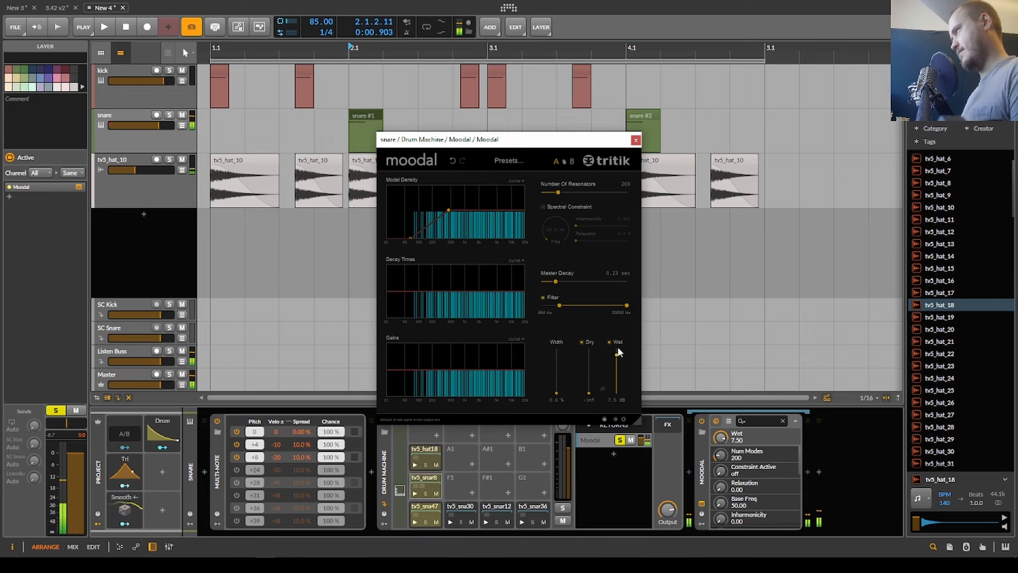
Close the Moodal window, unsolo its return and lower the return's volume to about -2.4 dB.
click(635, 140)
click(620, 440)
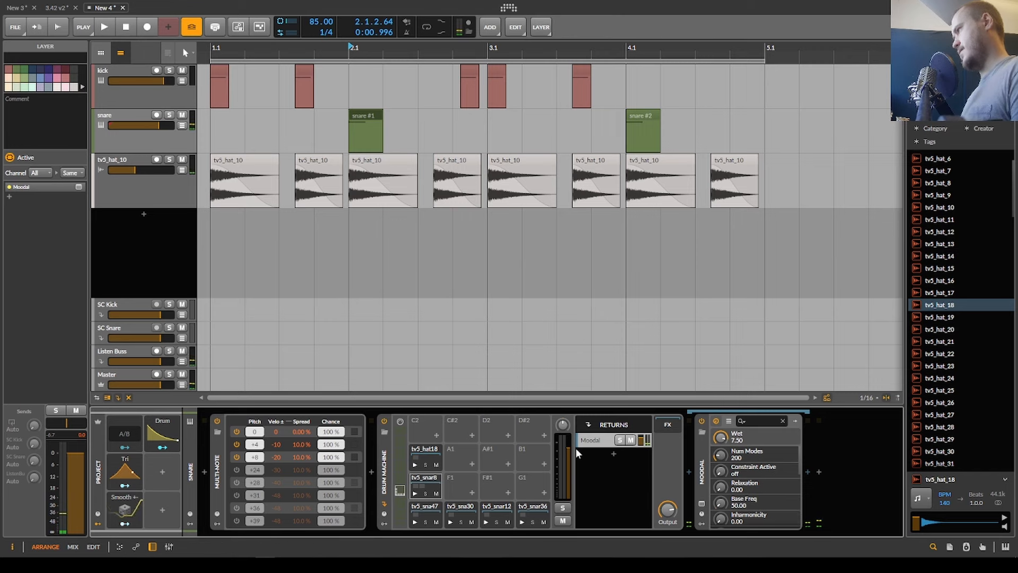
drag(643, 440, 643, 454)
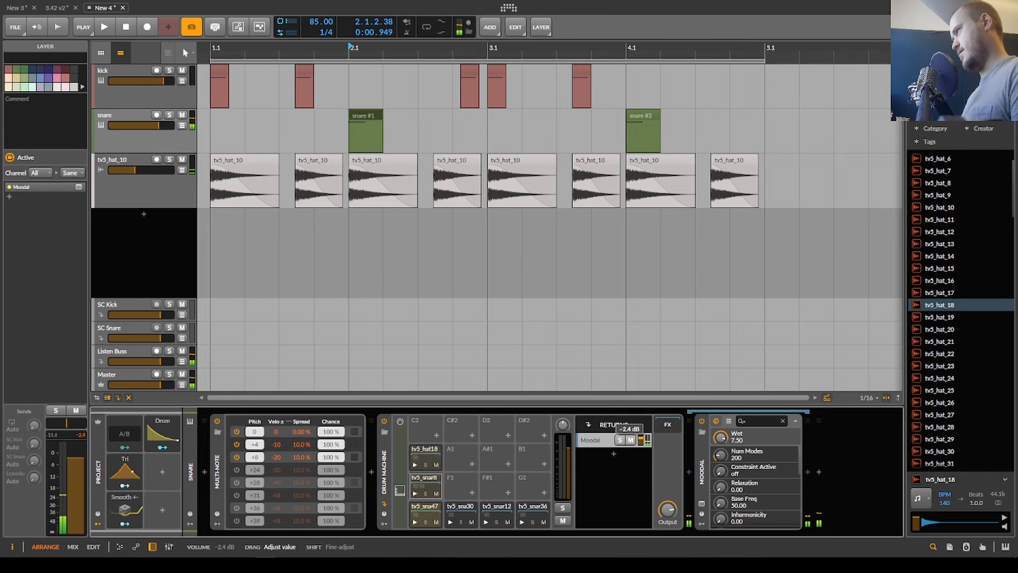
Add a Test Tone return to the Drum Machine and solo it.
click(613, 454)
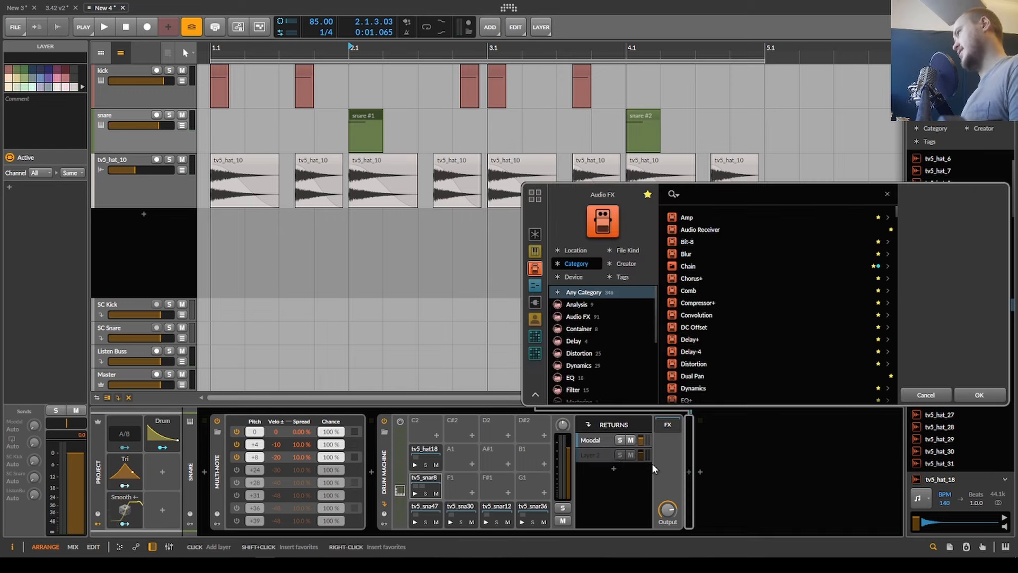
text(test tone)
key(Return)
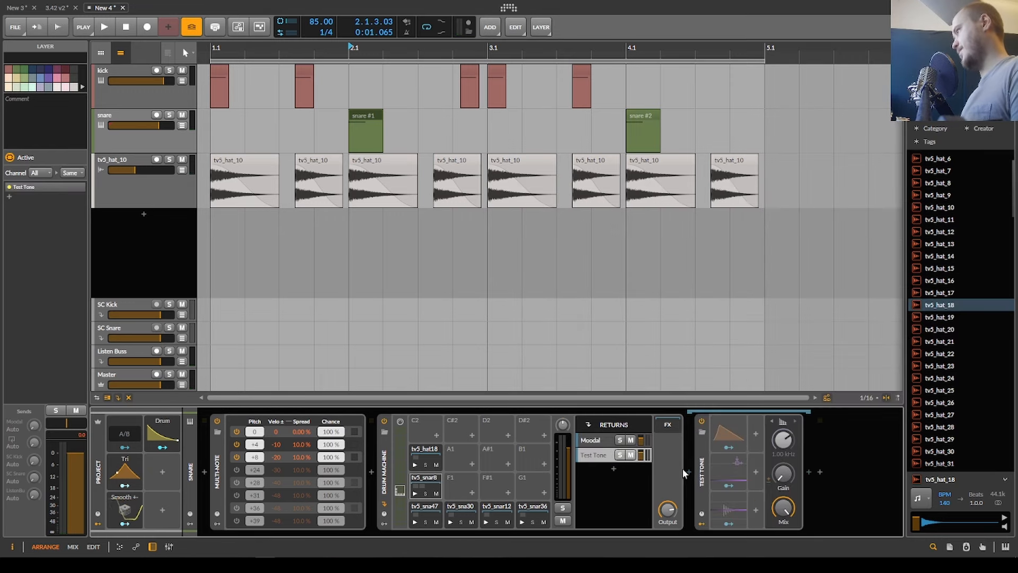
click(619, 455)
Put the Audio Sidechain modulator first in Test Tone and delete the other modulators.
double_click(721, 473)
drag(730, 463, 736, 424)
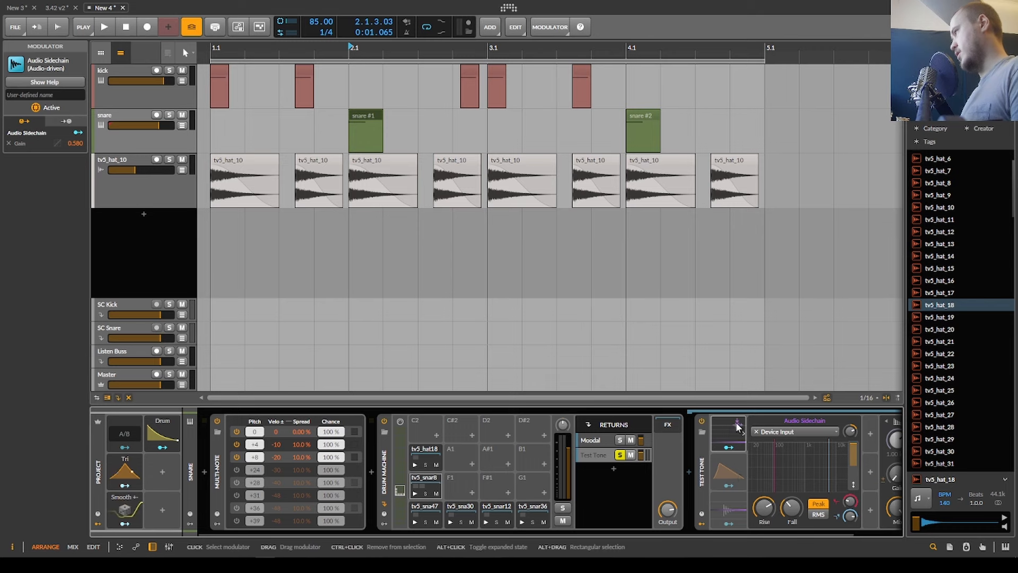
right_click(733, 508)
click(774, 501)
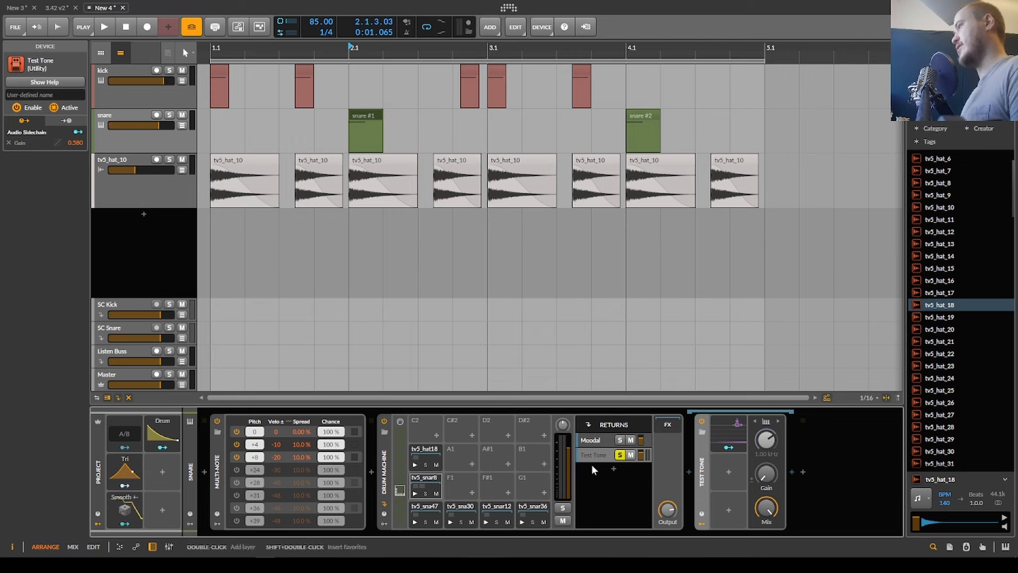
Set the tv5_hat_18 pad's send to the Test Tone return to 0.0 dB.
click(425, 508)
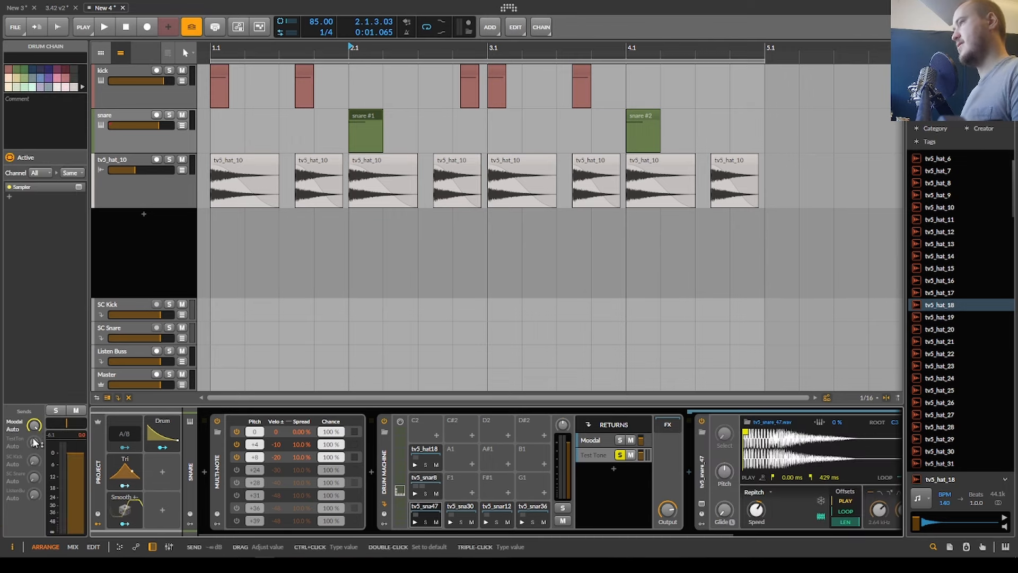
click(432, 479)
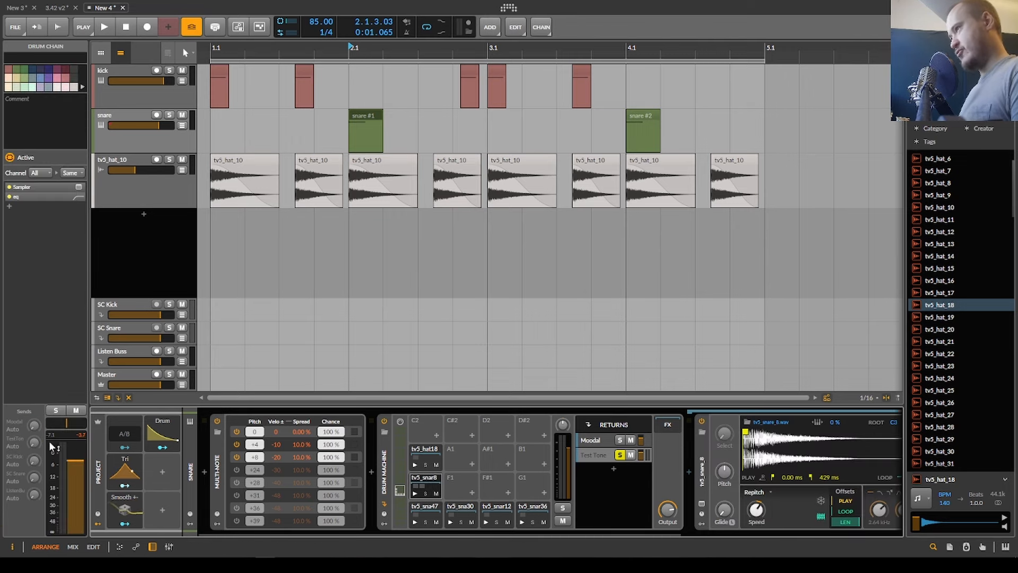
click(425, 455)
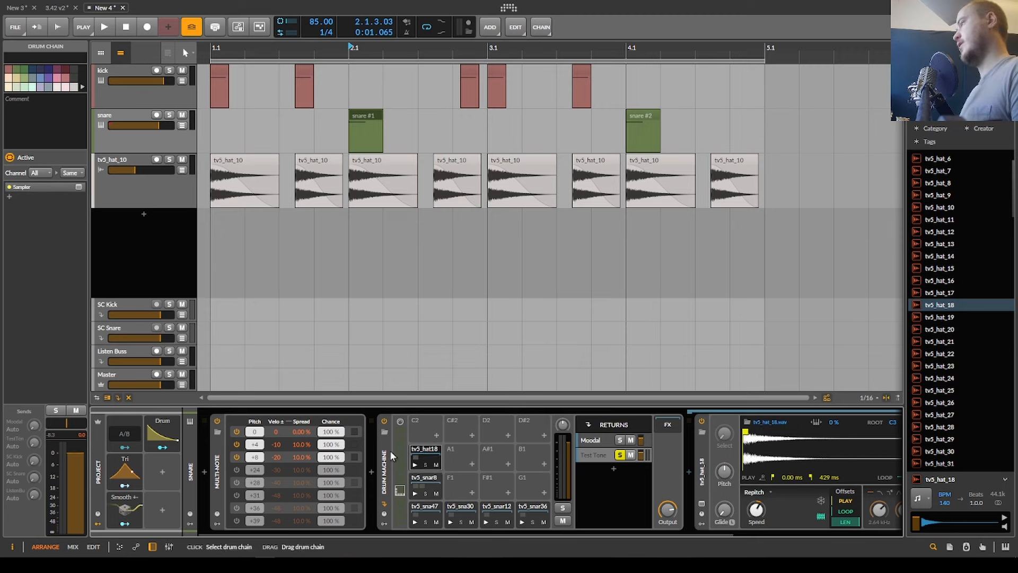
click(36, 444)
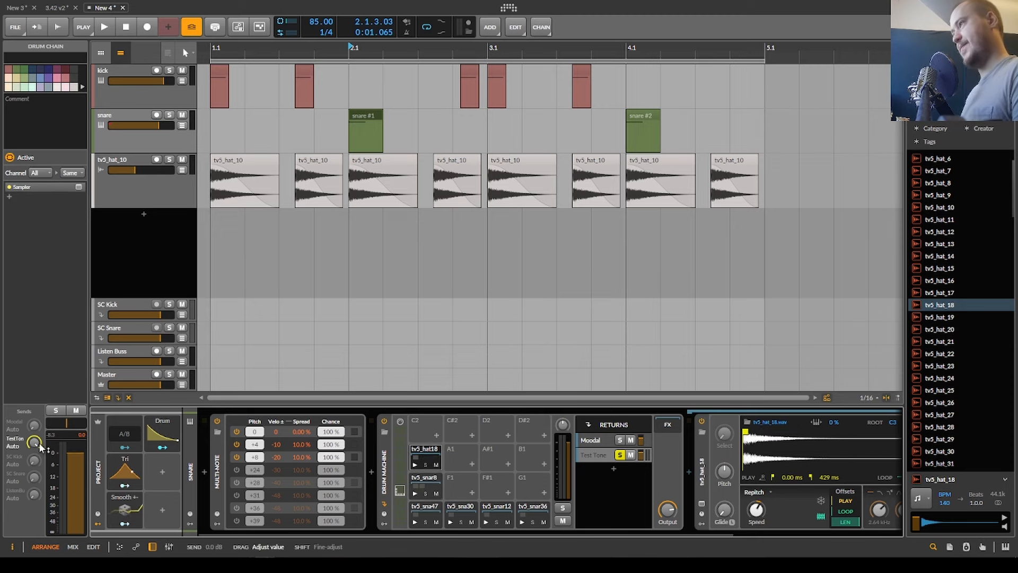
Play back the snare through the soloed Test Tone return and examine its Audio Sidechain modulator's response.
scroll(530, 483, right, 3)
key(space)
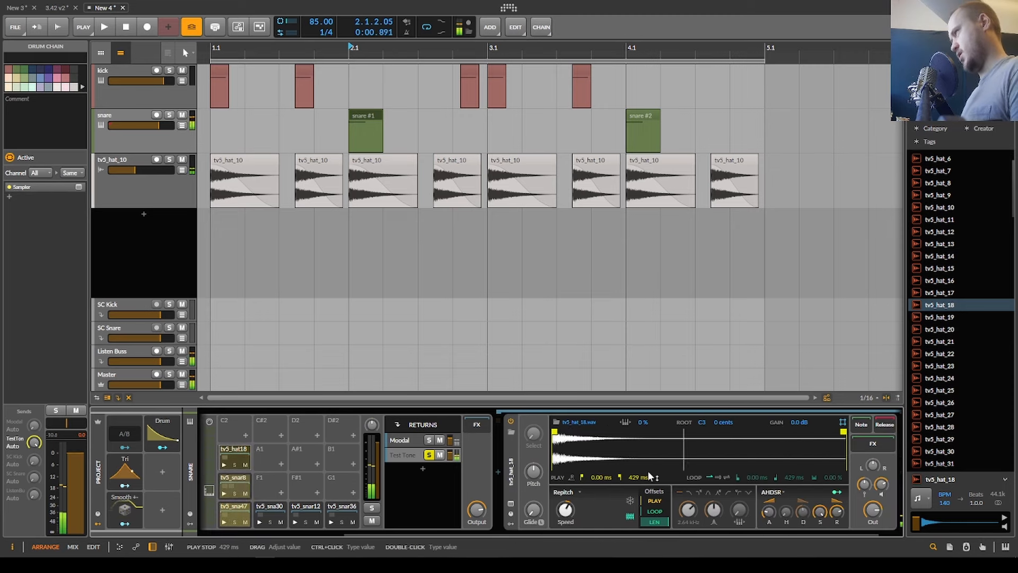
scroll(647, 469, left, 3)
scroll(647, 469, left, 2)
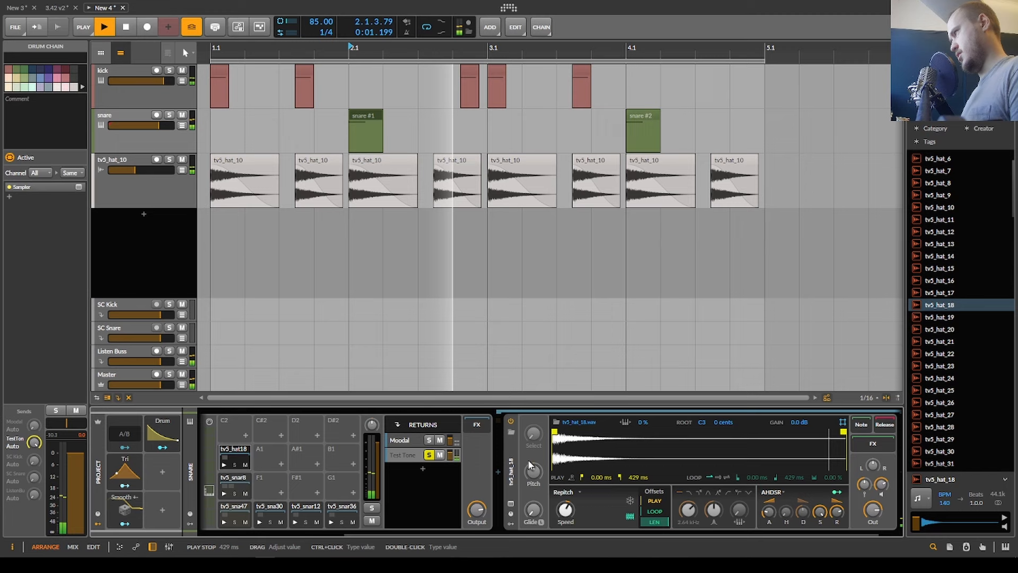
click(407, 453)
click(727, 432)
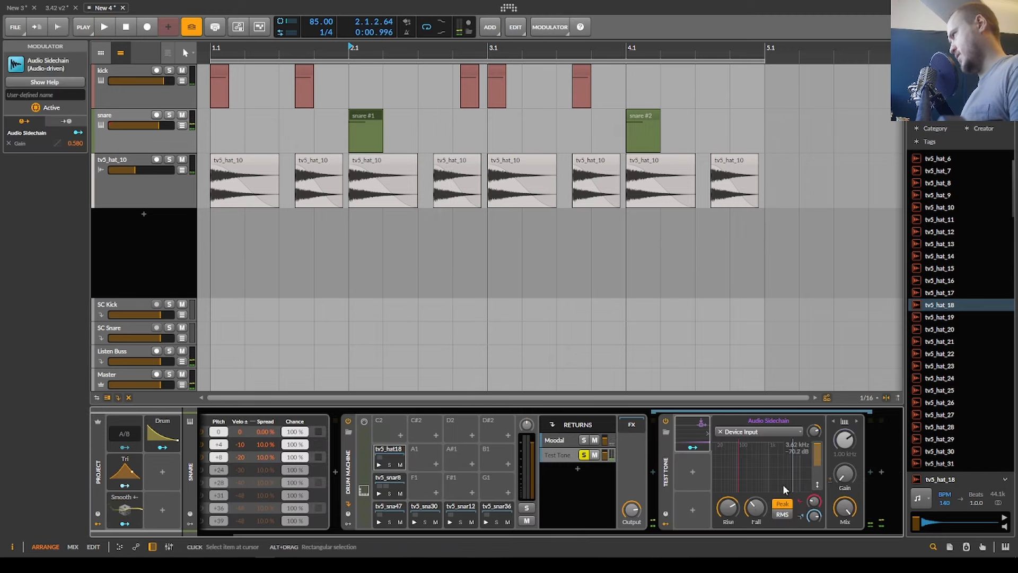
key(space)
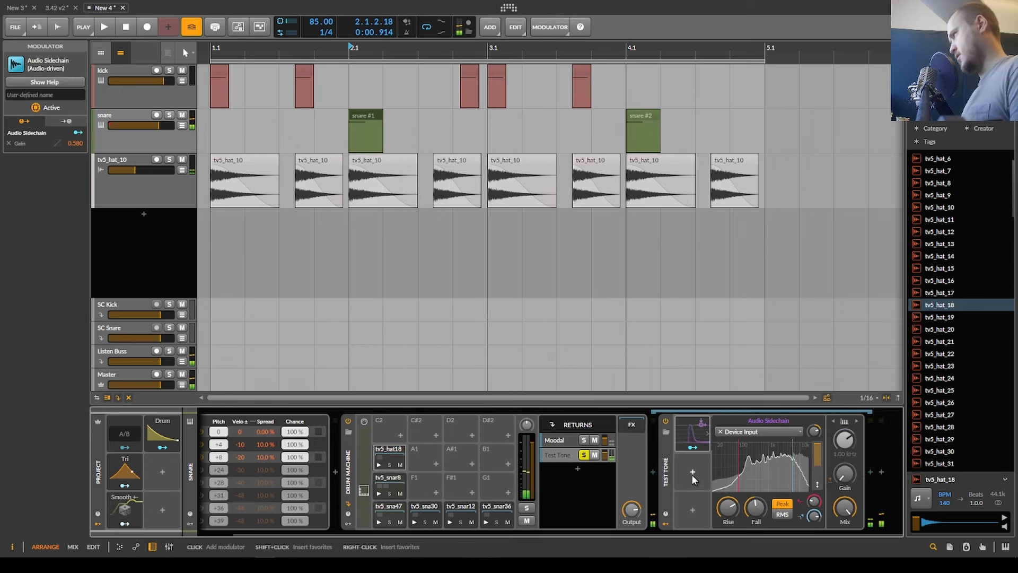
Add a Random modulator to the Test Tone device.
click(692, 471)
text(rand)
key(Return)
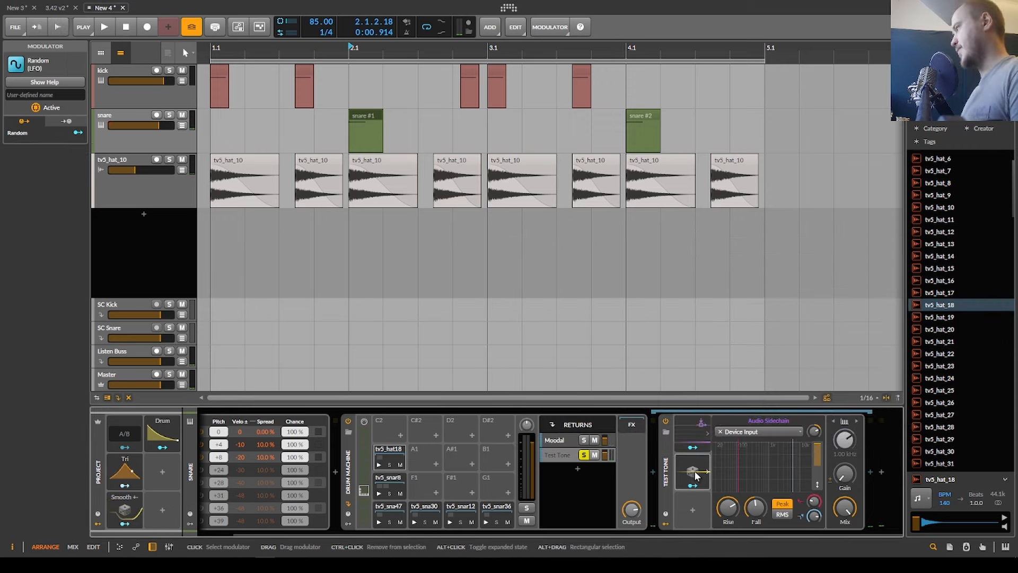
Set Test Tone's Random modulator to the Note trigger and the Hold (rate of zero) timebase.
click(743, 469)
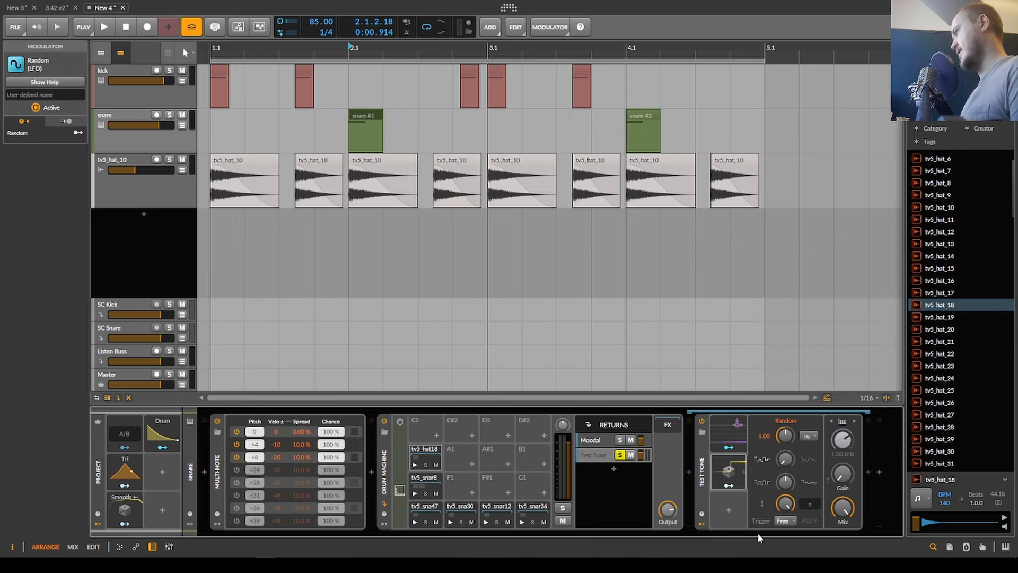
click(783, 520)
click(799, 544)
click(808, 435)
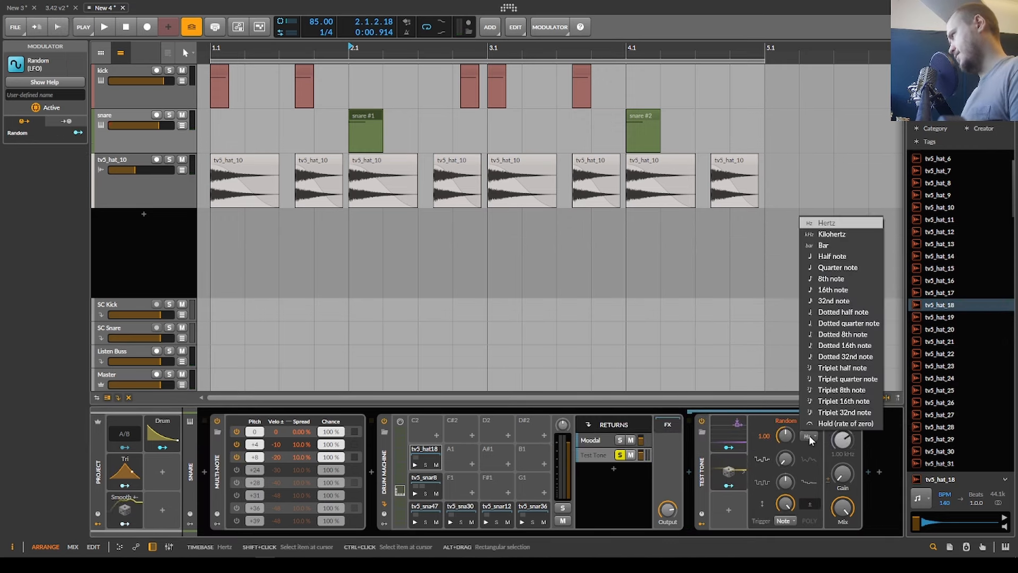
click(832, 422)
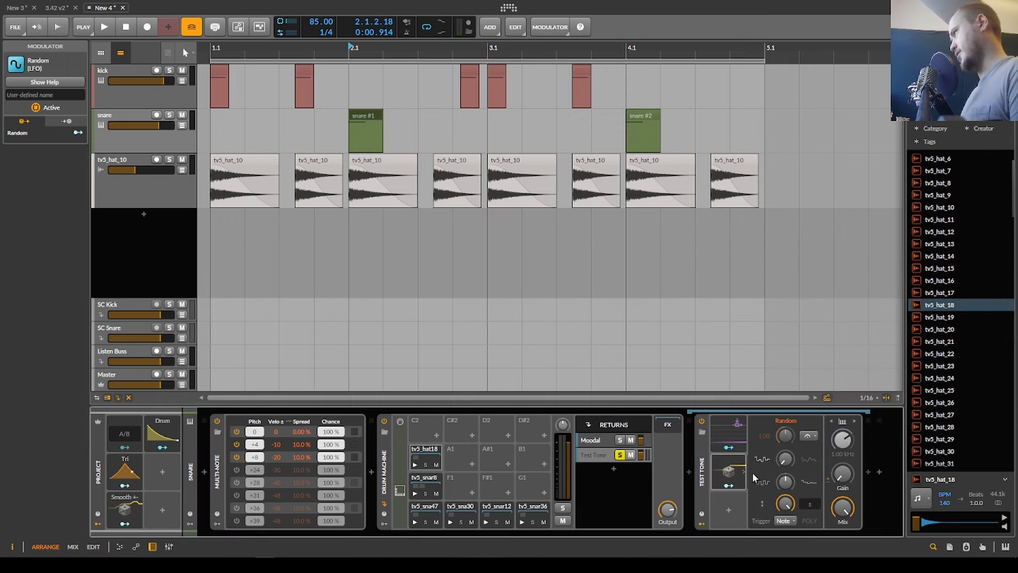
Map Random to the Audio Sidechain's Fall with an amount of +5.433 and audition the snare.
click(726, 429)
drag(792, 508, 791, 495)
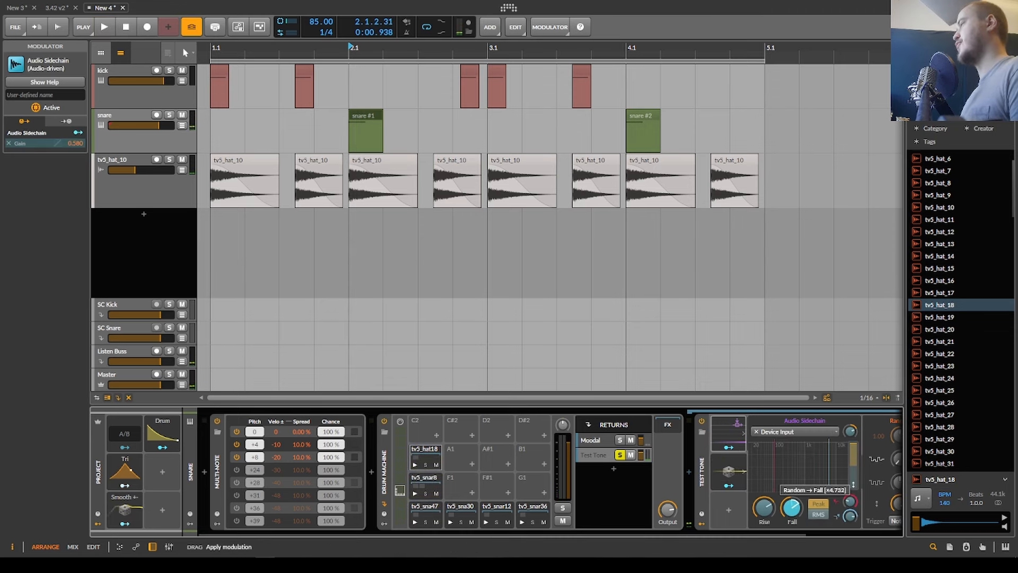
key(space)
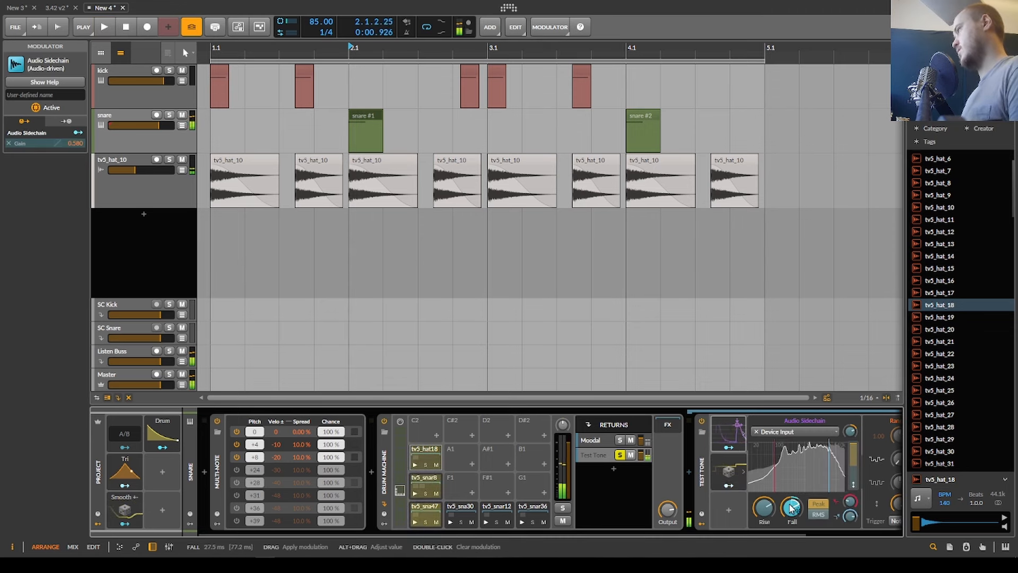
key(space)
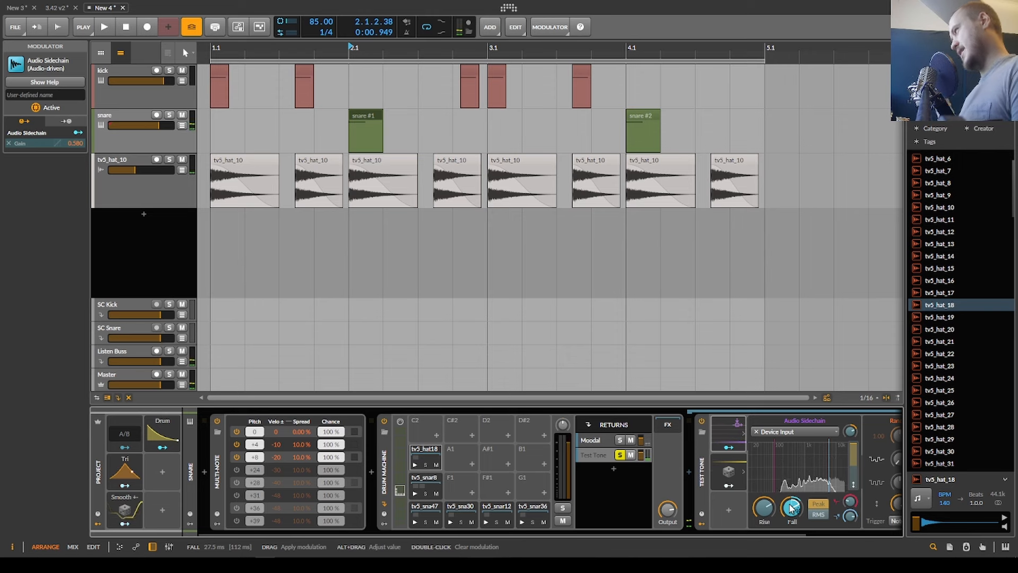
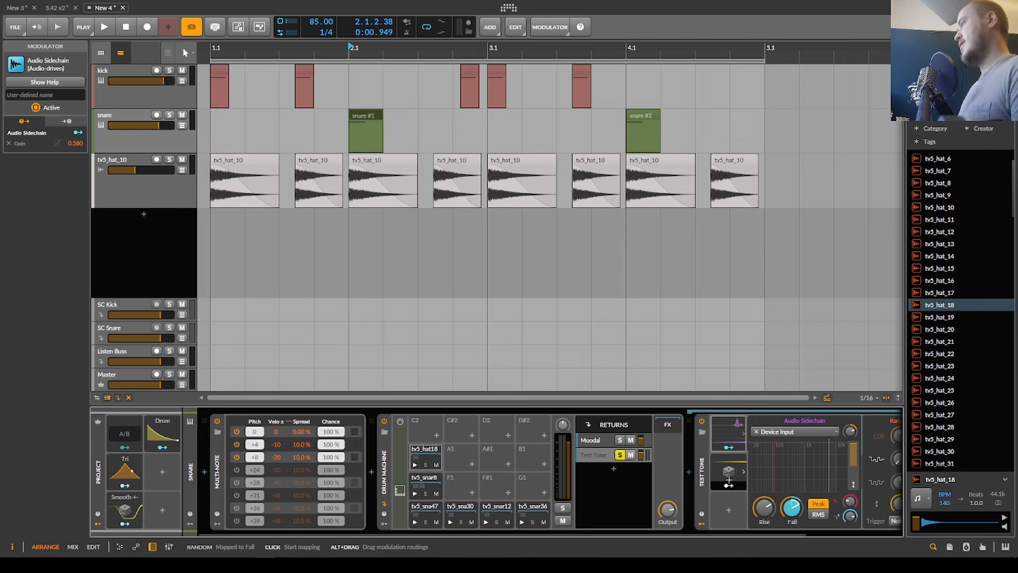
Play back the snare and examine how Test Tone's Random modulator responds to each note.
click(730, 475)
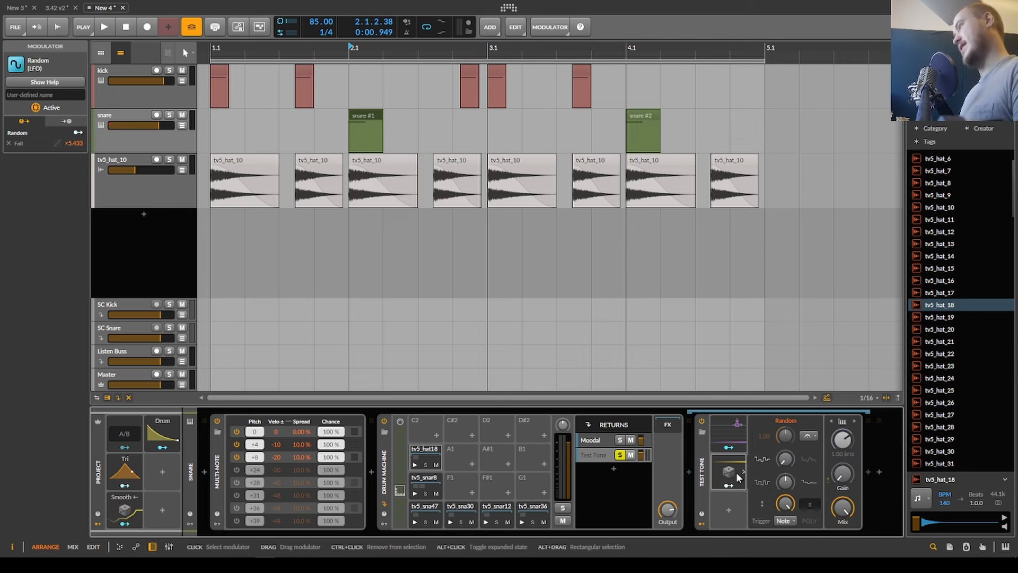
click(743, 472)
key(space)
key(space)
click(743, 472)
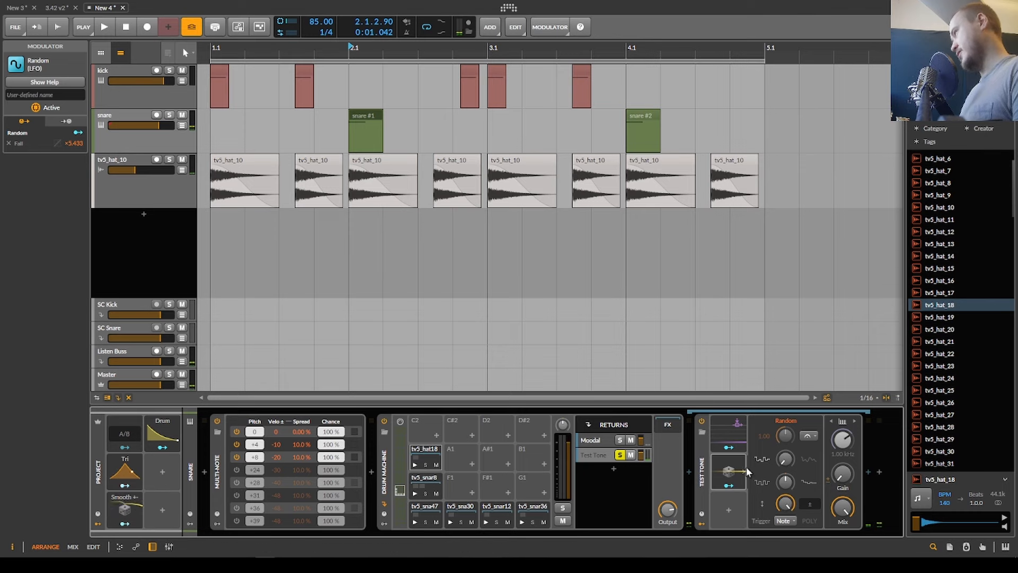
Set the Audio Sidechain's Rise to about 38.9 ms while repeatedly auditioning the snare.
click(720, 430)
key(space)
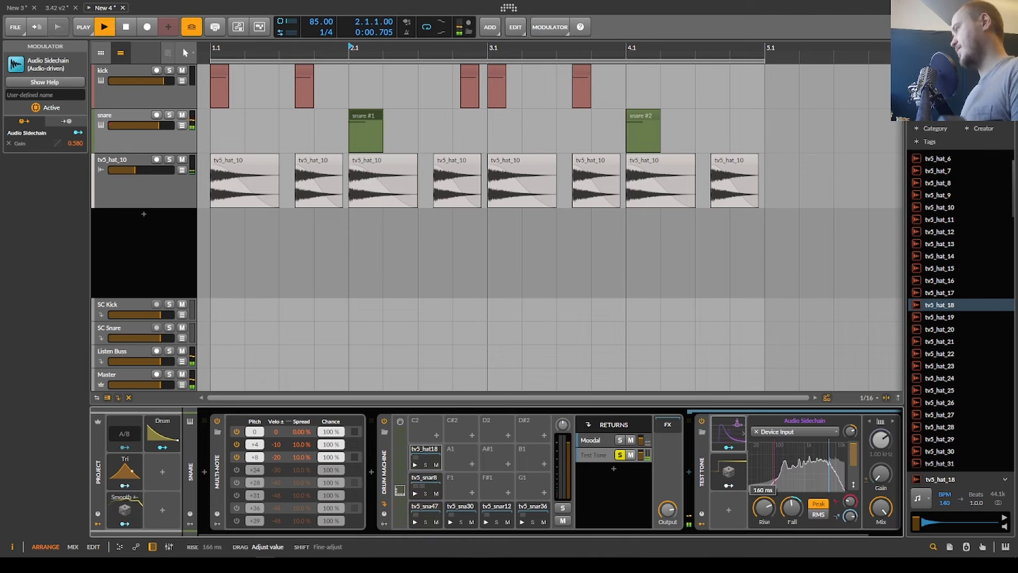
key(space)
key(space)
key(space)
key(space)
key(space)
key(space)
key(space)
key(space)
key(space)
drag(773, 511, 772, 530)
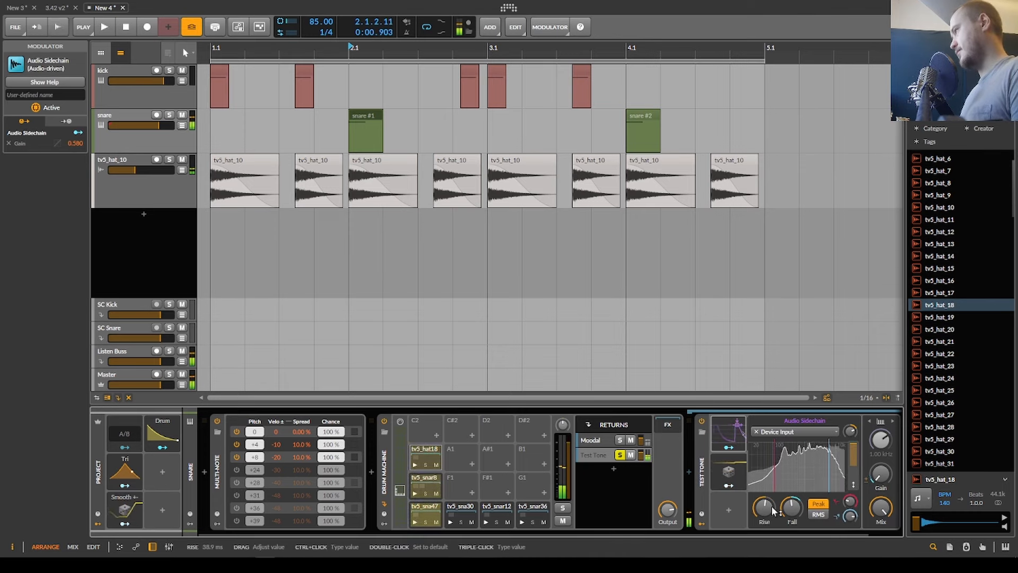
key(space)
key(space)
key(space)
key(space)
Hide Test Tone's modulators, then unsolo its return and audition the full layered snare.
click(703, 485)
click(702, 524)
key(space)
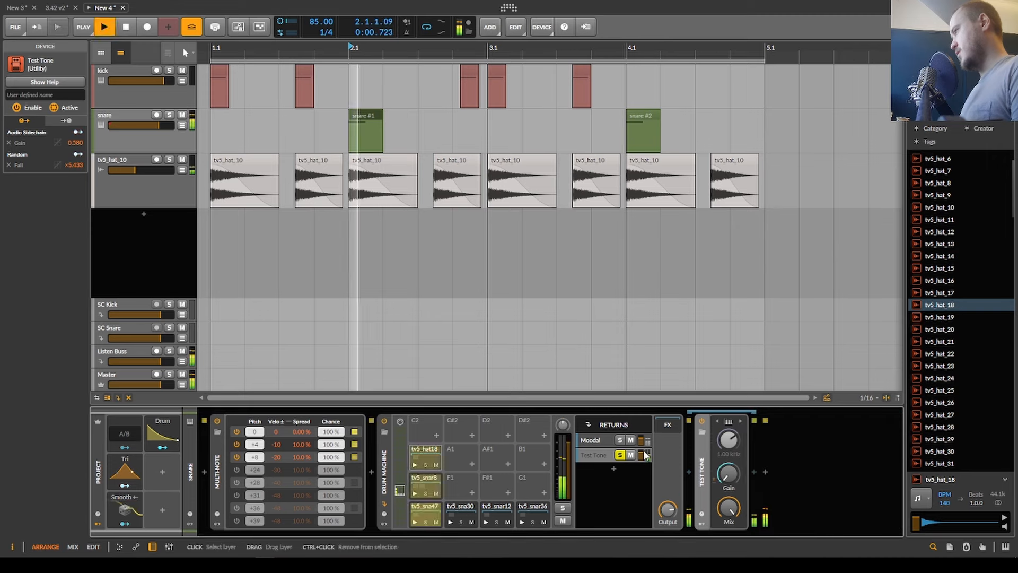
click(619, 455)
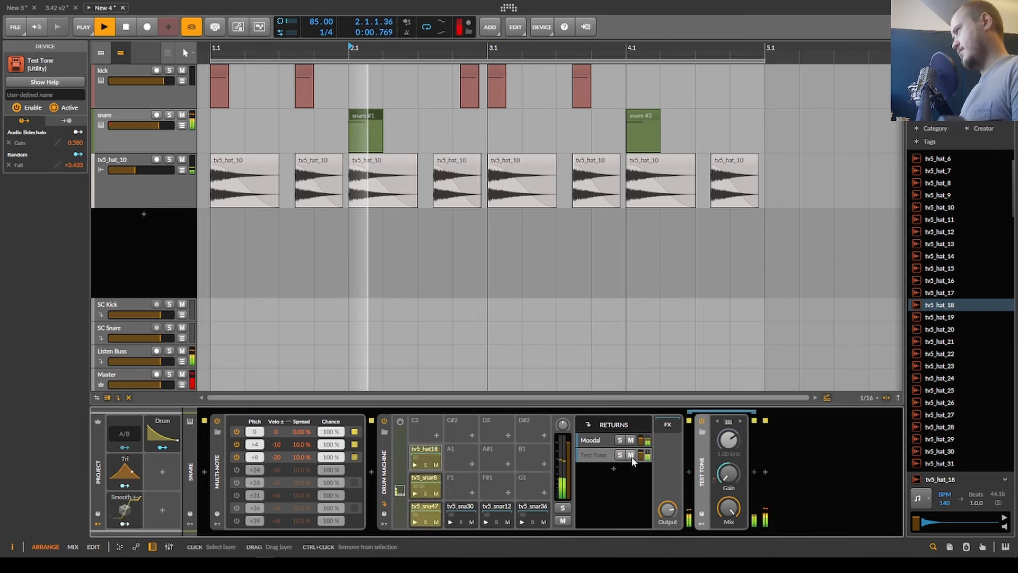
key(space)
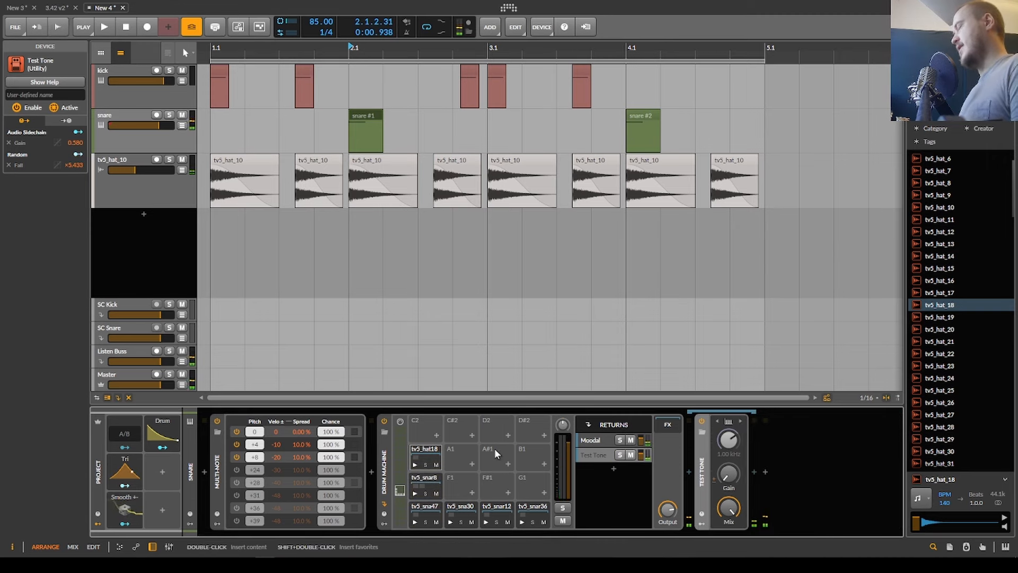
Insert a Sampler on the Drum Machine's empty C2 pad and create a new multisample in it.
click(427, 446)
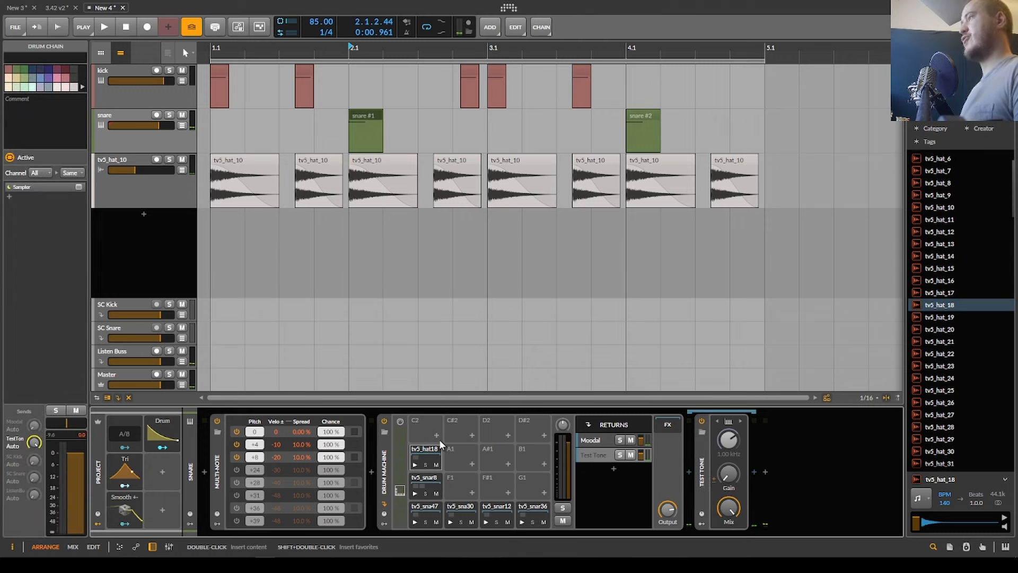
click(437, 436)
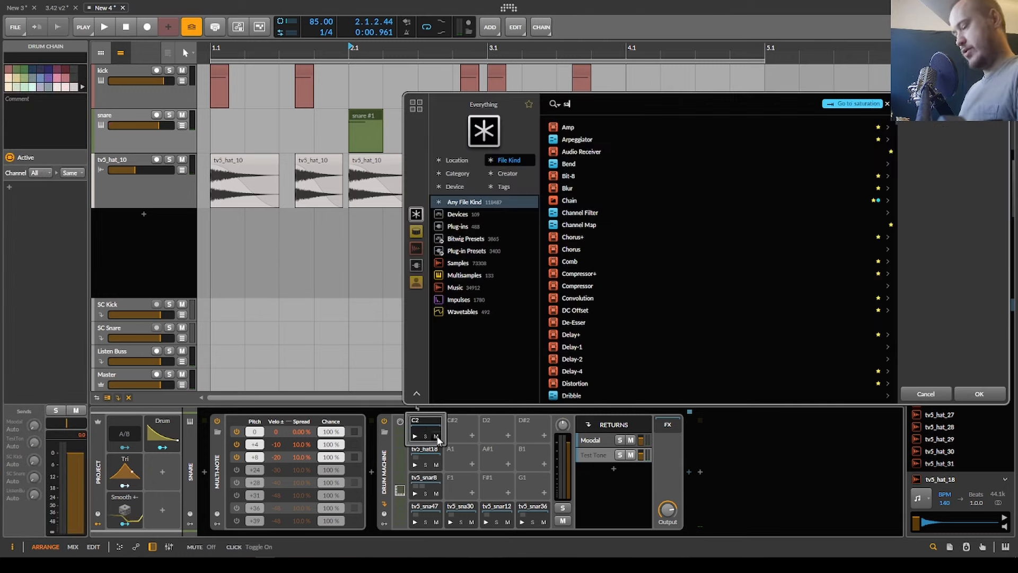
text(sampler)
key(Return)
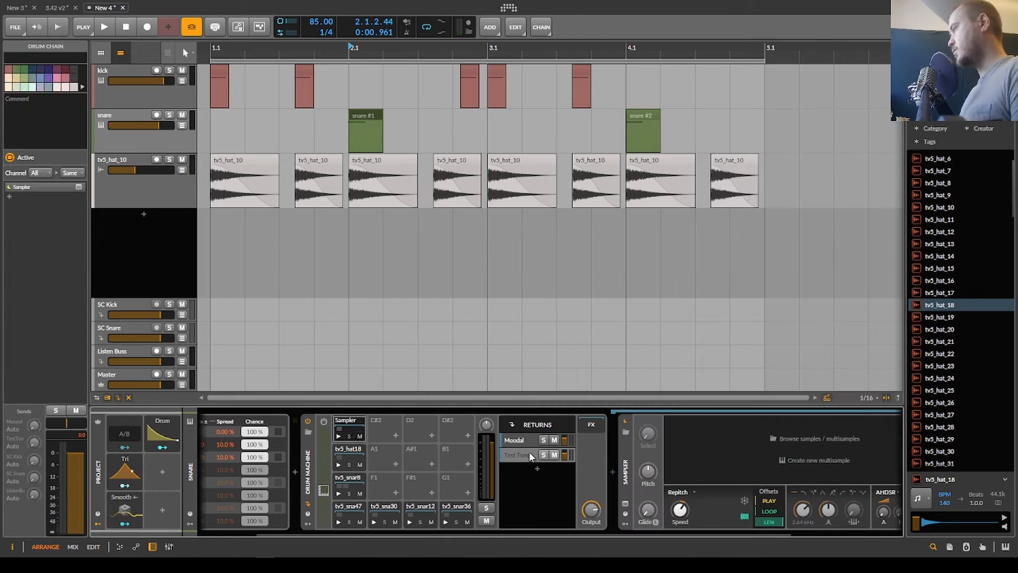
scroll(979, 361, down, 5)
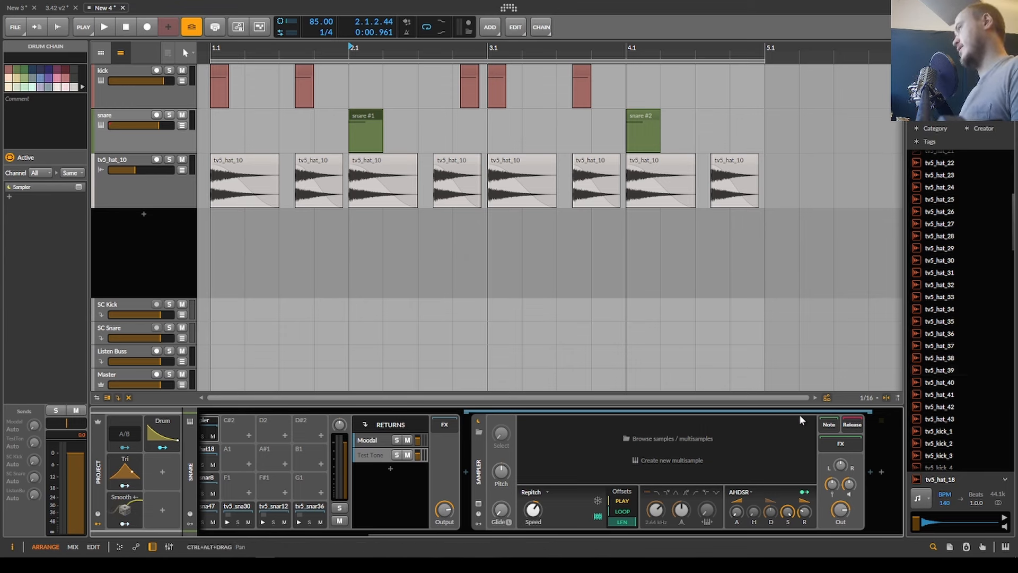
click(765, 440)
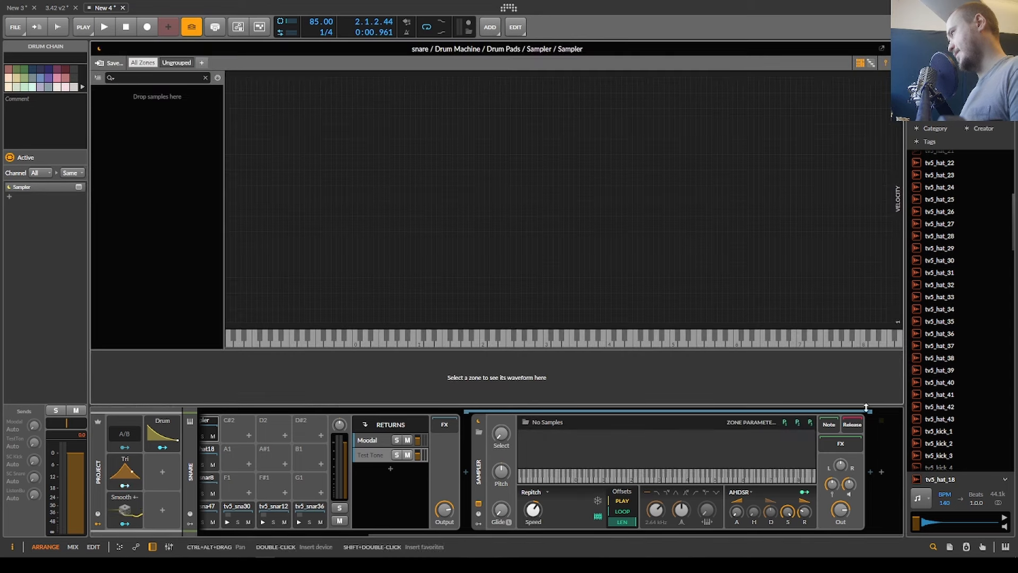
Audition the hat samples from tv5_hat_38 to tv5_hat_41 and add tv5_hat_38 and tv5_hat_39 to the multisample.
click(1000, 370)
click(1000, 358)
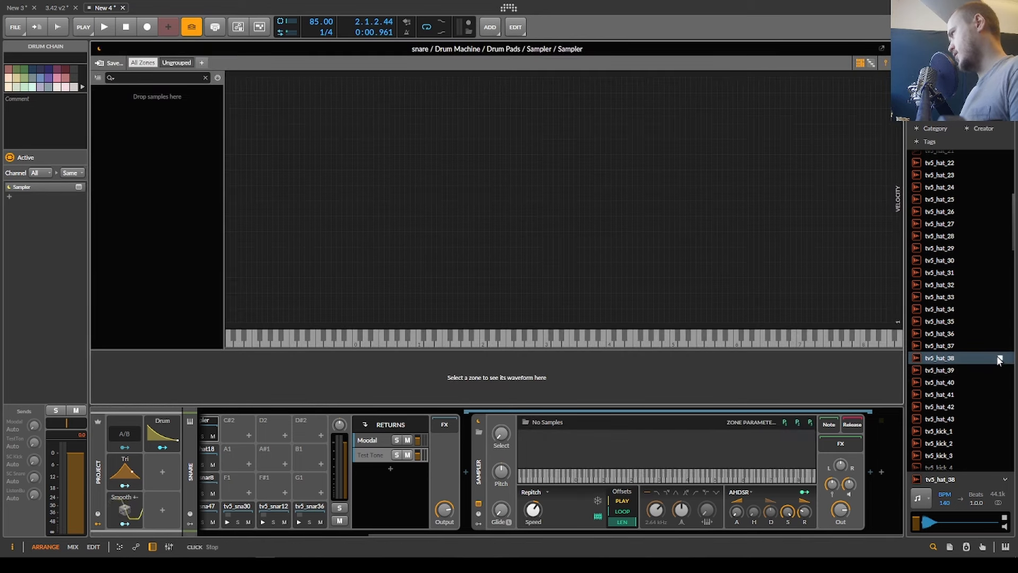
click(1000, 382)
click(1001, 394)
click(1001, 382)
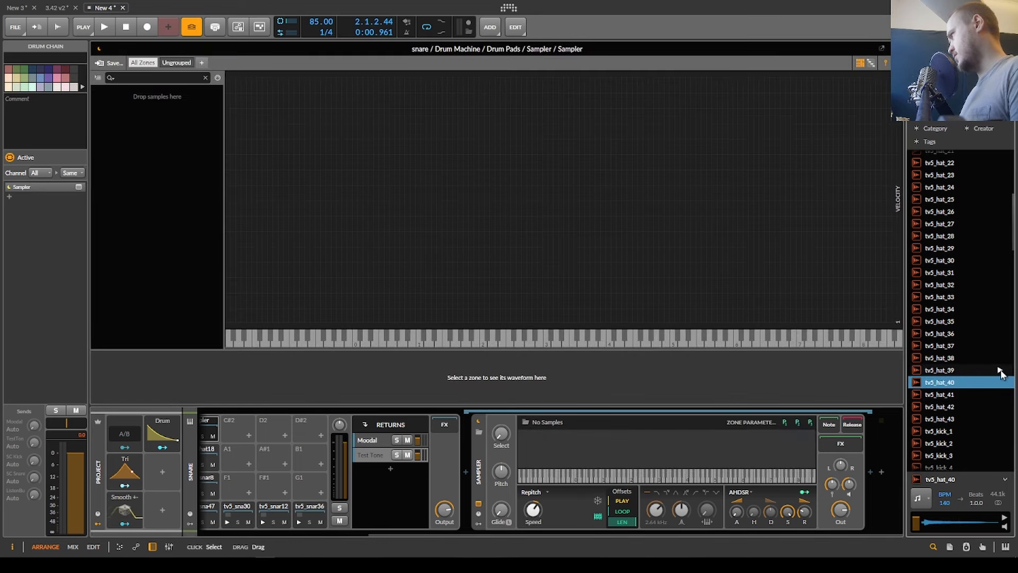
click(999, 370)
click(999, 358)
shift+click(939, 373)
drag(940, 373, 201, 173)
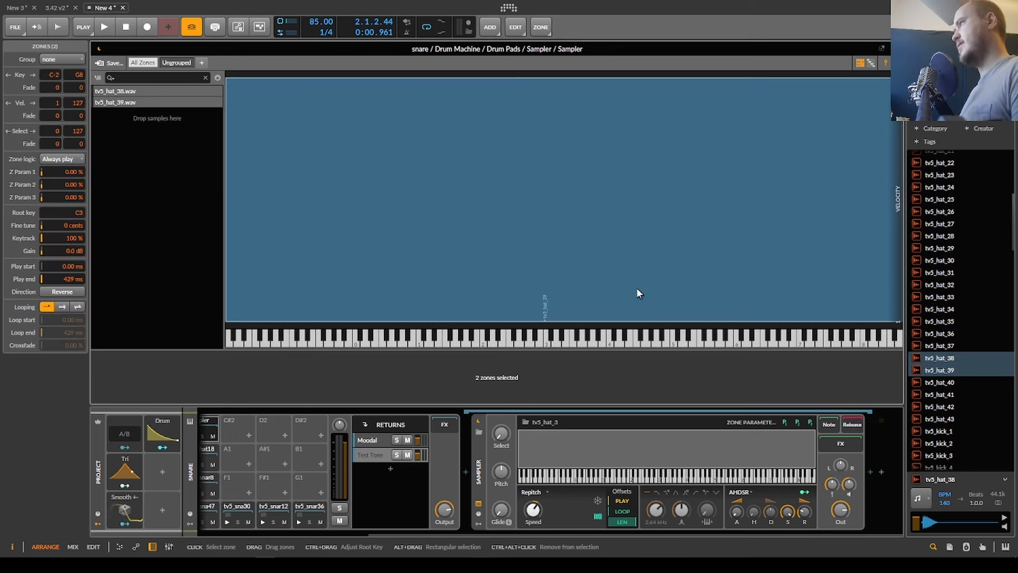
Audition the hat samples from tv5_hat_23 to tv5_hat_26 and add tv5_hat_23 and tv5_hat_24 to the multisample.
scroll(953, 366, down, 3)
scroll(996, 290, up, 3)
scroll(997, 291, up, 3)
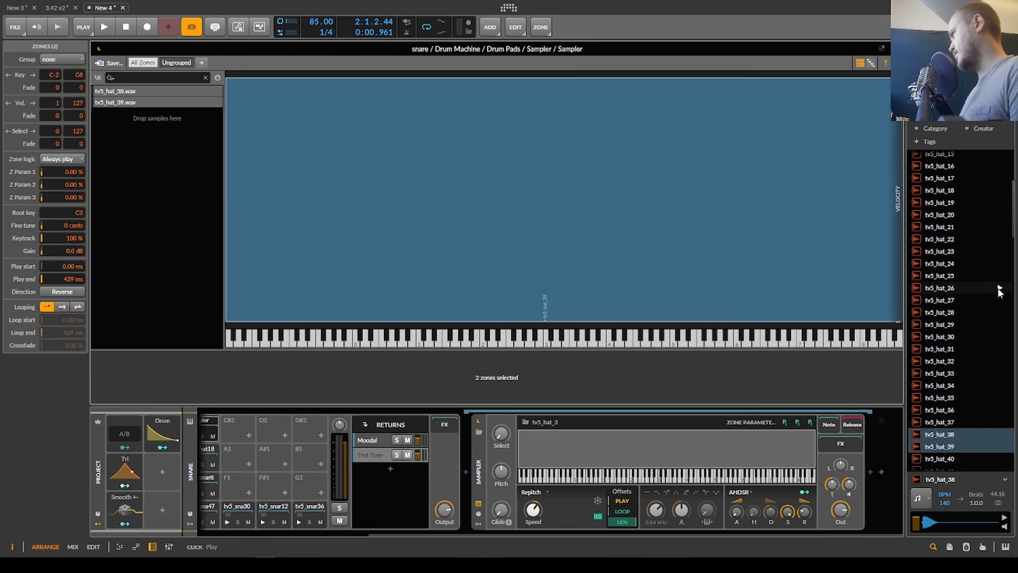
click(998, 287)
click(999, 275)
click(998, 263)
click(998, 250)
shift+click(998, 263)
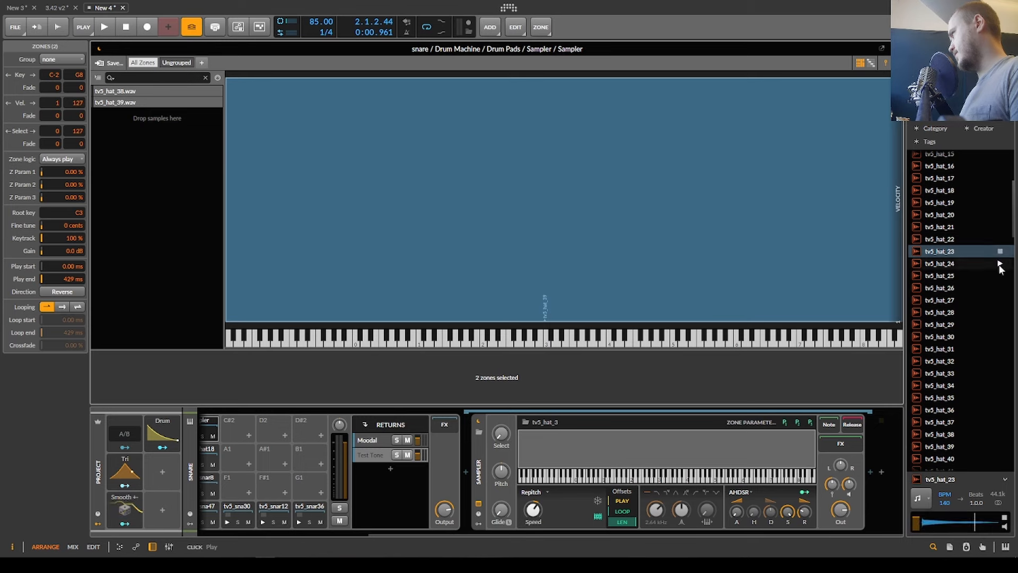
drag(998, 263, 134, 123)
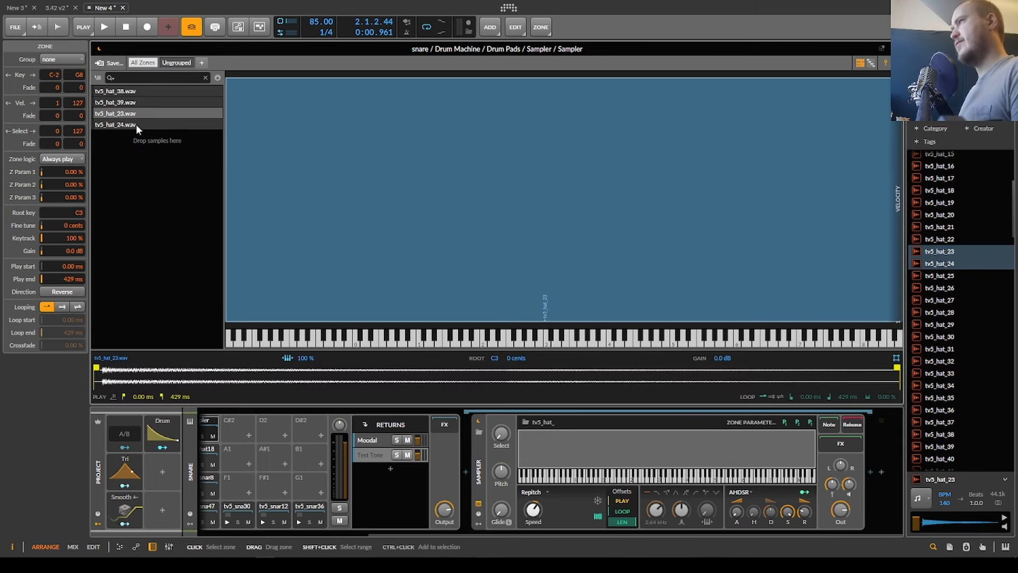
Set the zone gain to +5.9 dB for tv5_hat_24 and +6.1 dB for tv5_hat_23.
shift+click(135, 124)
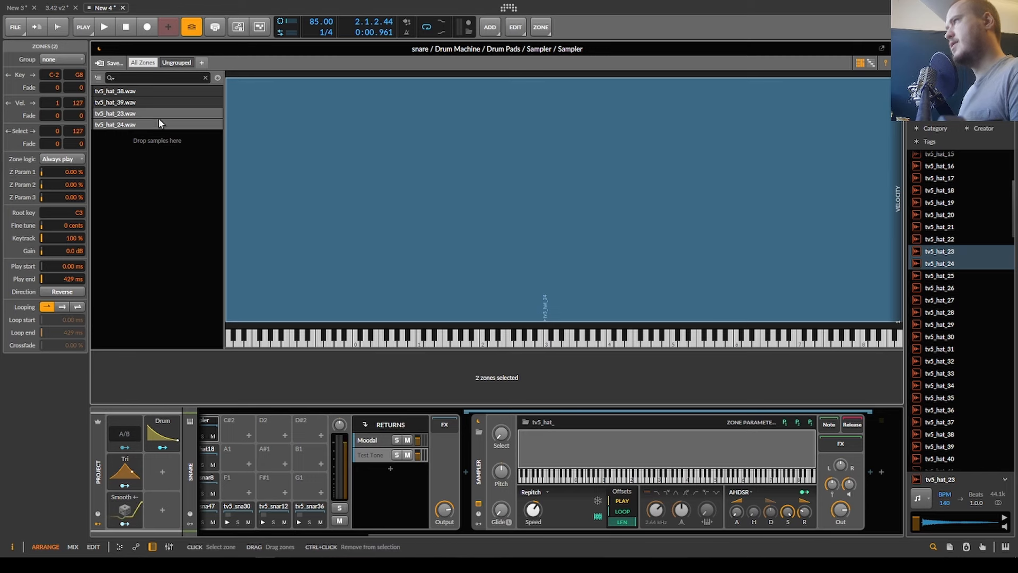
click(158, 121)
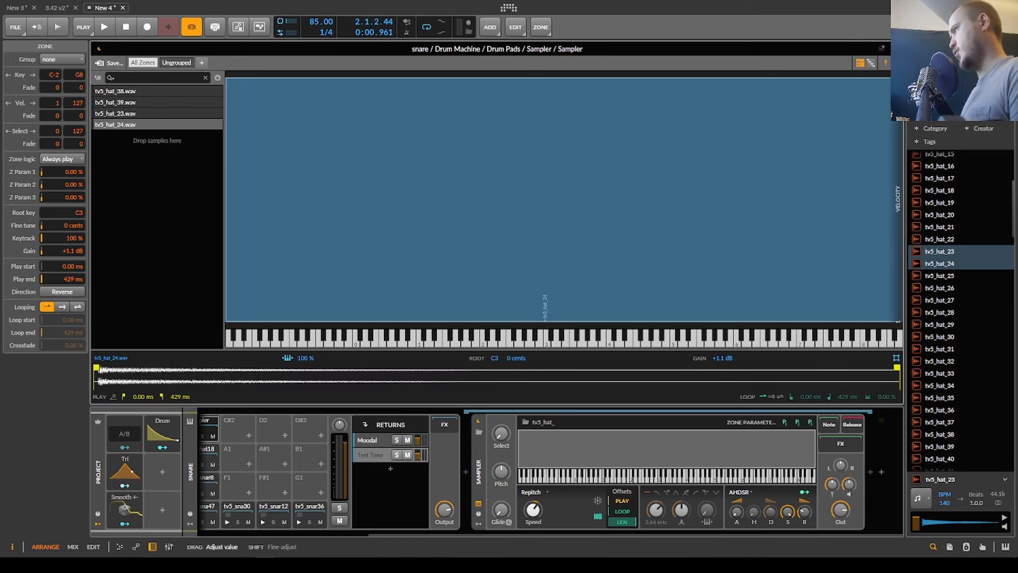
drag(722, 358, 722, 342)
click(183, 114)
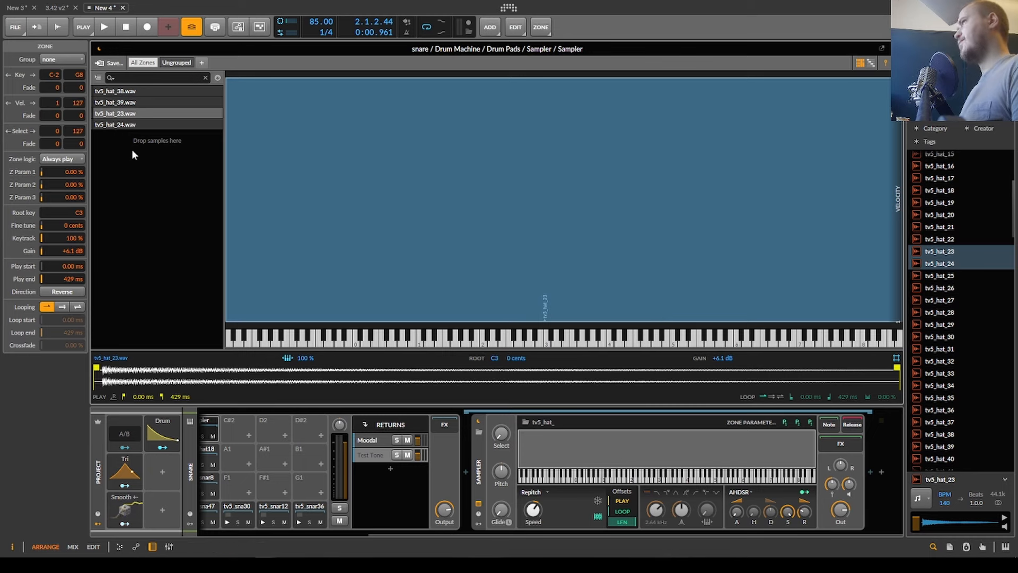
click(128, 122)
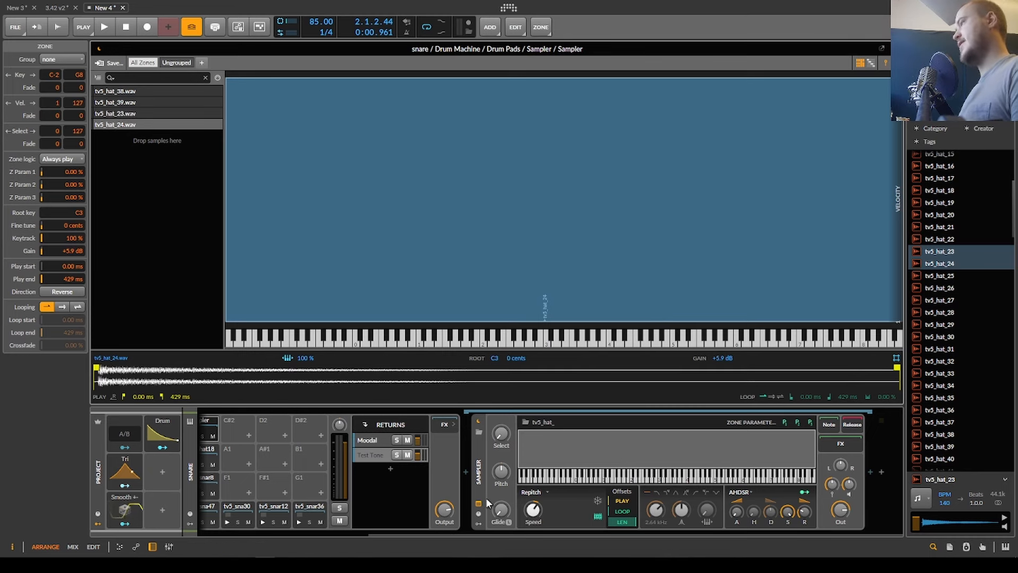
Add a Random modulator to the Sampler and map it to Select with an amount of 1.000.
click(481, 521)
click(498, 434)
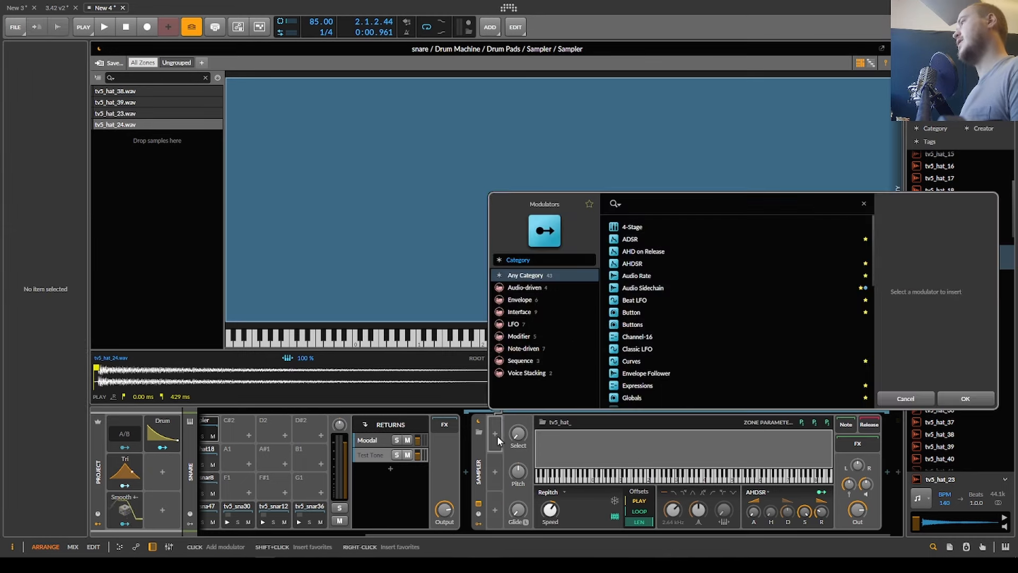
text(rand)
key(Return)
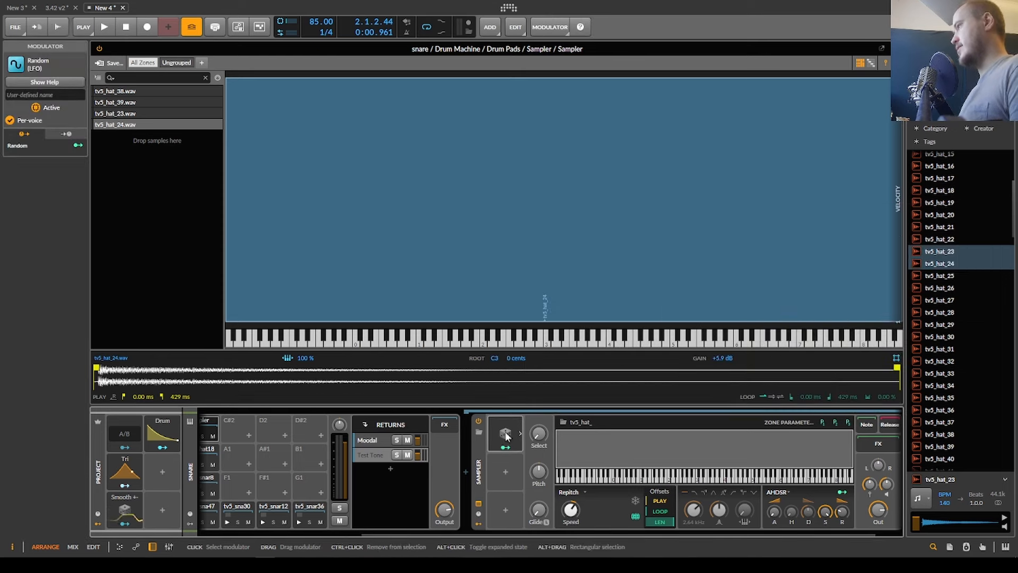
drag(538, 436, 538, 371)
Set the Sampler's Random modulator to the Note trigger and the Hold (rate of zero) timebase.
double_click(507, 431)
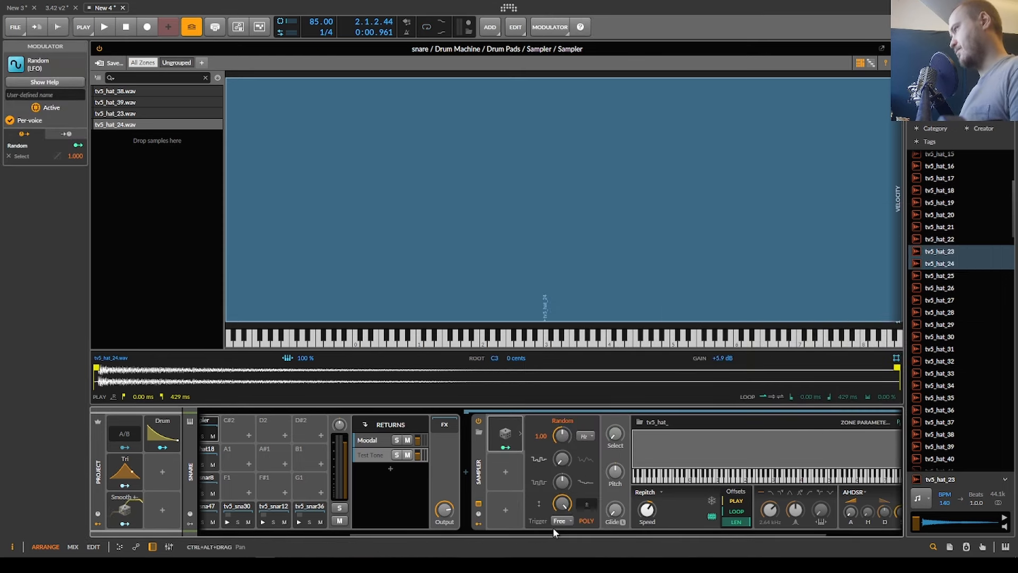
click(562, 522)
click(563, 544)
click(585, 435)
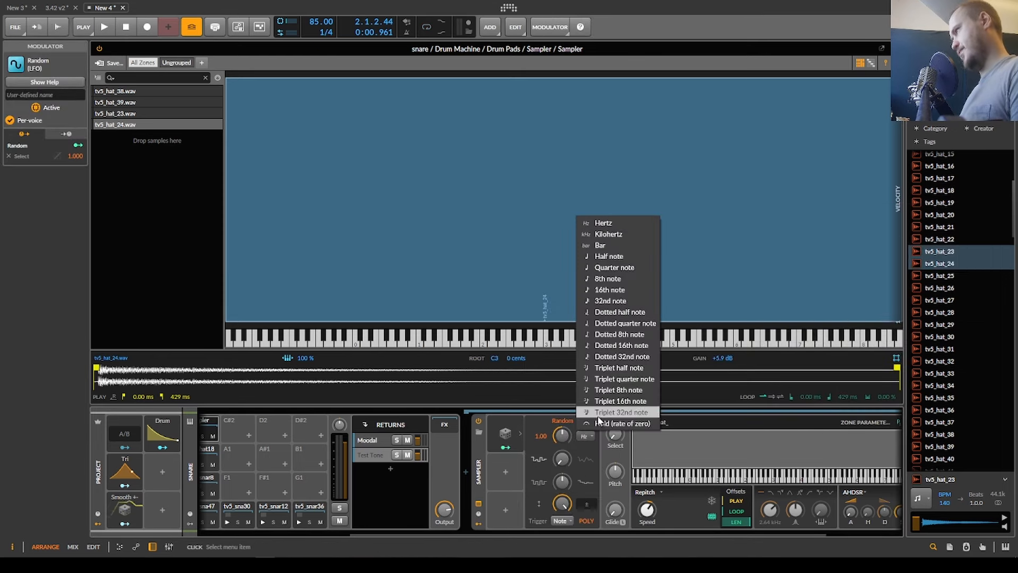
click(593, 426)
click(520, 433)
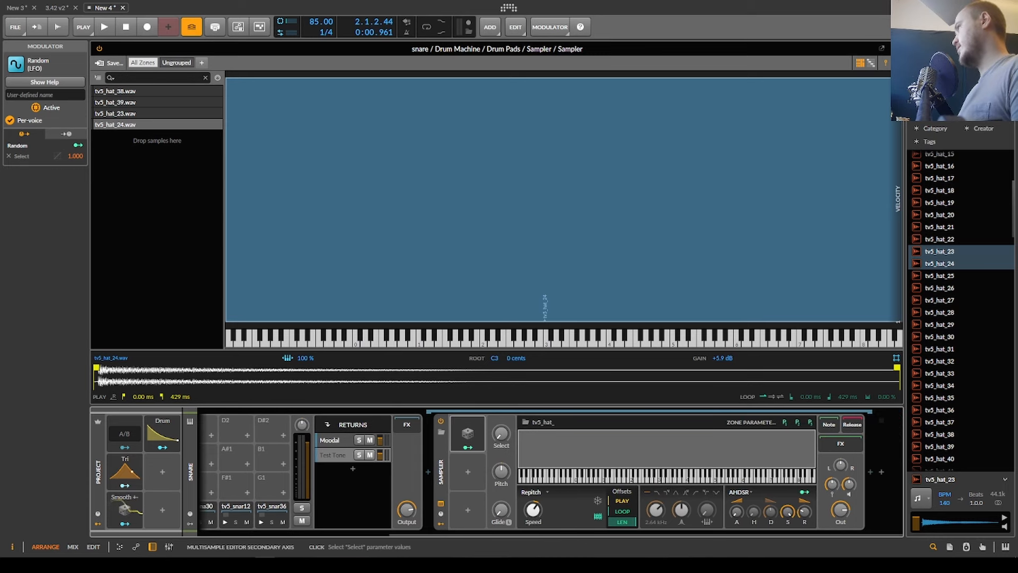
Distribute the Select ranges of all four hat zones equally and sweep the Sampler's Select control to test them.
click(870, 64)
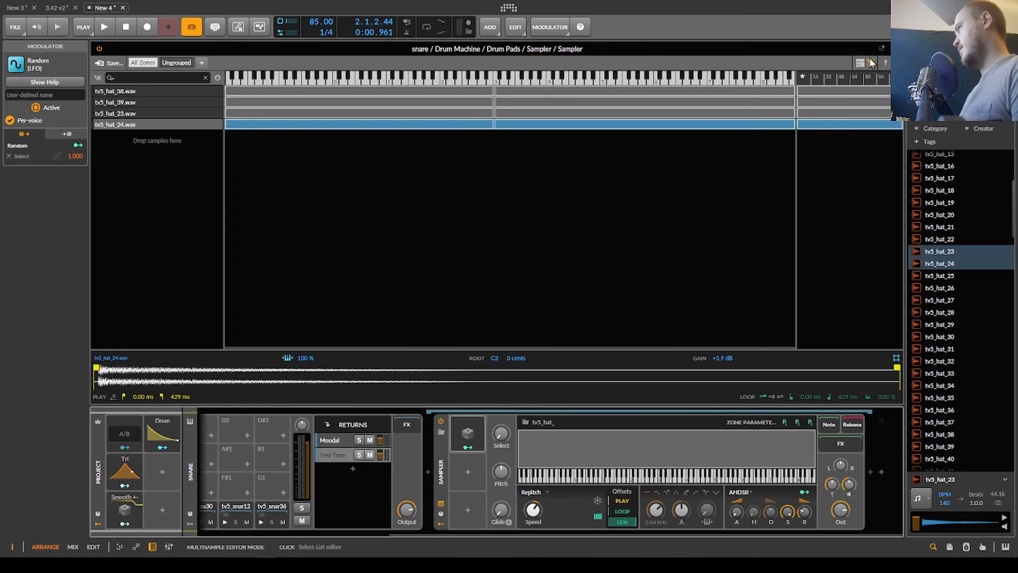
key(ctrl+a)
right_click(844, 133)
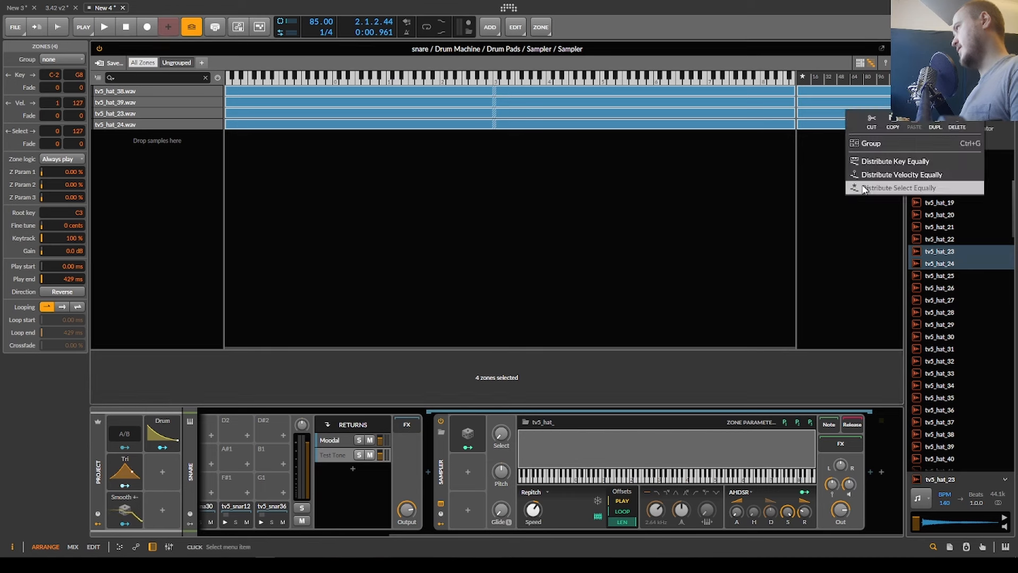
click(880, 187)
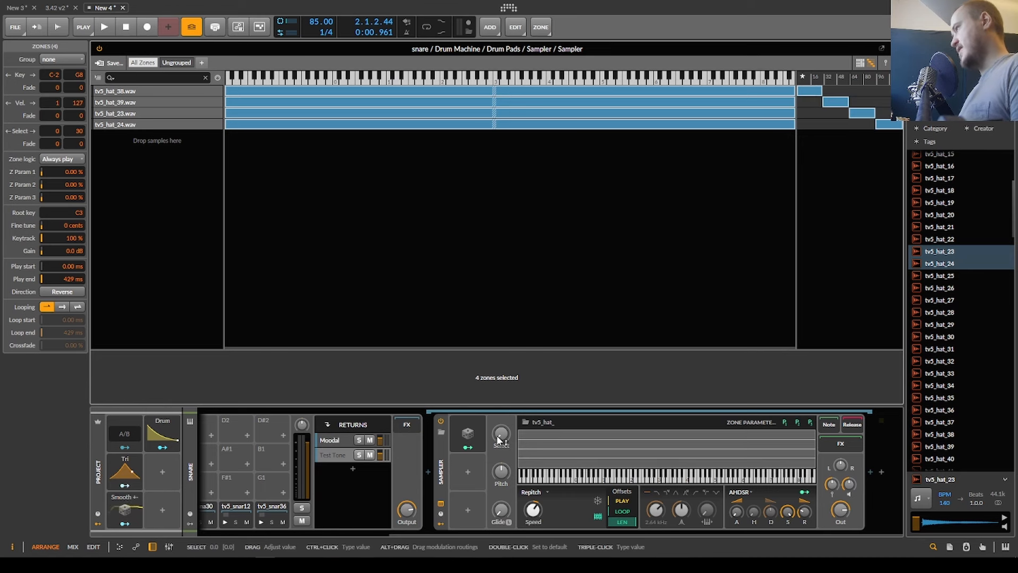
mouse_move(501, 433)
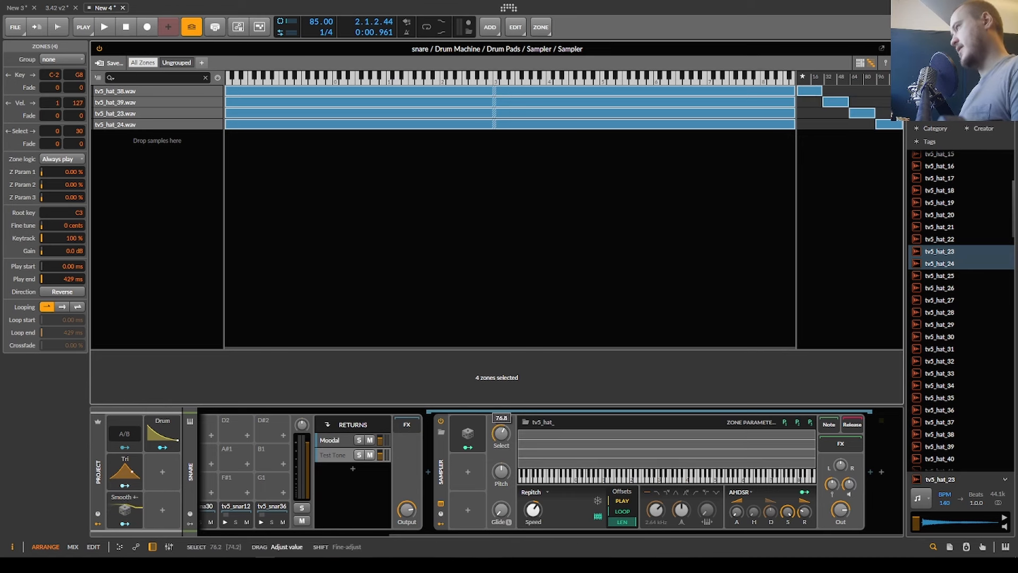
drag(501, 437, 501, 437)
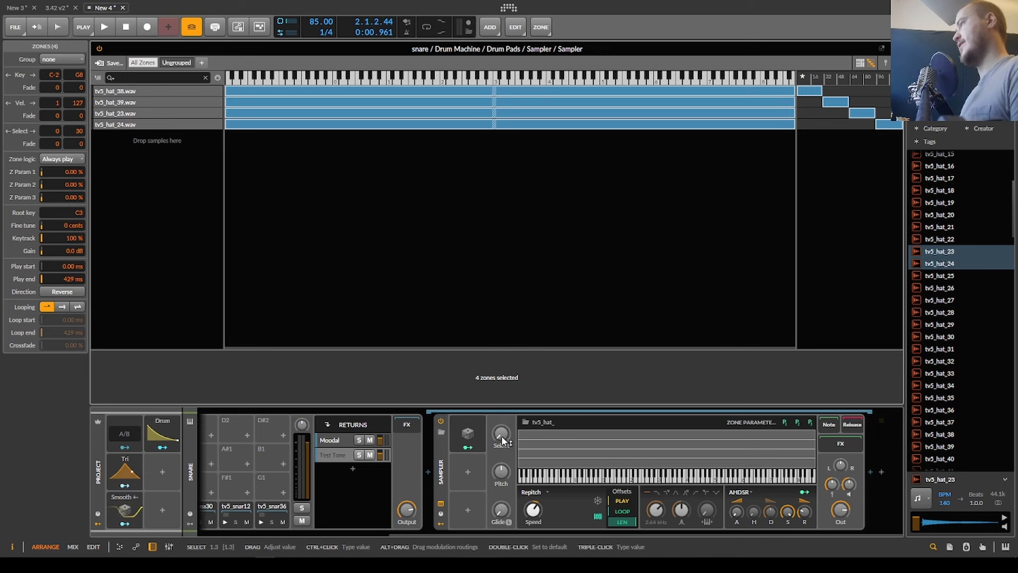
Enable the Multi-note's fourth note at +12 and audition the Sampler pad soloed with the Moodal and Test Tone returns muted.
click(359, 455)
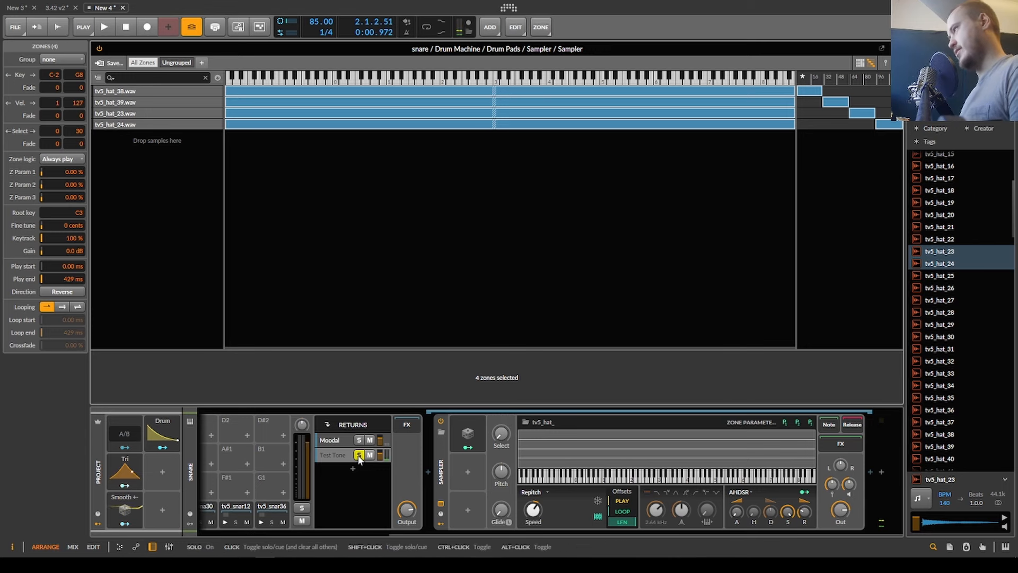
scroll(344, 468, left, 5)
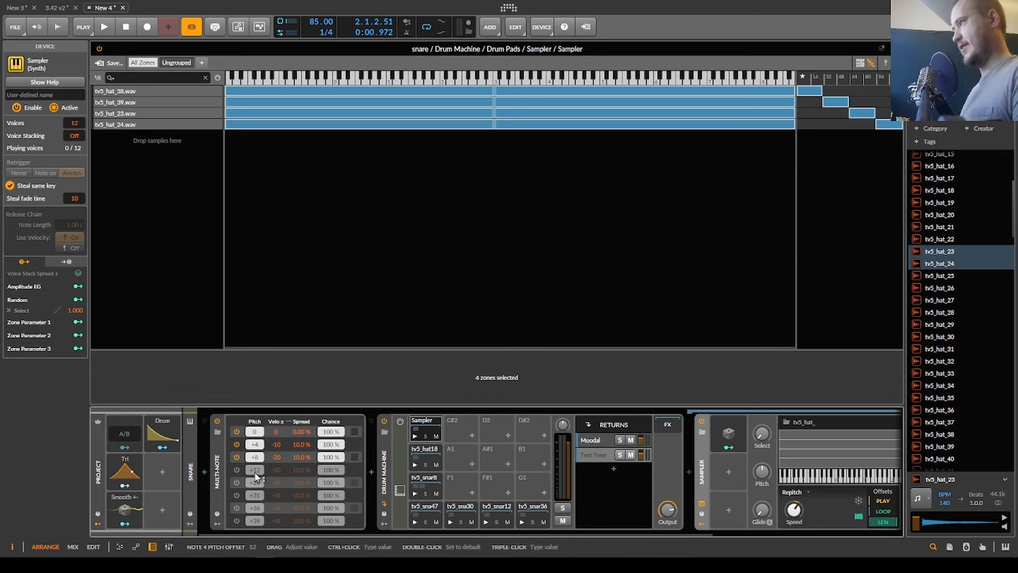
click(236, 469)
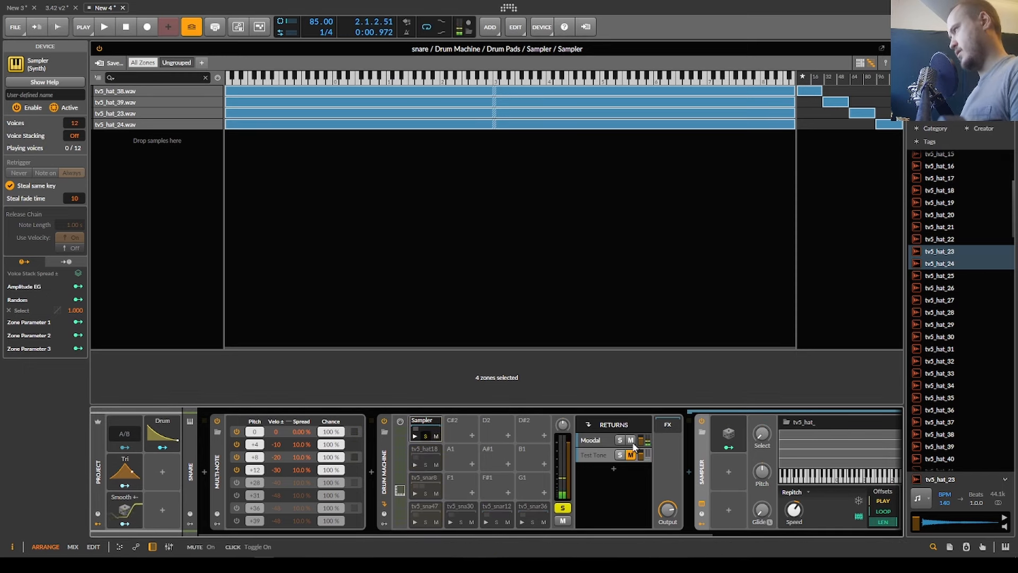
click(425, 435)
key(space)
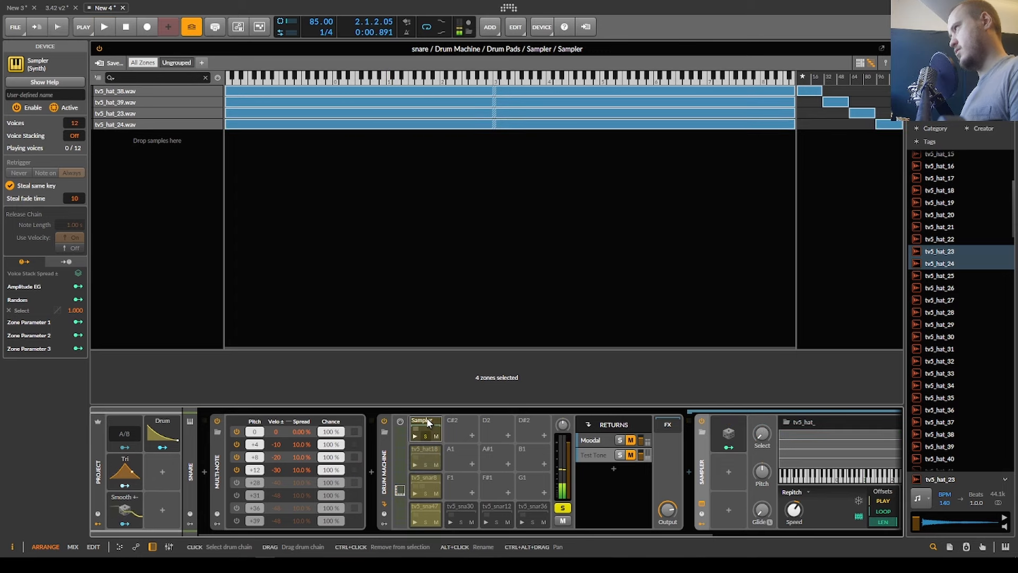
key(space)
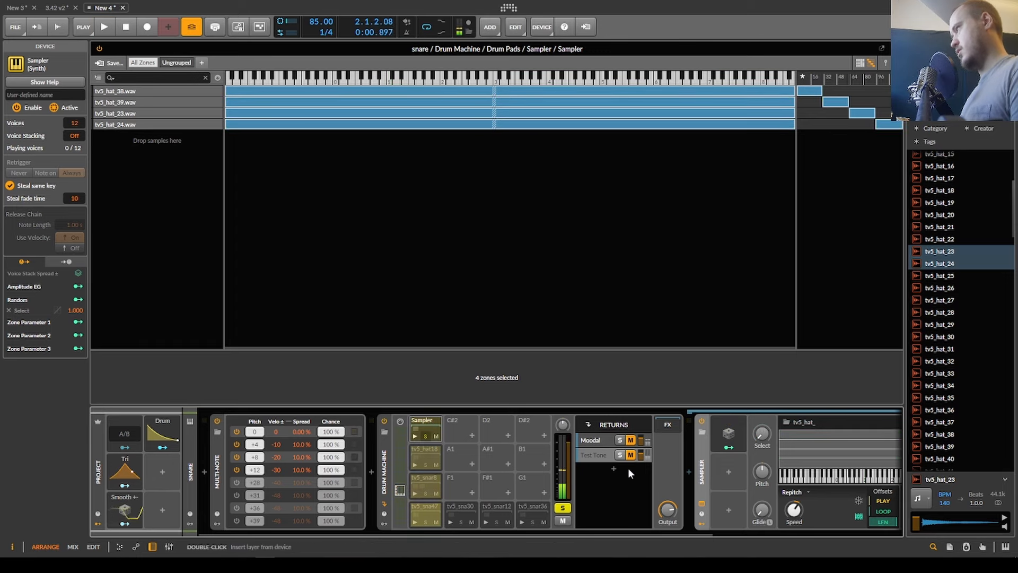
Hide the Sampler's modulators and audition the soloed pad with its multisample editor open.
click(701, 503)
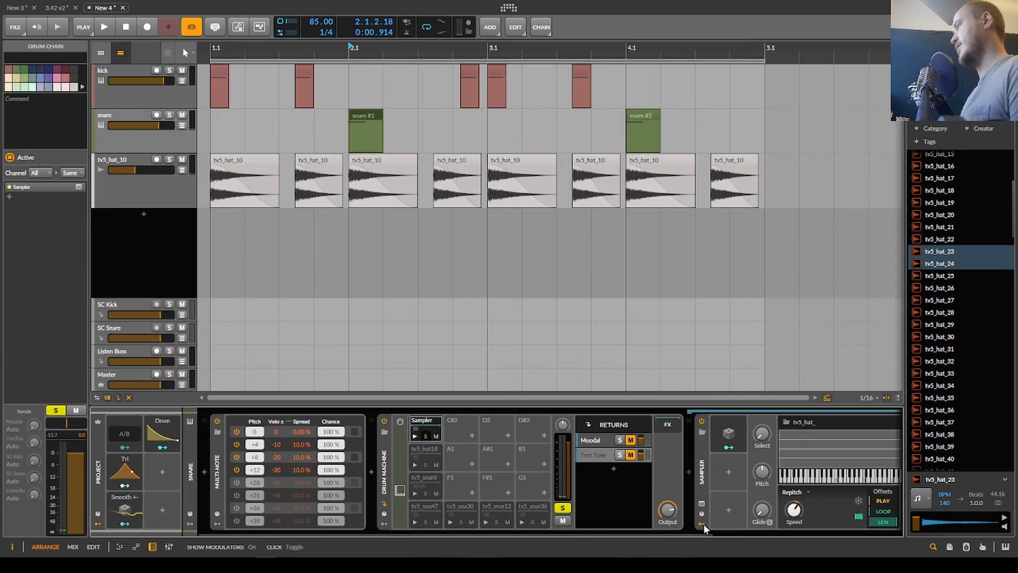
double_click(705, 467)
double_click(705, 468)
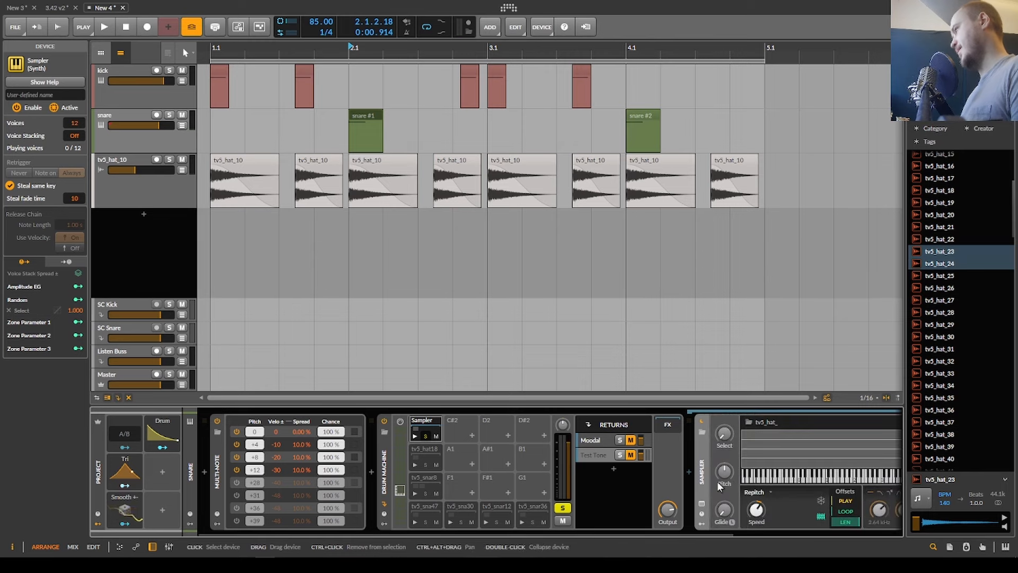
click(702, 503)
key(space)
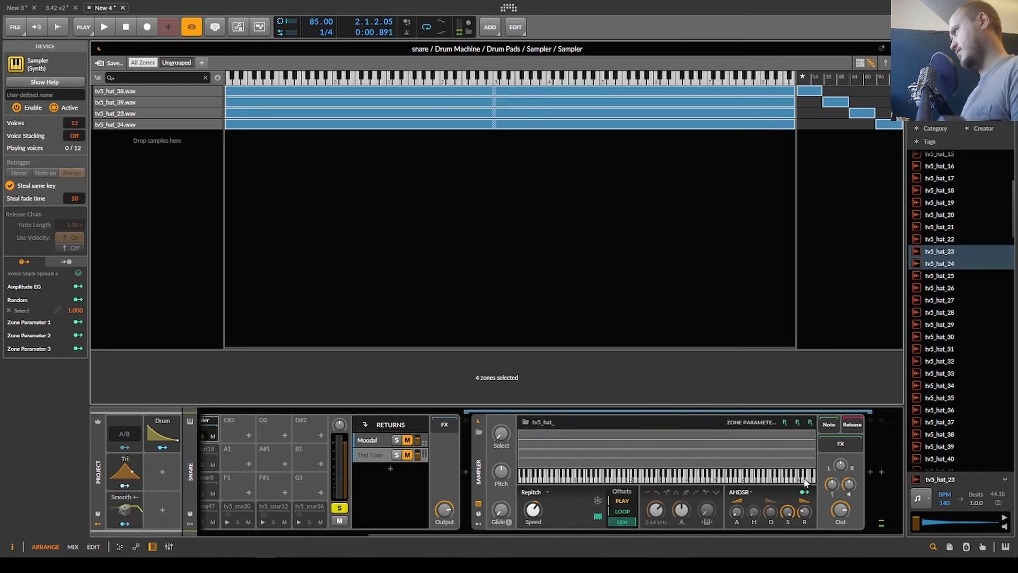
key(space)
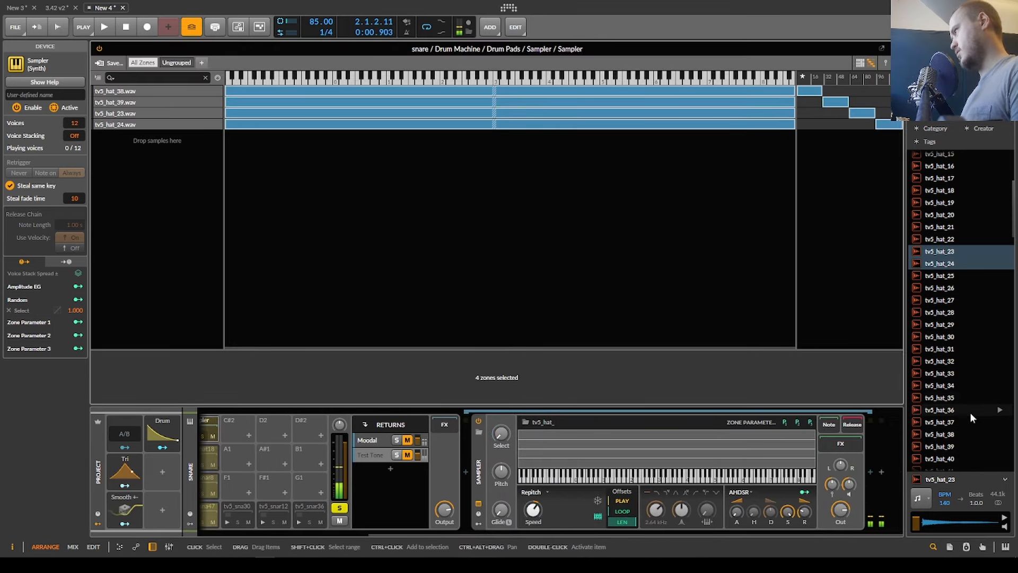
Add an EQ-2 after the Sampler and set its low cut to 507 Hz.
scroll(969, 412, down, 3)
click(870, 471)
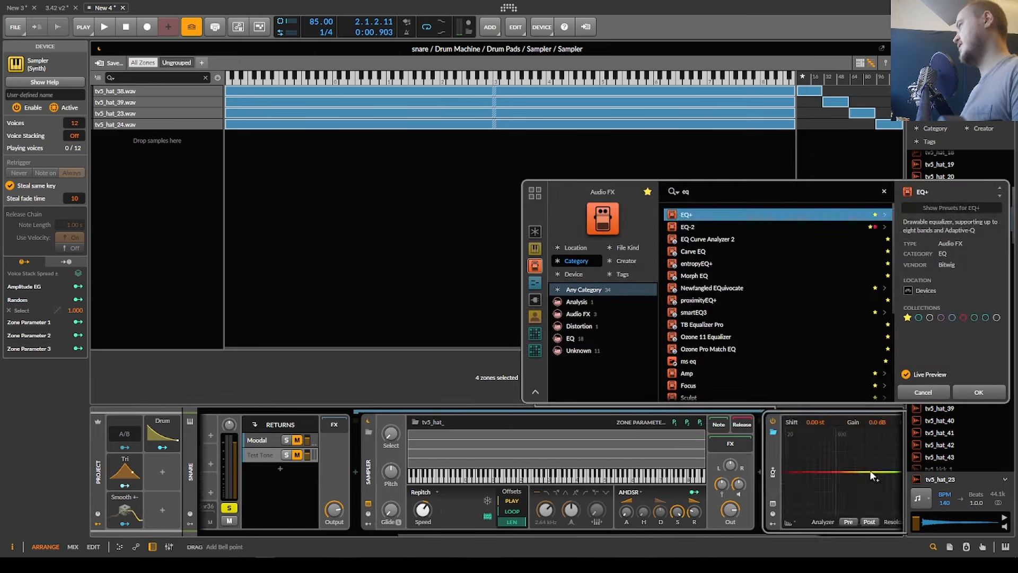
text(eq)
key(Return)
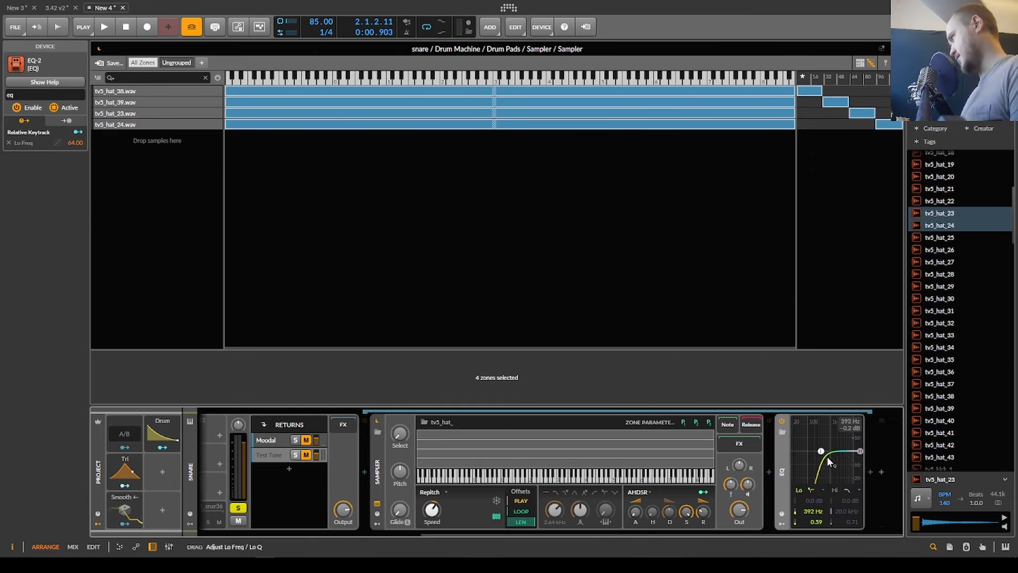
drag(825, 456, 823, 459)
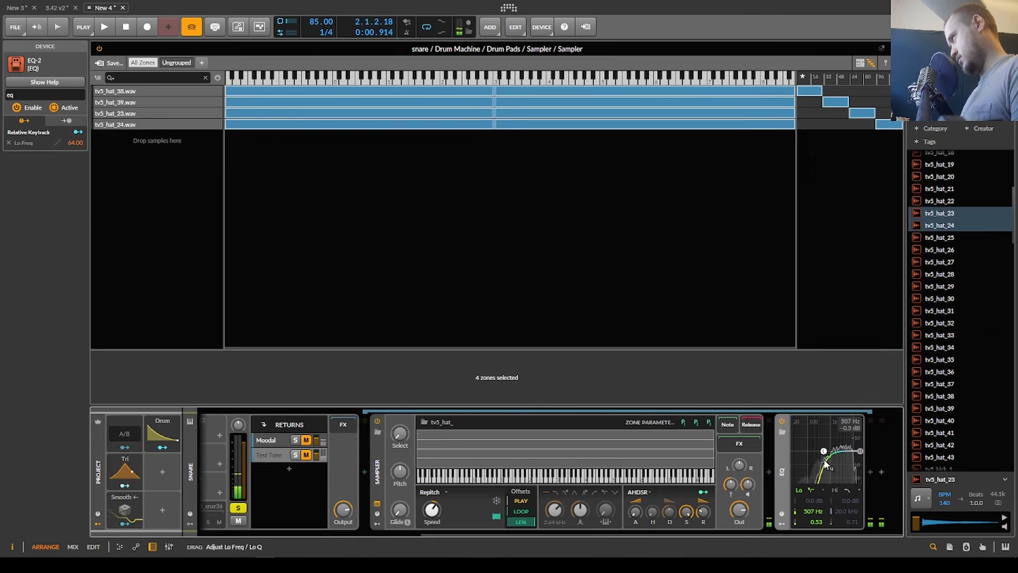
Audition several hat and percussion samples and add tv5_perc_22 to the multisample.
scroll(974, 402, up, 6)
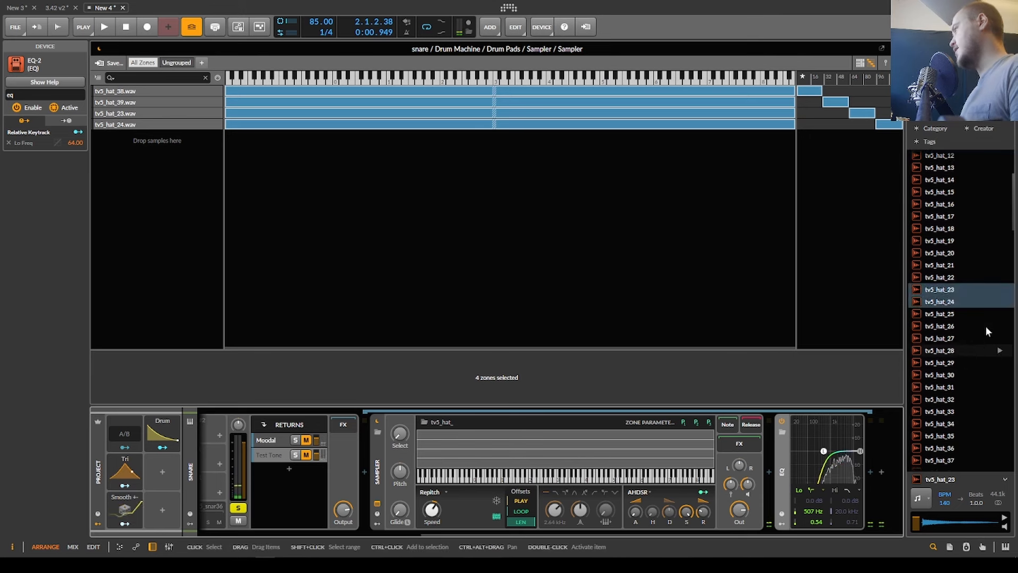
scroll(986, 329, up, 5)
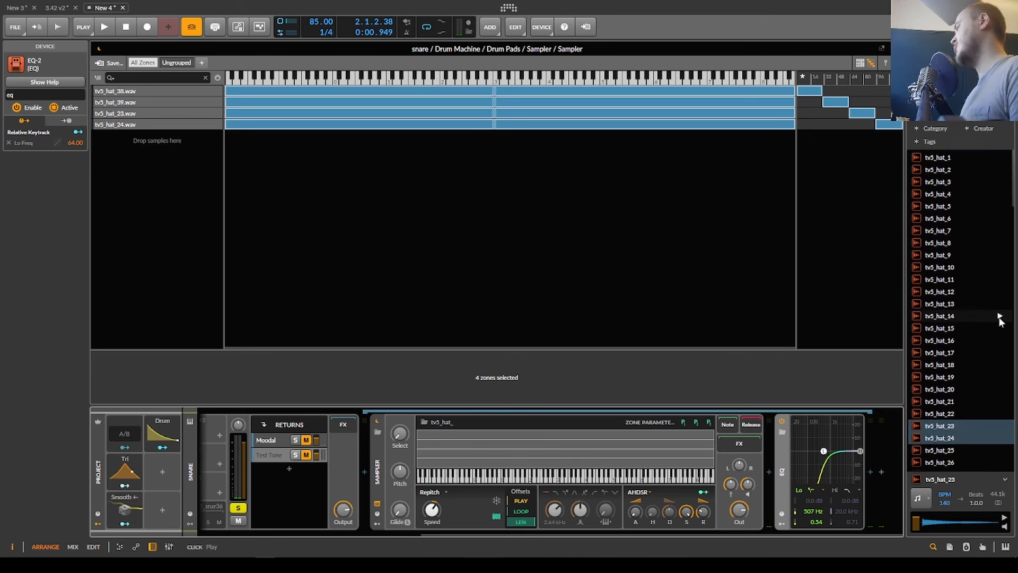
click(999, 318)
click(1000, 294)
scroll(994, 327, down, 15)
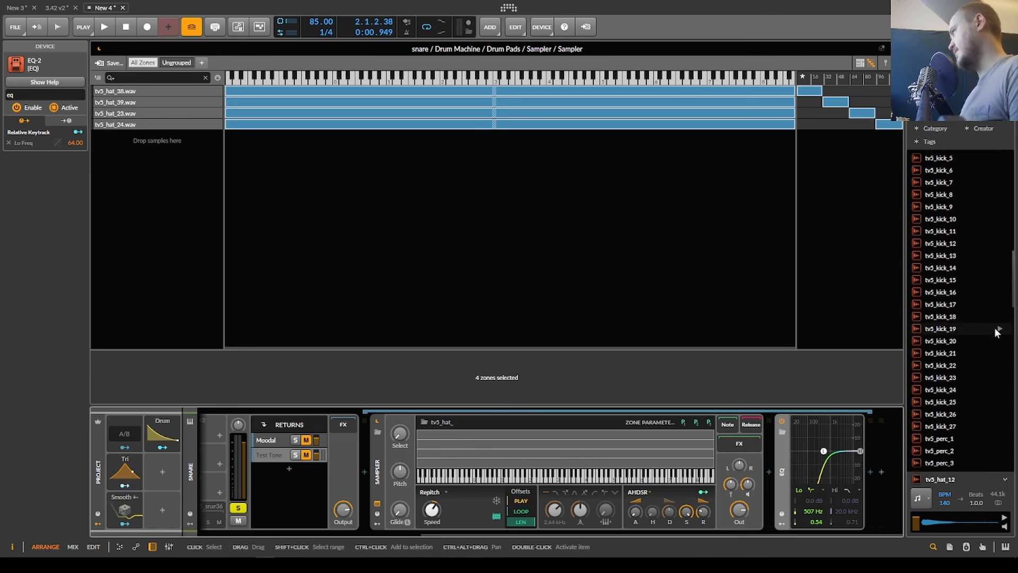
scroll(998, 333, up, 4)
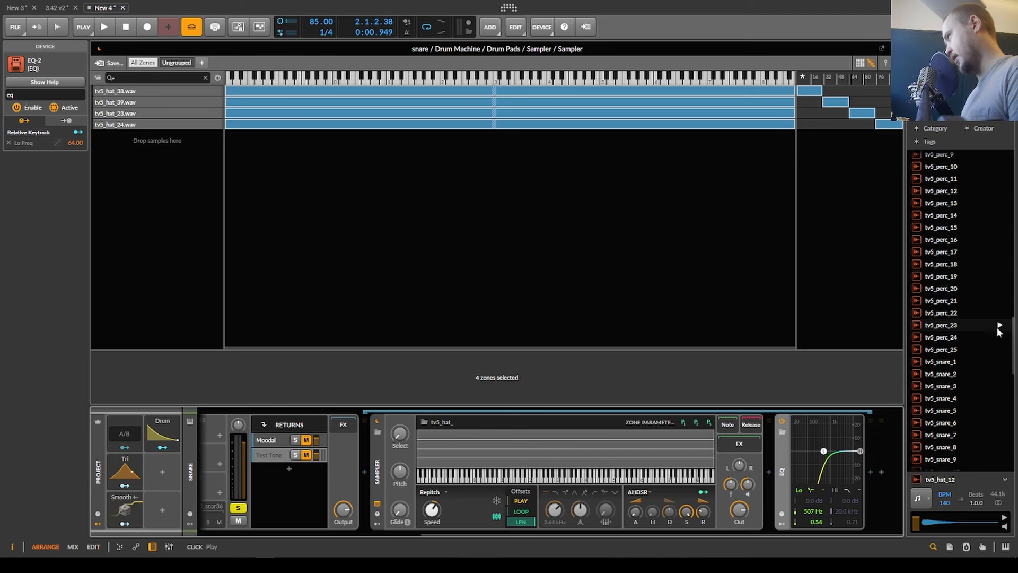
click(998, 328)
click(999, 313)
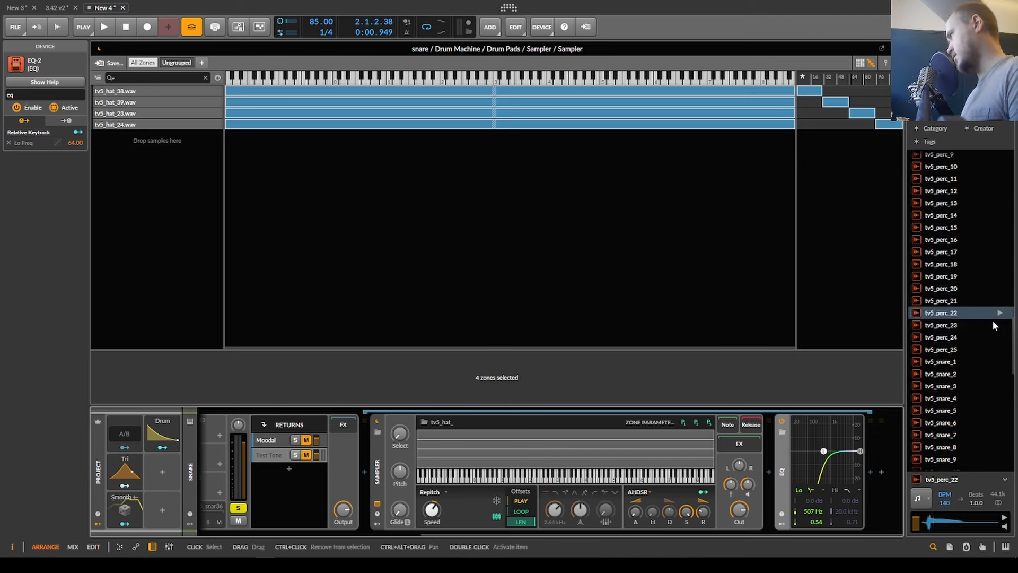
click(999, 325)
click(999, 313)
click(998, 300)
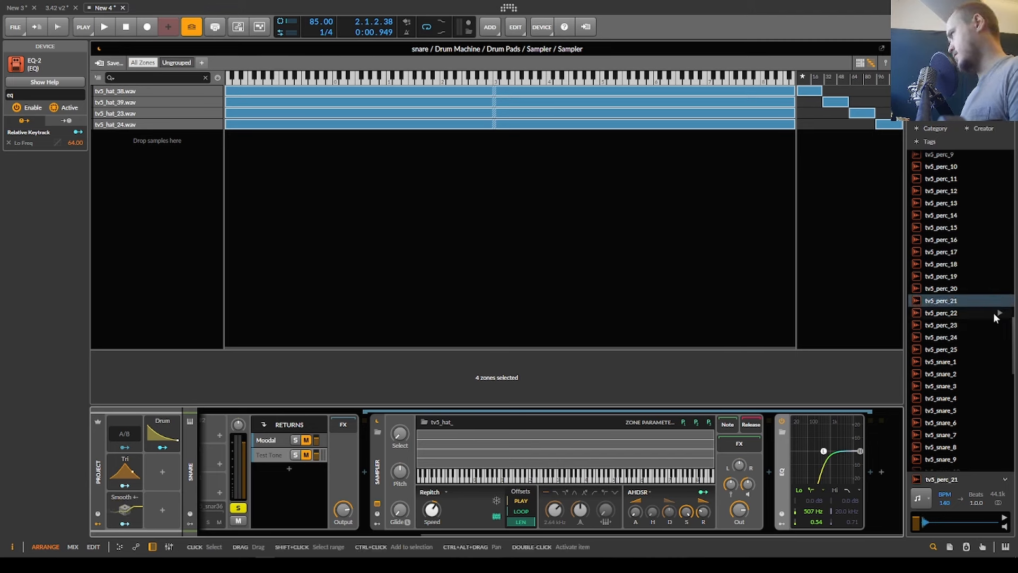
drag(995, 316, 151, 171)
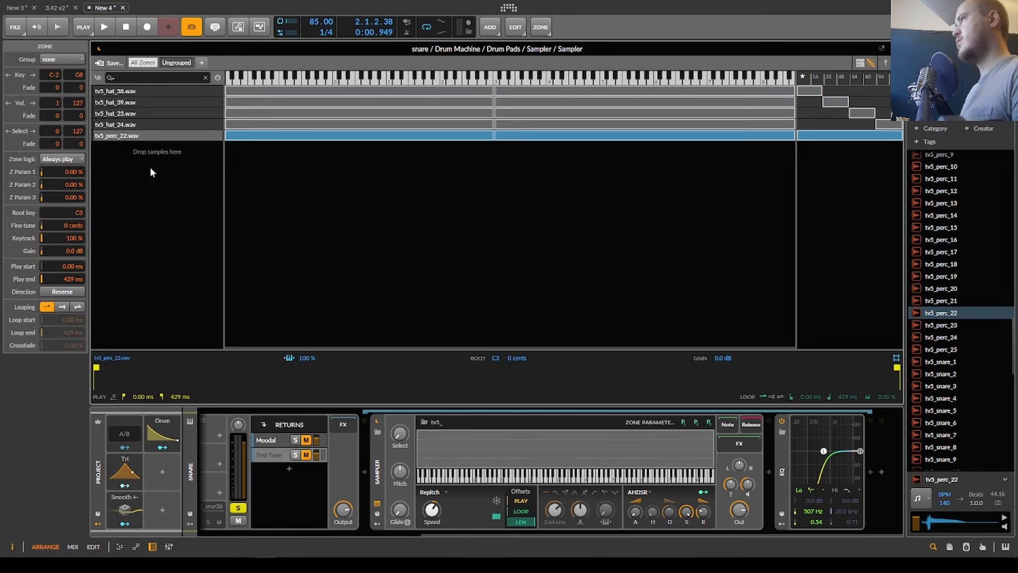
Audition more percussion samples and add tv5_perc_15 and tv5_perc_13 to the multisample.
click(1001, 276)
scroll(1000, 280, up, 1)
click(1000, 278)
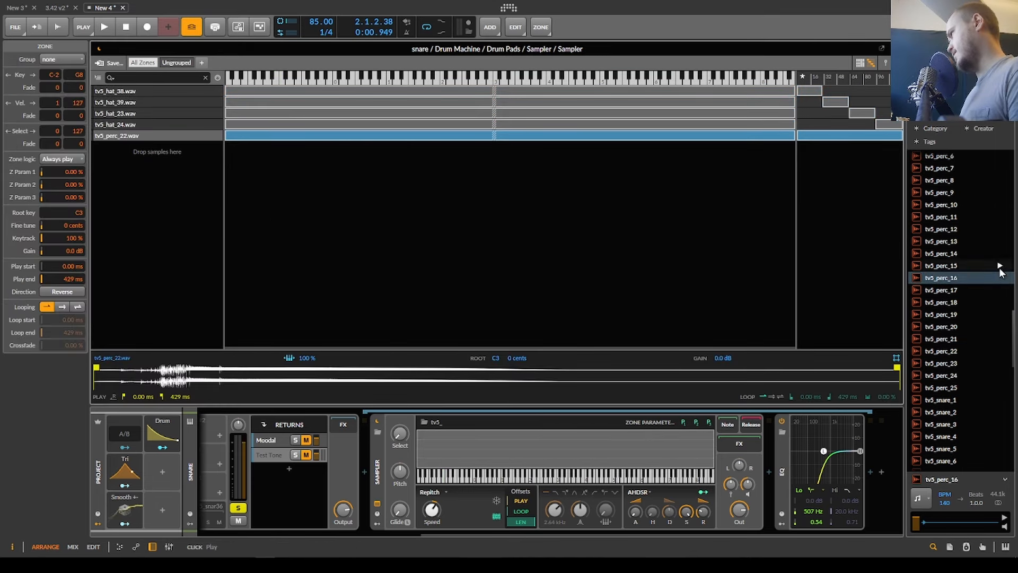
drag(999, 267, 191, 173)
click(1000, 242)
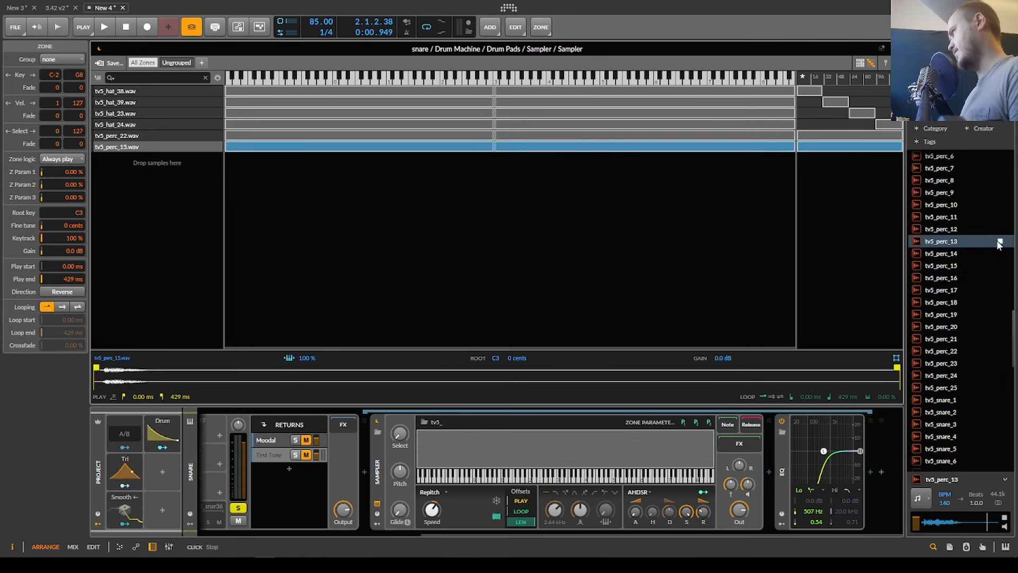
drag(1000, 242, 548, 267)
drag(209, 219, 209, 219)
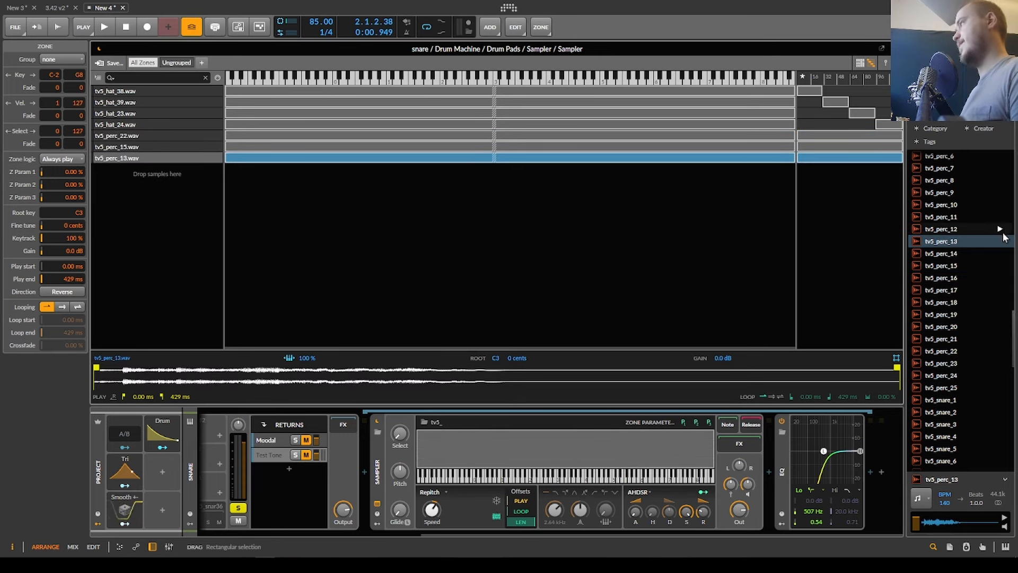
Add tv5_perc_11 to the multisample with a play start of 24.9 ms, and lengthen the Sampler's envelope attack slightly.
click(999, 217)
drag(999, 217, 649, 259)
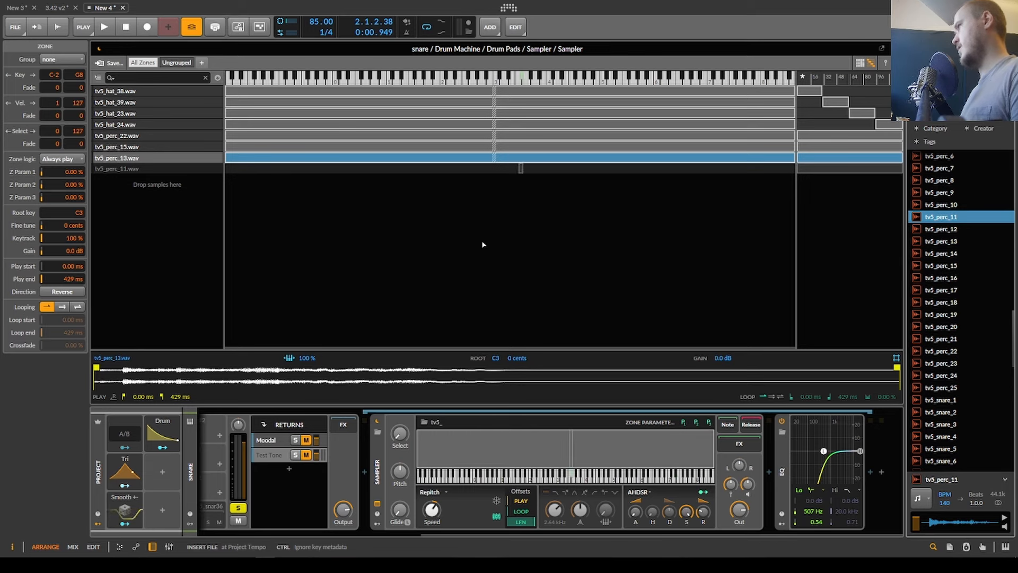
drag(482, 244, 200, 223)
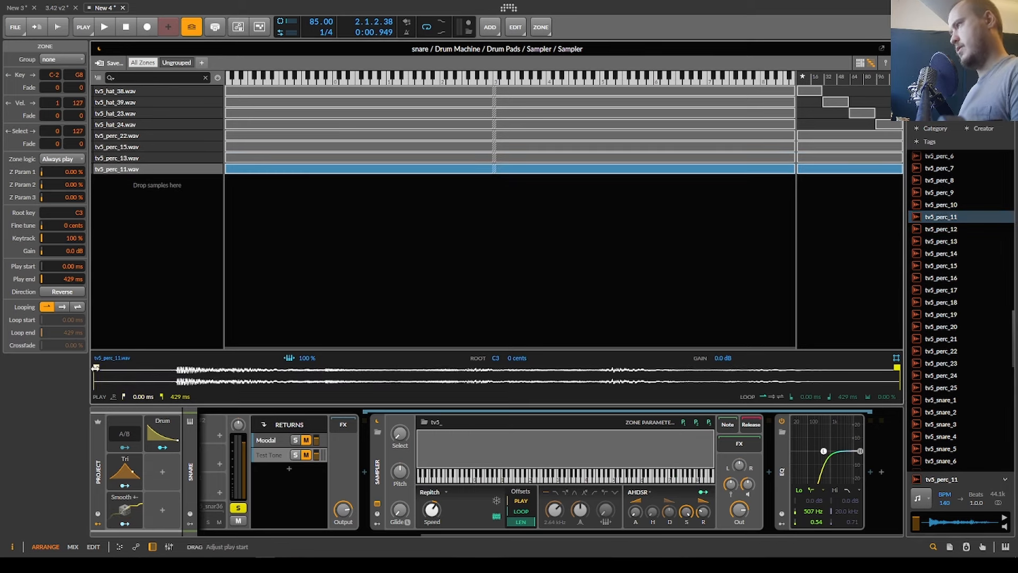
drag(635, 511, 634, 506)
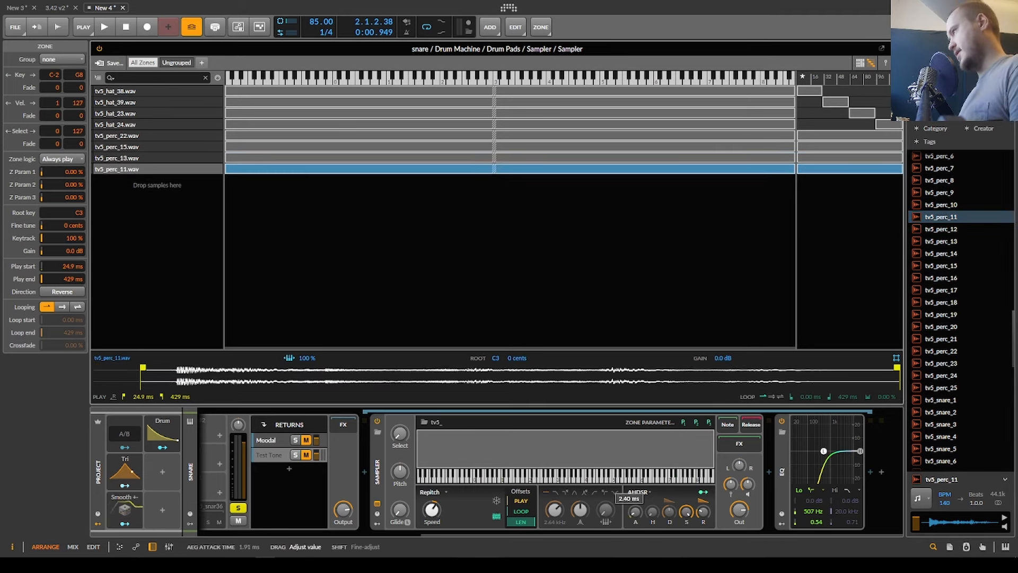
Distribute the Select ranges of all eight hat and percussion zones equally.
scroll(456, 435, left, 1)
drag(758, 191, 795, 87)
right_click(865, 138)
click(933, 218)
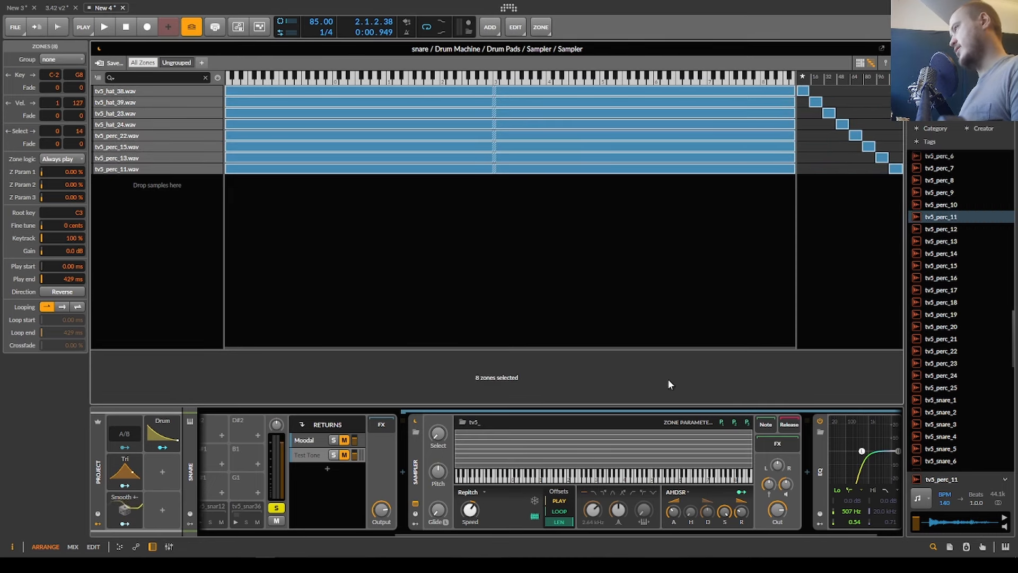
Play the snare repeatedly to hear the random sample selection across its hits.
scroll(439, 507, right, 1)
key(space)
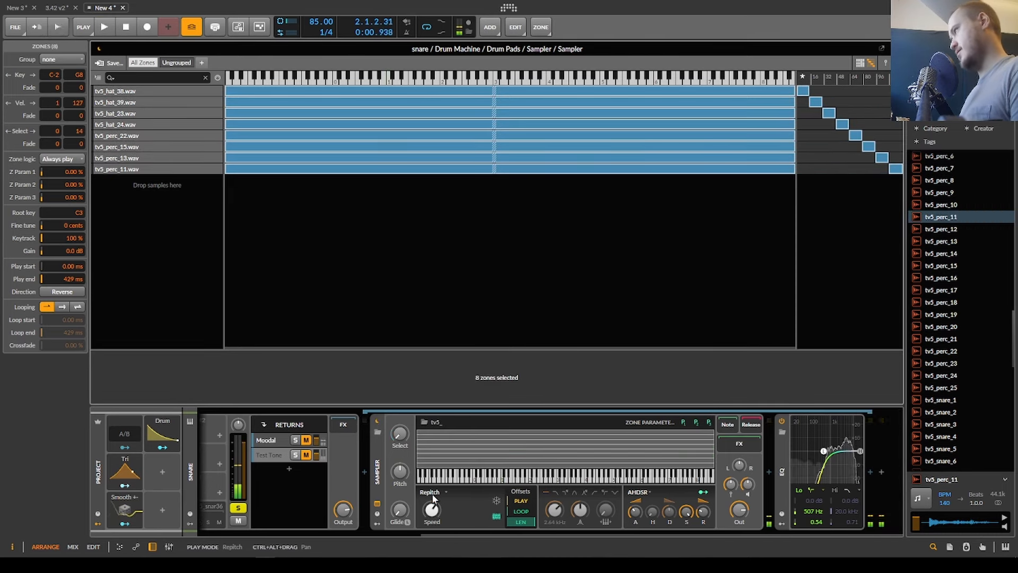
key(space)
key(space)
key(space)
key(space)
key(space)
key(space)
key(space)
key(space)
key(space)
key(space)
key(space)
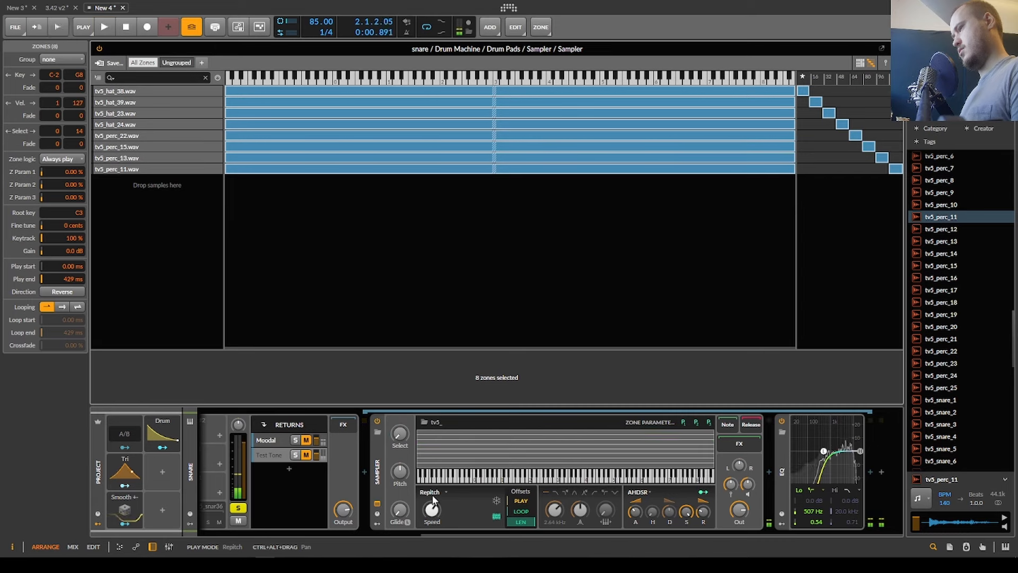
Close the multisample editor and select the Sampler pad's chain in the Drum Machine.
click(377, 500)
scroll(380, 490, left, 7)
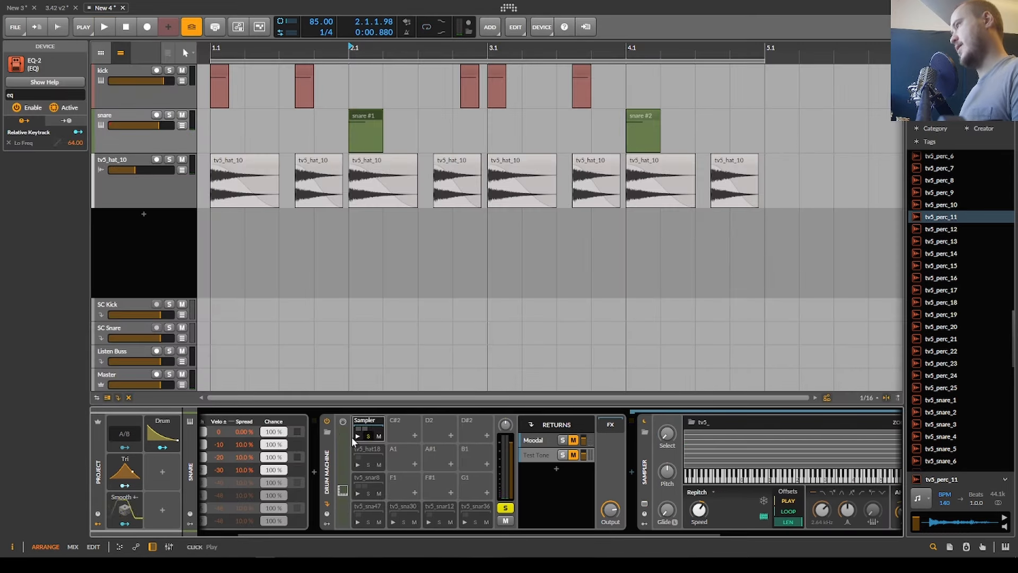
click(370, 422)
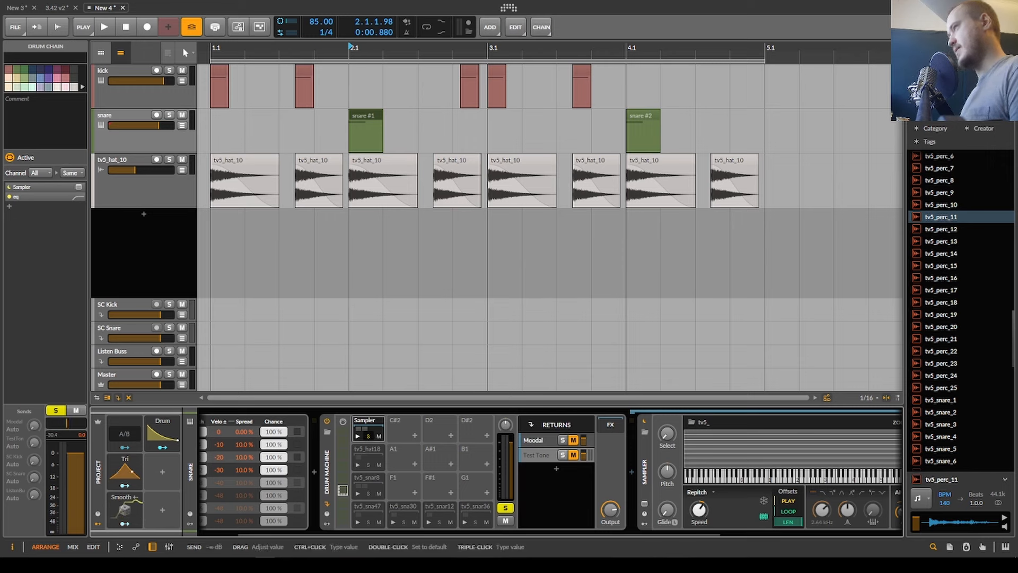
Raise the Sampler chain's sends to the Moodal and Test Tone returns and take the pad out of solo.
drag(34, 425, 33, 350)
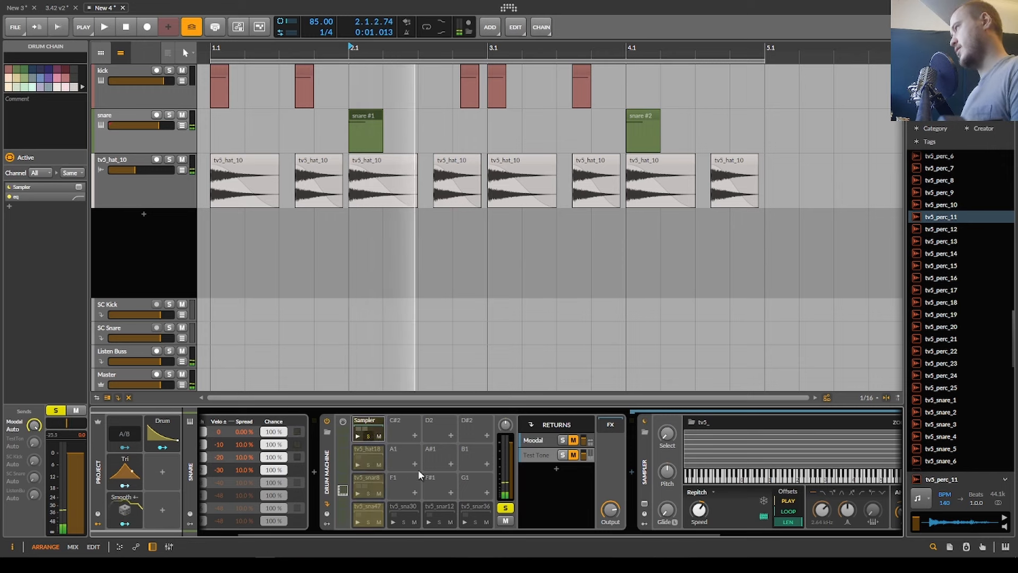
drag(34, 425, 34, 448)
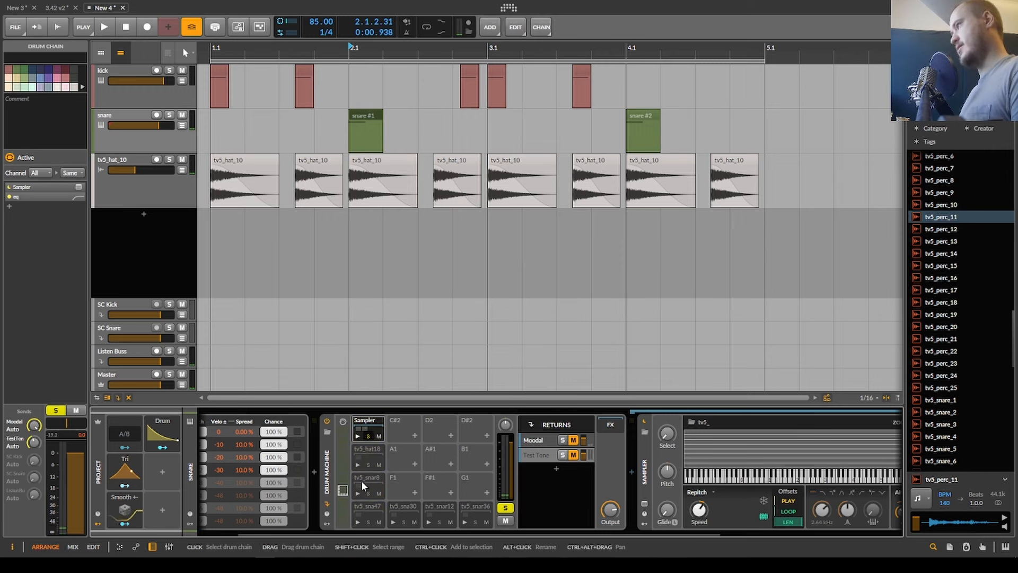
click(367, 436)
Play the first snare hit repeatedly to hear the randomized Sampler layer with all other snare layers.
key(space)
key(space)
key(space)
key(space)
key(space)
key(space)
key(space)
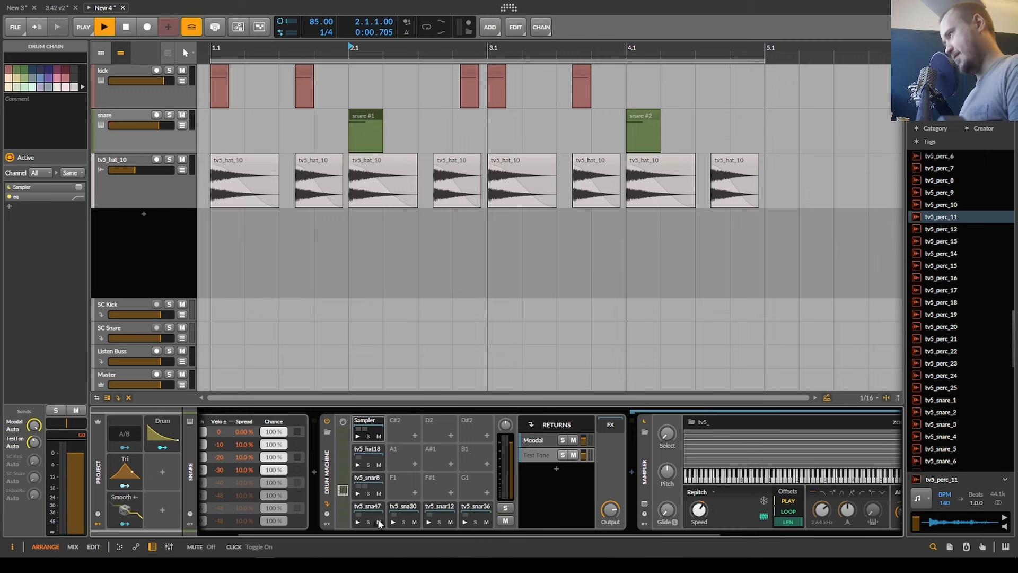
key(space)
key(space)
key(space)
key(space)
key(space)
key(space)
key(space)
key(space)
key(space)
key(space)
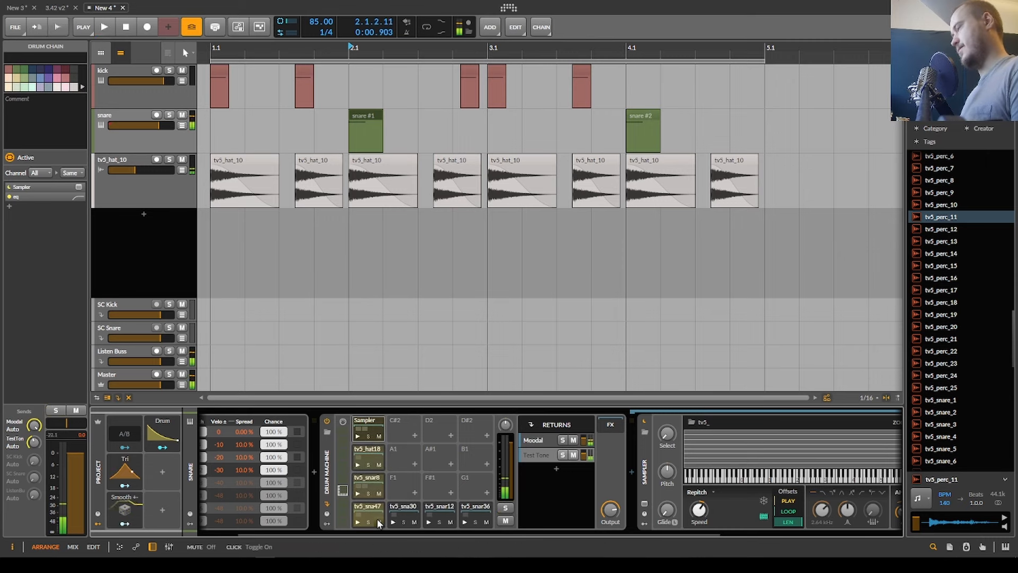
key(space)
key(space)
key(space)
key(space)
key(space)
key(space)
key(space)
key(space)
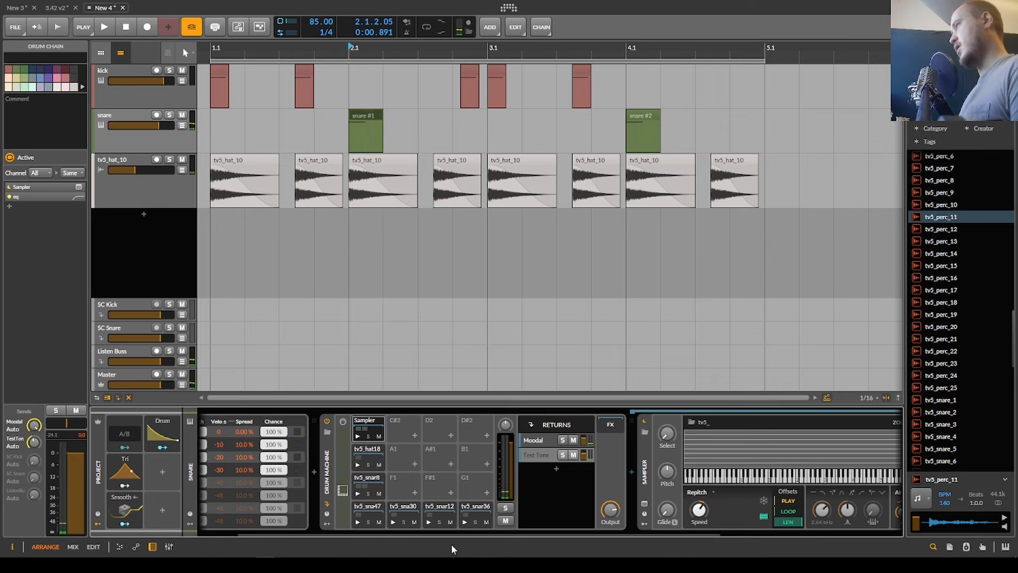
Copy the whole kick, snare and hat pattern starting at 1.1 and paste it at 6.1.
scroll(353, 297, down, 2)
scroll(272, 104, up, 2)
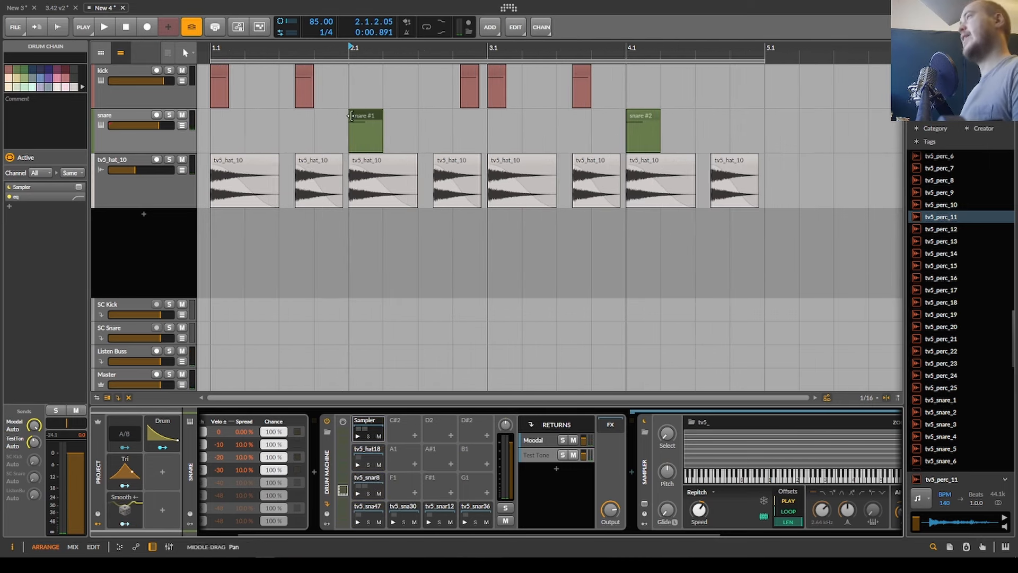
scroll(351, 115, down, 4)
drag(210, 80, 460, 180)
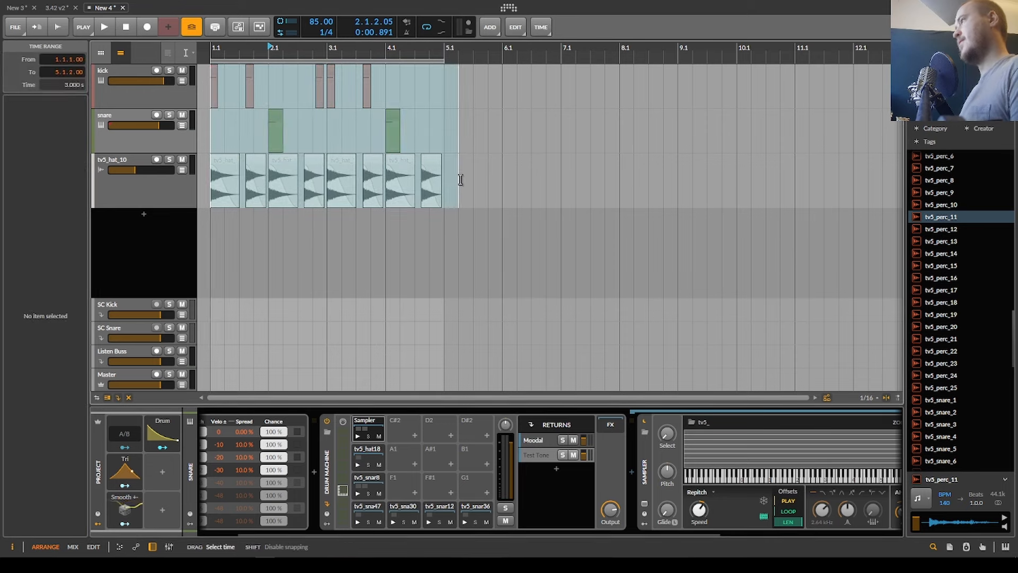
key(ctrl+c)
click(501, 126)
key(ctrl+v)
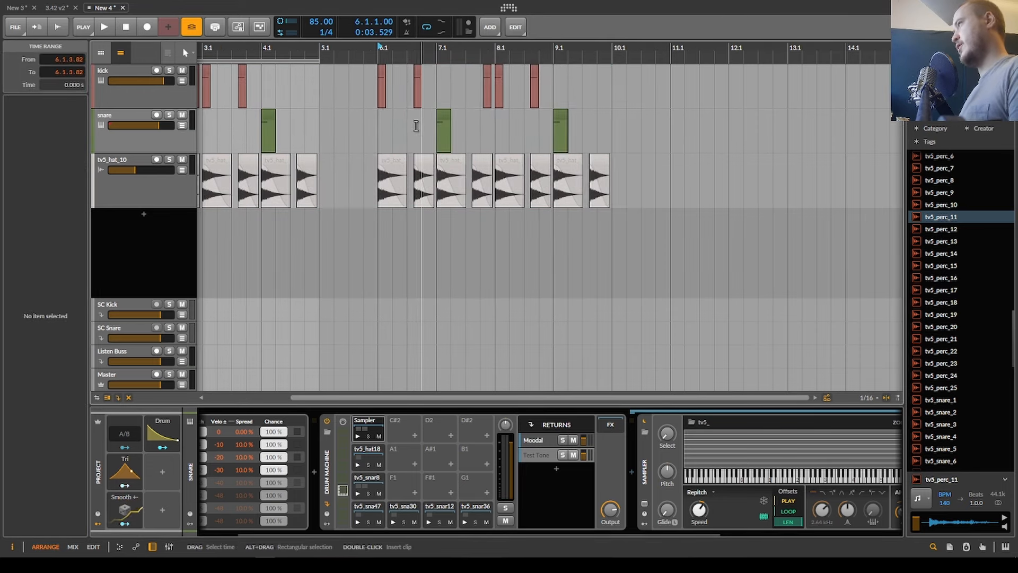
Consolidate the pasted snare clips from 6.1 to 10.1 into one clip and transpose both of its notes up to C#1.
mouse_move(382, 118)
mouse_down()
mouse_move(608, 119)
mouse_move(374, 131)
mouse_up()
key(ctrl+j)
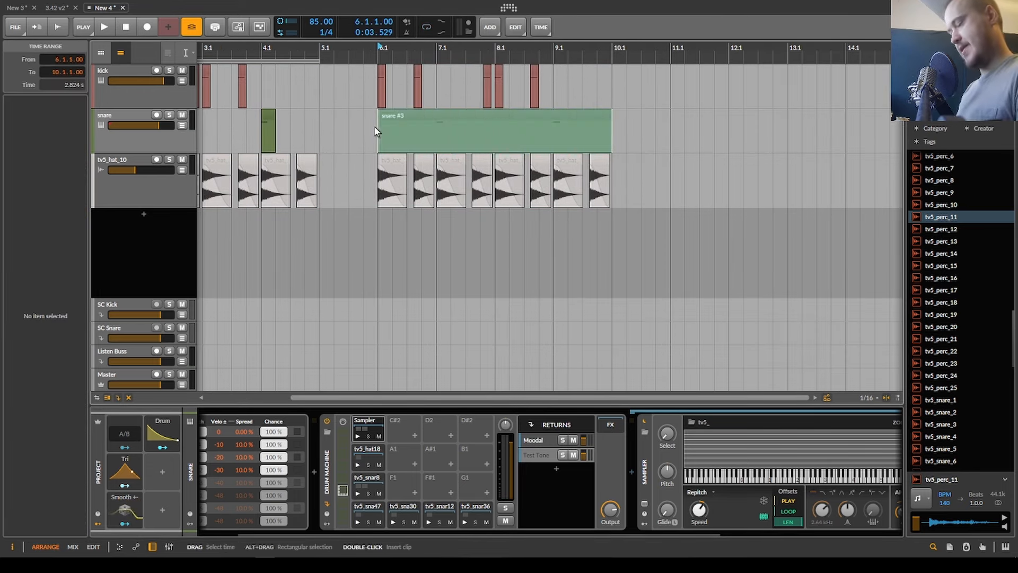
double_click(405, 115)
click(456, 104)
double_click(457, 115)
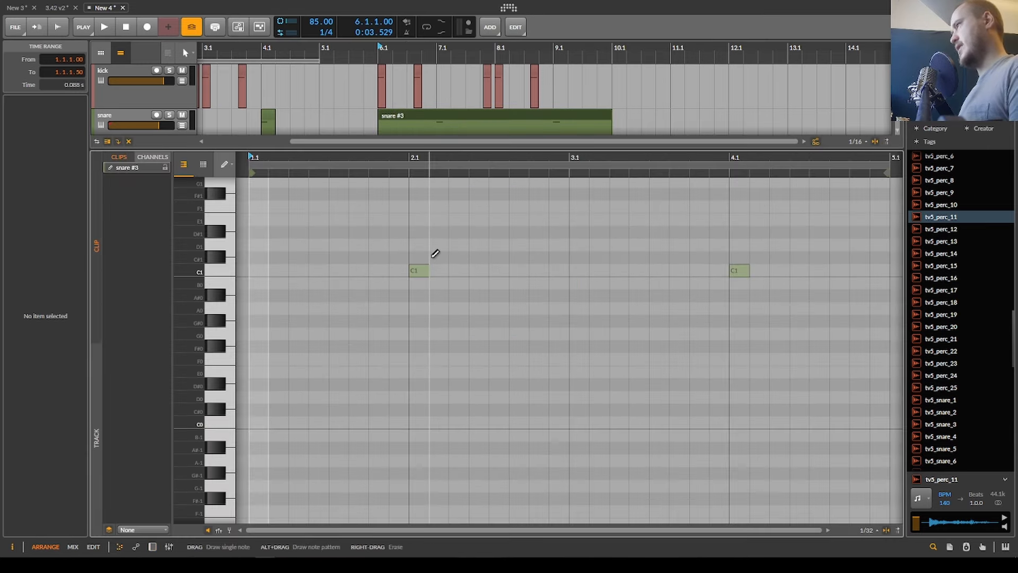
key(1)
key(ctrl+a)
key(Up)
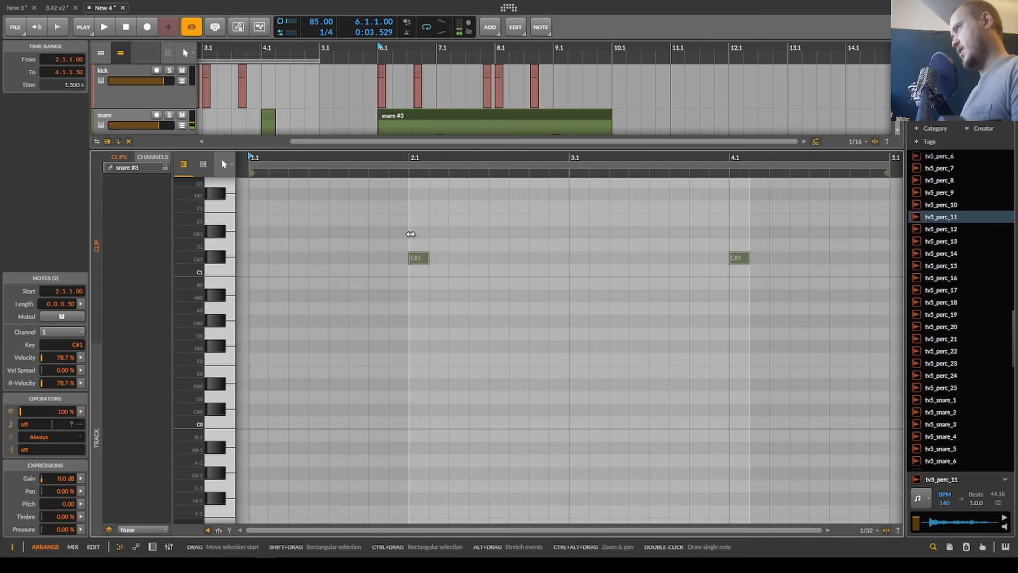
key(d)
scroll(456, 266, right, 1)
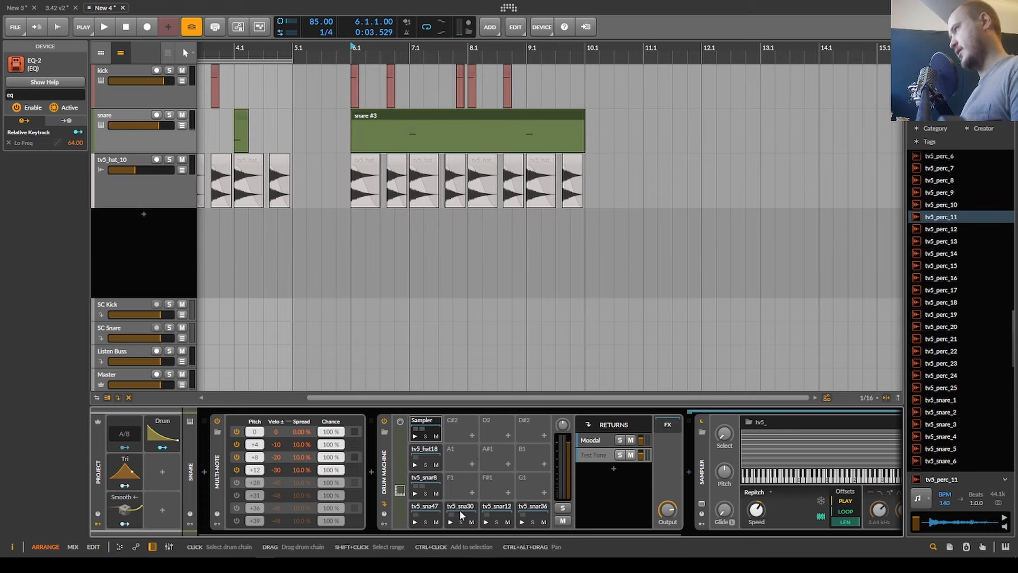
Play the pasted section from 6.1 to hear the transposed snare triggering the tv5_sna30 pad.
key(space)
key(space)
key(space)
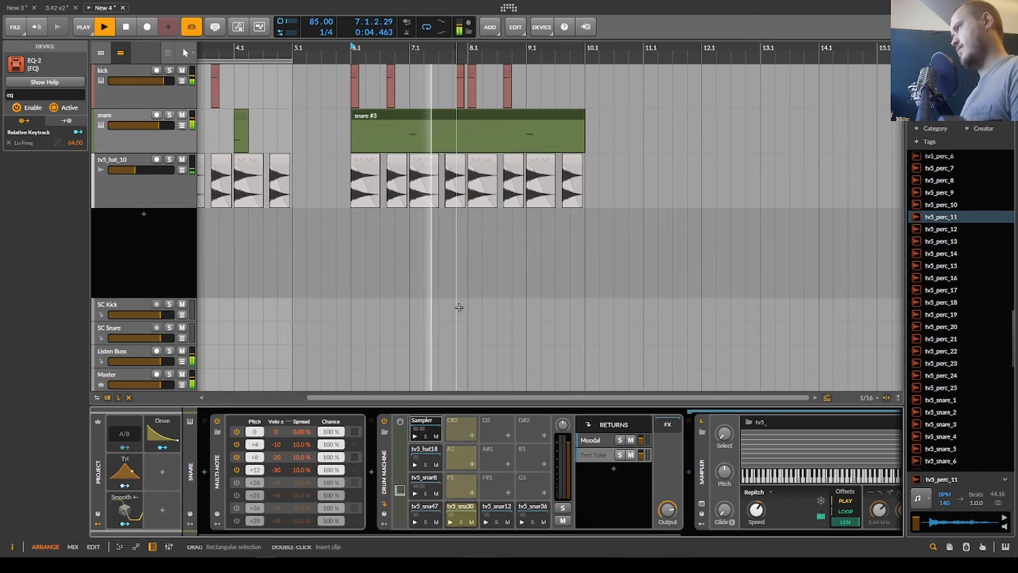
key(space)
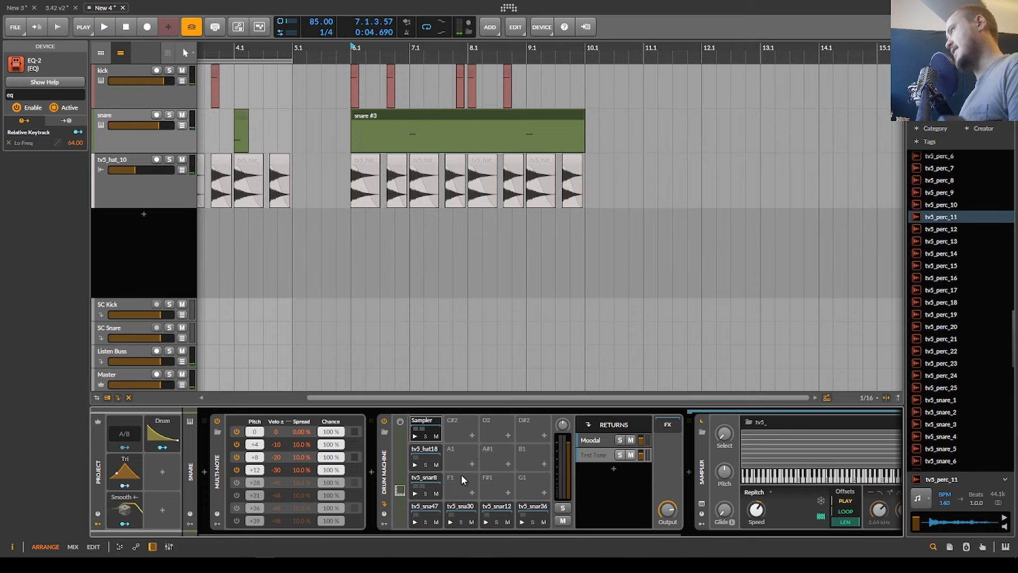
Try a copy of the tv5_snar8 pad on F1 during playback and delete the copy.
click(423, 481)
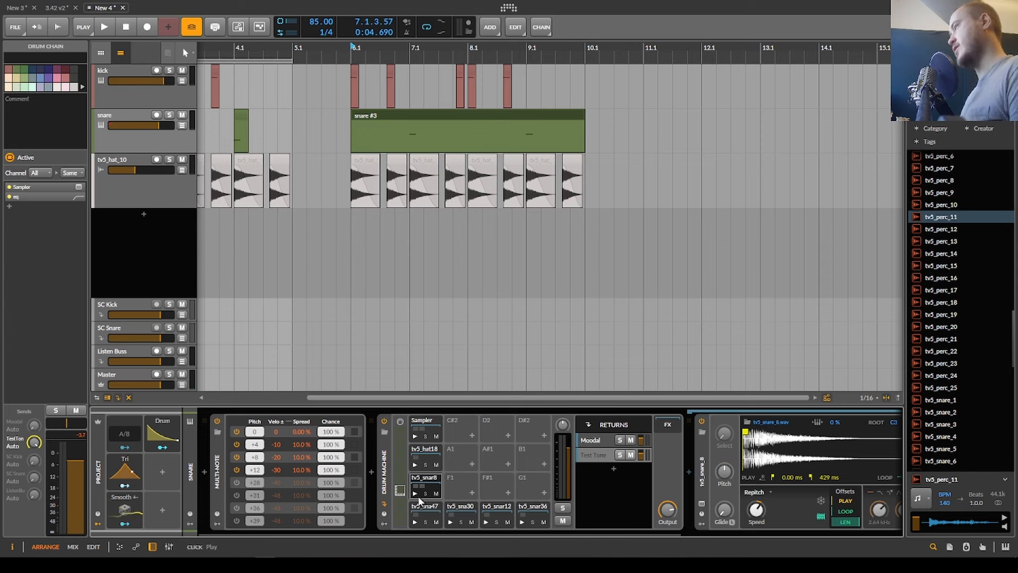
drag(424, 483, 462, 483)
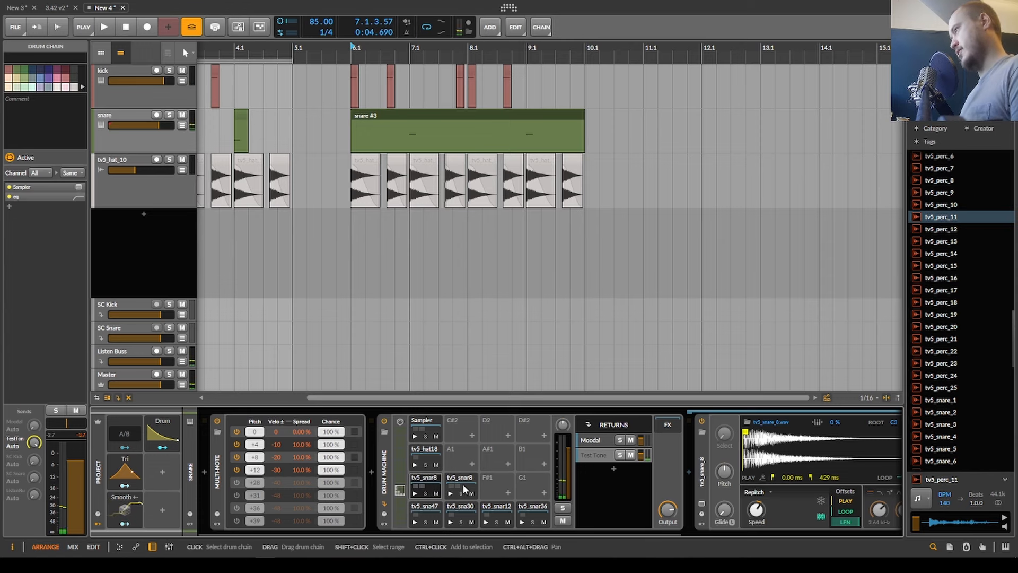
key(space)
key(space)
key(space)
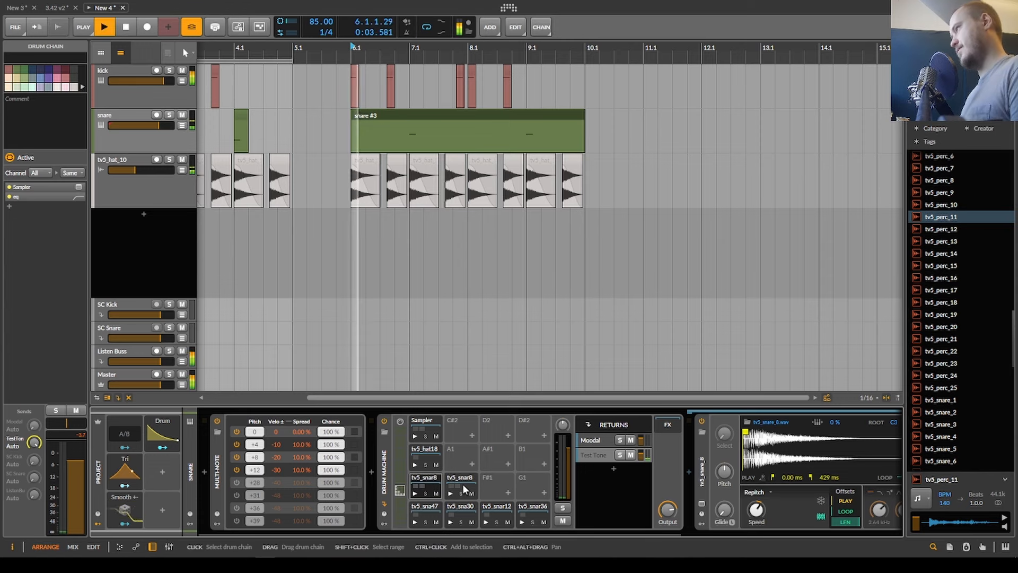
key(space)
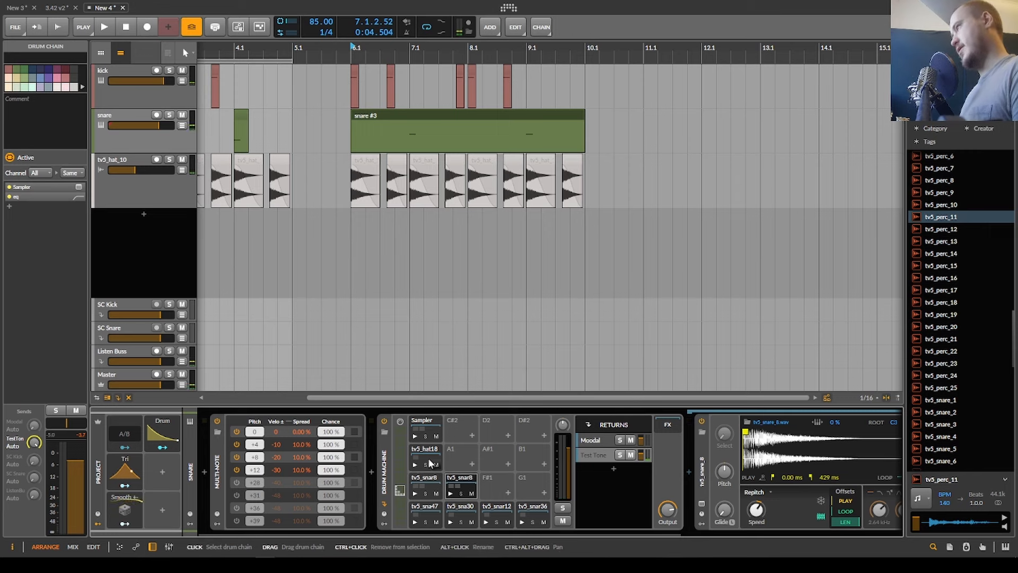
click(465, 478)
key(Delete)
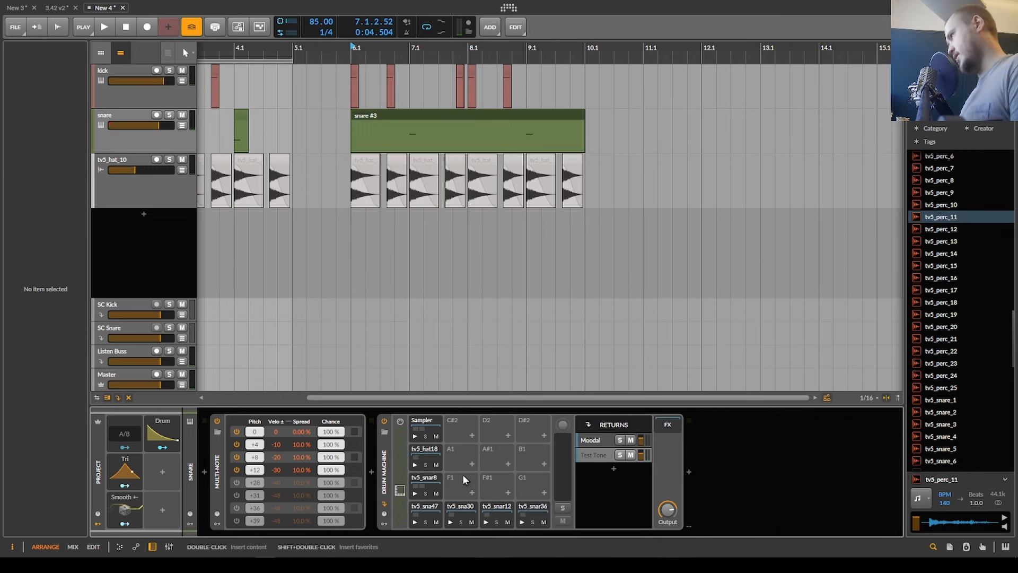
Copy the tv5_hat18 pad onto A1 and check the copy in solo during playback.
drag(428, 451, 467, 459)
key(space)
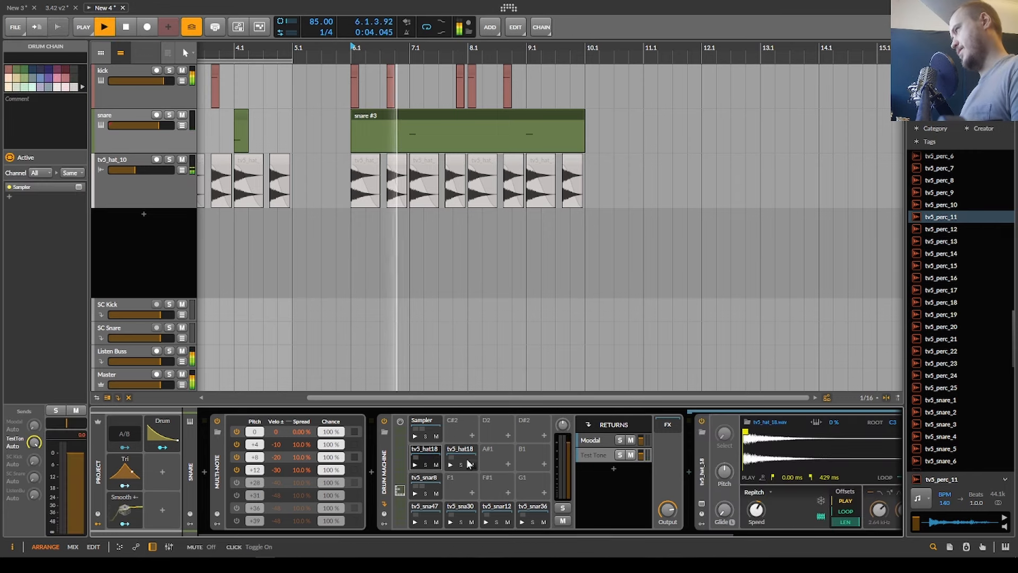
click(462, 464)
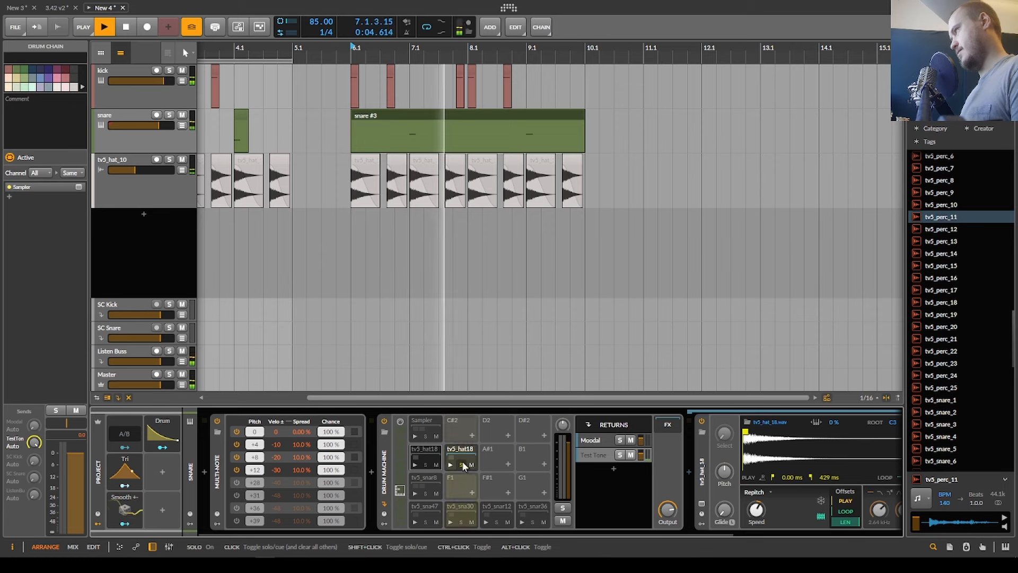
click(462, 462)
key(space)
key(space)
Raise the tv5_sna30 chain's send to the Moodal return while playing the section from 6.1.
click(462, 511)
key(space)
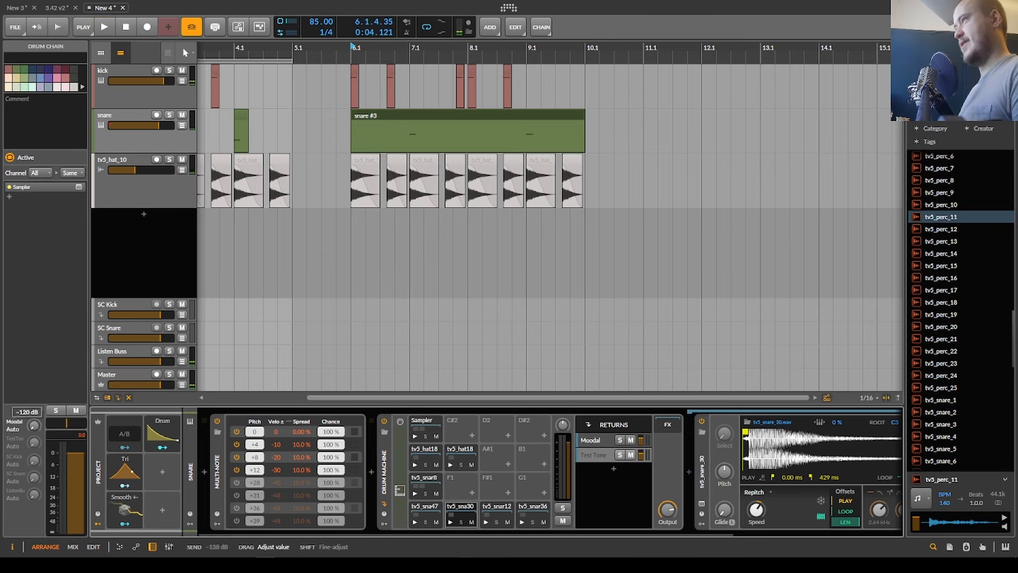
key(space)
drag(35, 441, 34, 424)
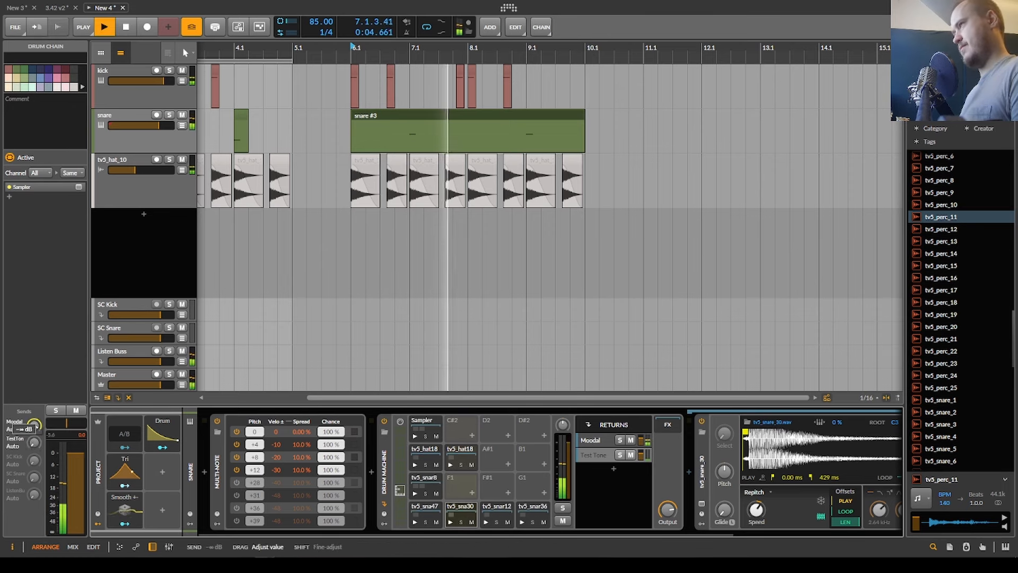
key(space)
key(space)
key(space)
Audition the Sampler pad, copy it onto C#2 and play the second snare variation.
click(415, 423)
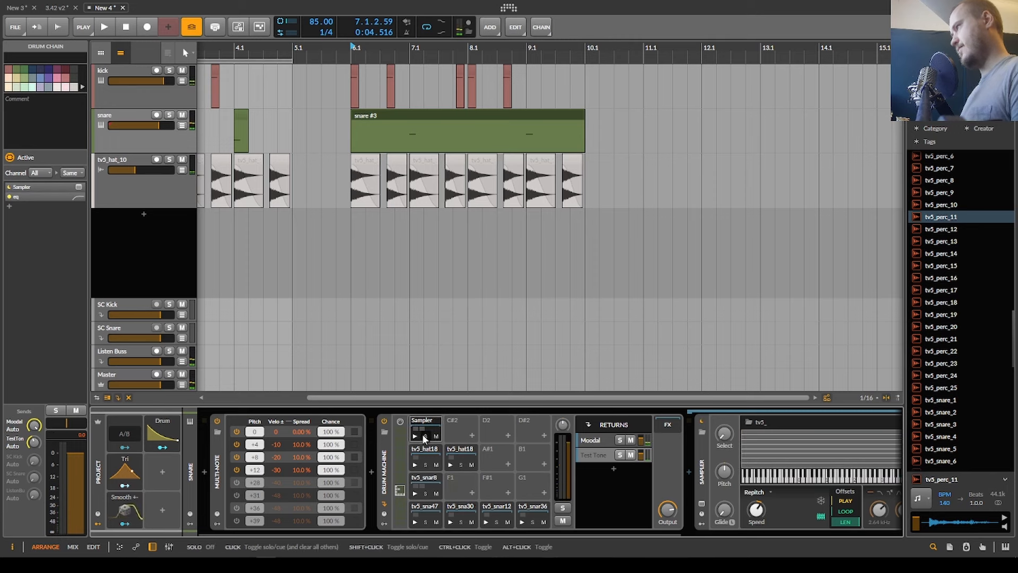
click(424, 435)
click(425, 435)
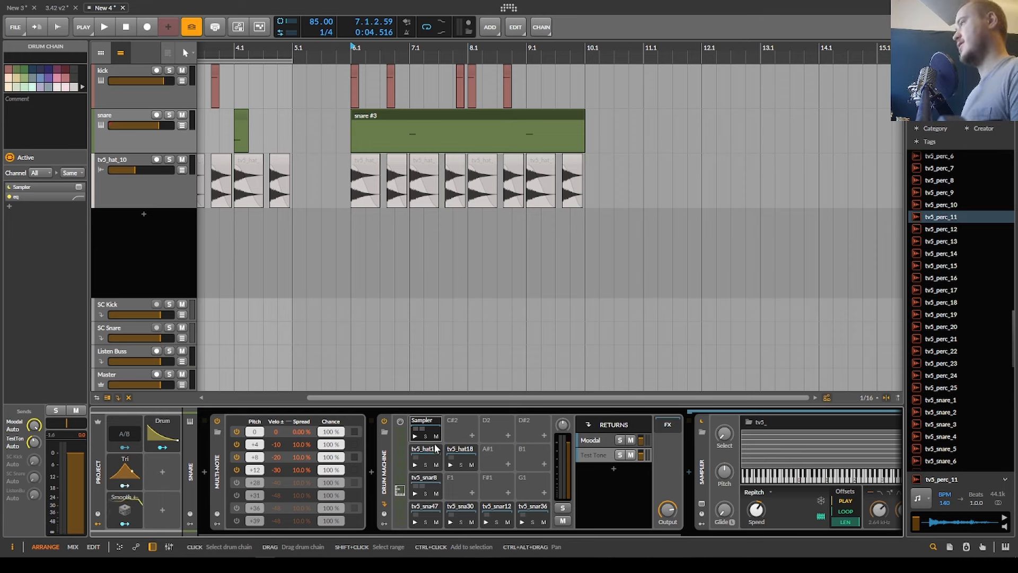
click(416, 435)
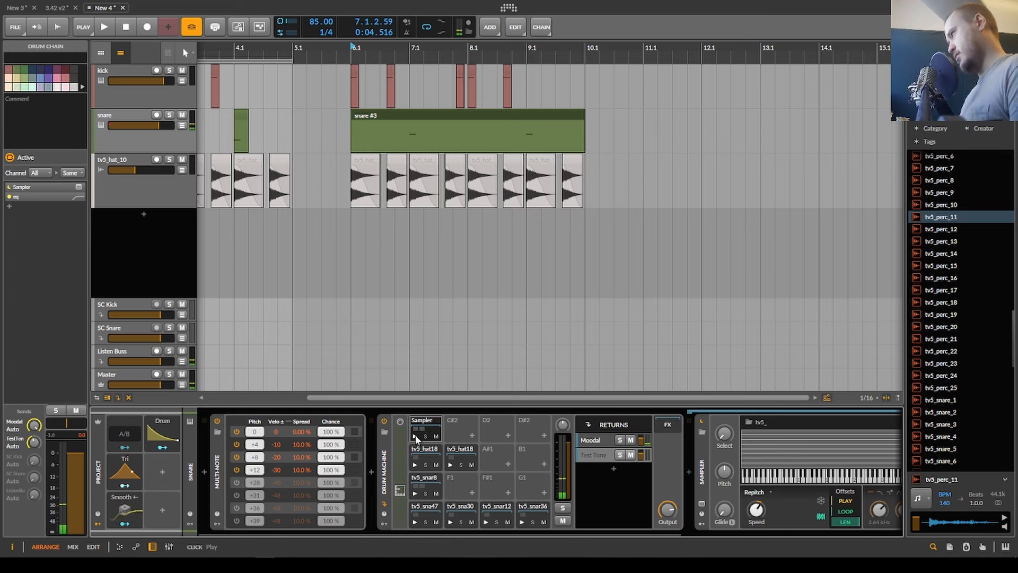
drag(415, 430, 459, 428)
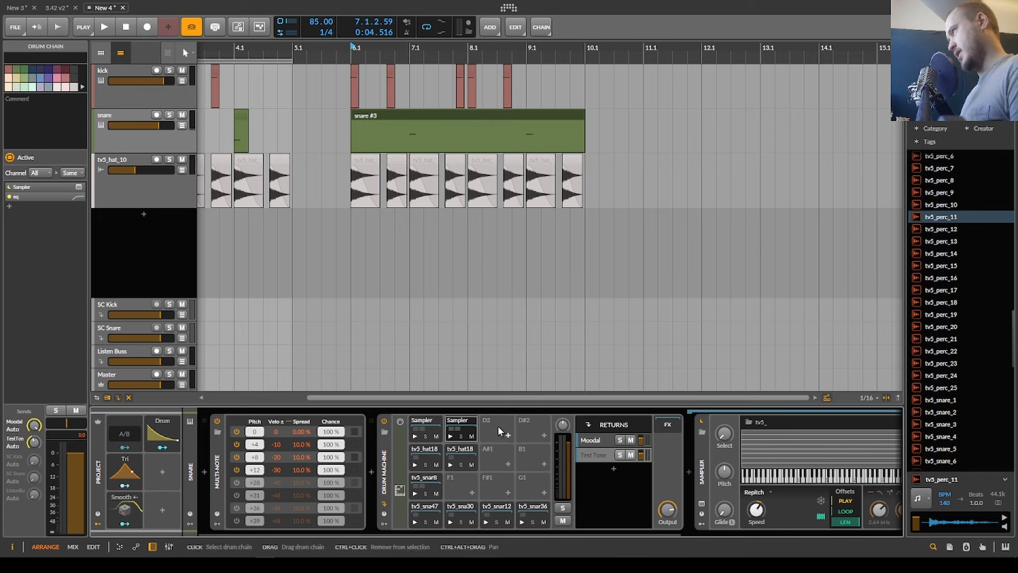
key(space)
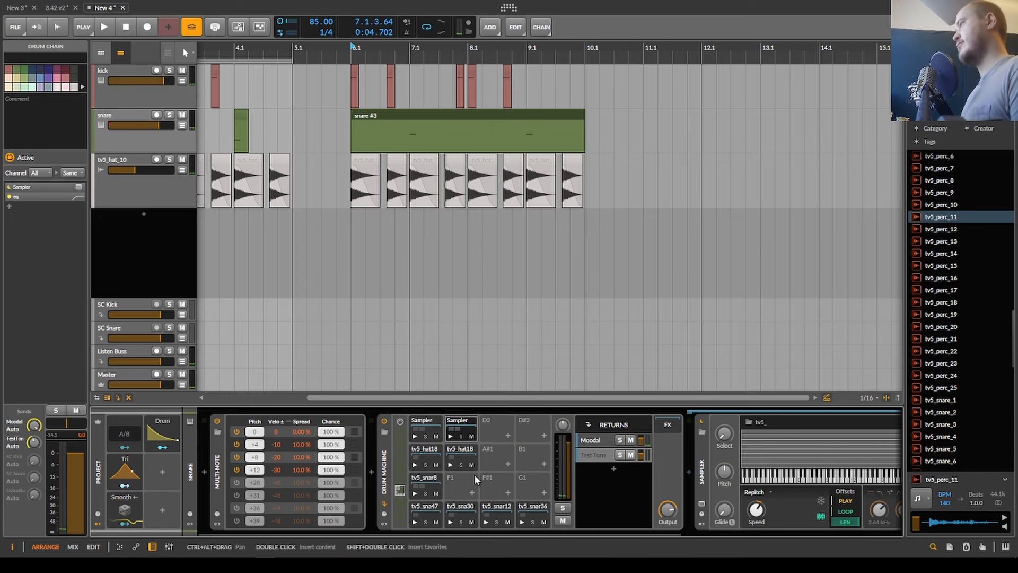
key(space)
key(space)
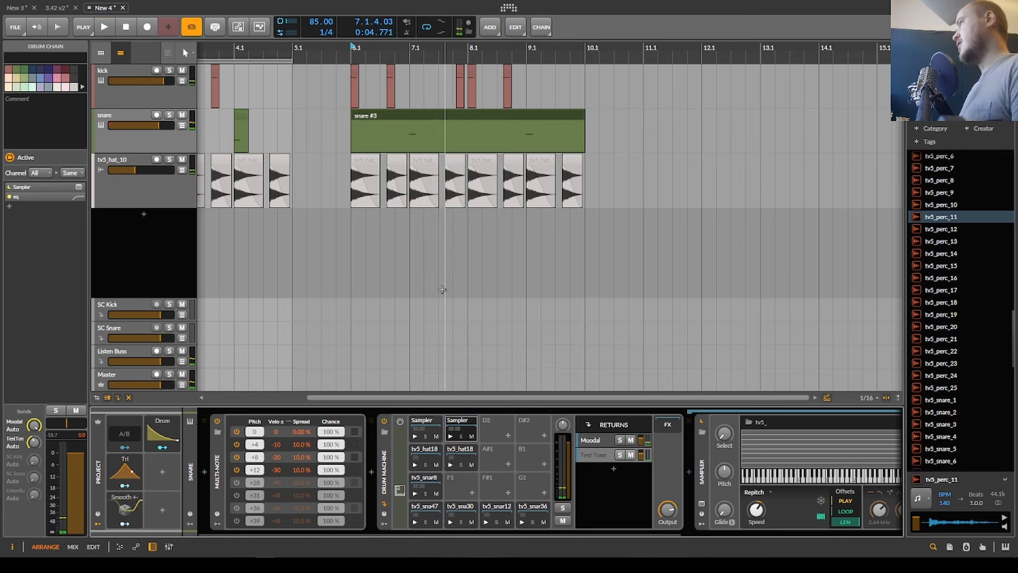
Select the snare track and review the original and pasted drum patterns in the arrangement.
scroll(444, 289, down, 2)
drag(423, 225, 477, 221)
scroll(296, 176, up, 5)
scroll(288, 175, down, 3)
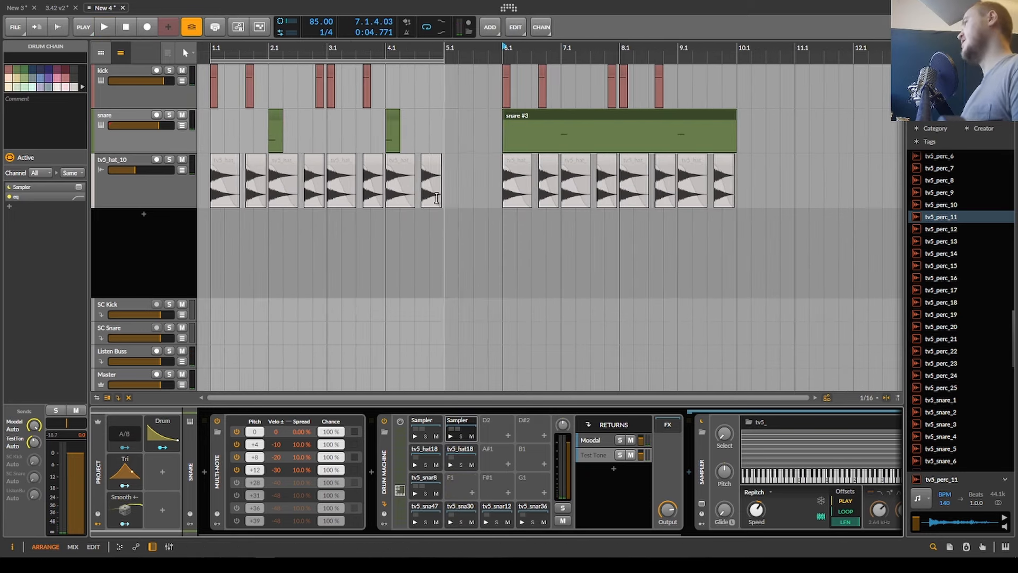
click(140, 171)
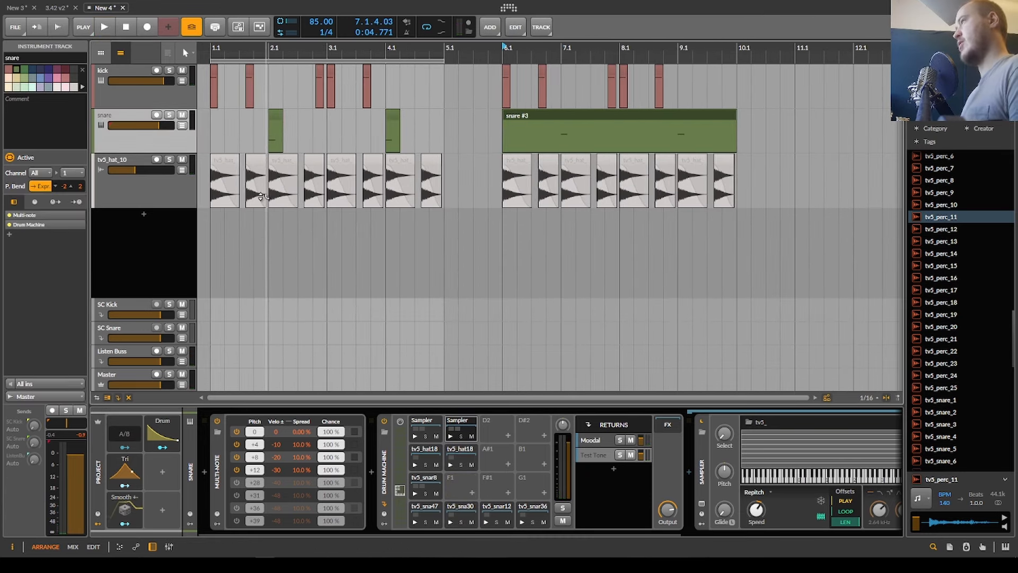
scroll(348, 205, up, 4)
scroll(348, 205, up, 1)
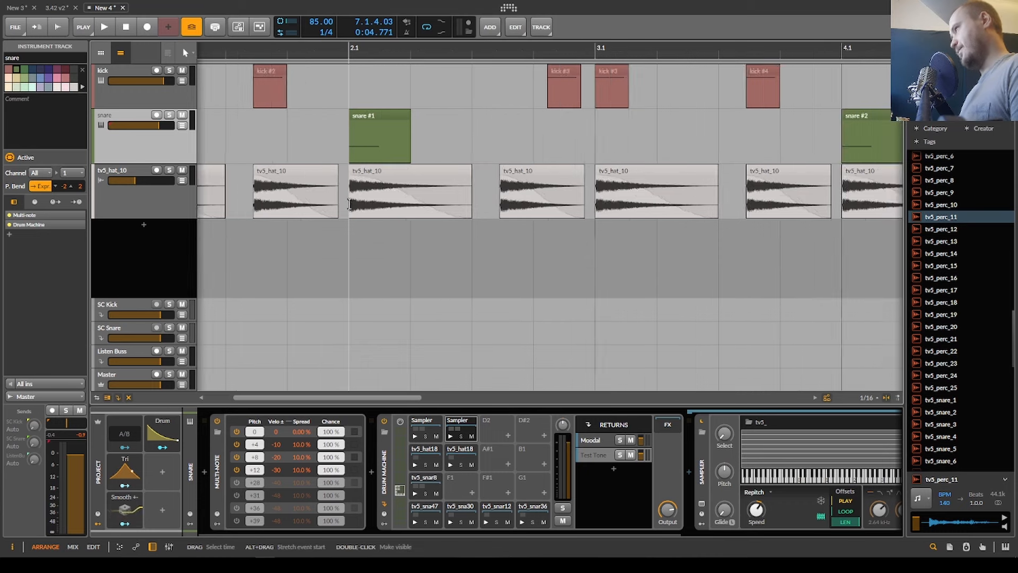
scroll(329, 202, down, 3)
scroll(313, 196, up, 2)
scroll(313, 196, left, 3)
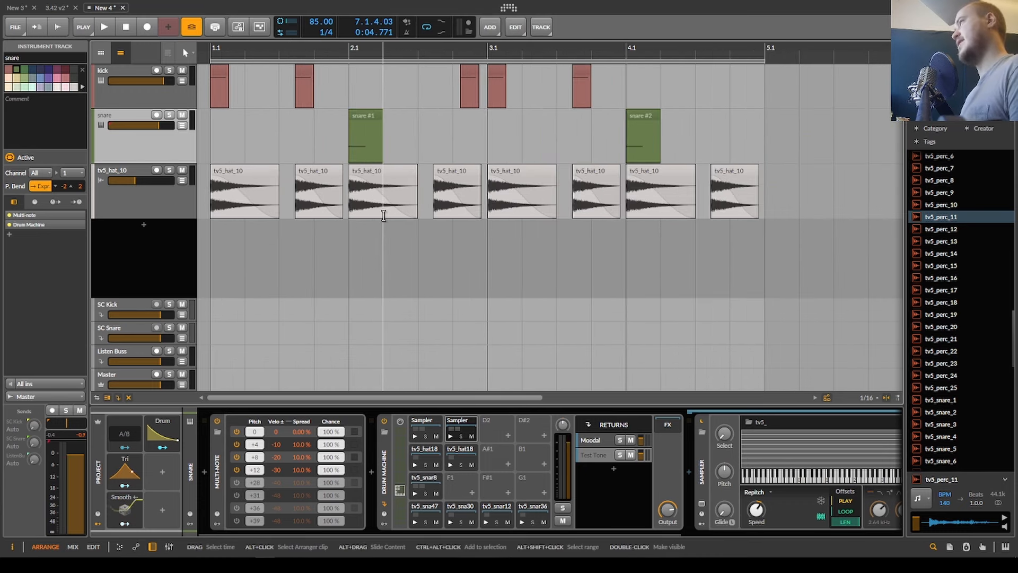
Switch to the 3.42 v2 project and expand its drum group to show the child tracks.
click(53, 8)
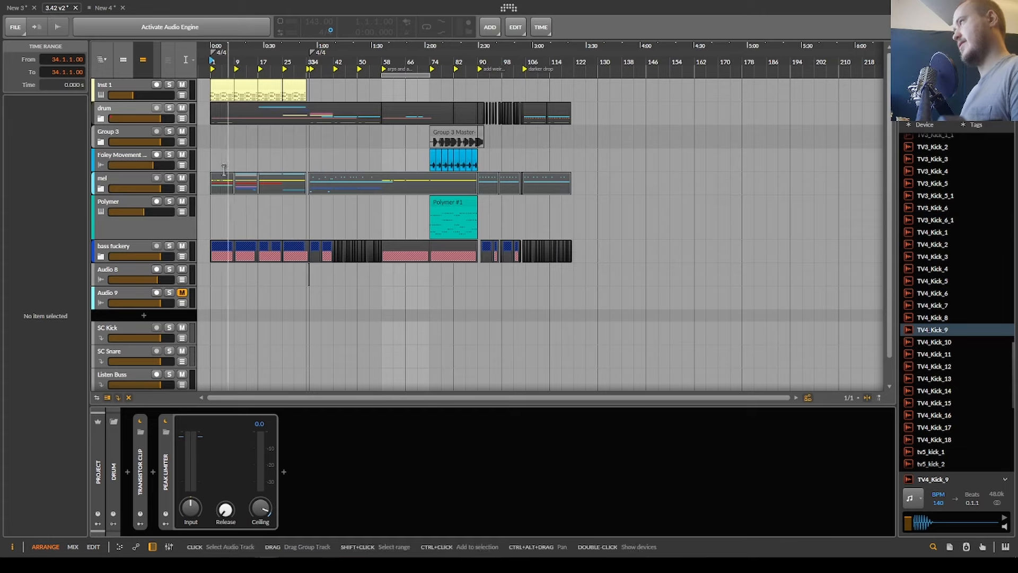
click(101, 119)
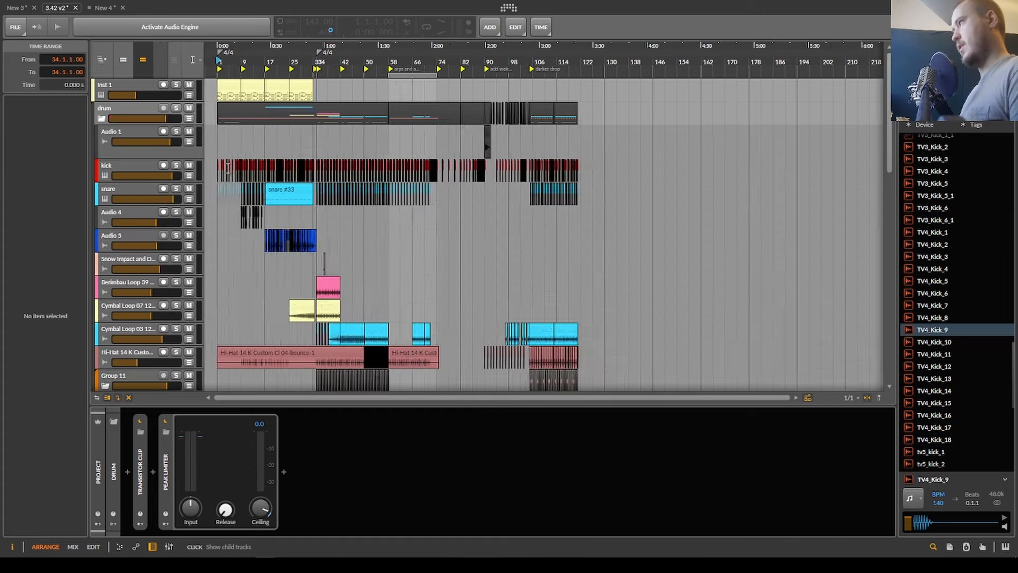
Select the snare track in the drum group and activate the project's audio engine.
scroll(228, 168, up, 10)
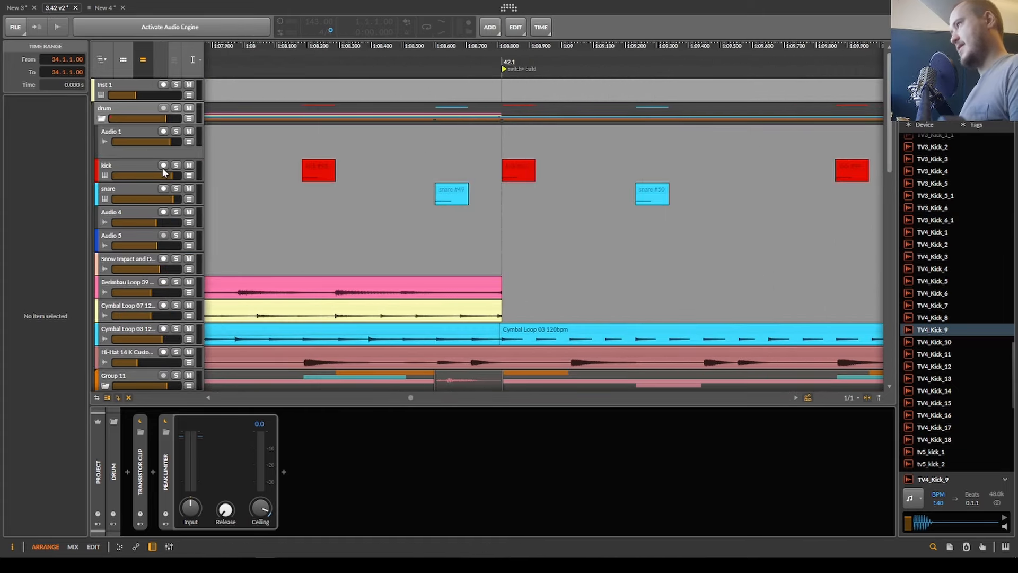
click(125, 186)
scroll(351, 233, down, 5)
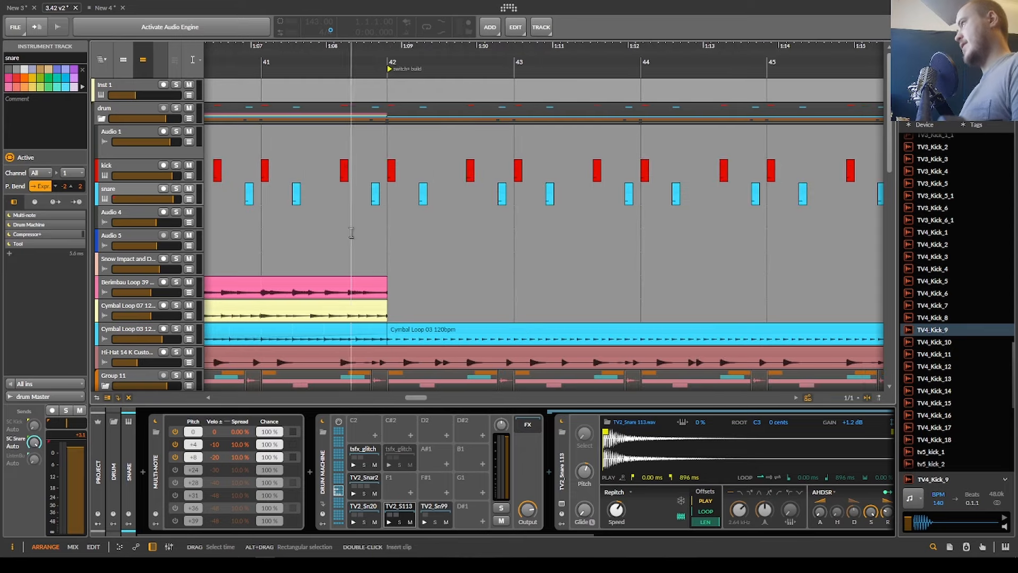
click(208, 28)
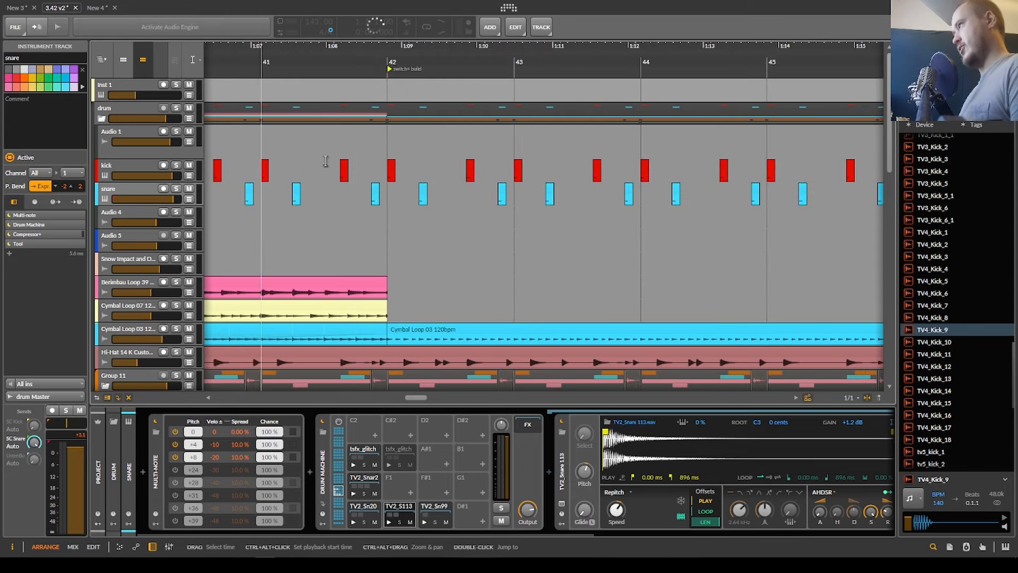
Set the play start position to 105.1.1.00 at the darker drop marker.
scroll(342, 169, down, 8)
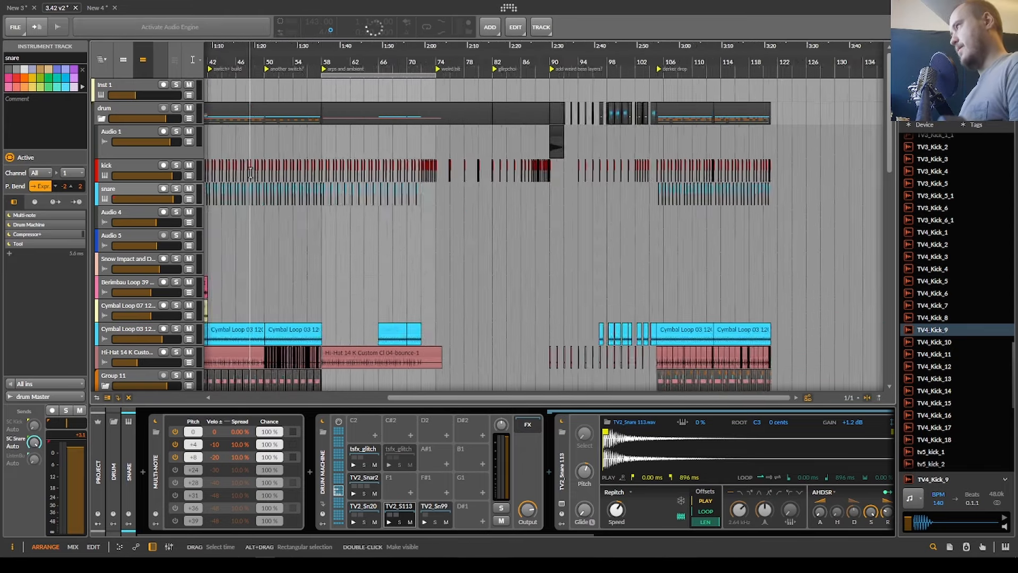
scroll(371, 175, down, 6)
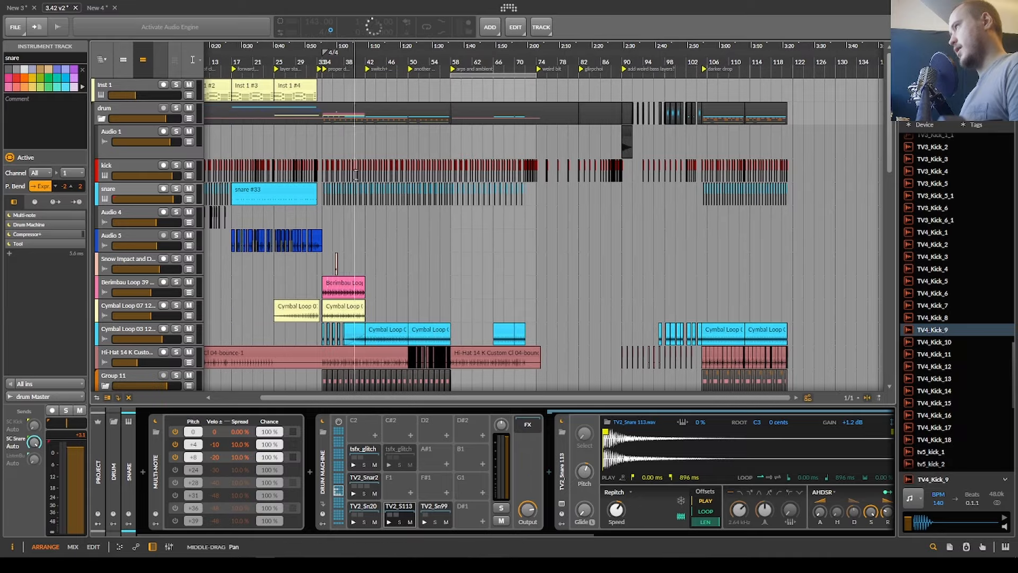
scroll(355, 175, up, 10)
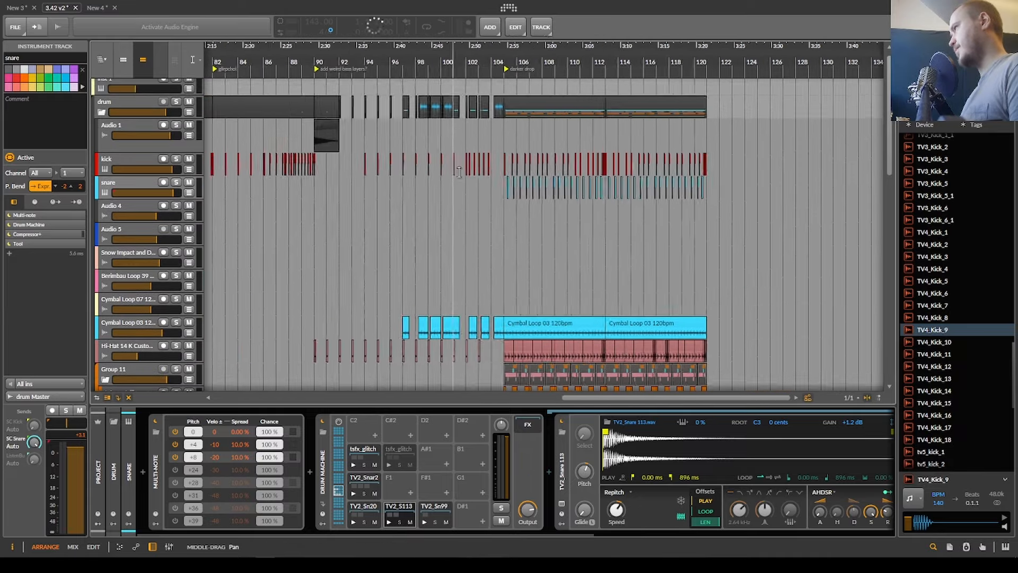
click(516, 170)
scroll(456, 166, down, 4)
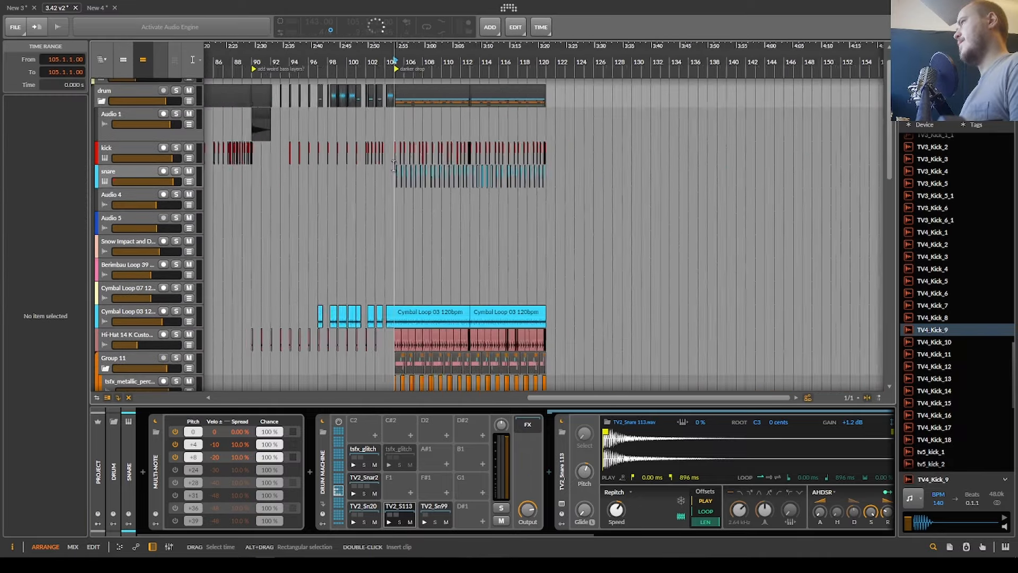
Examine the placement of the kick and snare clips at the start of the darker drop section.
scroll(393, 167, up, 6)
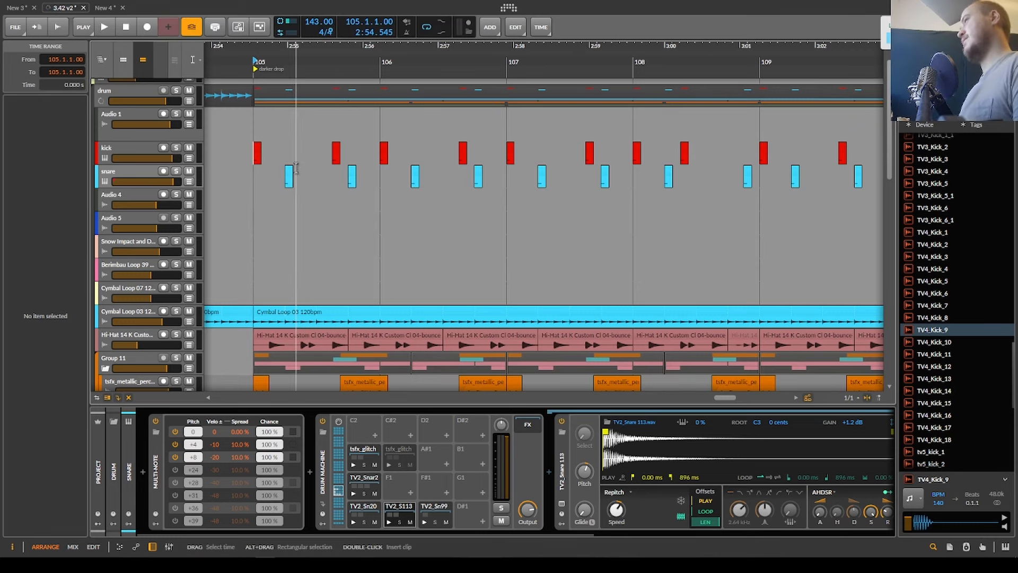
scroll(295, 167, up, 7)
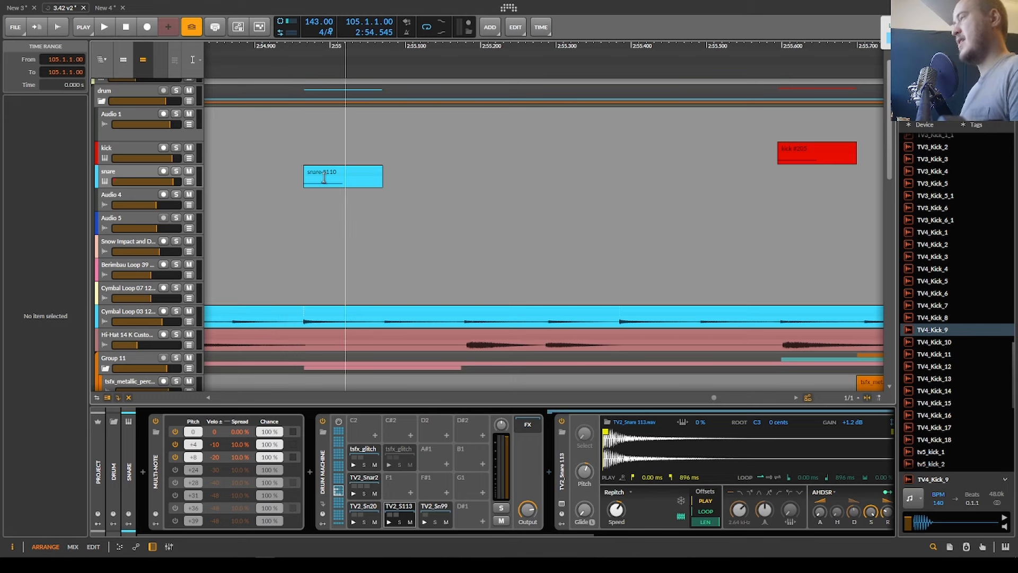
scroll(322, 178, down, 7)
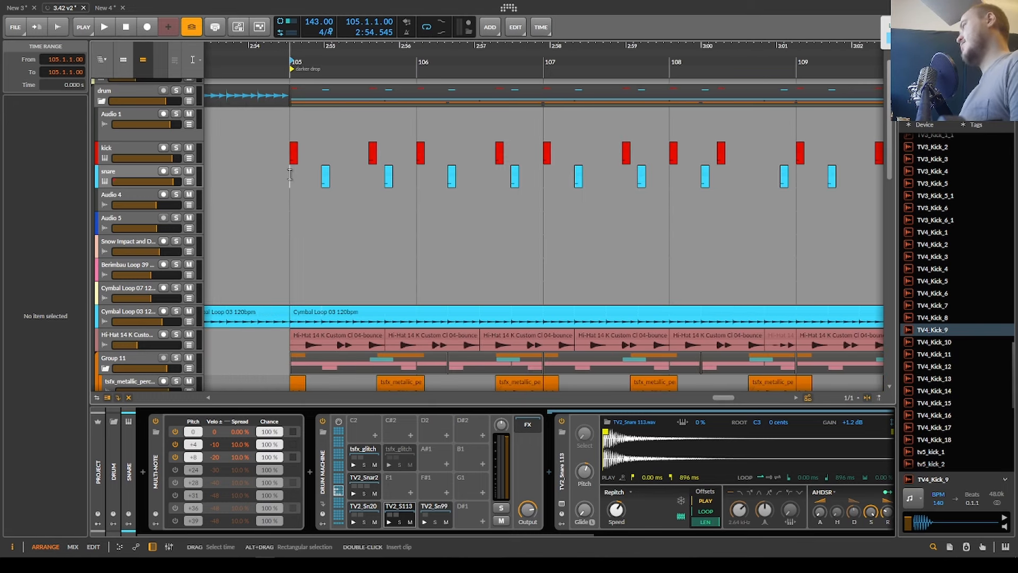
scroll(289, 174, up, 2)
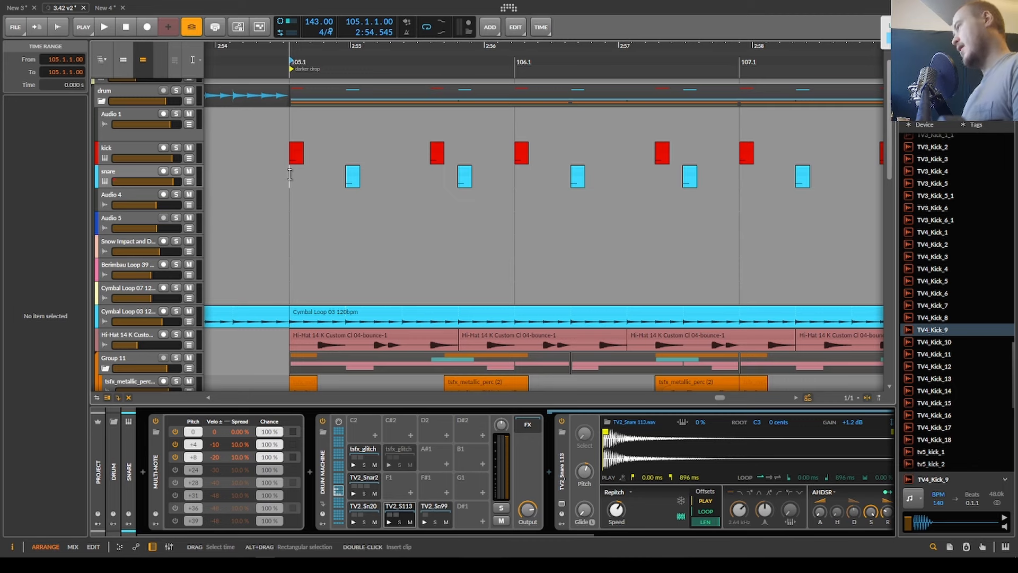
scroll(288, 181, up, 3)
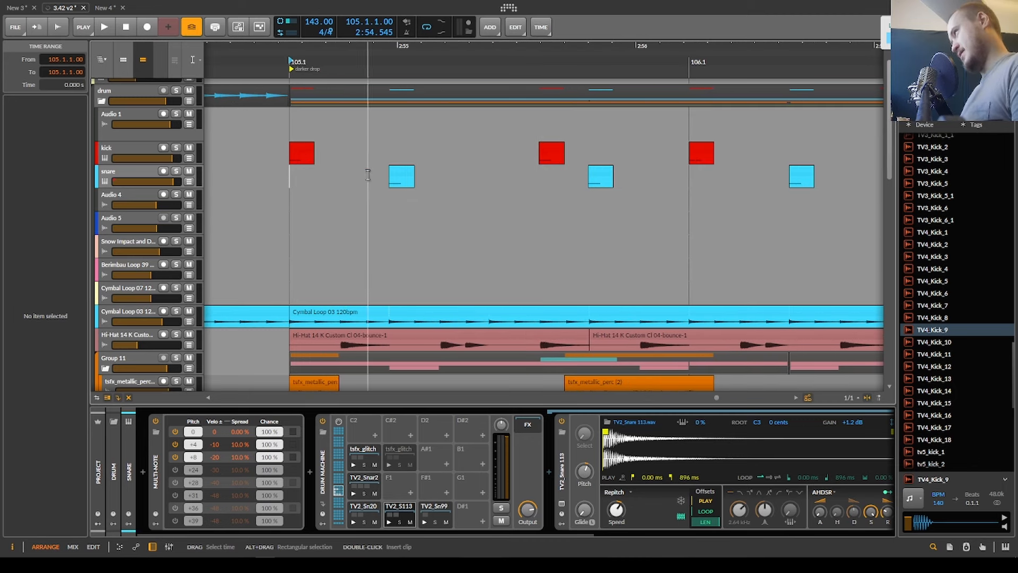
scroll(370, 197, down, 5)
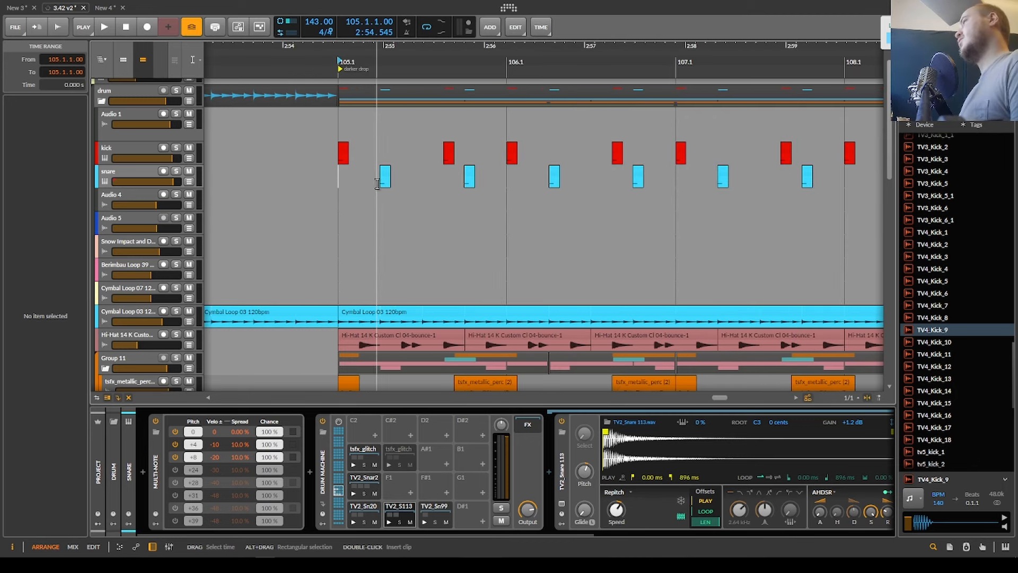
scroll(379, 181, up, 4)
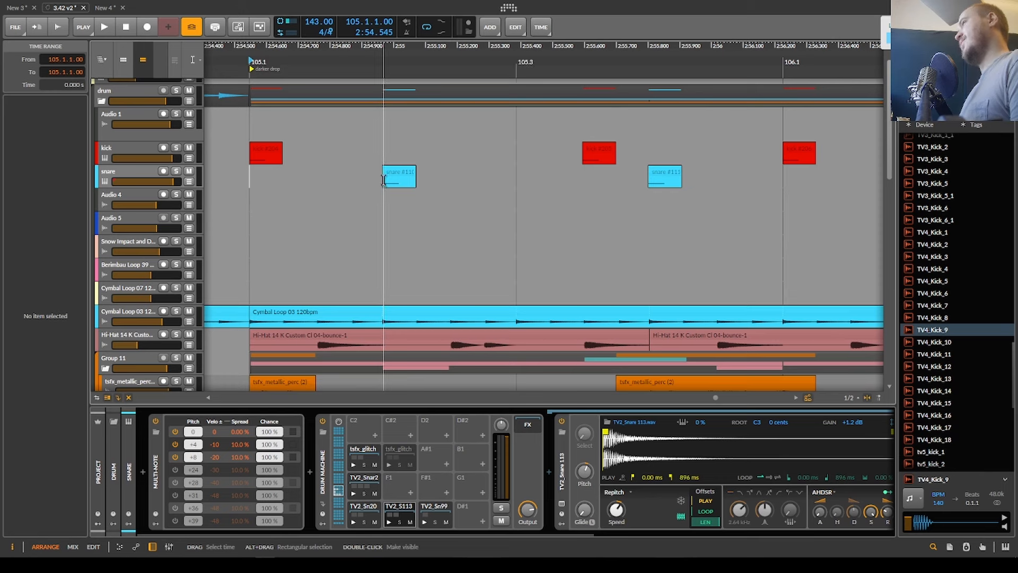
click(382, 181)
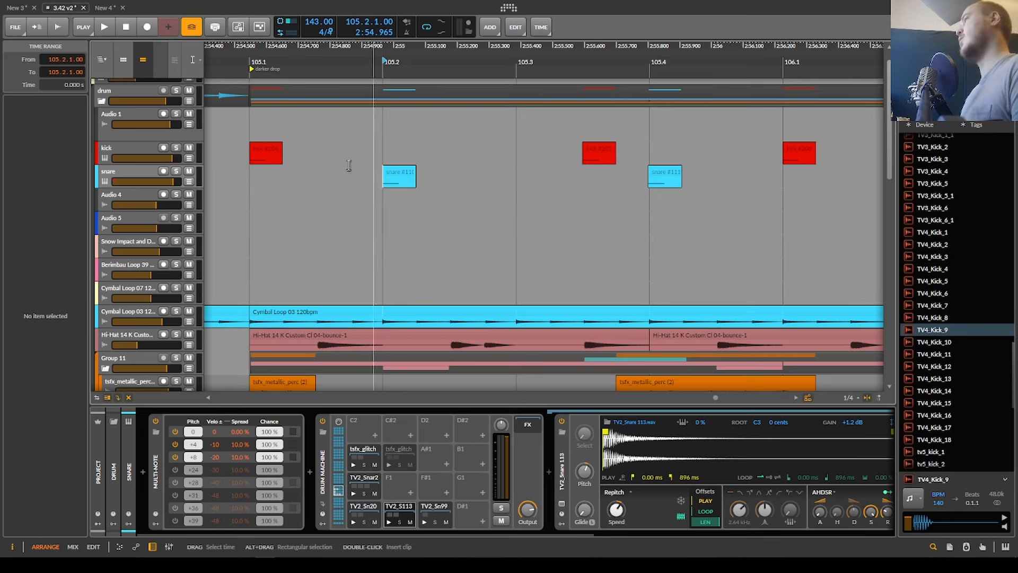
Play the darker drop section from 105.1 and select the snare track to watch its Drum Machine.
click(256, 179)
scroll(279, 202, down, 8)
scroll(279, 201, up, 5)
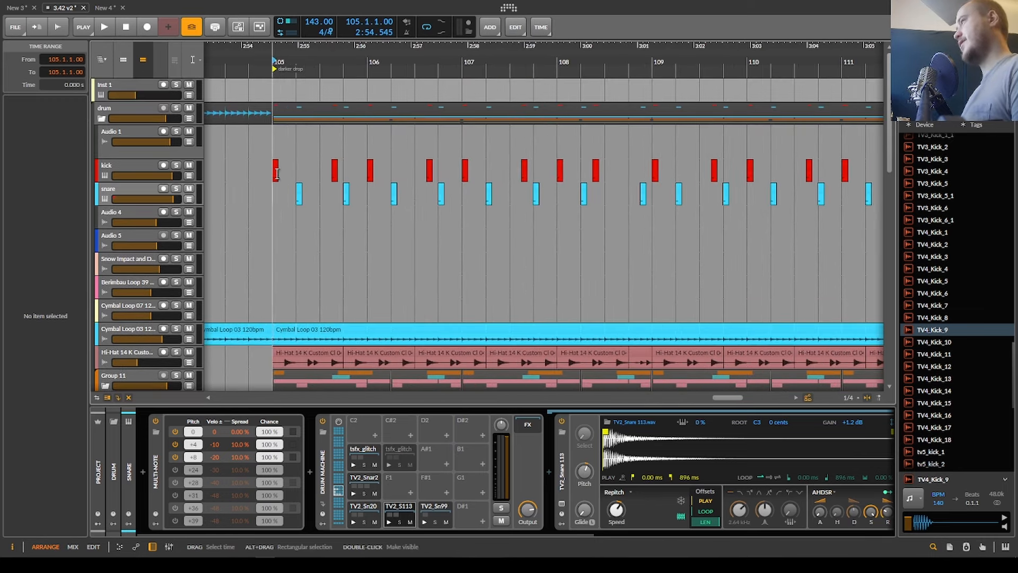
key(space)
scroll(276, 175, up, 3)
scroll(277, 176, down, 2)
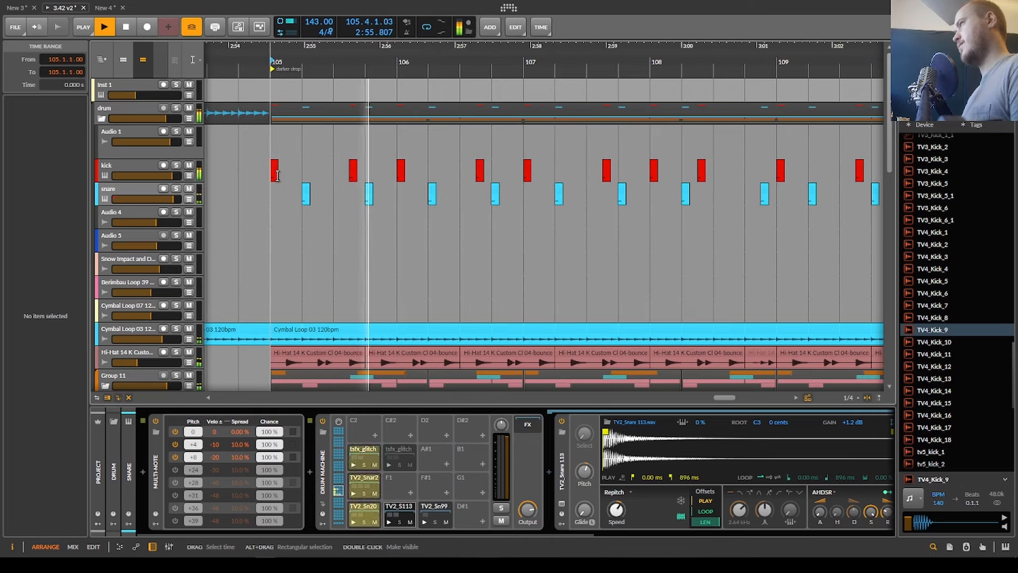
click(133, 195)
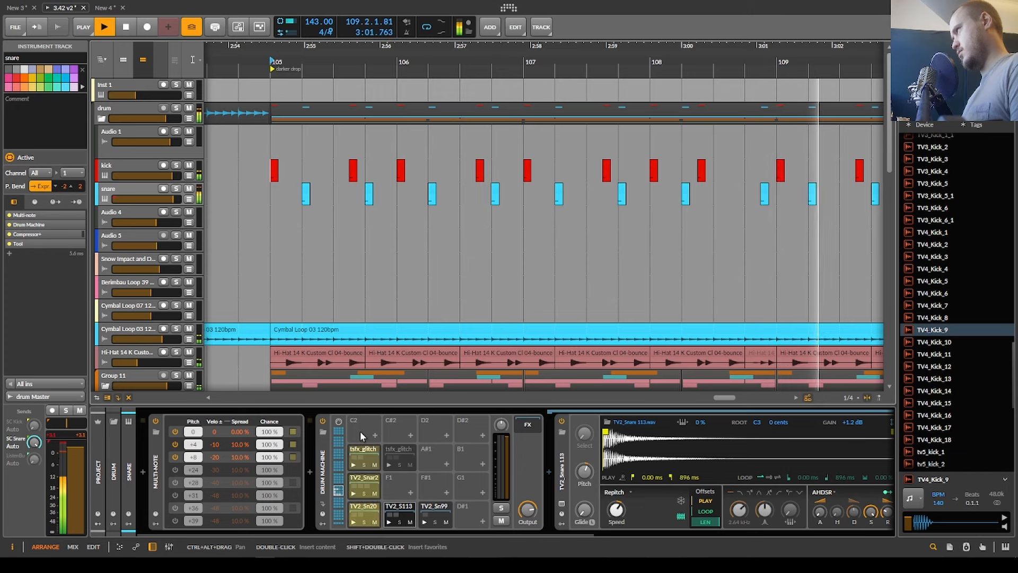
key(space)
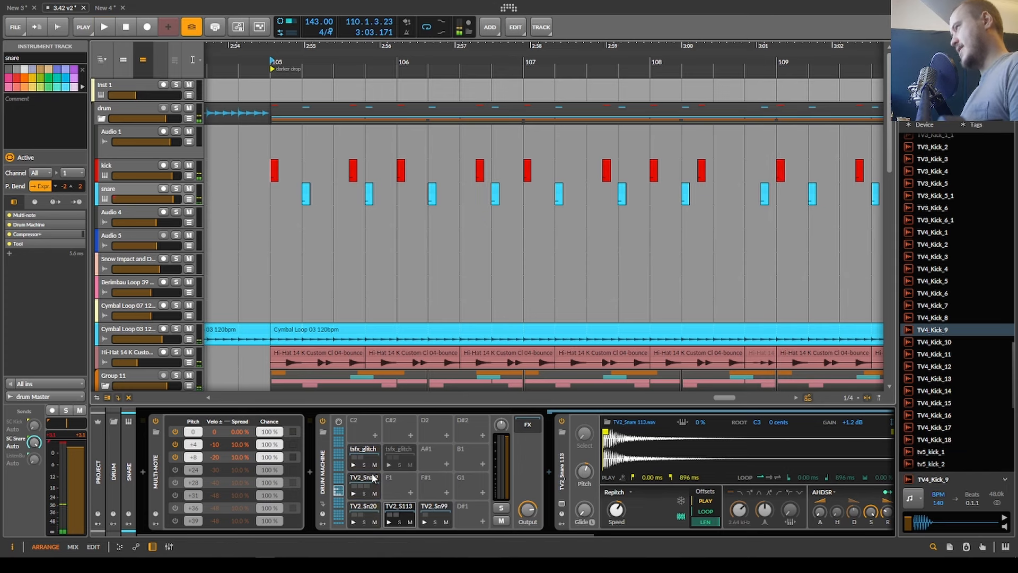
Solo the snare track, show the Drum Machine's return chains and briefly play the snare alone.
key(s)
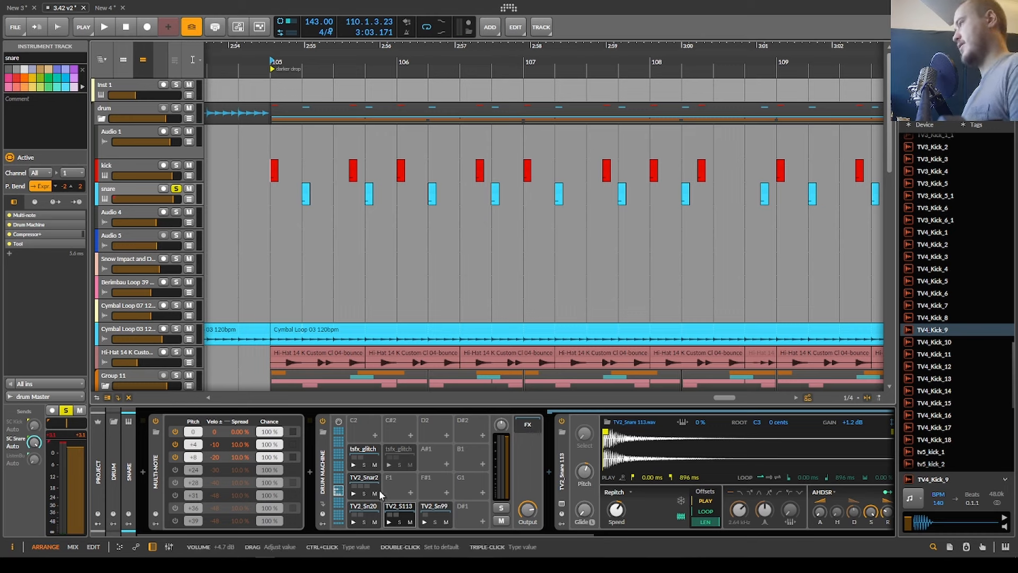
click(322, 504)
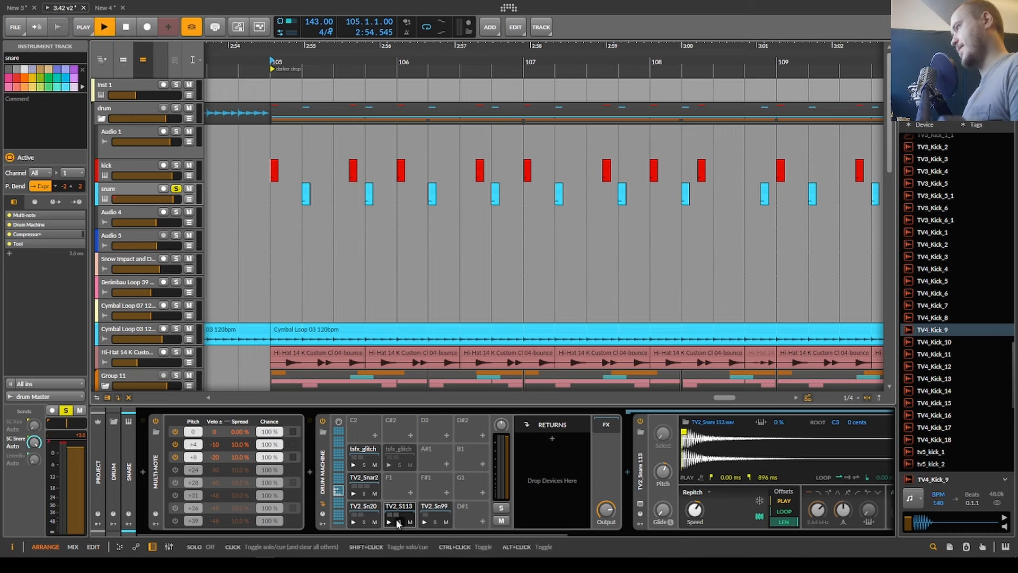
key(space)
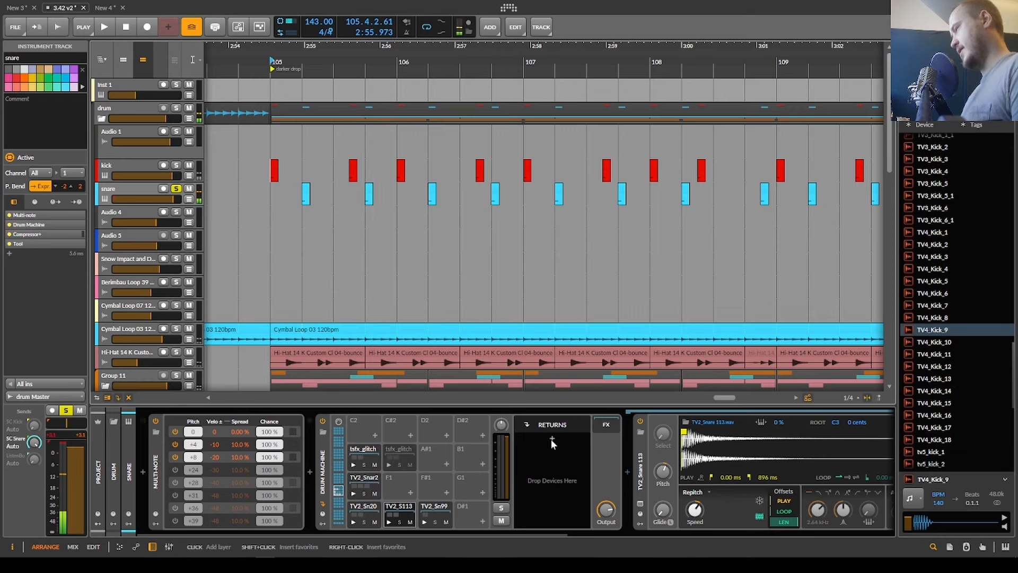
Add a return layer with the Moodal effect to the snare's Drum Machine.
click(551, 439)
text(mood)
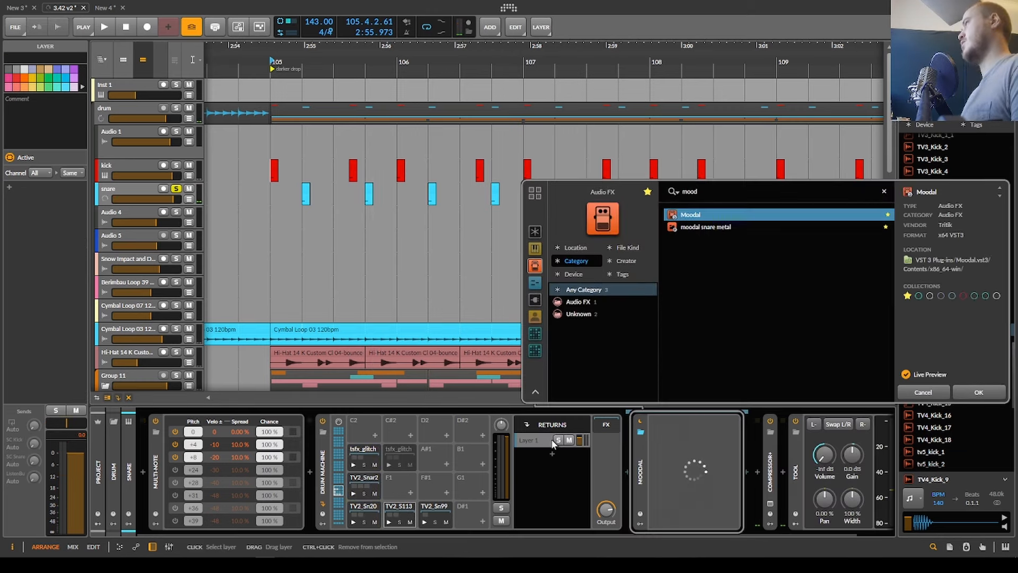
key(Return)
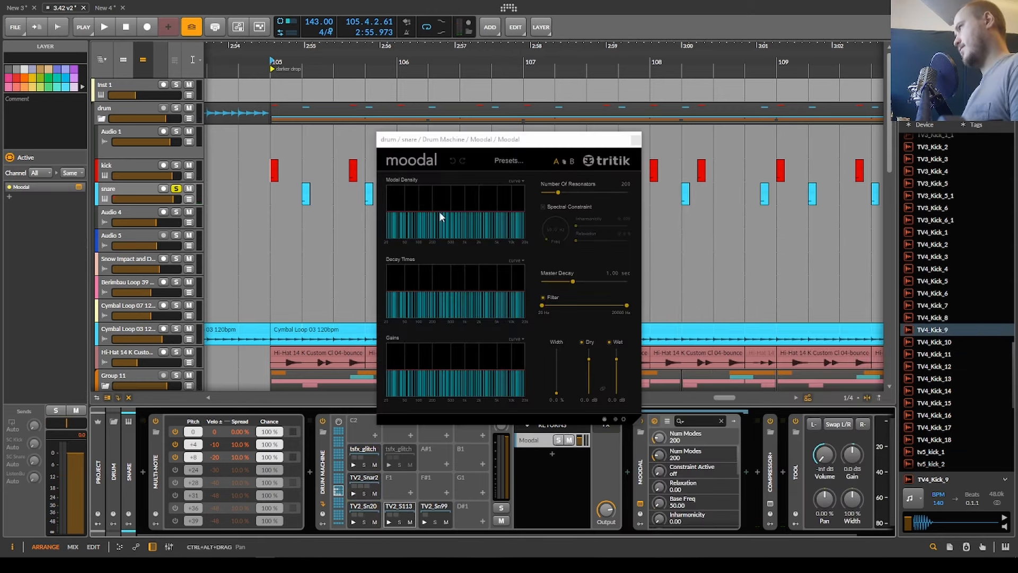
Cut the low frequencies from Moodal's Modal Density, set 128 resonators and 0.23 s Master Decay, and lower the Decay Times toward high frequencies.
click(440, 214)
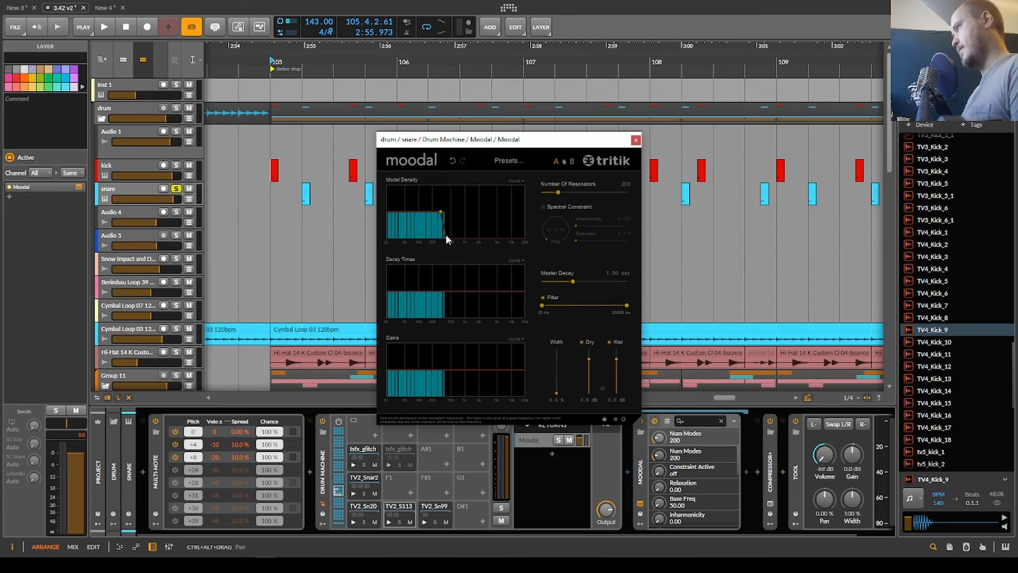
drag(456, 217, 432, 258)
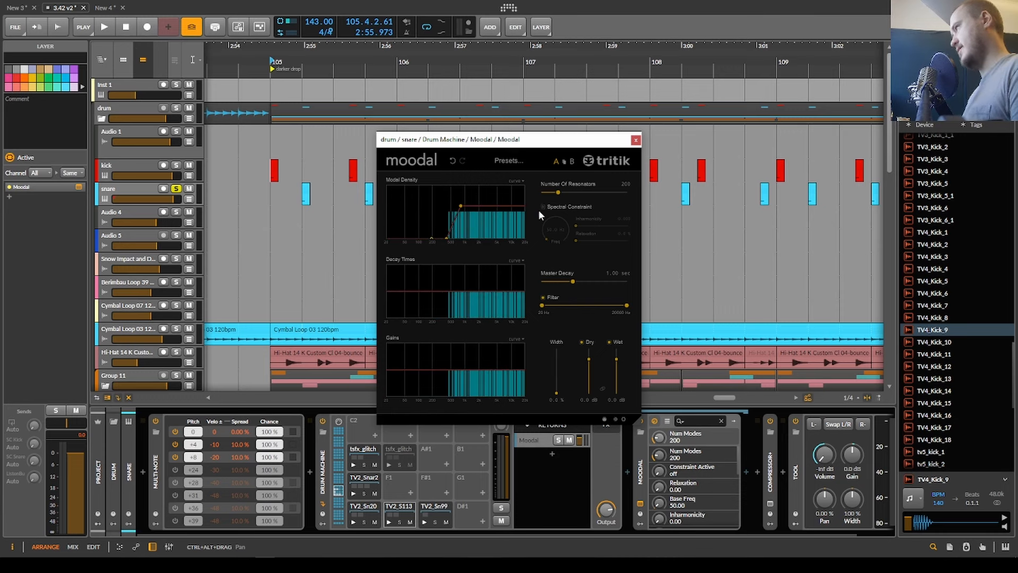
drag(557, 193, 552, 192)
drag(572, 282, 555, 282)
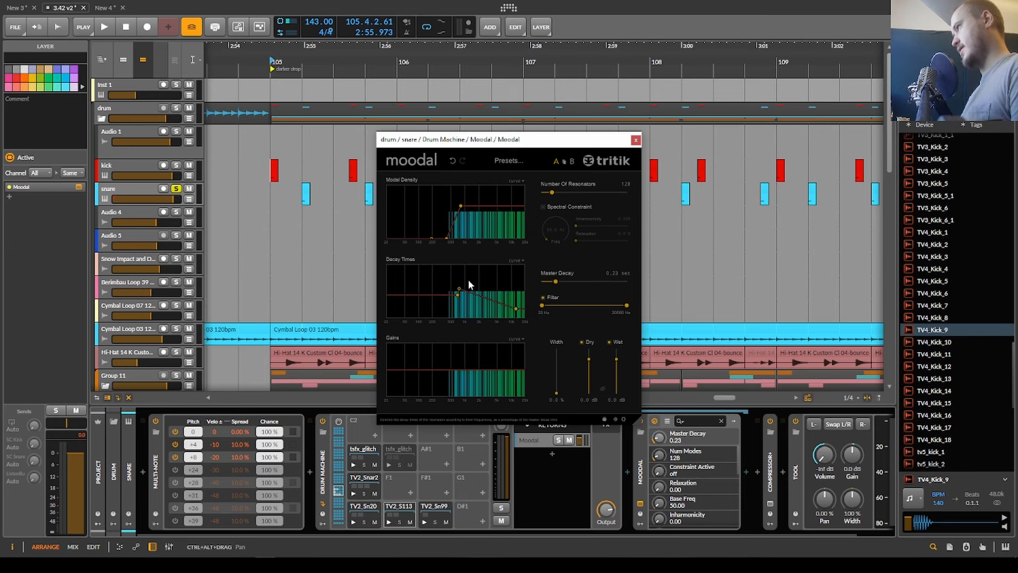
click(636, 139)
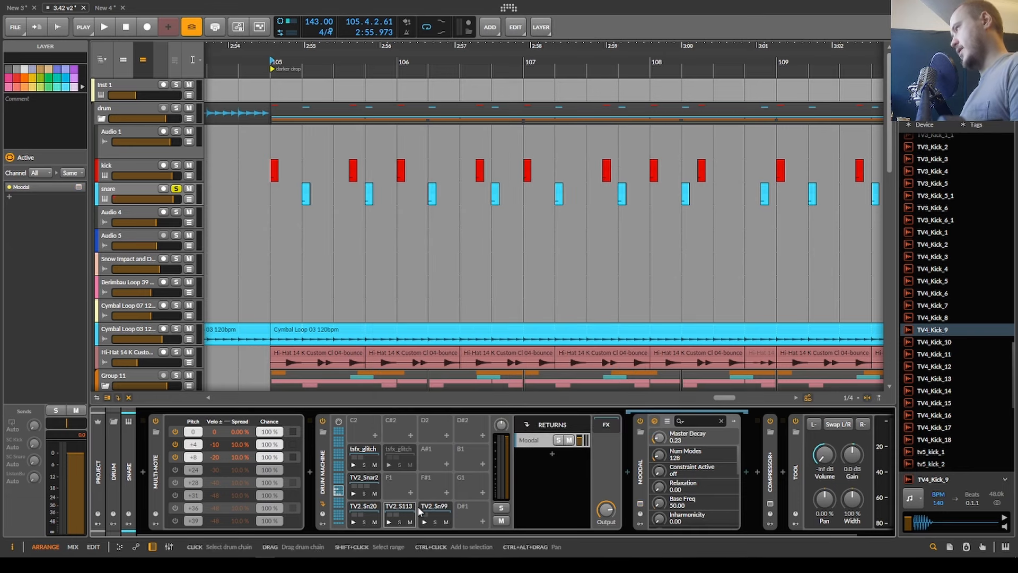
Raise the Moodal sends of the TV2_Sn20, TV2_Snar2 and tsfx_glitch chains while playing the snare from 105.1.
click(363, 507)
key(space)
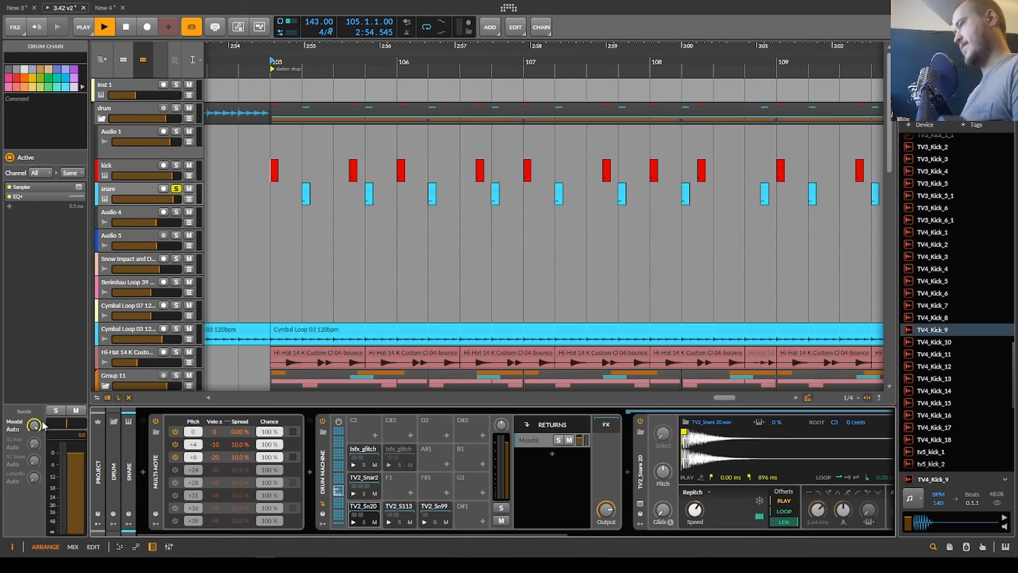
click(369, 482)
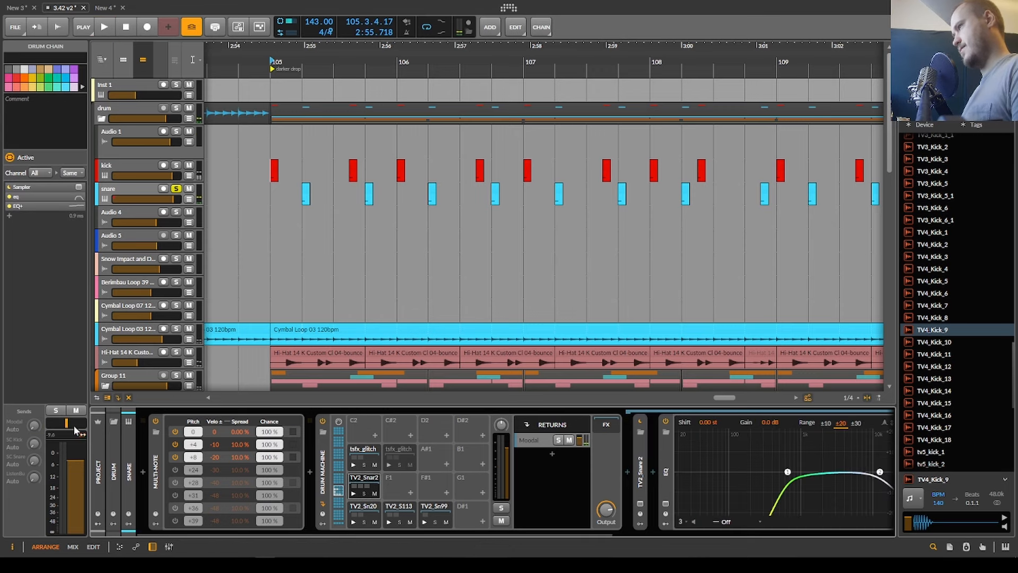
key(space)
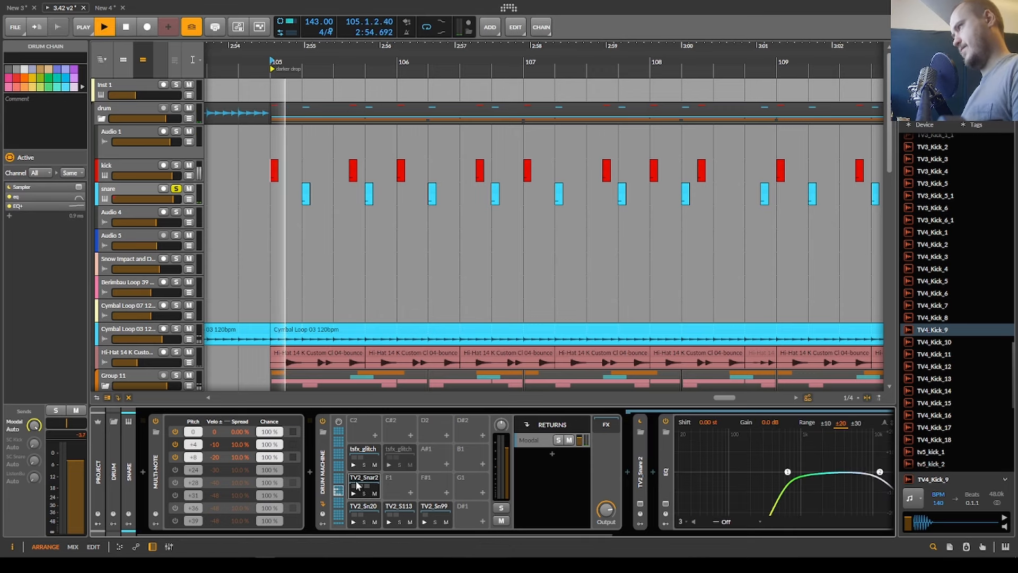
click(369, 453)
key(space)
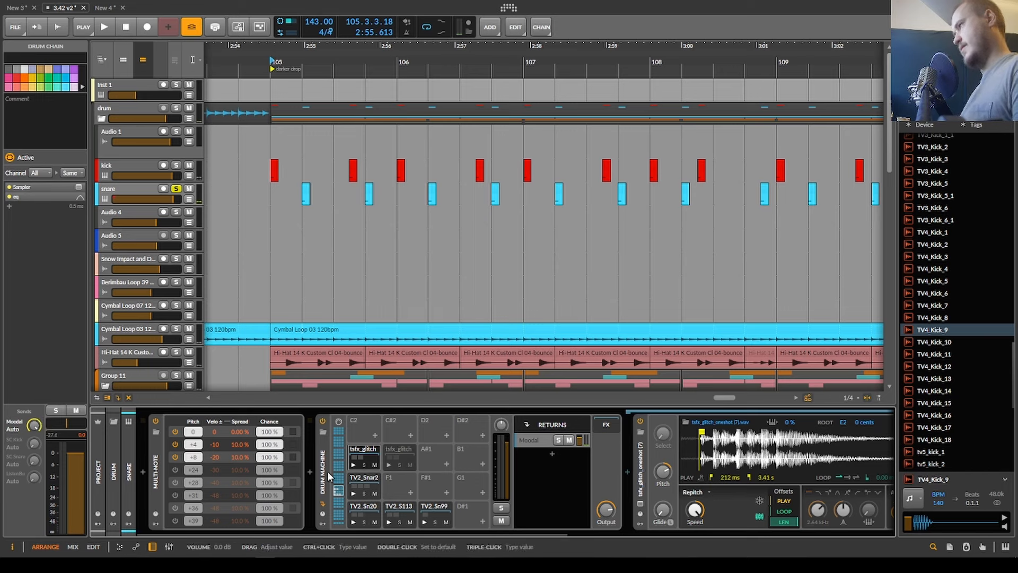
Solo the Moodal return layer and audition its sound from 105.1.
click(552, 441)
key(space)
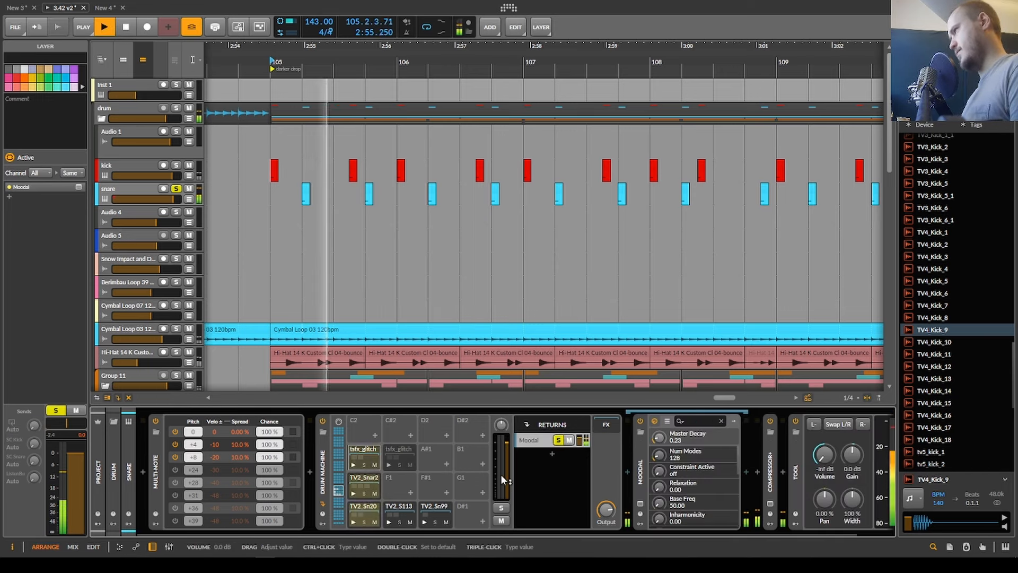
key(space)
key(space)
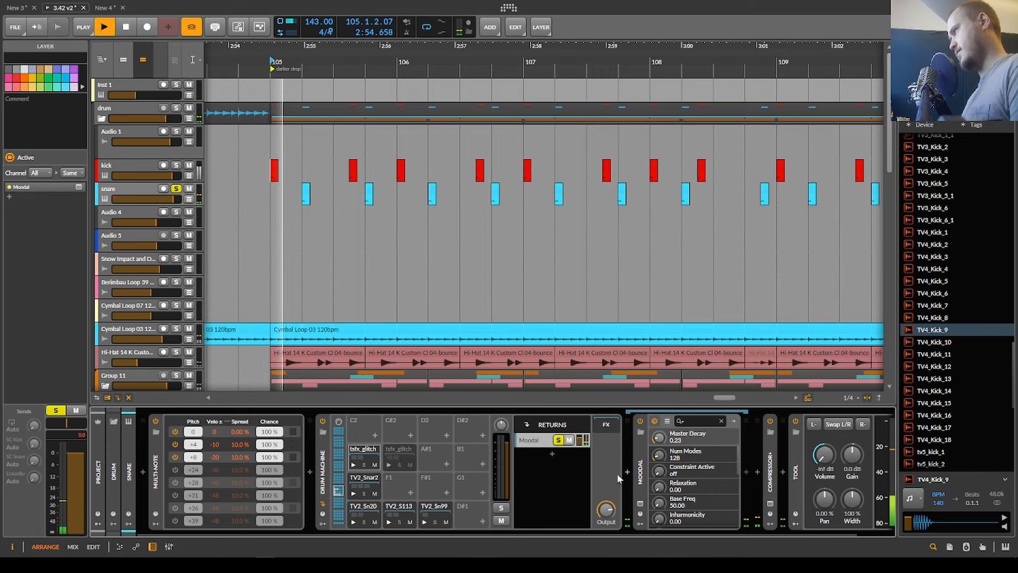
key(space)
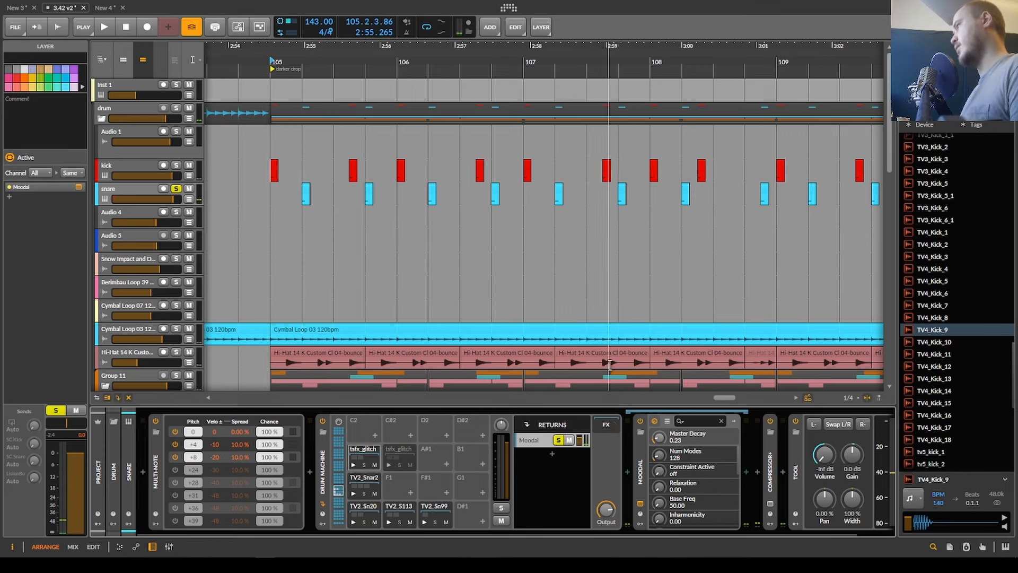
Set Moodal's Dry level to -inf and its Wet level to about 6.6 dB while auditioning the soloed return.
drag(588, 363, 583, 397)
key(space)
drag(616, 360, 617, 355)
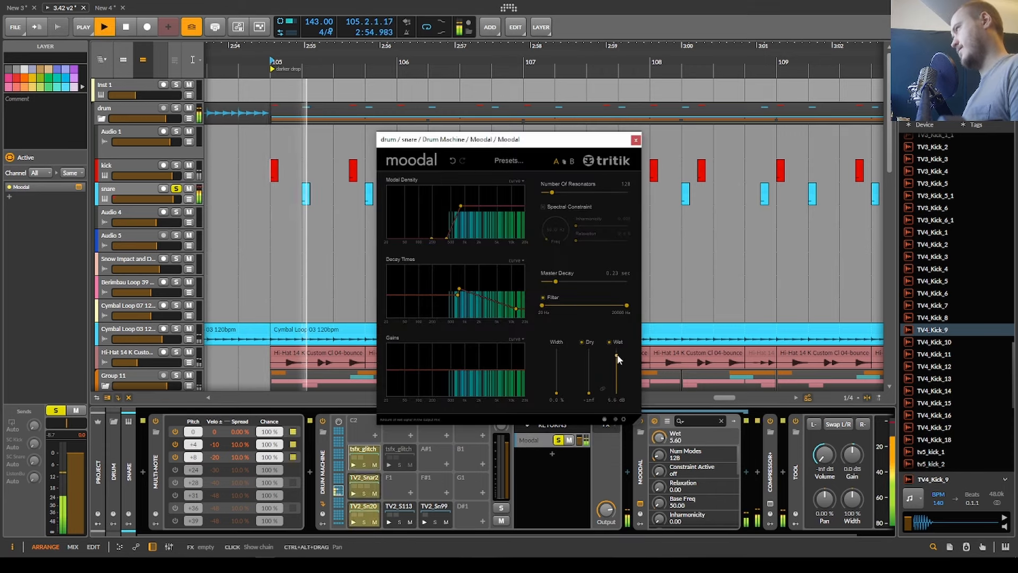
key(space)
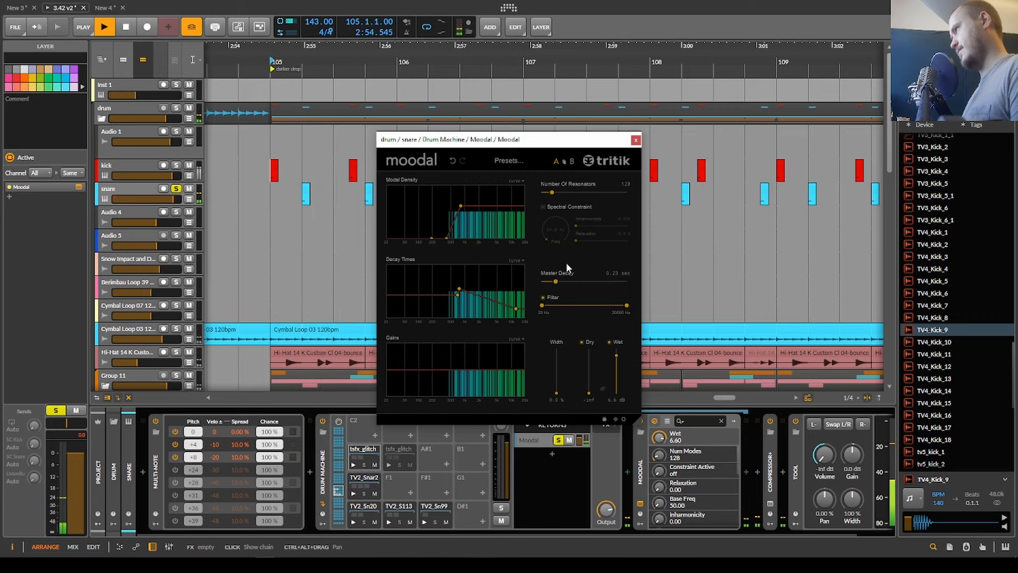
Shorten Moodal's Master Decay to 0.19 s and add a point on the falling high-frequency slope of the Decay Times curve.
drag(556, 282, 553, 281)
double_click(491, 293)
key(space)
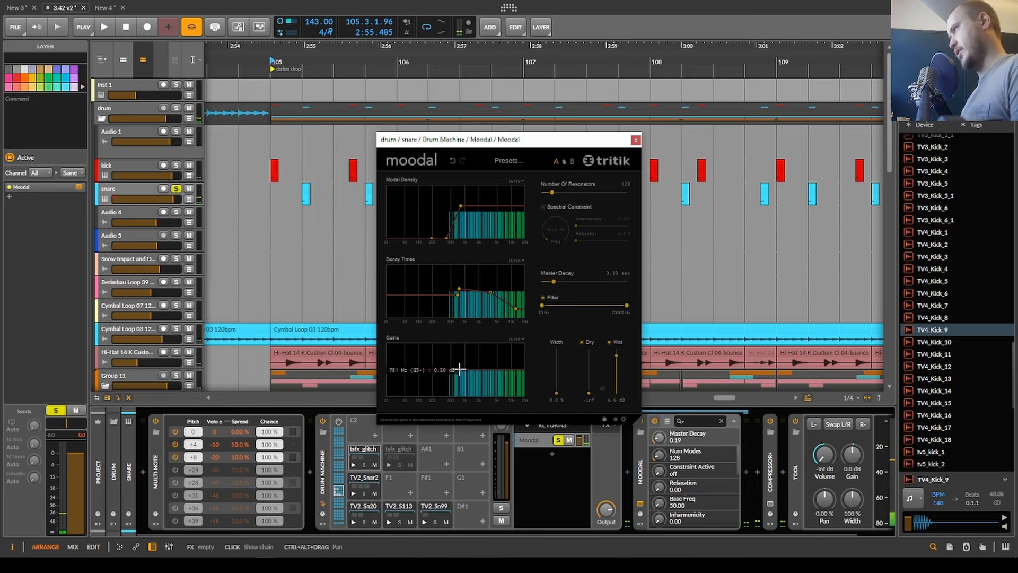
Shape Moodal's Gains curve into an upper-midrange peak with a point near the highest frequencies, and close the plug-in window.
drag(459, 370, 489, 357)
double_click(521, 373)
key(space)
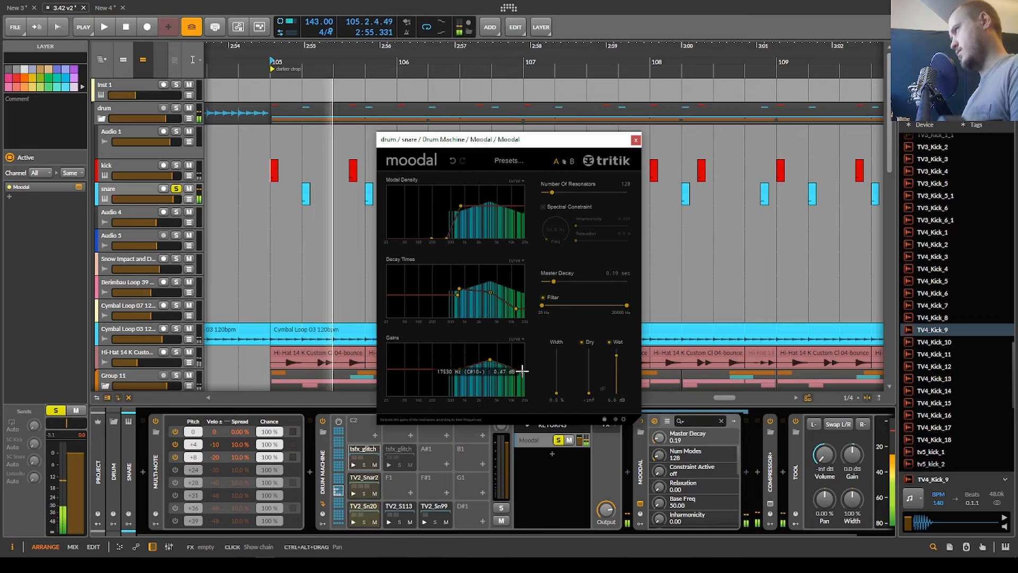
click(636, 141)
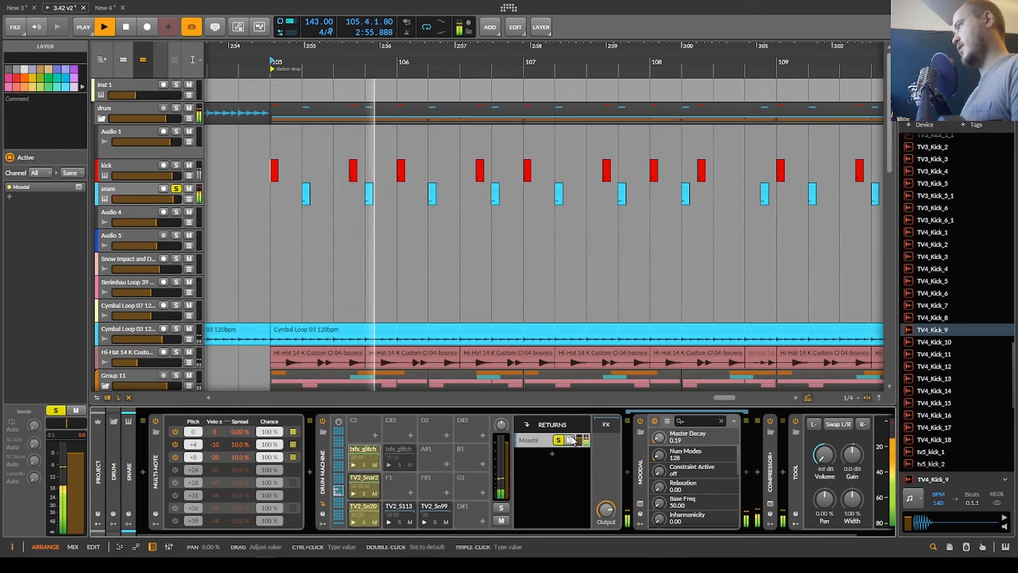
Take the Moodal return layer out of solo and audition the blended snare from 105.1.
key(space)
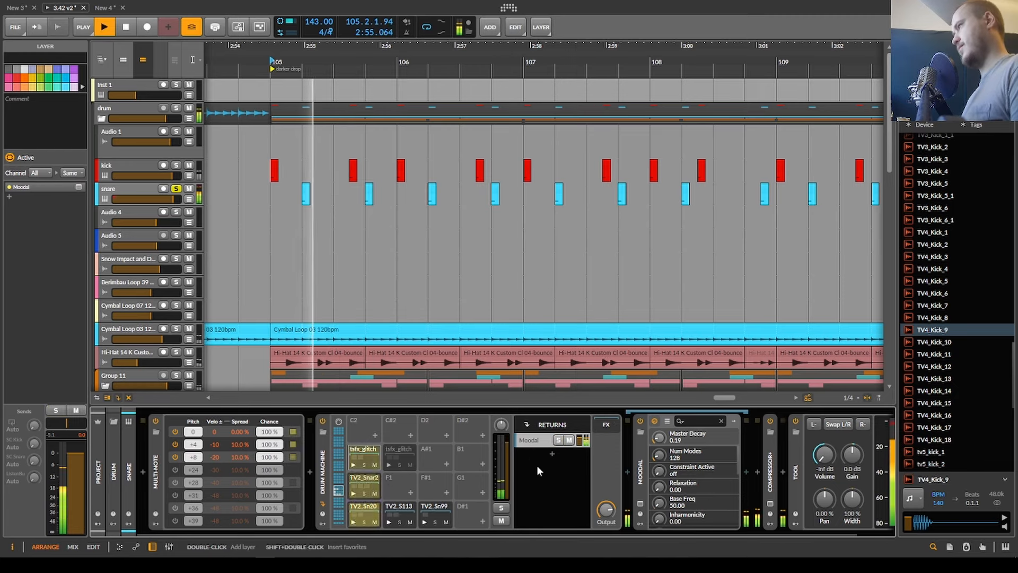
key(space)
key(space)
key(space)
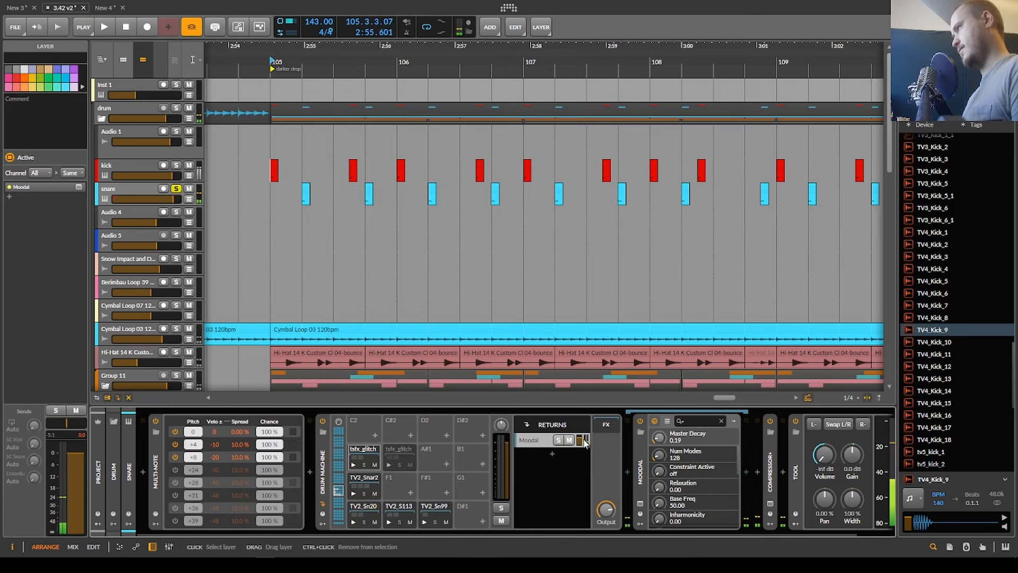
Add EQ+ after Moodal with an 8.2 dB bell cut at 618 Hz and a 3.9 dB bell boost at 2.79 kHz.
click(743, 472)
text(eq)
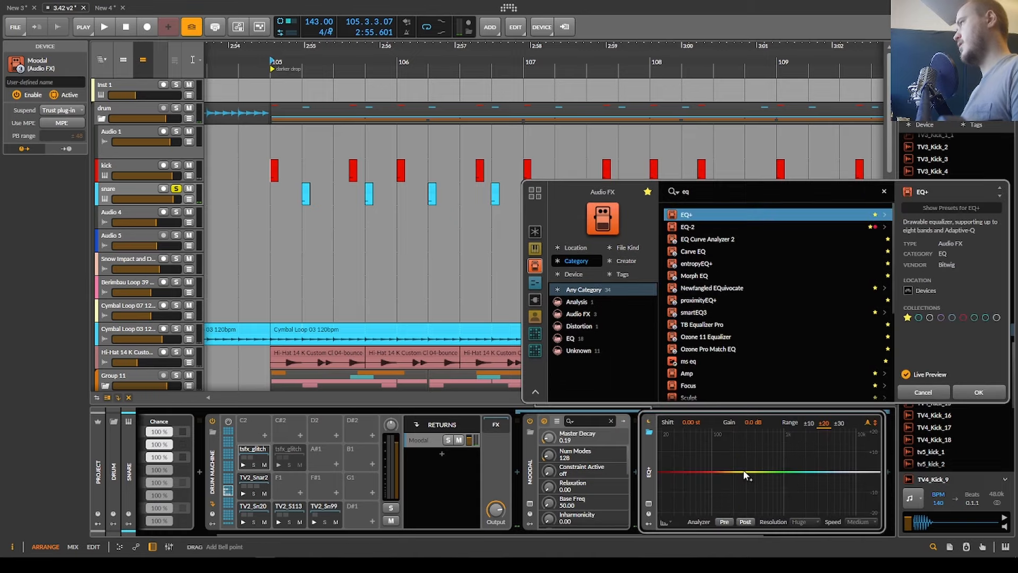
key(Return)
key(space)
drag(742, 469, 815, 465)
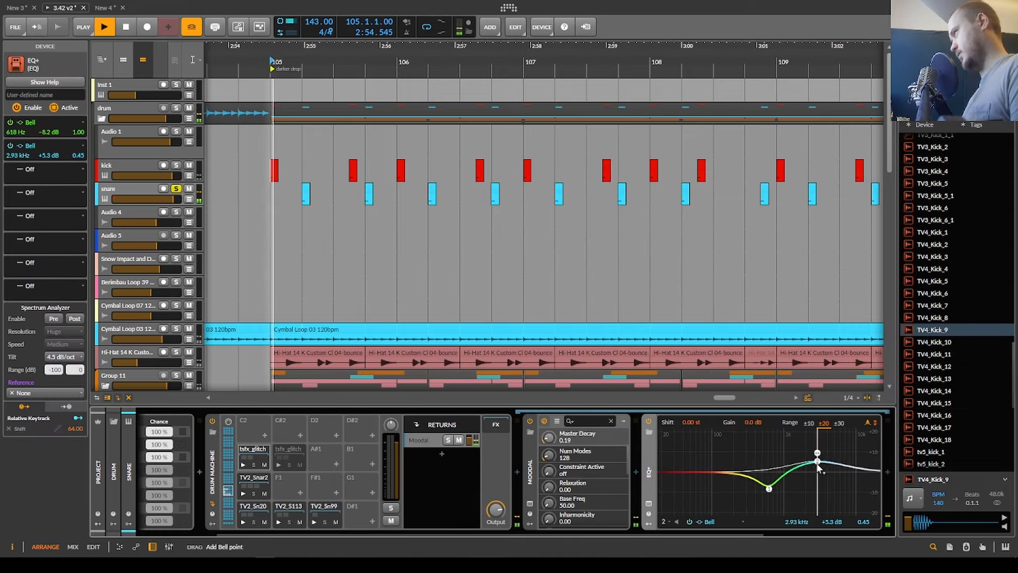
Raise Moodal's Num Modes to about 212, collapse the device and audition the snare from 105.1.
drag(548, 456, 546, 448)
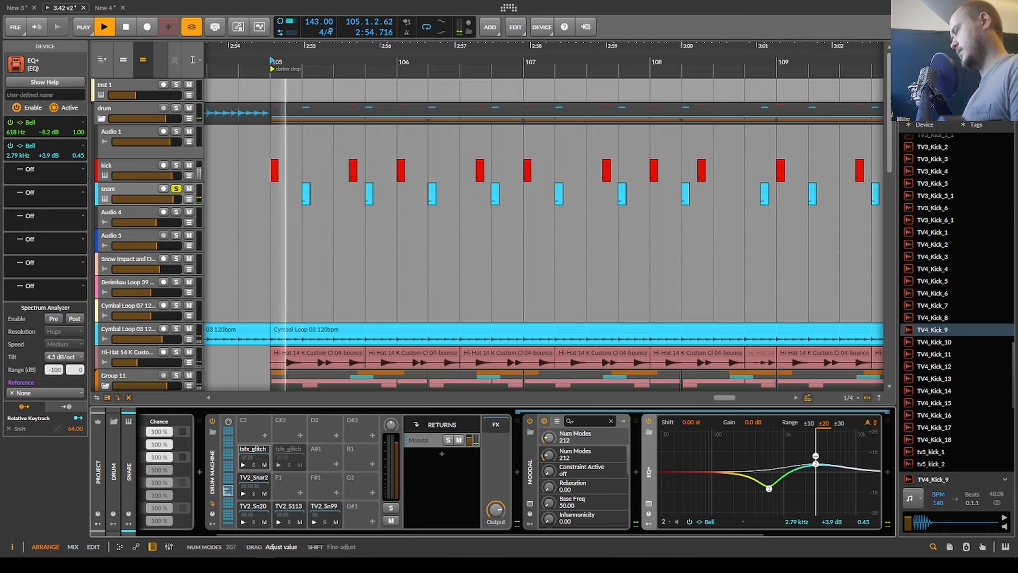
double_click(530, 472)
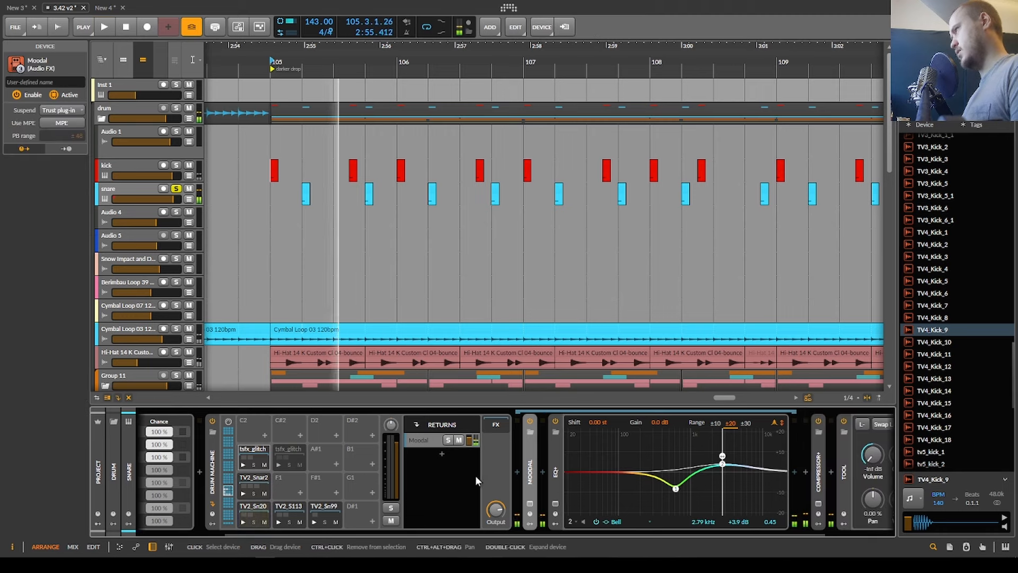
scroll(476, 479, up, 3)
key(space)
key(space)
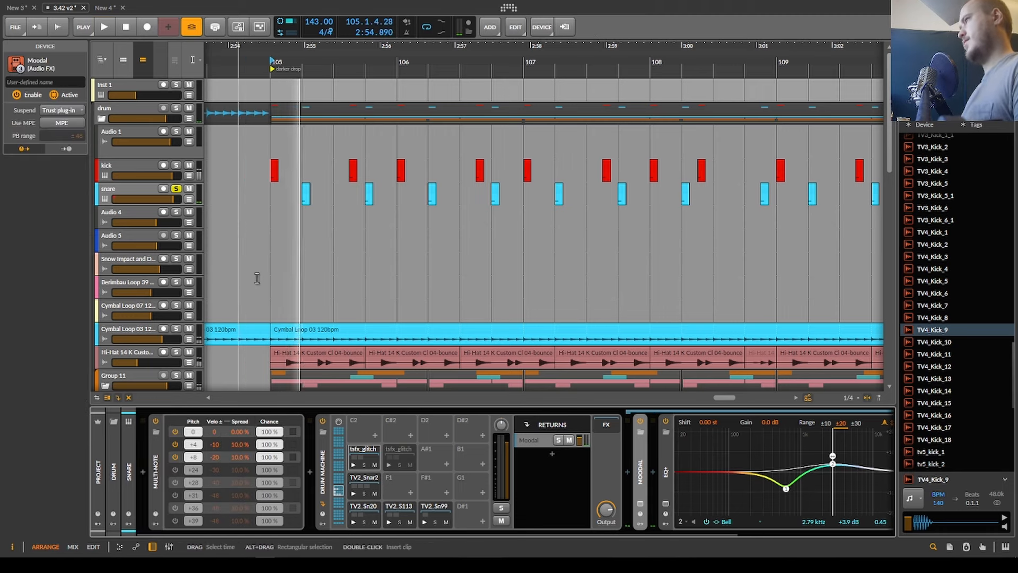
Take the snare track out of solo and play it with the full mix from 105.1.
key(space)
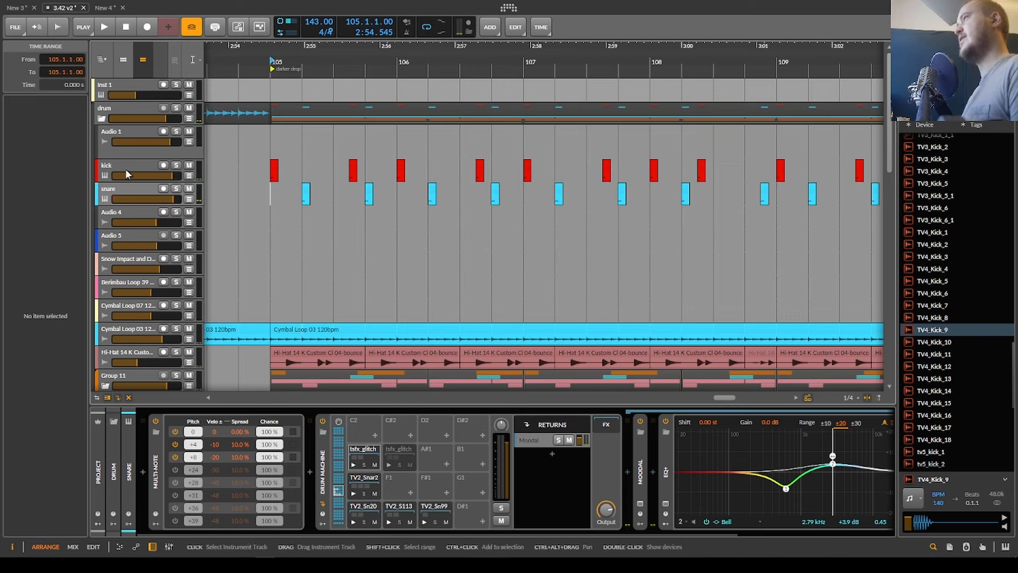
click(126, 173)
key(space)
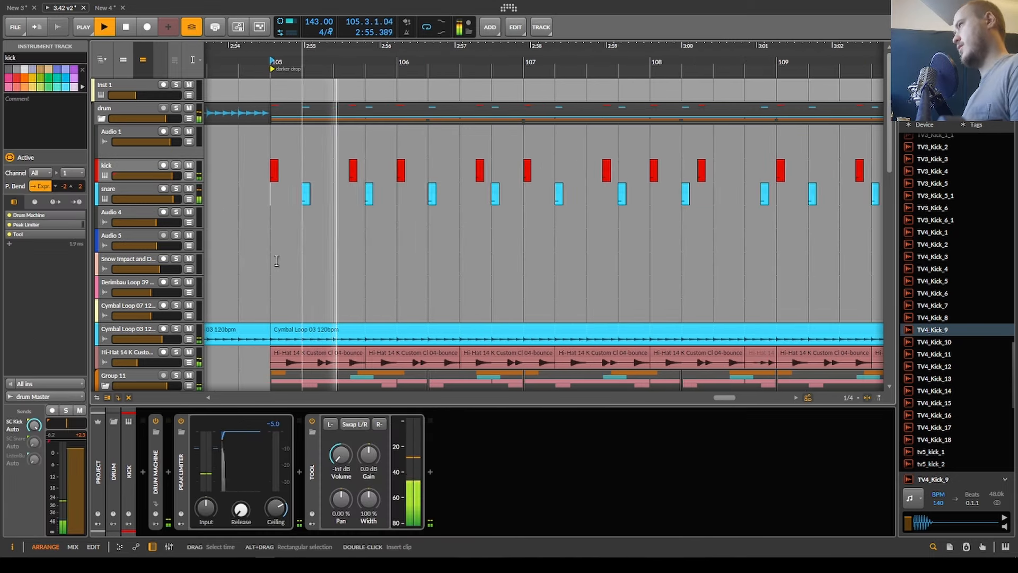
key(space)
Try swapping the TV2_Sn20 and TV2_Sn99 chains in the snare's Drum Machine and audition the result.
click(130, 197)
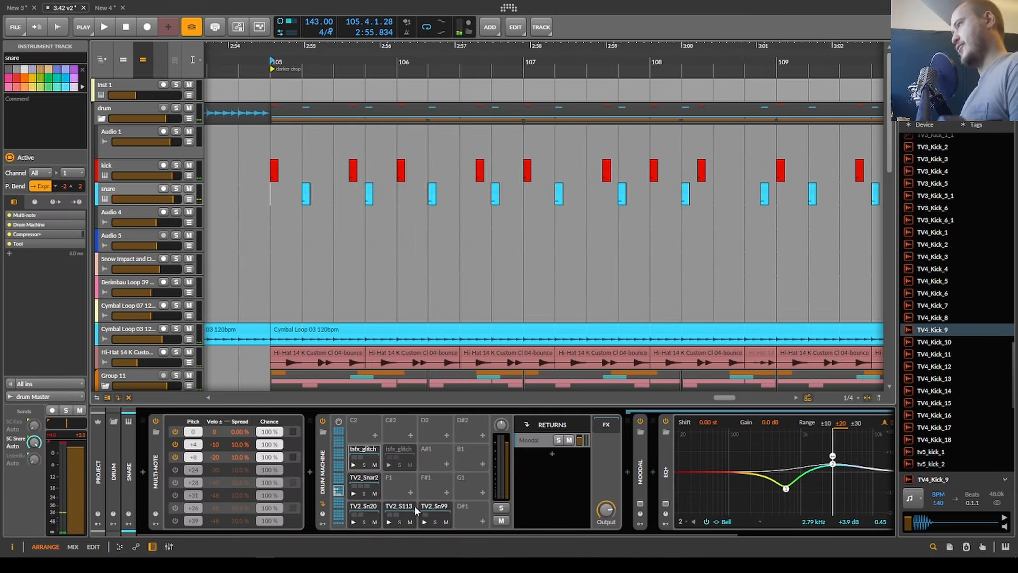
click(399, 507)
click(438, 512)
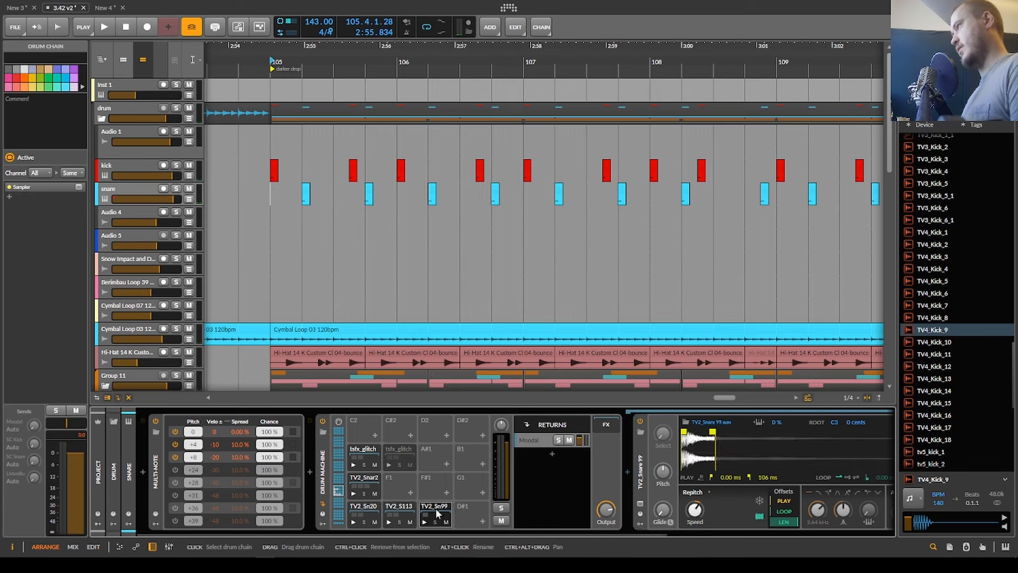
drag(362, 515, 404, 514)
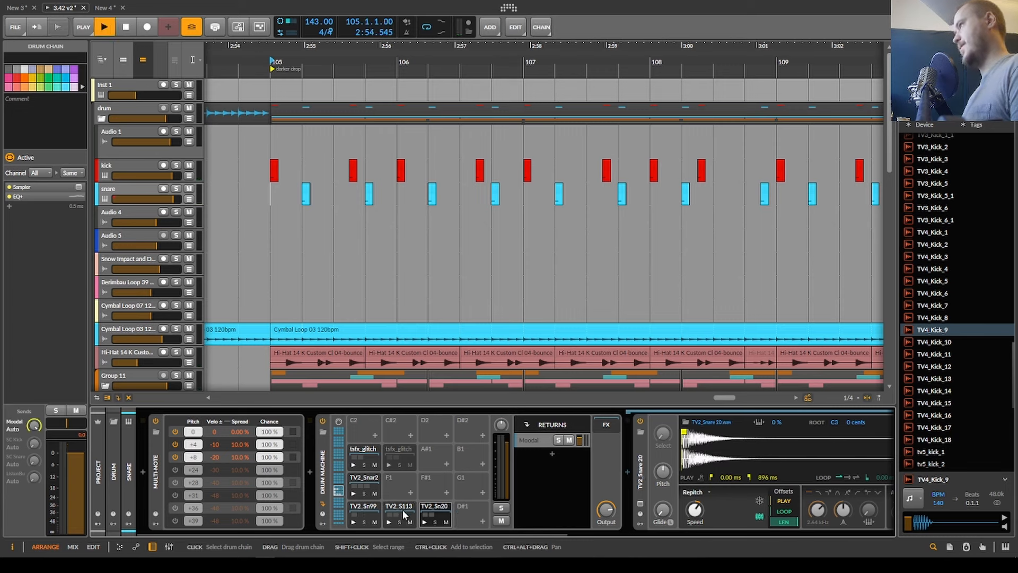
key(space)
key(ctrl+z)
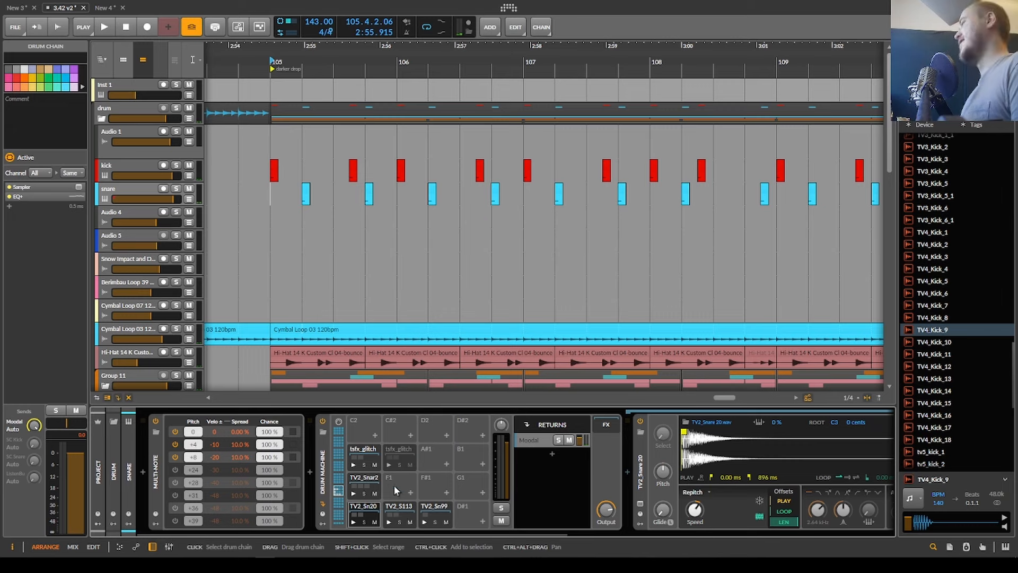
Collapse the Drum Machine device on the snare track.
scroll(313, 268, down, 3)
scroll(303, 268, up, 4)
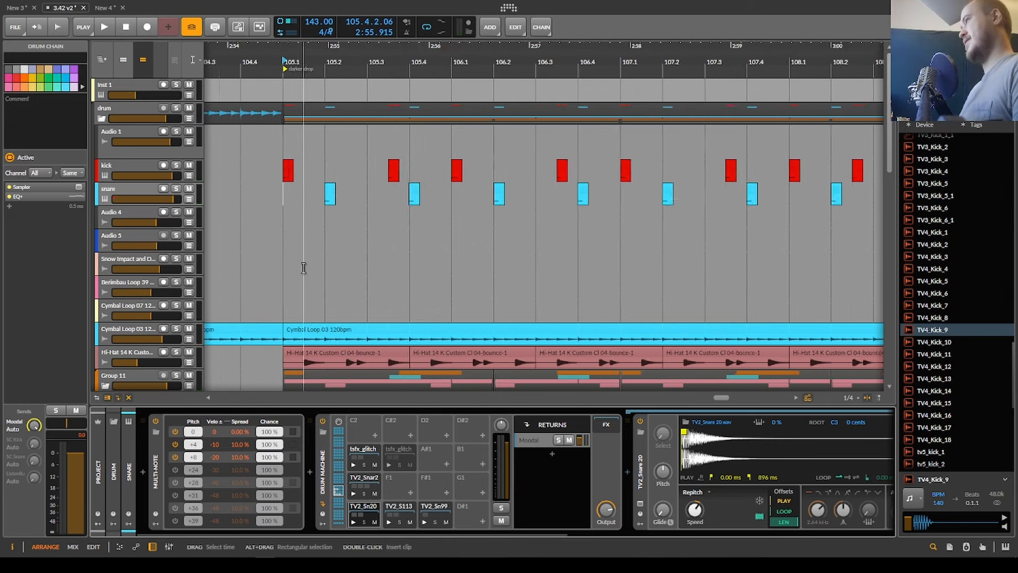
scroll(303, 267, up, 1)
scroll(303, 267, down, 5)
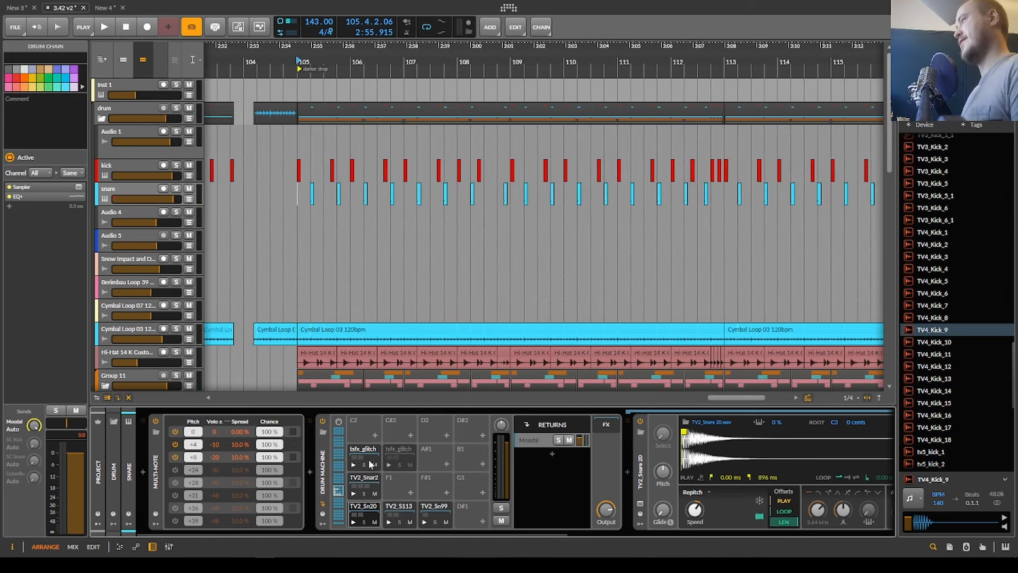
double_click(327, 451)
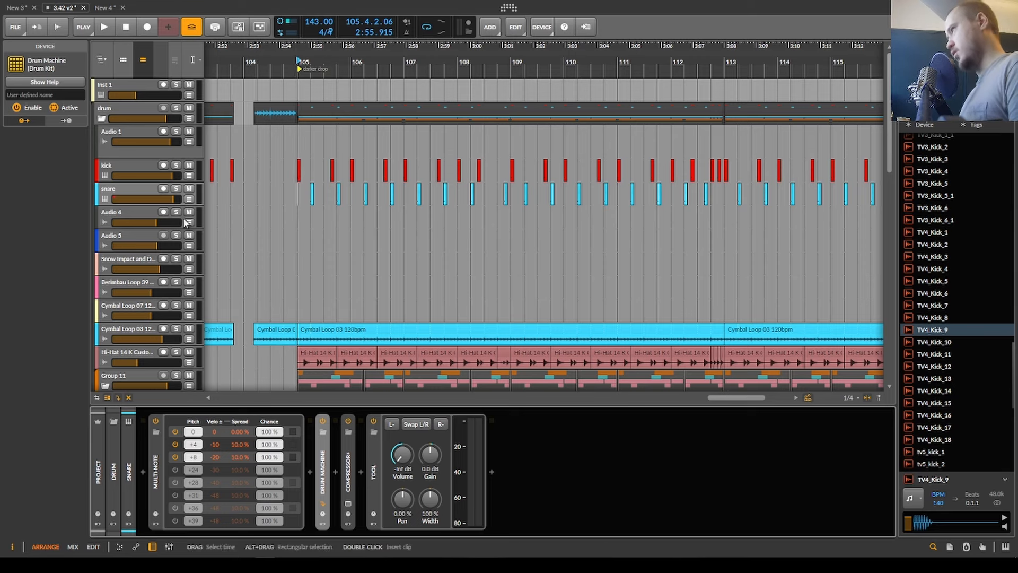
Inspect the layered kick chains in the kick track's Drum Machine.
click(142, 166)
double_click(157, 464)
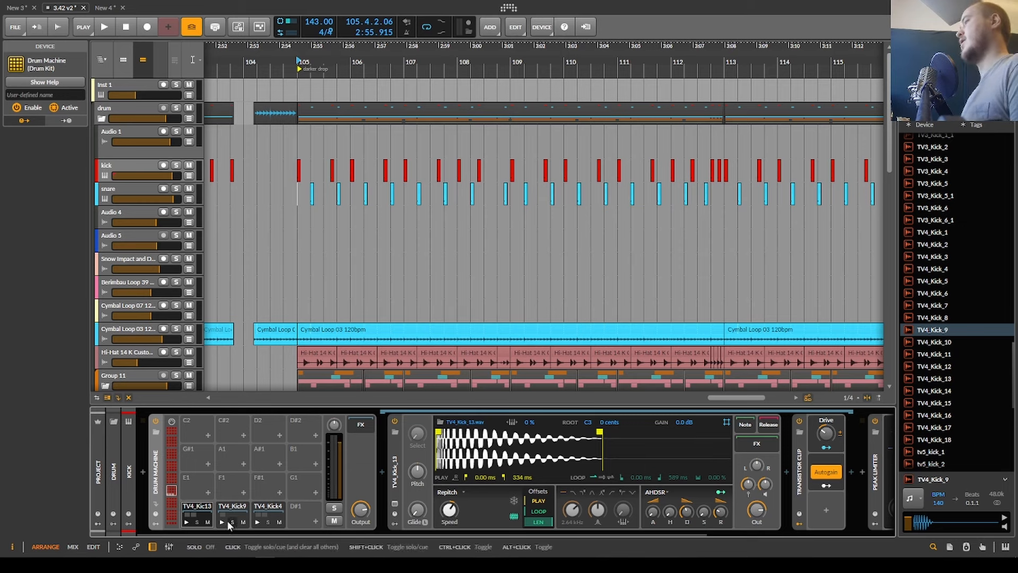
click(155, 472)
Examine the percussion clips on the child tracks of Group 11.
scroll(166, 325, down, 10)
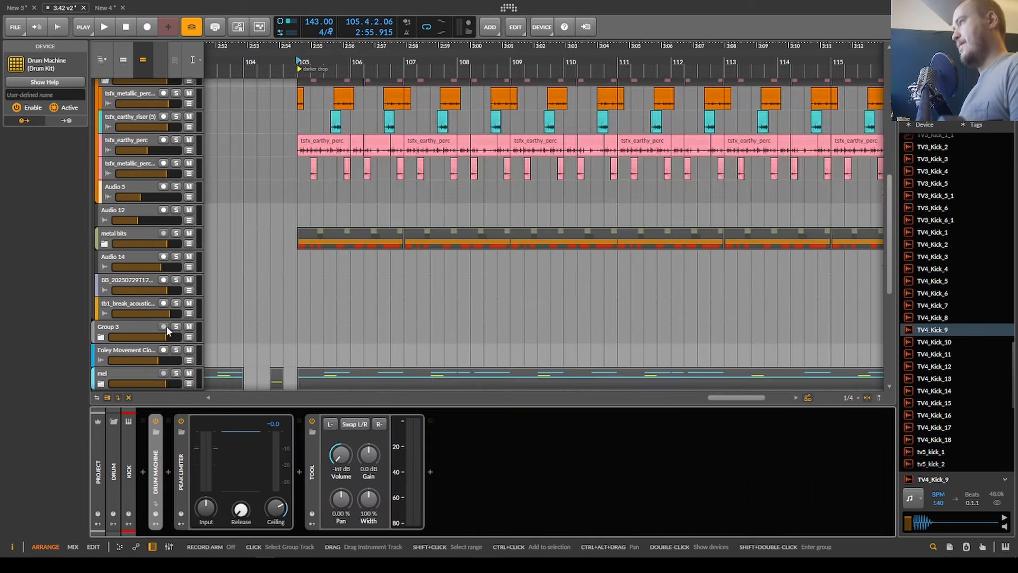
scroll(179, 244, up, 5)
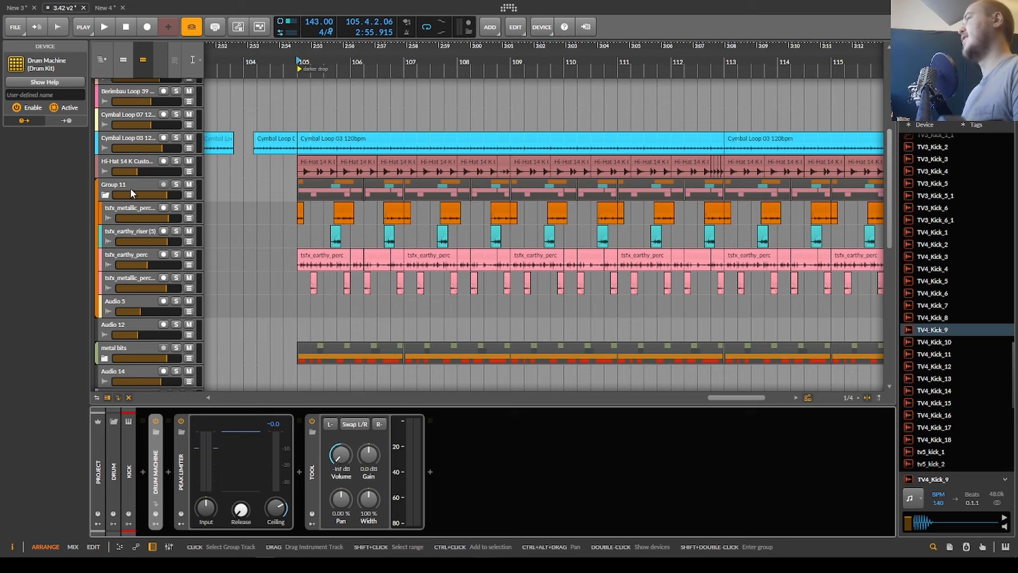
click(105, 195)
scroll(275, 204, up, 5)
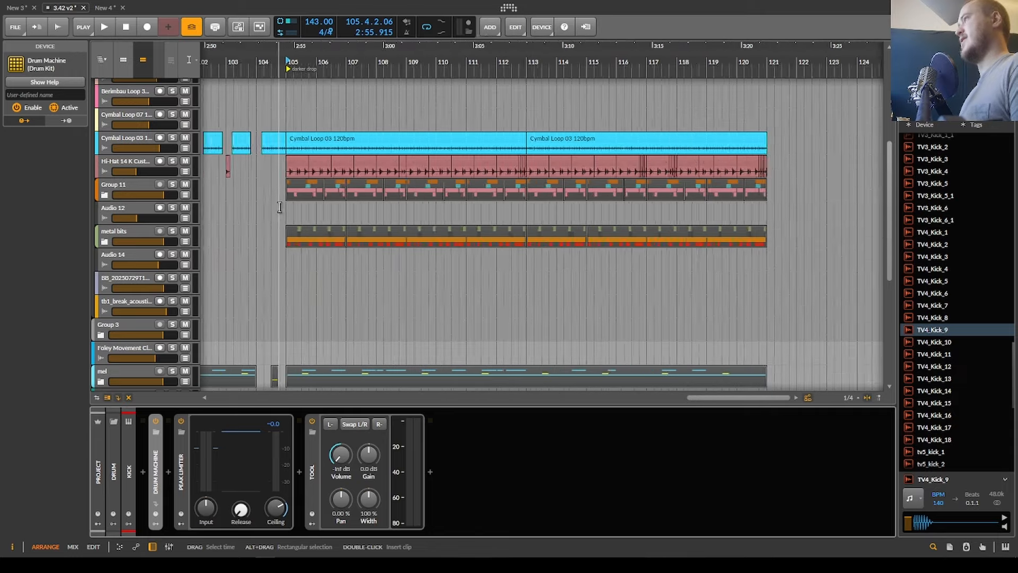
click(105, 195)
scroll(516, 290, down, 2)
drag(517, 291, 384, 196)
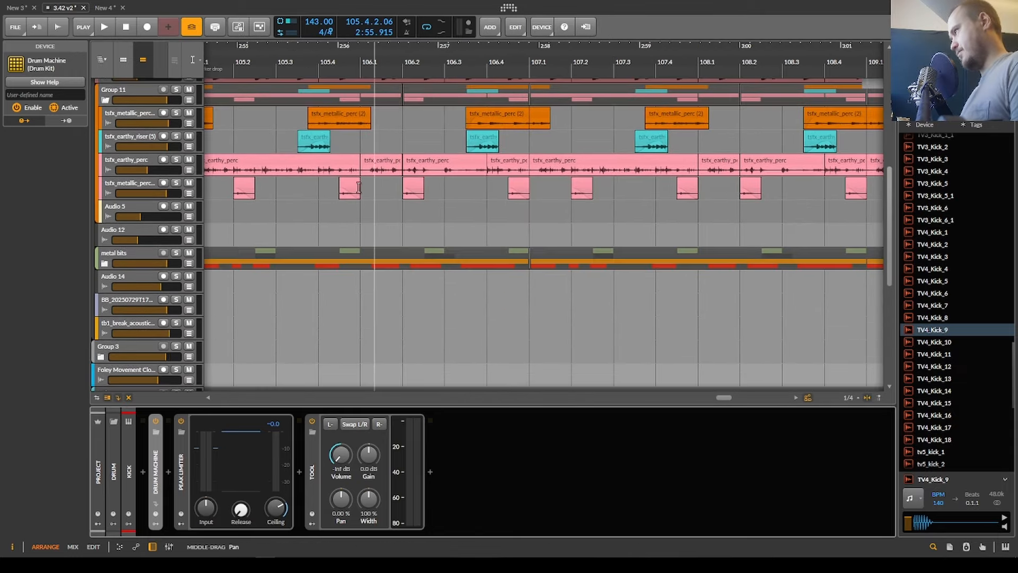
Expand the metal bits group and examine its shaker, udu and percussion clips.
click(105, 263)
scroll(245, 278, down, 3)
drag(245, 279, 362, 264)
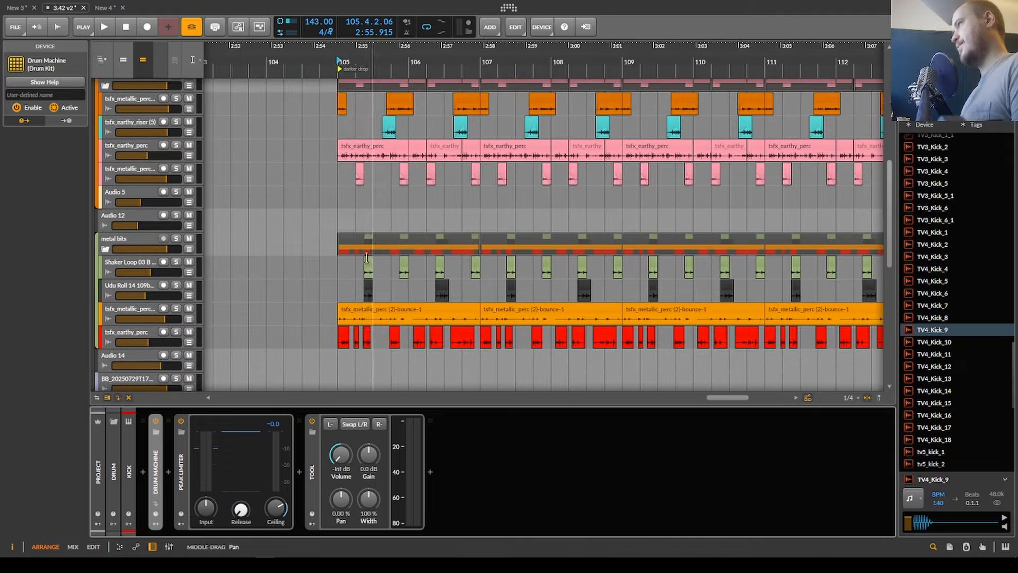
scroll(146, 262, down, 2)
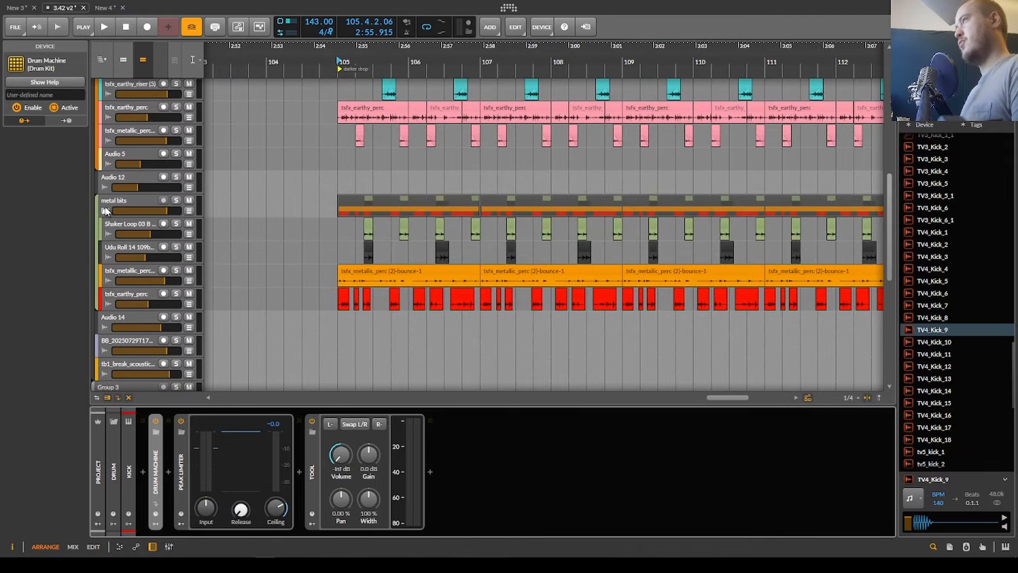
Fold Group 11 and the whole drum group in the arranger.
scroll(105, 210, up, 5)
scroll(237, 221, up, 3)
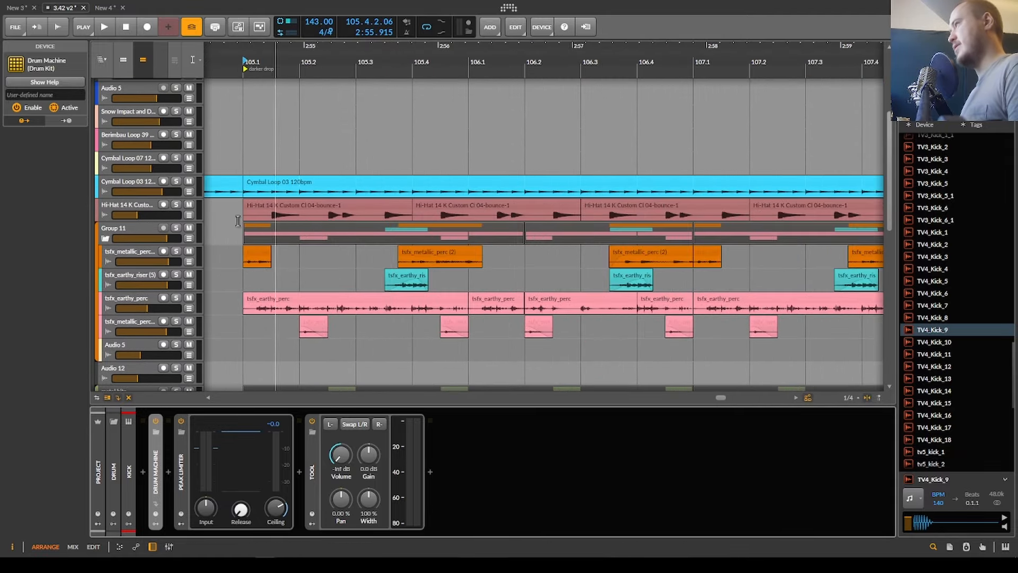
scroll(238, 220, down, 2)
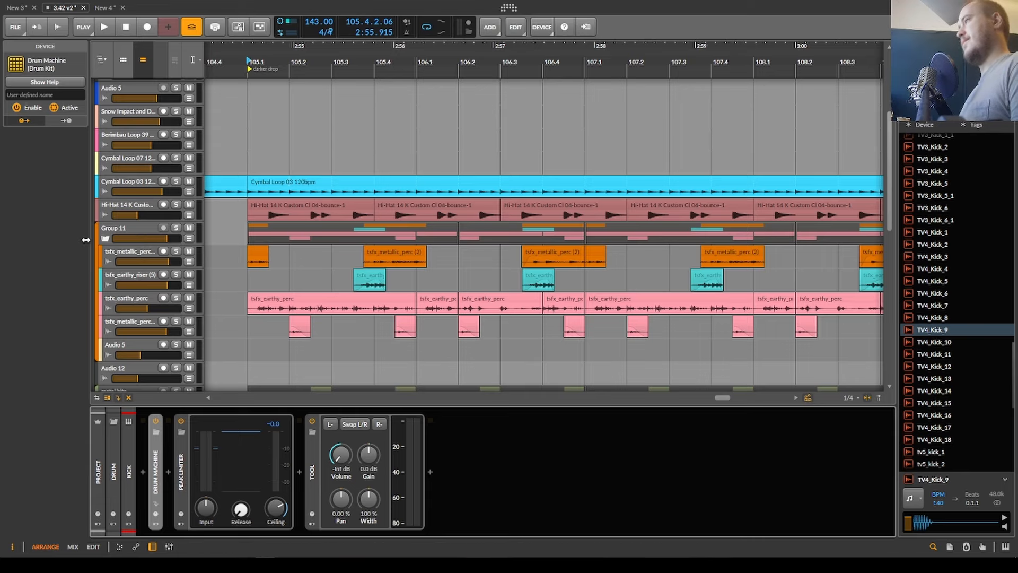
scroll(114, 227, up, 4)
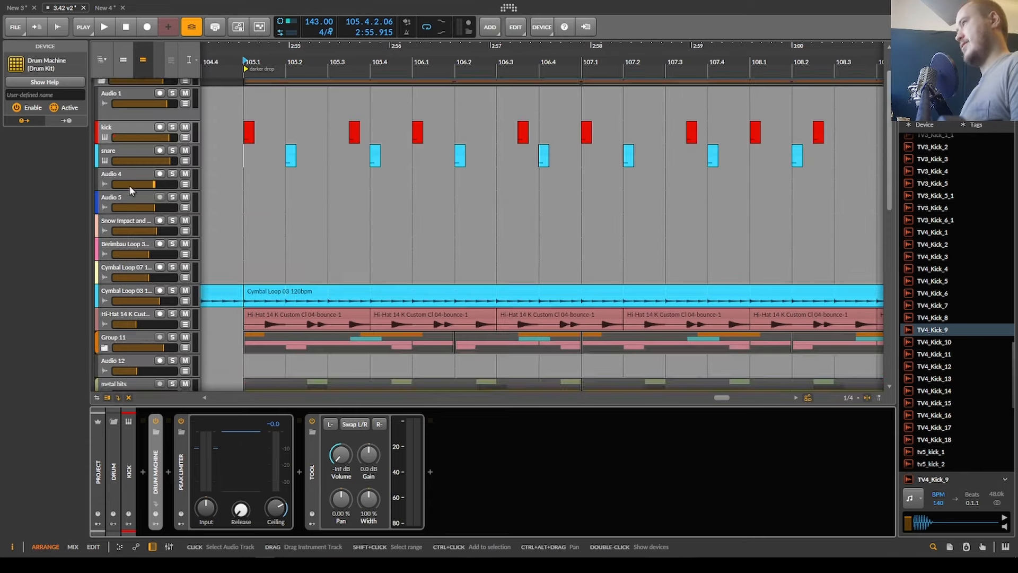
scroll(129, 185, up, 2)
click(102, 119)
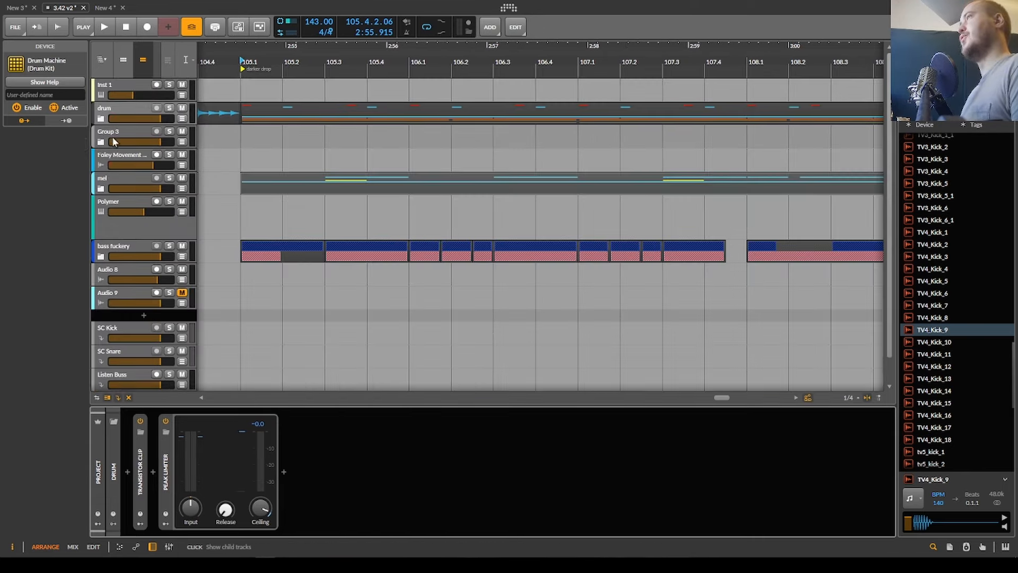
Review the sections of the full arrangement and place the play position at 58.1, at the arps and ambient marker.
scroll(229, 217, down, 5)
drag(230, 217, 324, 235)
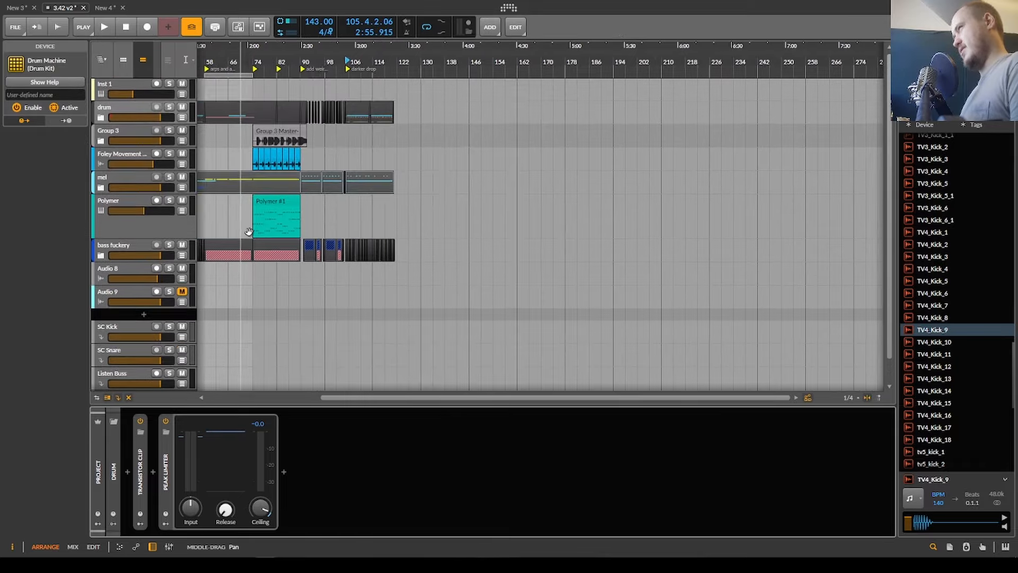
drag(250, 231, 405, 234)
scroll(414, 230, up, 3)
scroll(413, 230, up, 2)
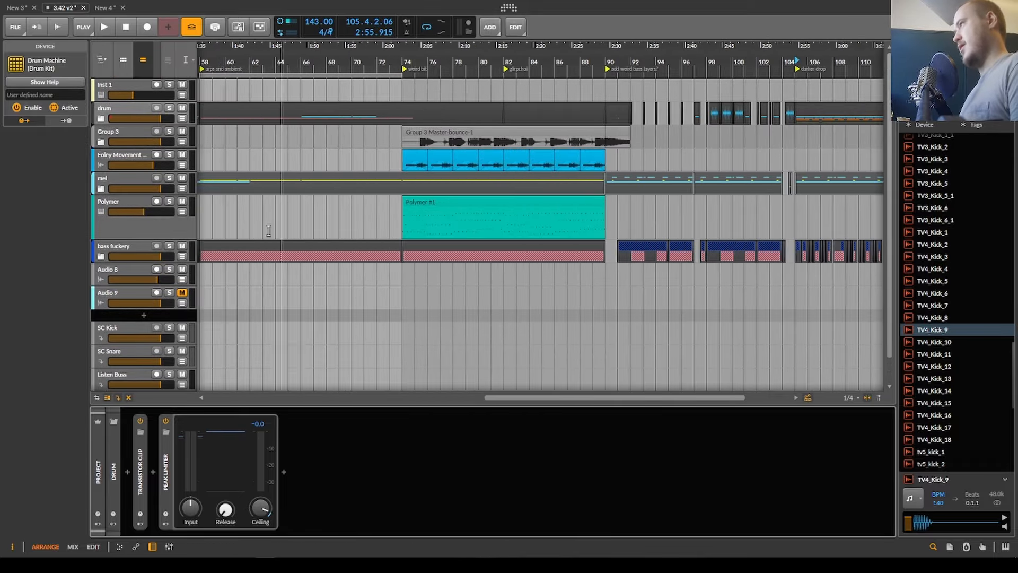
scroll(268, 229, down, 4)
drag(268, 230, 344, 247)
scroll(334, 231, up, 6)
scroll(337, 231, down, 3)
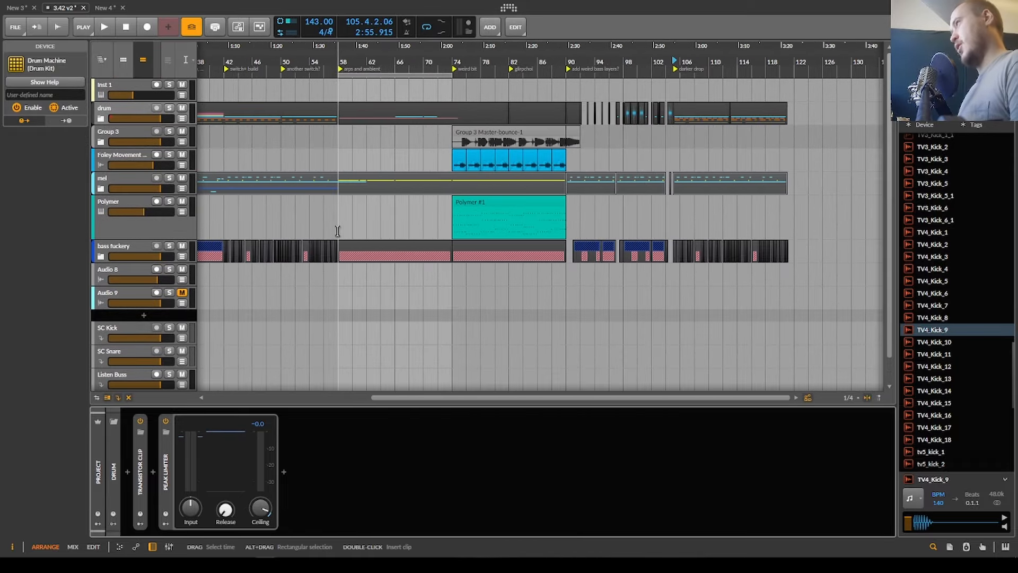
scroll(338, 231, down, 2)
click(337, 231)
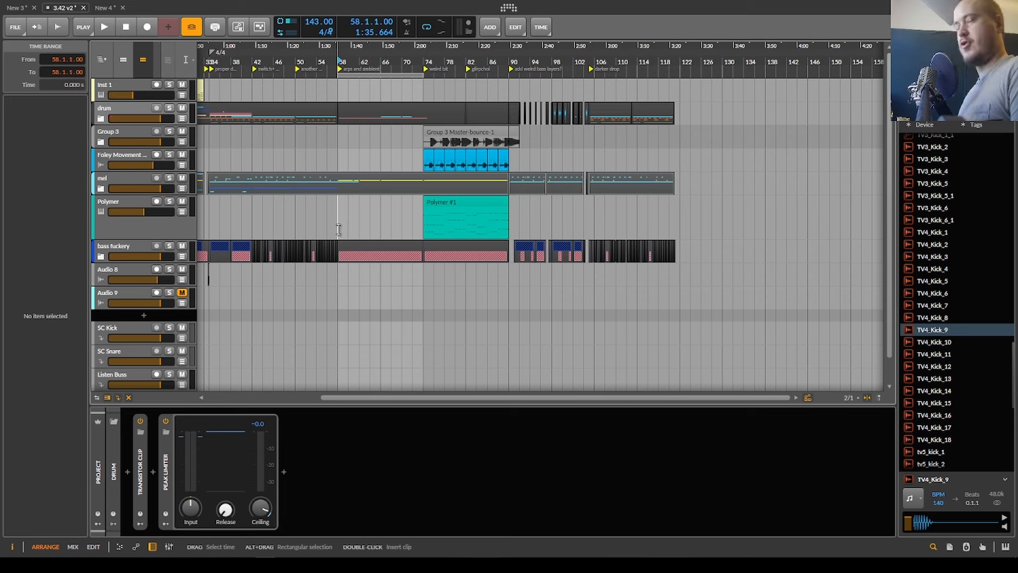